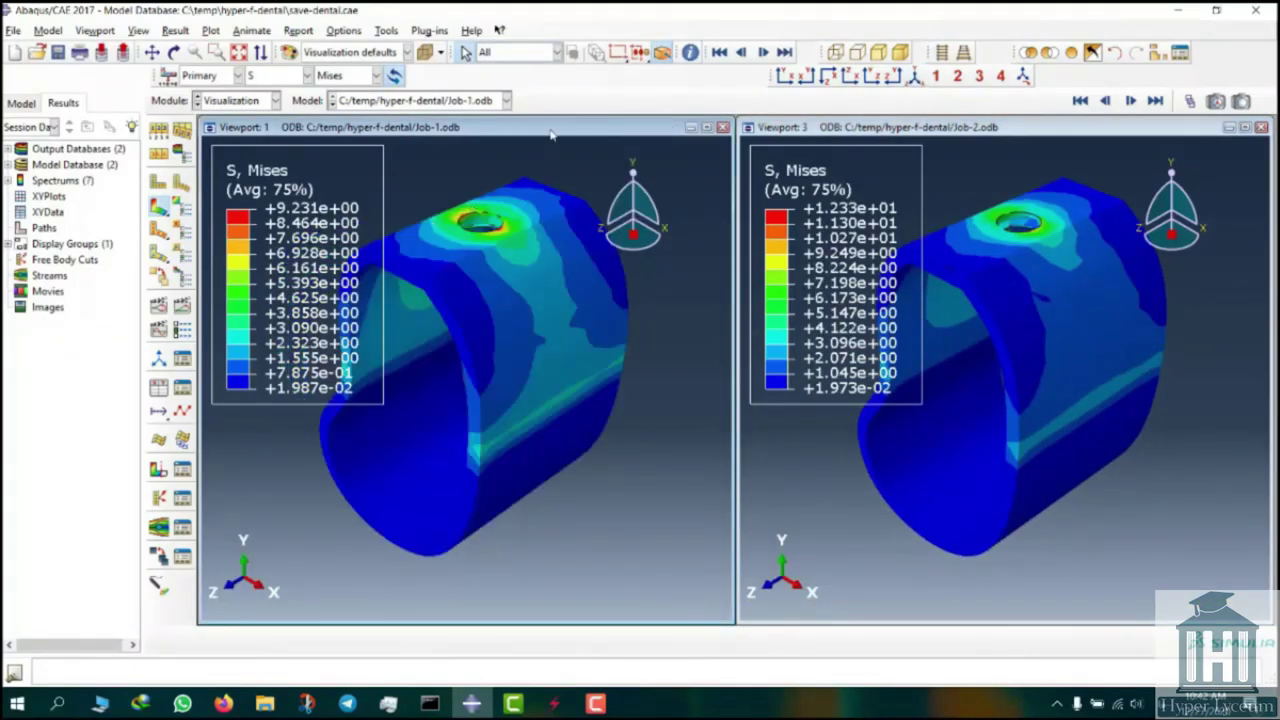
Step: Show the inner bone core instead of the outer shell in the Job-1 result and view its threaded hole
left_click(1071, 53)
left_click(426, 461)
left_click(466, 640)
left_click_drag(457, 369, 480, 400, "ctrl+alt")
Step: Show the inner bone core instead of the outer shell in the Job-2 result
left_click(940, 128)
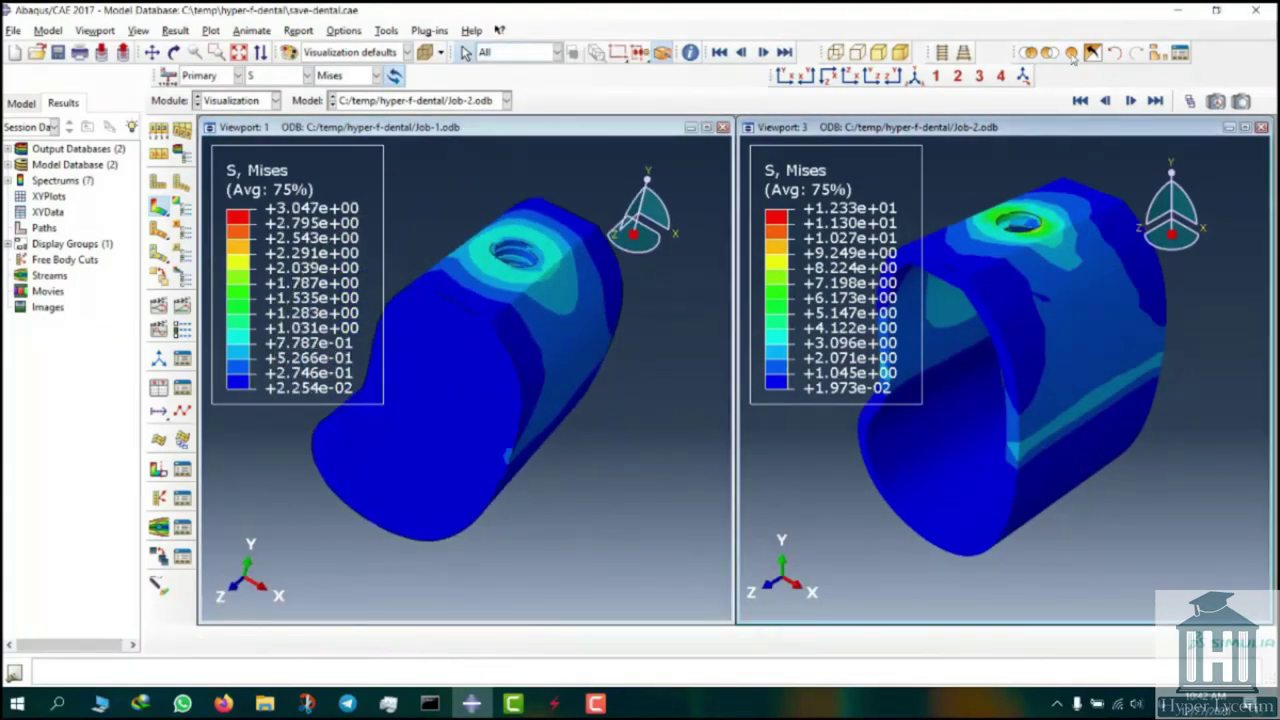
left_click(1071, 53)
left_click(1092, 53)
left_click(1071, 53)
left_click(949, 406)
Step: Examine the stress contours around the threaded hole in the Job-1 result from another angle
left_click(466, 642)
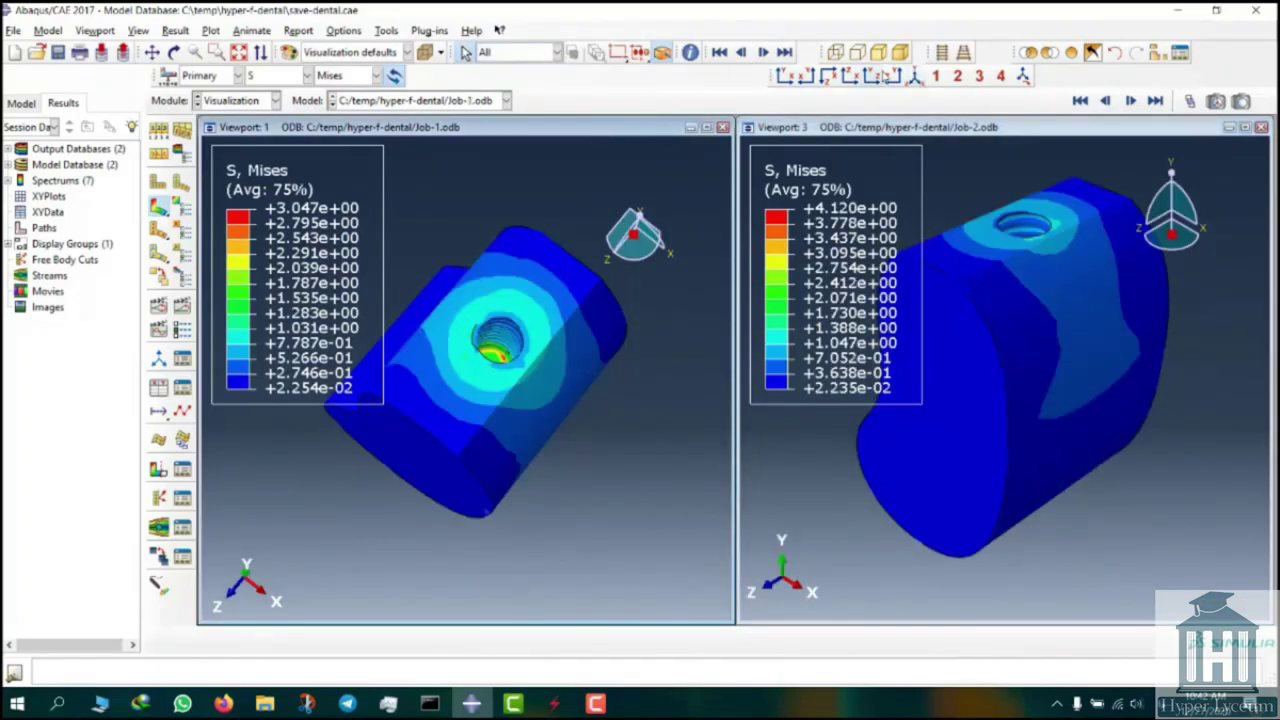
left_click(913, 78)
left_click_drag(505, 375, 590, 350, "ctrl+alt")
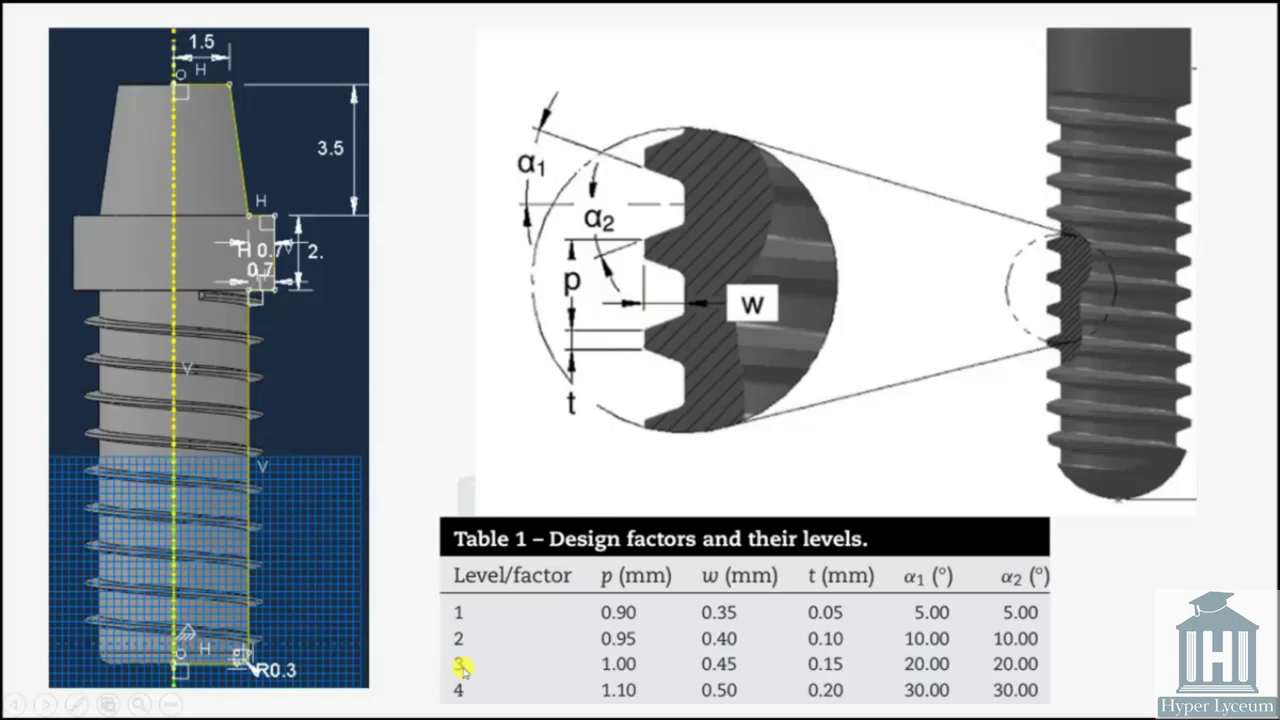
left_click(463, 670)
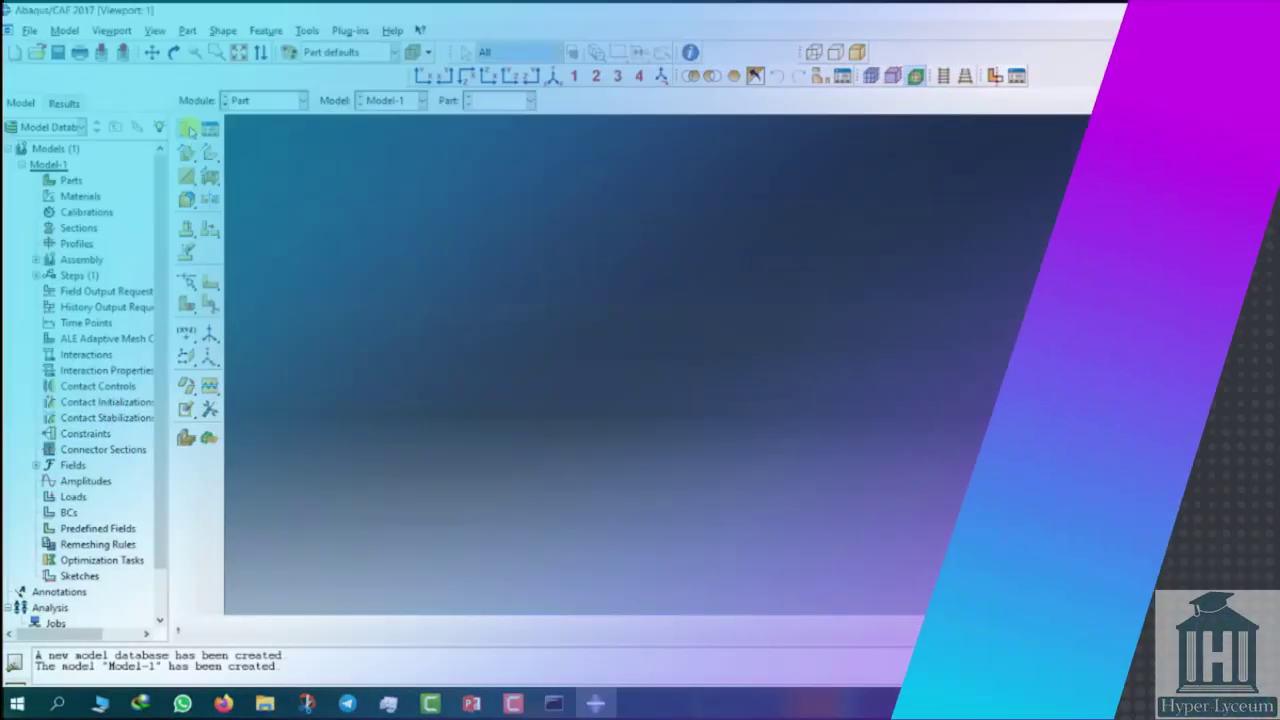
Step: Create a 3D deformable solid revolution part named "implant 1" with an approximate size of 45
left_click(190, 127)
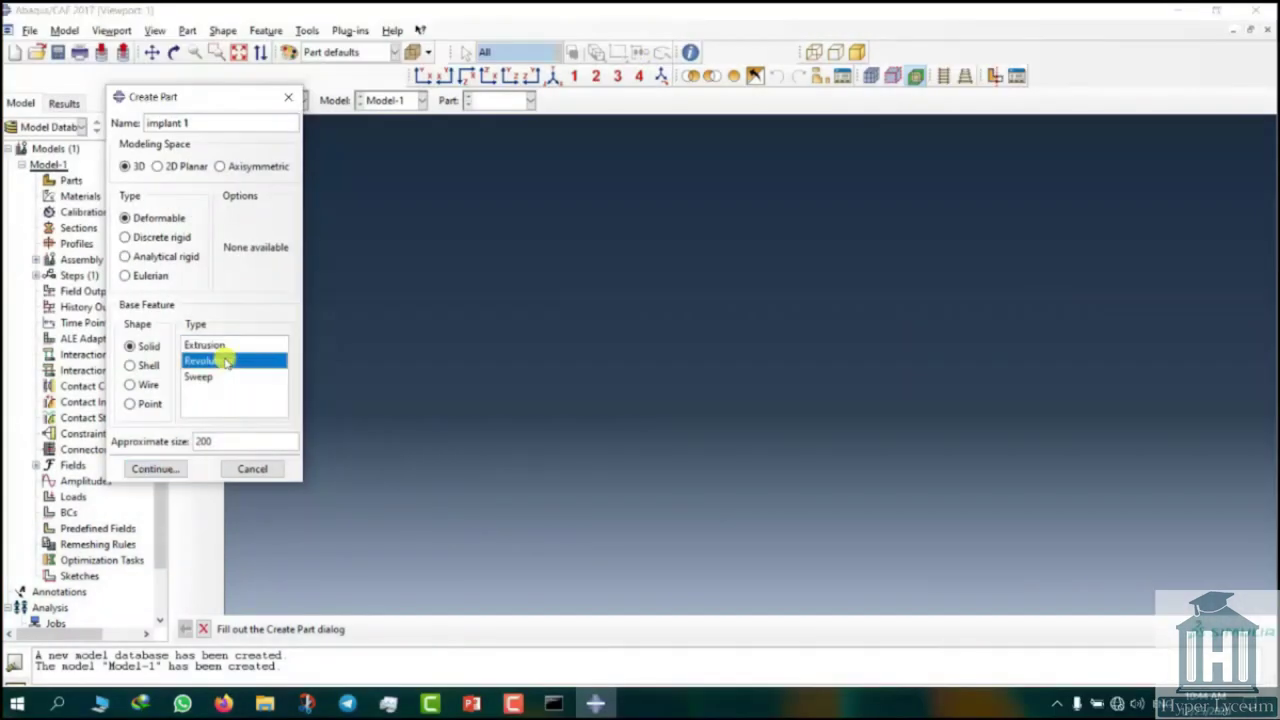
left_click(206, 361)
left_click_drag(239, 433, 181, 440)
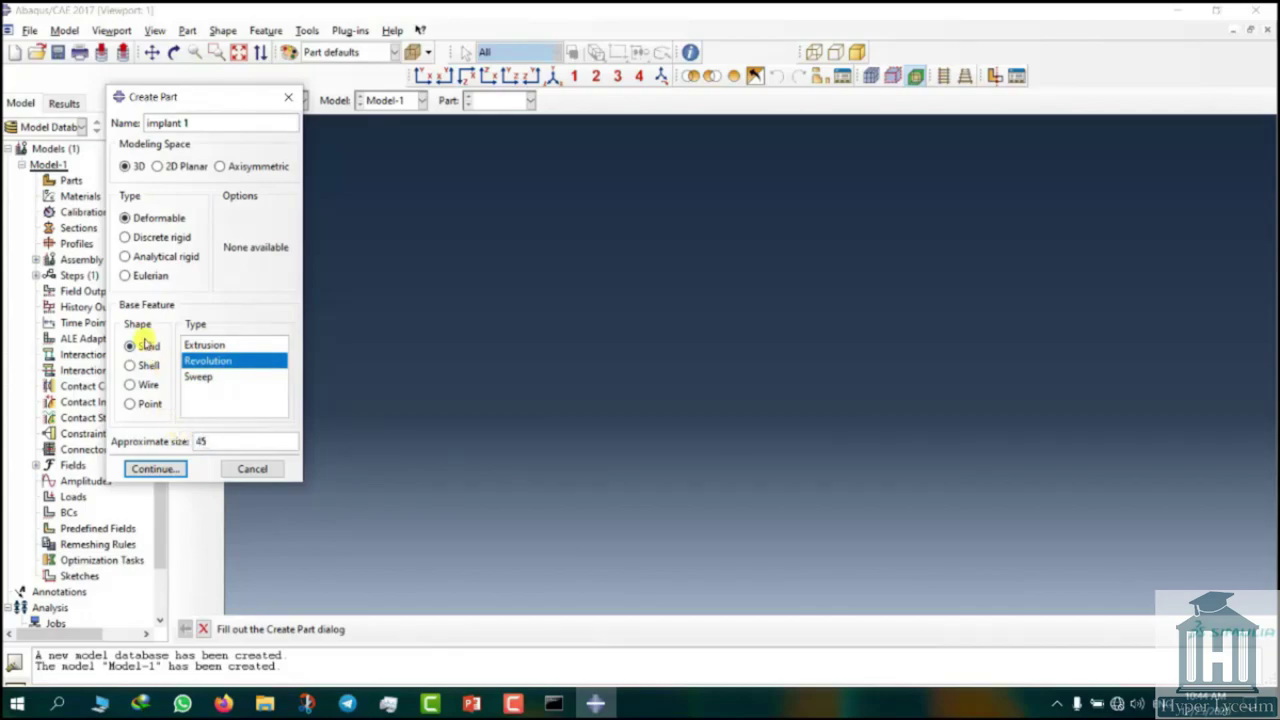
left_click(156, 469)
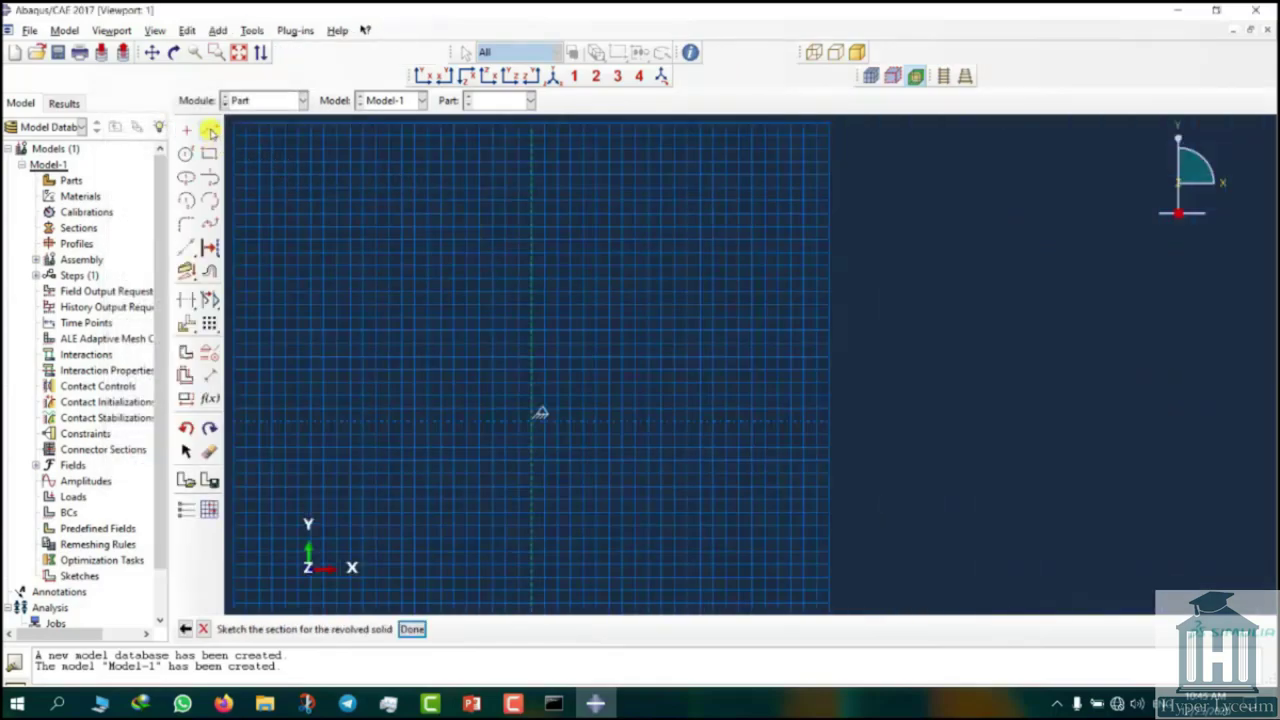
Step: Sketch the implant head's half-outline from the revolution axis at about y 16.75: horizontal top edge, sloping flank and stepped rectangular collar
left_click(210, 131)
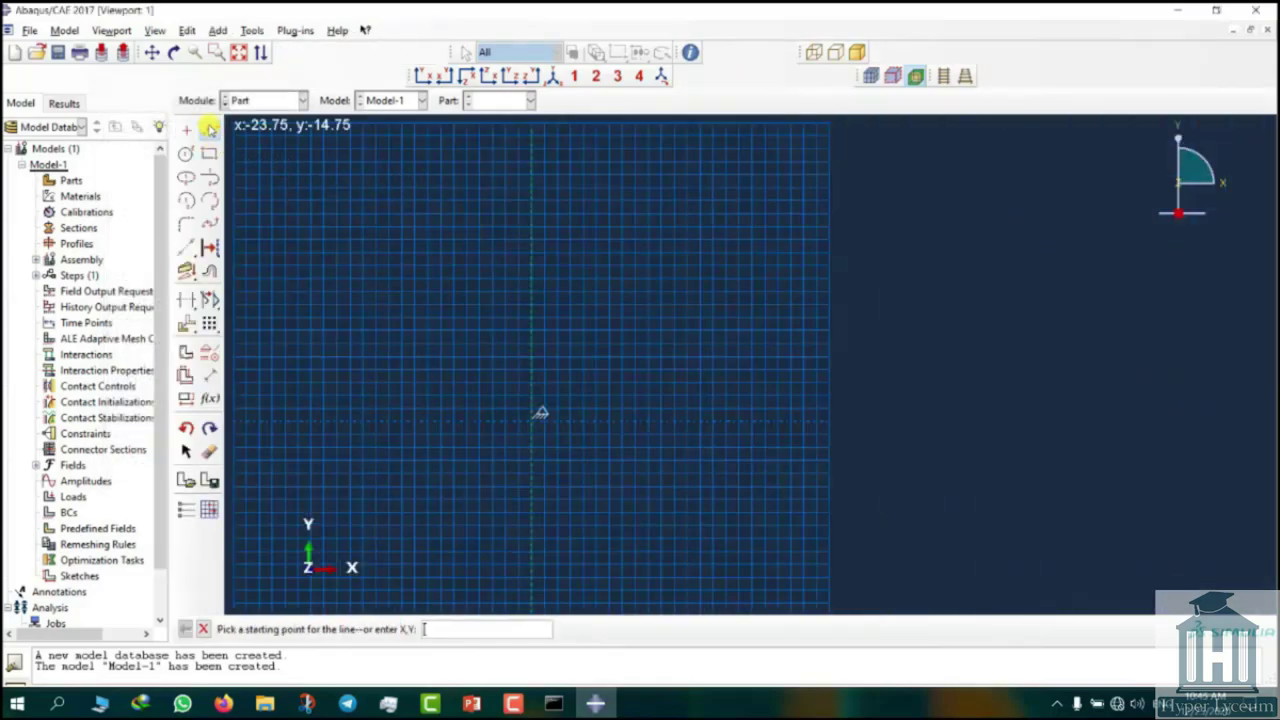
left_click(531, 202)
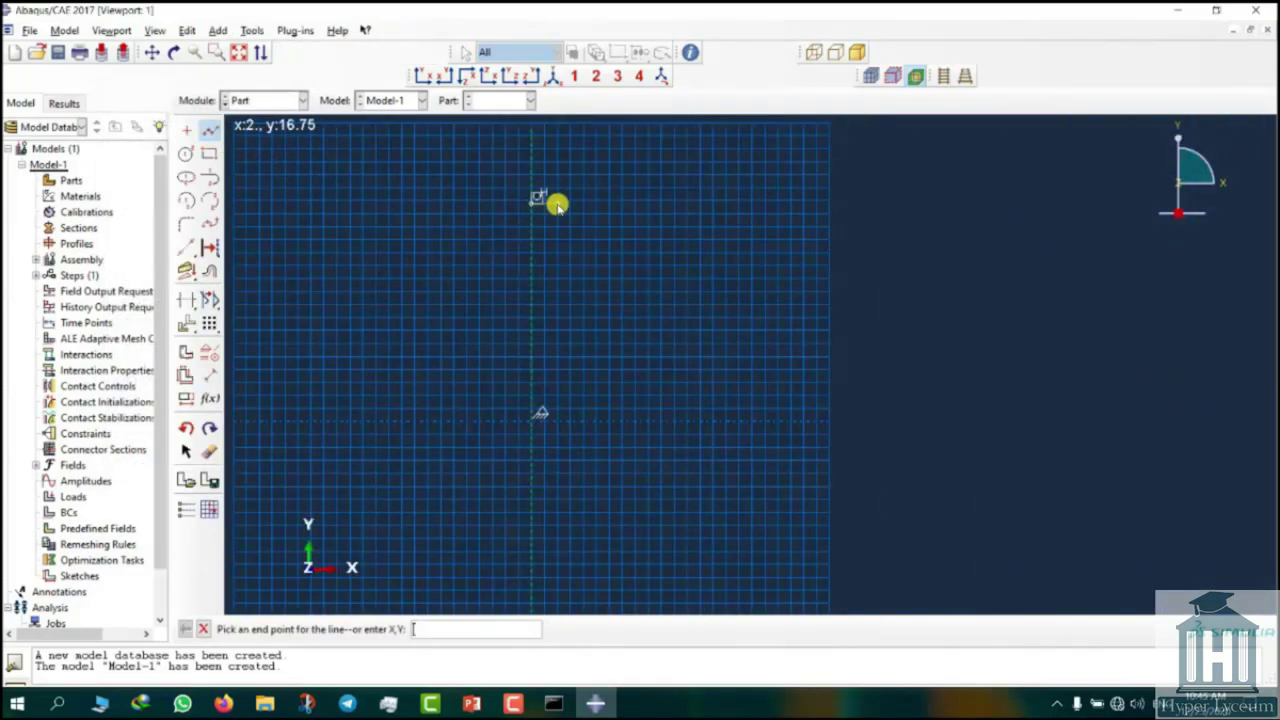
left_click(558, 203)
left_click(577, 258)
left_click(604, 258)
left_click(604, 320)
left_click(580, 320)
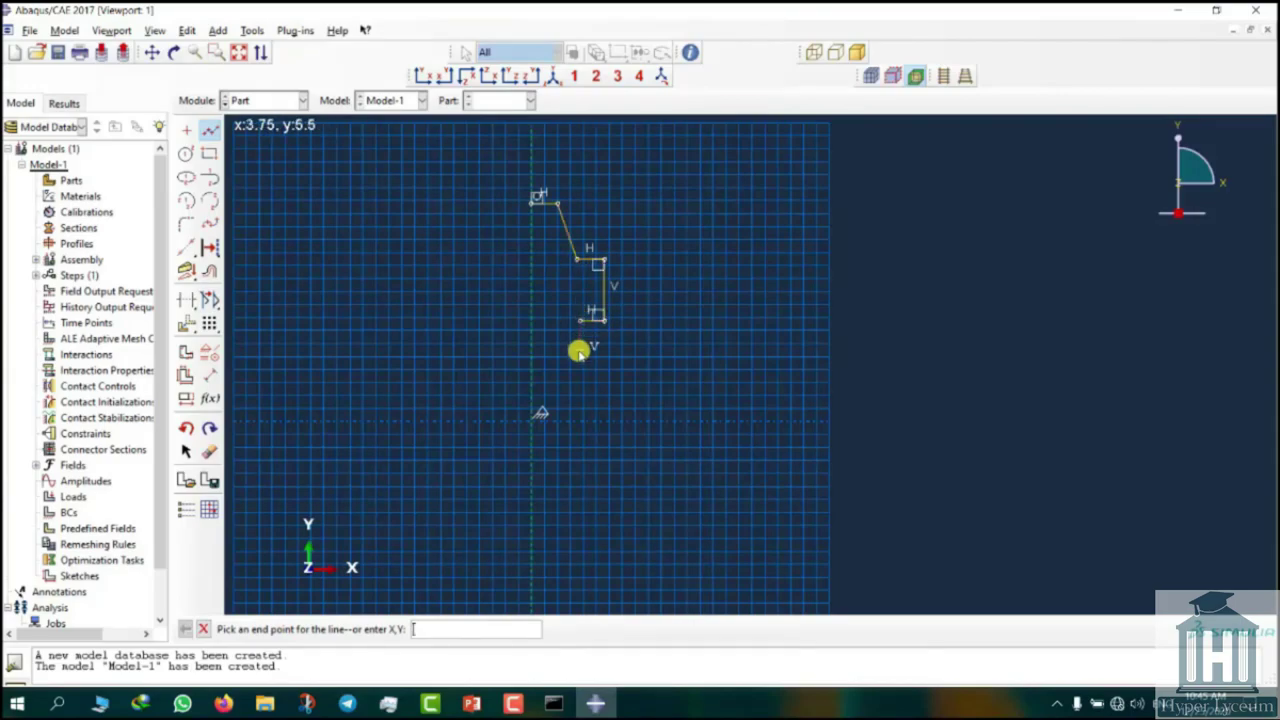
Step: Continue the outline down the shank to the origin level, across about 3.75 to the axis, and close it along the axis
scroll(580, 421, "down", 5)
left_click(578, 420)
left_click(281, 421)
scroll(318, 400, "up", 5)
middle_click_drag(318, 275, 309, 423, "ctrl+alt")
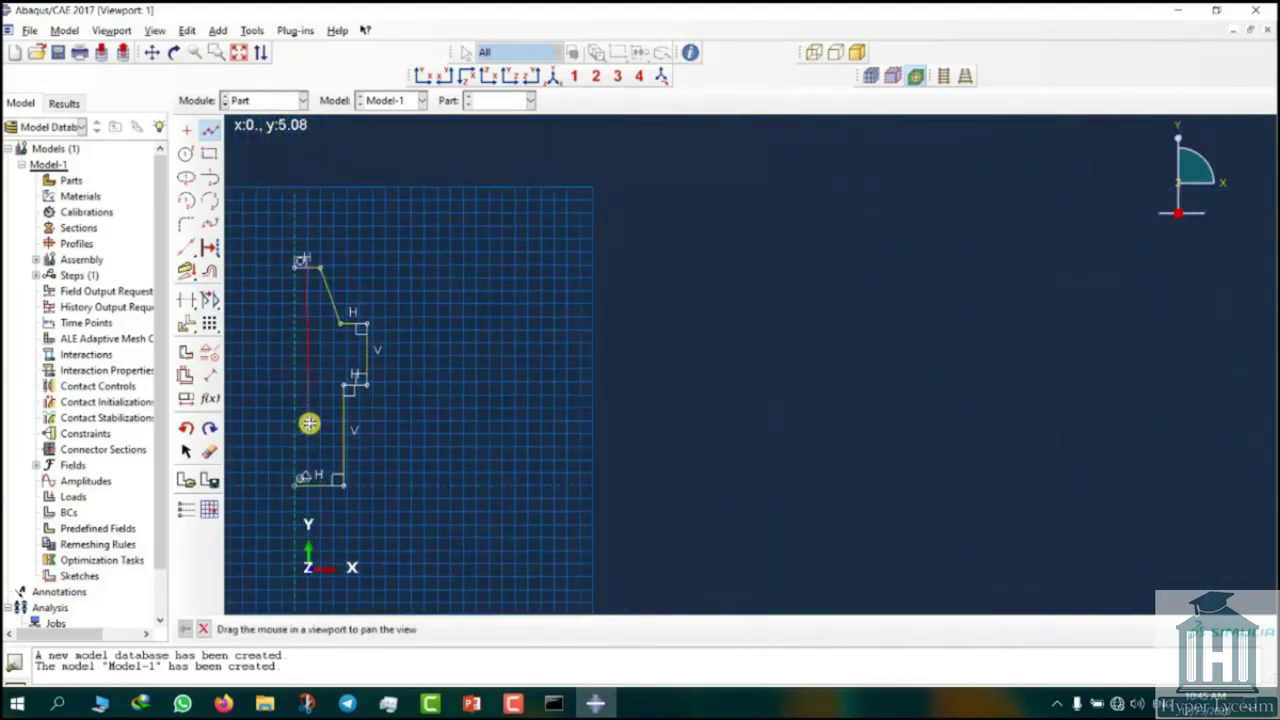
scroll(309, 420, "up", 3)
left_click(300, 320)
Step: Dimension the profile's bottom edge to 2 and its top edge to 1.5
scroll(397, 427, "down", 5)
middle_click_drag(406, 429, 728, 429, "ctrl+alt")
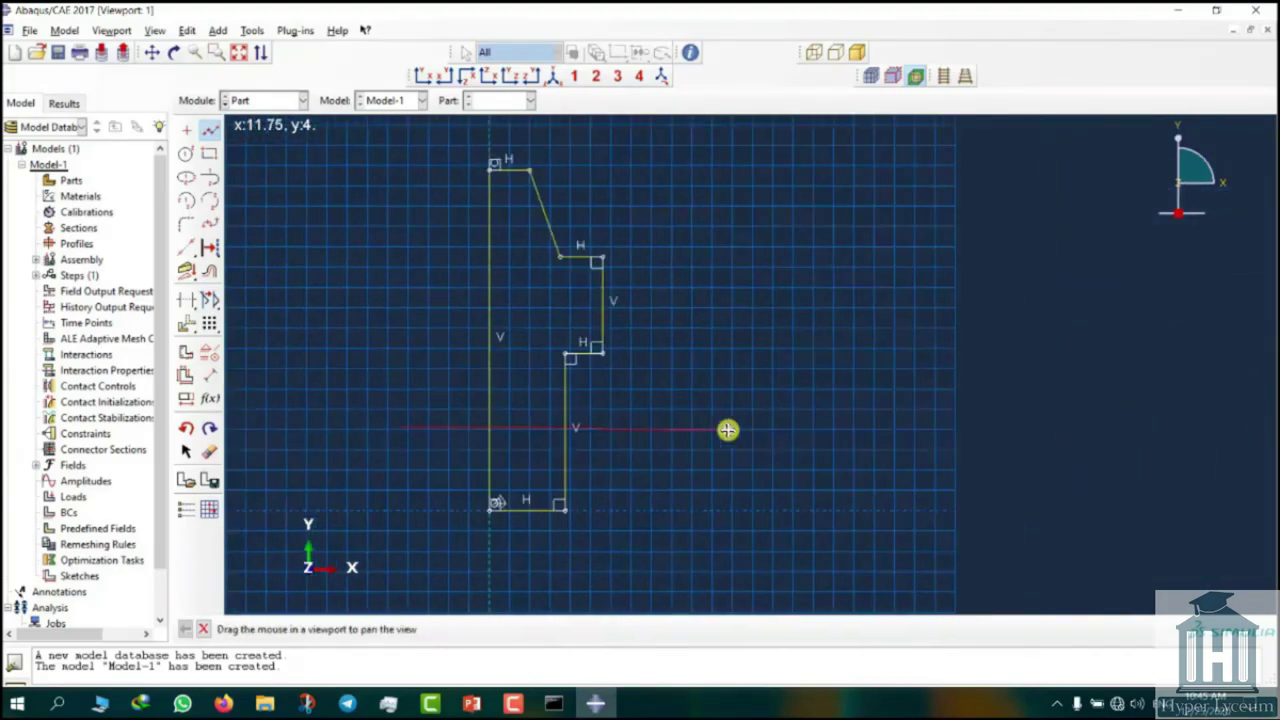
left_click(209, 378)
left_click(546, 509)
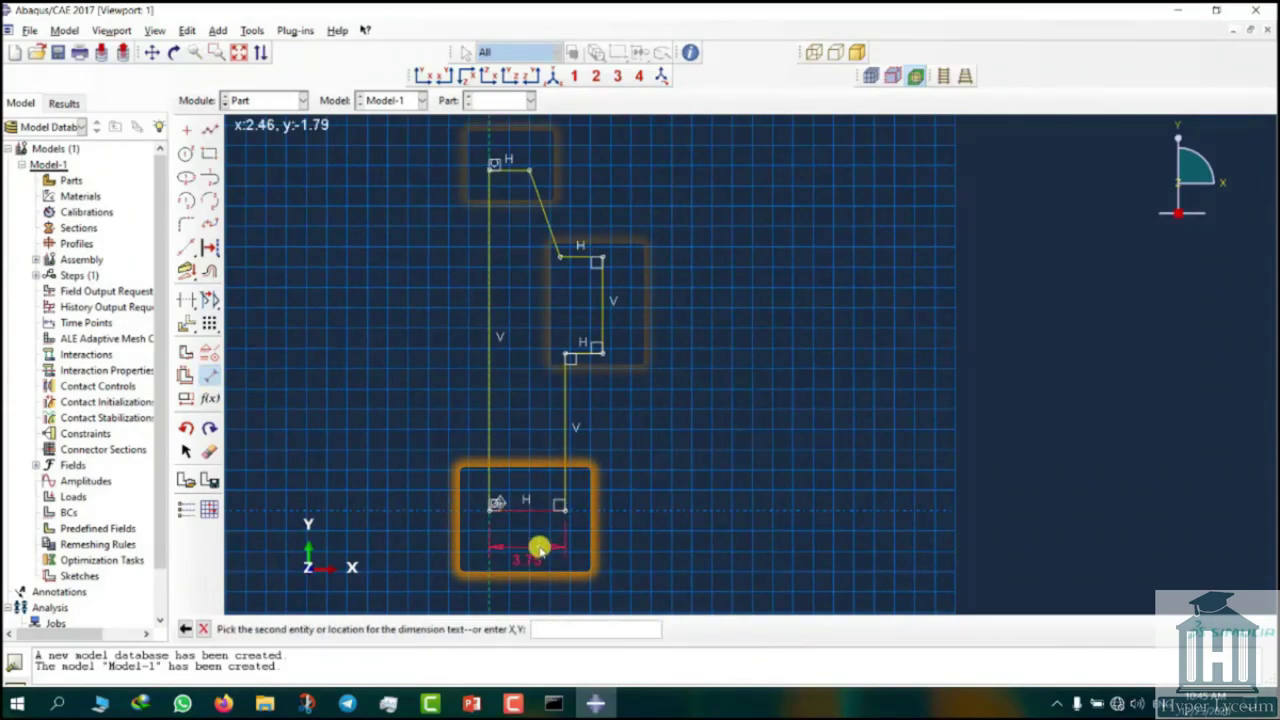
left_click(539, 548)
type("2")
key("Return")
left_click(530, 166)
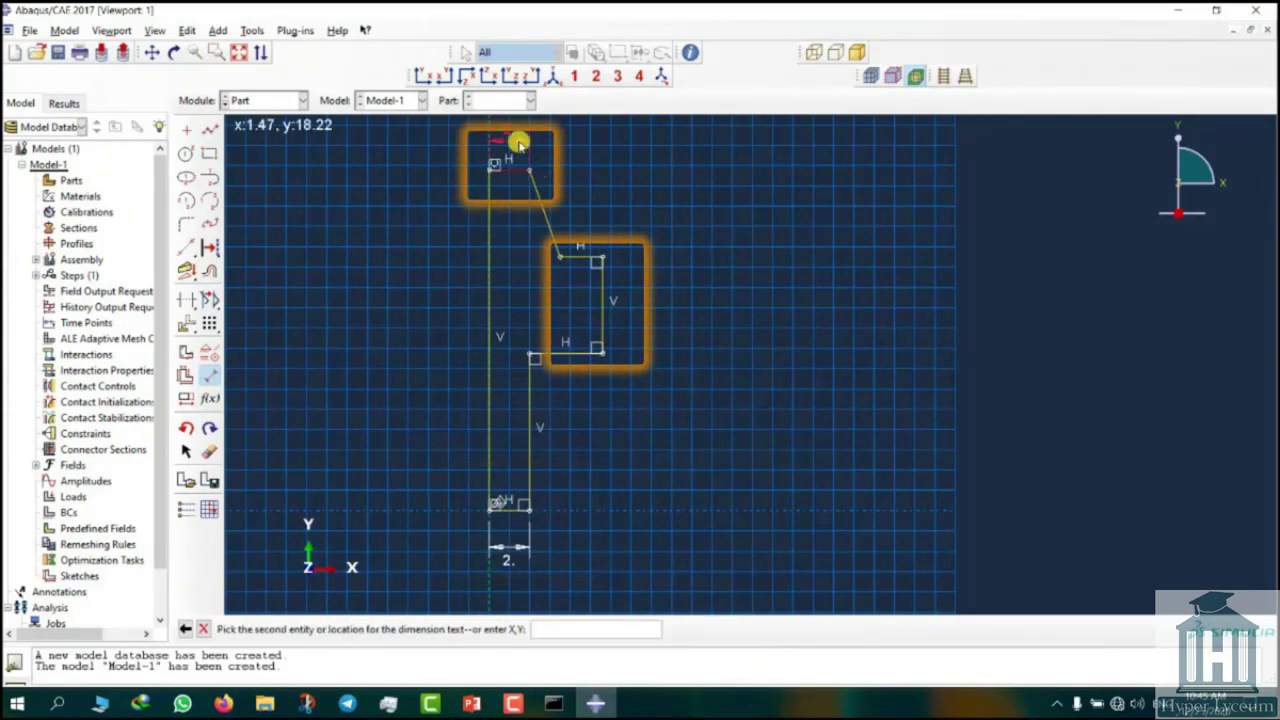
left_click(522, 140)
type("1.5")
key("Return")
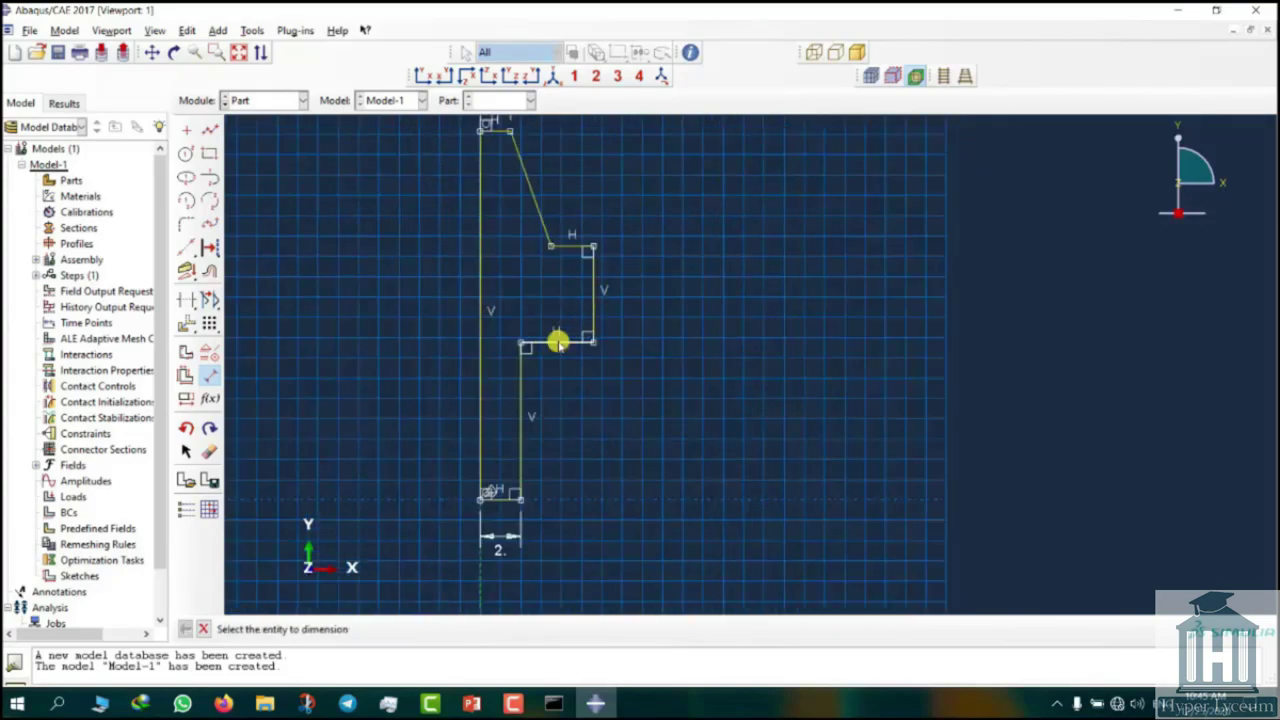
Step: Dimension the collar's lower horizontal edge to 0.7
left_click(558, 343)
left_click(570, 387)
type("0.7")
key("Return")
scroll(551, 245, "down", 4)
left_click(545, 249)
left_click(542, 312)
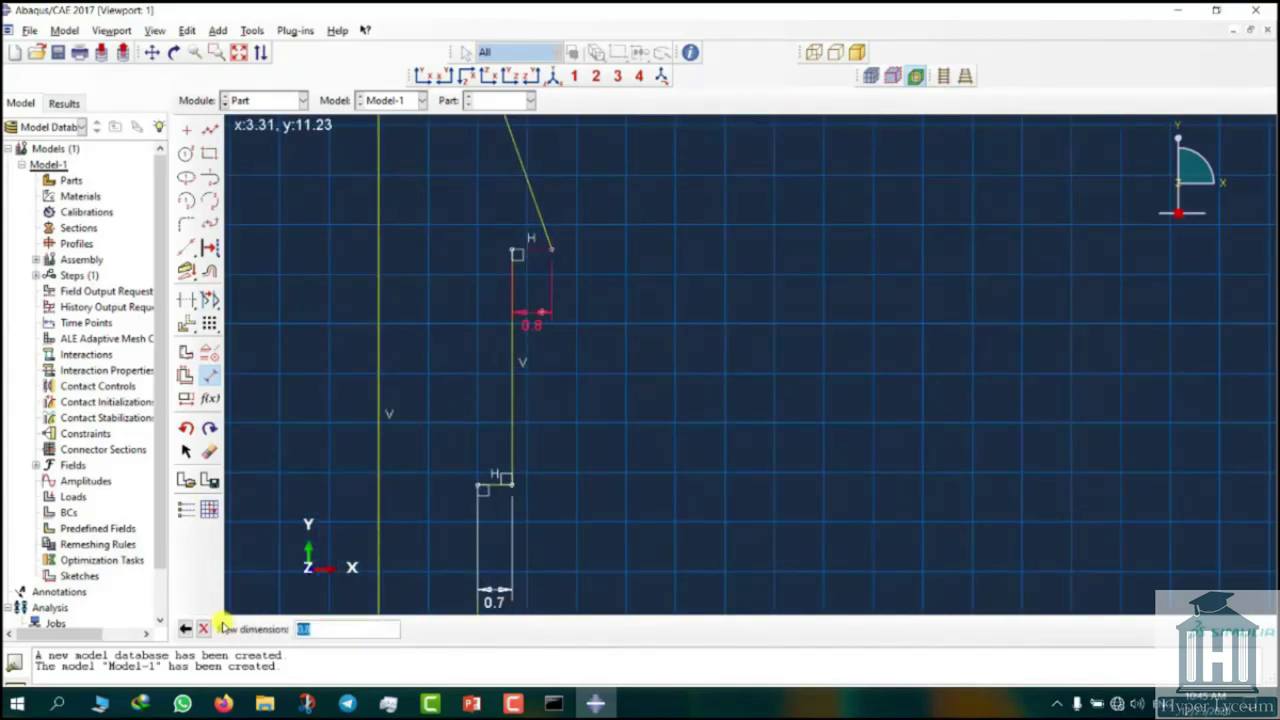
left_click(204, 628)
Step: Move the flank's lower endpoint inward above the shank line and dimension the collar's upper edge to 0.7
left_click(186, 451)
left_click_drag(551, 249, 478, 248)
left_click(209, 375)
left_click(495, 249)
left_click(494, 331)
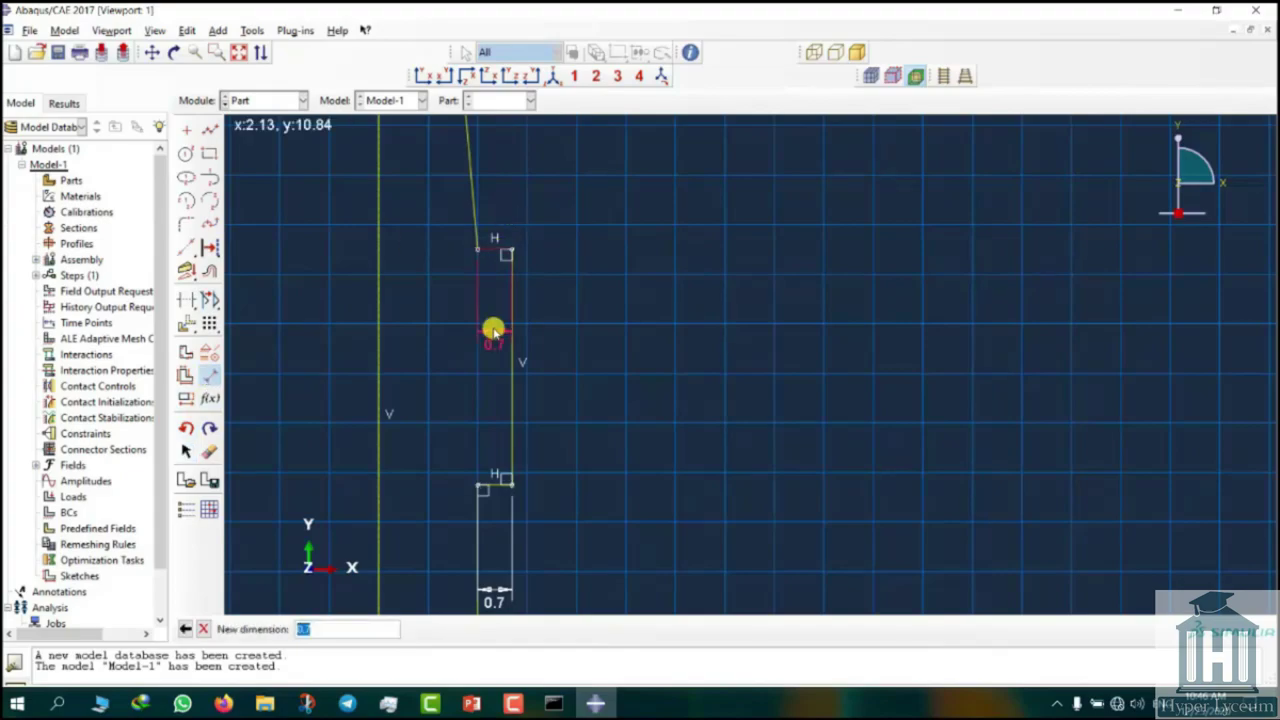
key("Return")
Step: Dimension the collar's outer vertical edge to a height of 2
left_click(512, 320)
left_click(706, 431)
type("2")
key("Return")
Step: Dimension the vertical distance from the collar's upper edge to the top of the head as 3.5
scroll(691, 406, "up", 4)
scroll(590, 383, "down", 4)
left_click(637, 417)
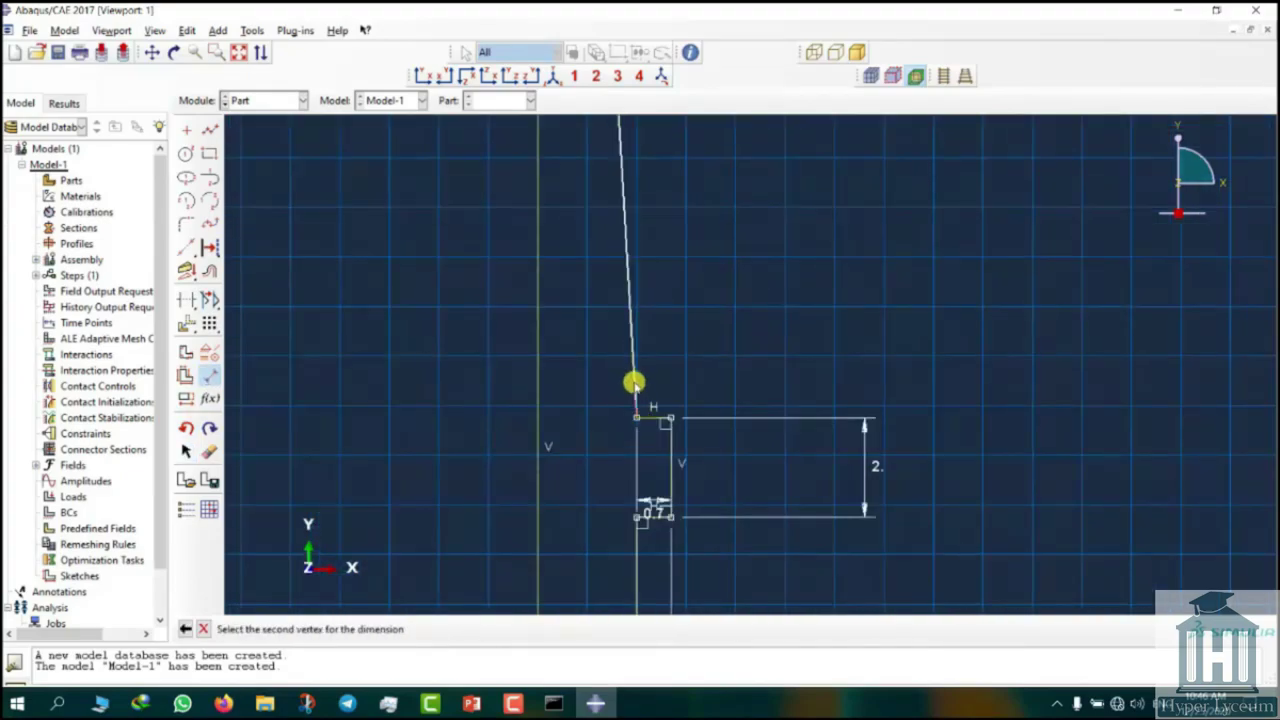
left_click(647, 204)
left_click(852, 268)
type("3")
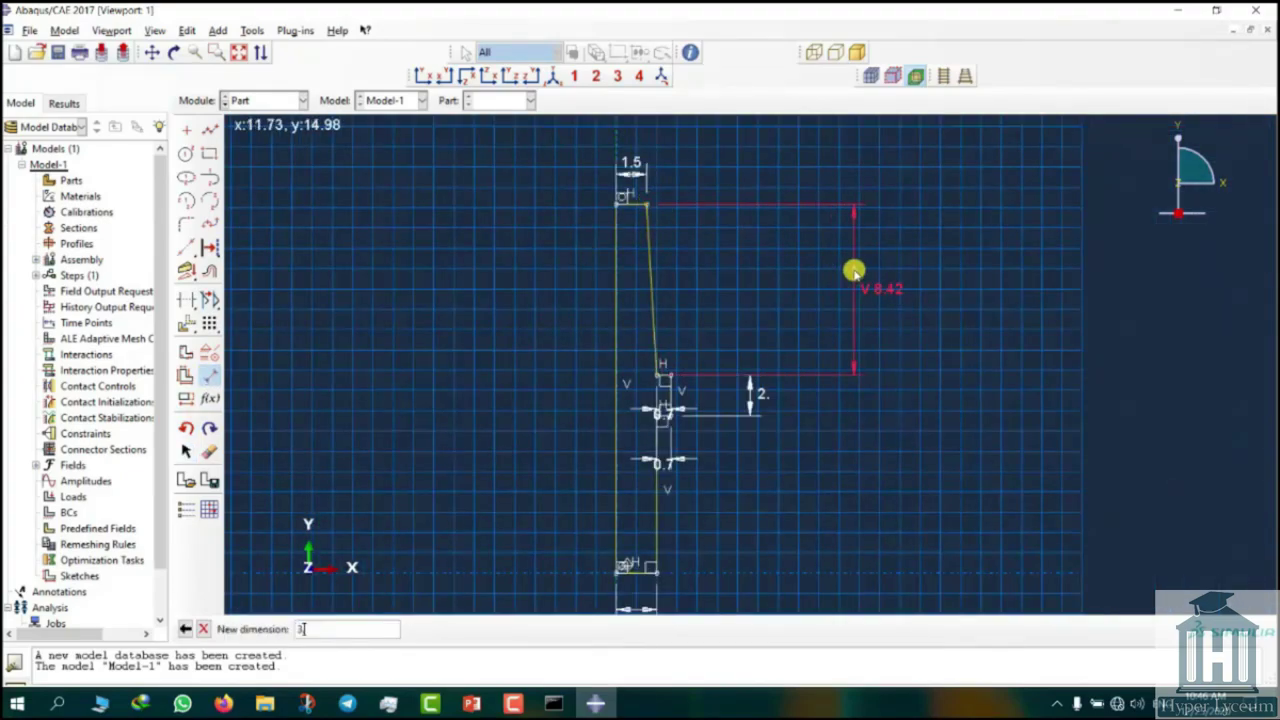
type(".5")
key("Return")
Step: Dimension the profile's overall height along the axis as 15.5
middle_click_drag(742, 449, 729, 217, "ctrl+alt")
middle_click_drag(754, 364, 783, 466, "ctrl+alt")
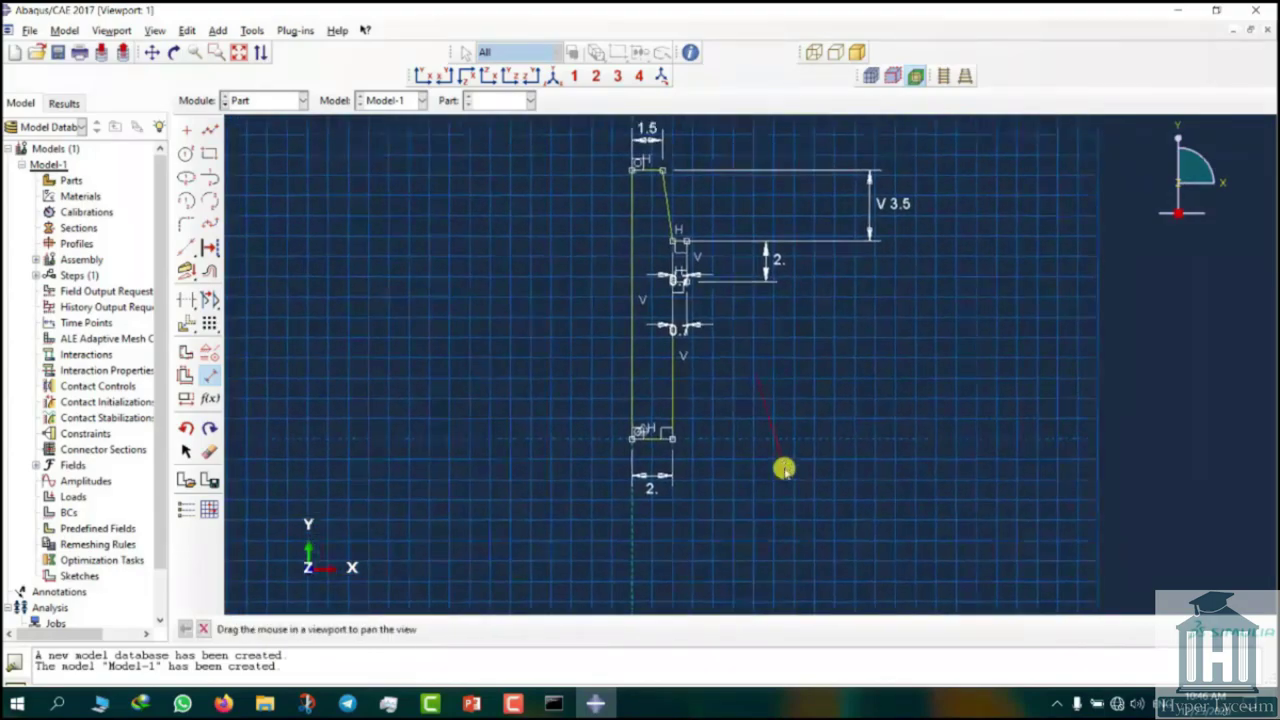
left_click(632, 438)
left_click(632, 170)
left_click(493, 397)
type("15.6")
key("Return")
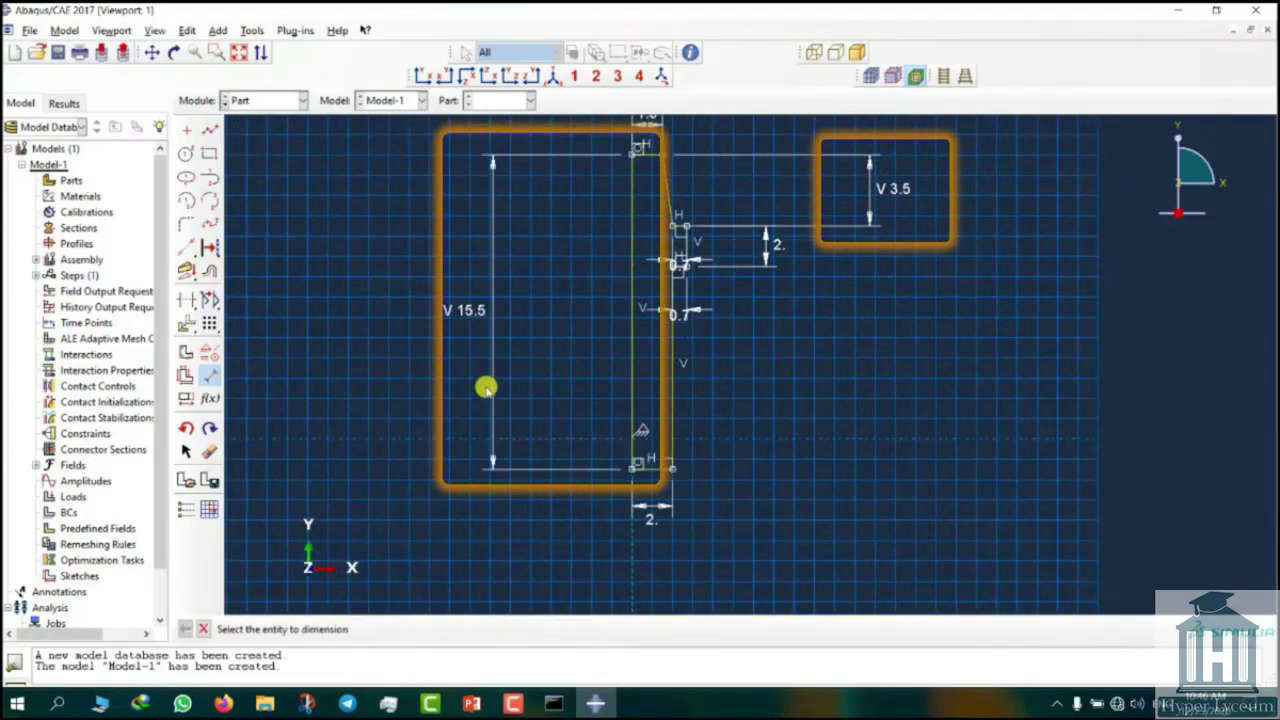
Step: Move the profile's lower corner on the axis to the sketch origin
scroll(433, 494, "up", 5)
left_click(190, 450)
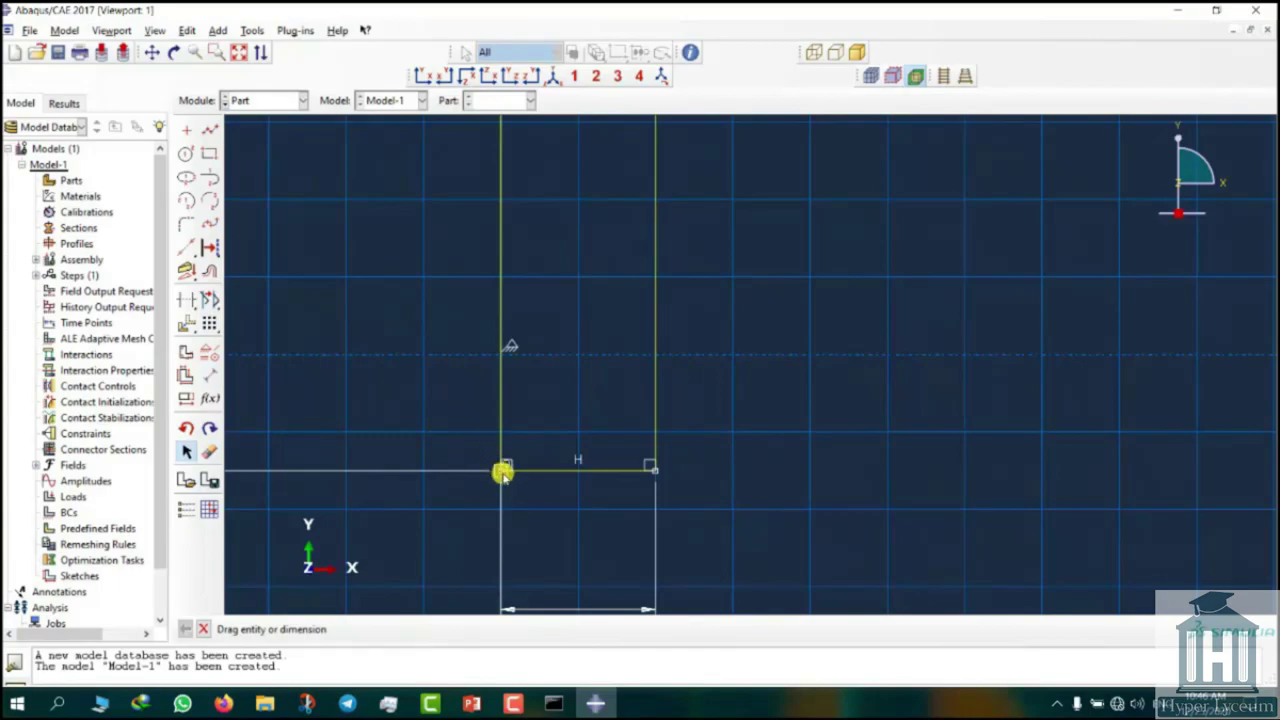
left_click_drag(499, 468, 500, 354)
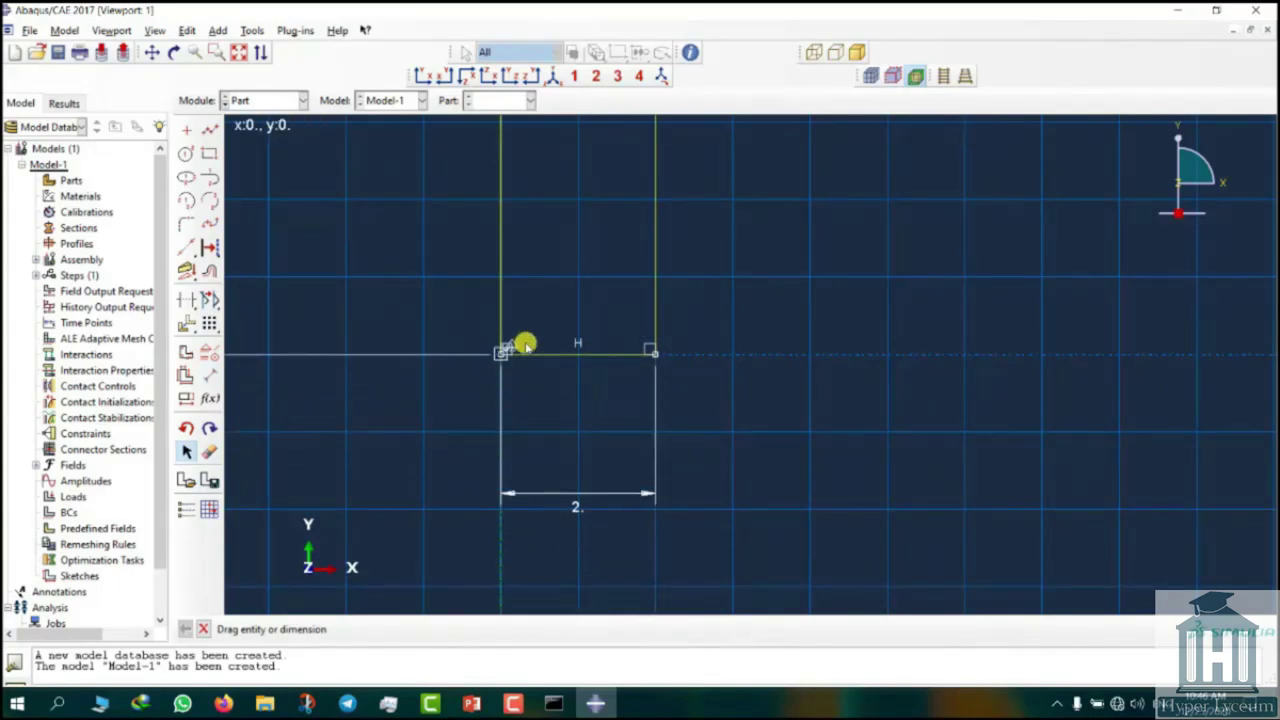
Step: Fillet the shank's outer bottom corner with a radius of 0.3
scroll(557, 329, "up", 2)
middle_click_drag(520, 380, 480, 462, "ctrl+alt")
left_click(186, 224)
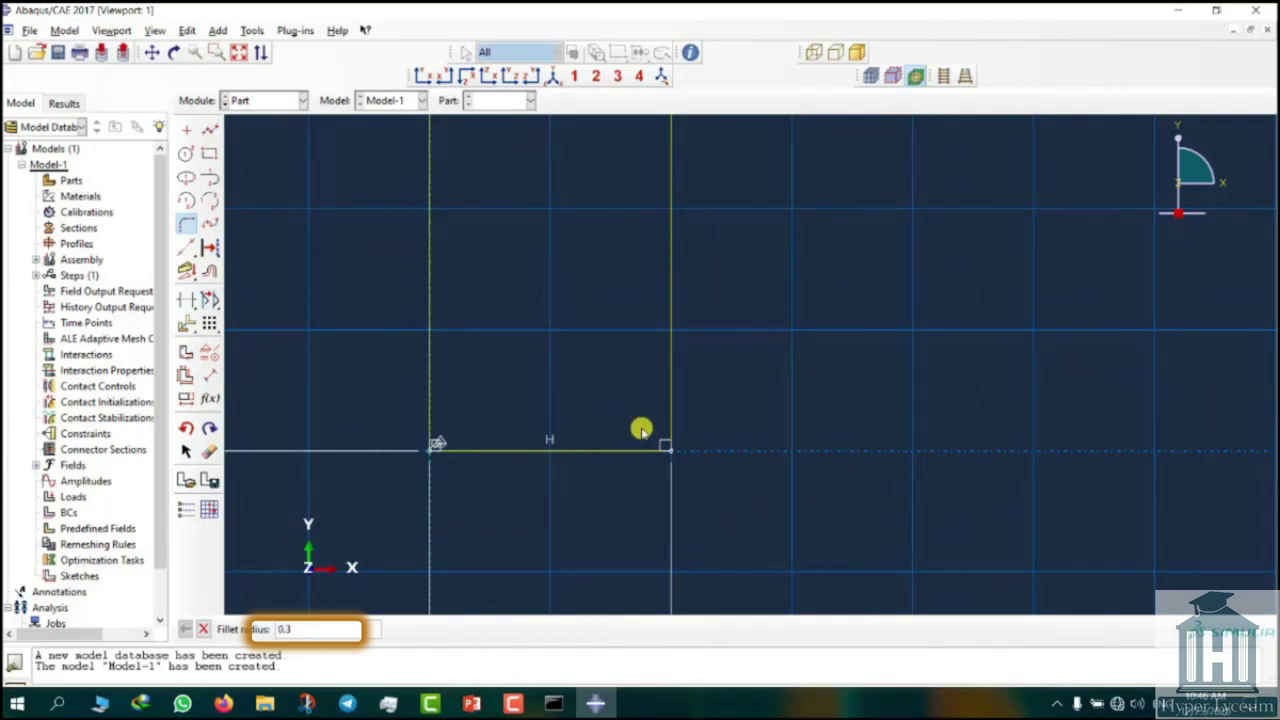
type("0.3")
key("Return")
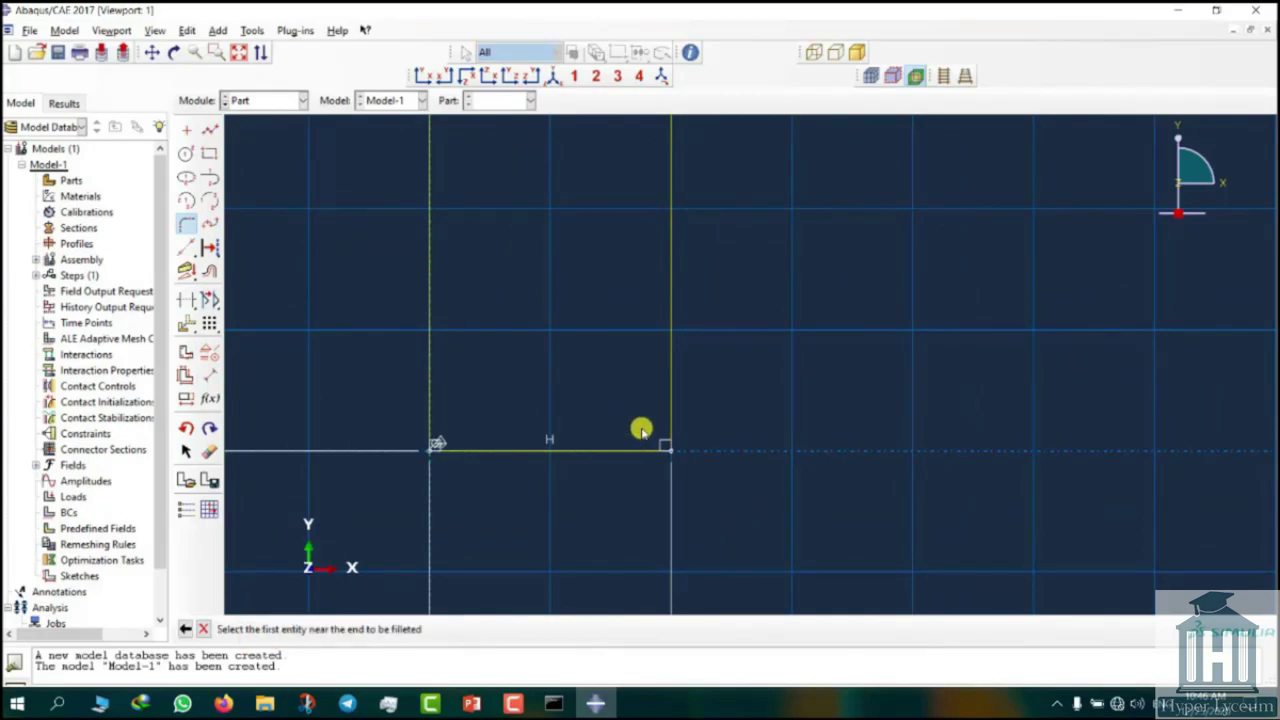
left_click(651, 451)
left_click(671, 423)
scroll(643, 511, "down", 5)
left_click(204, 629)
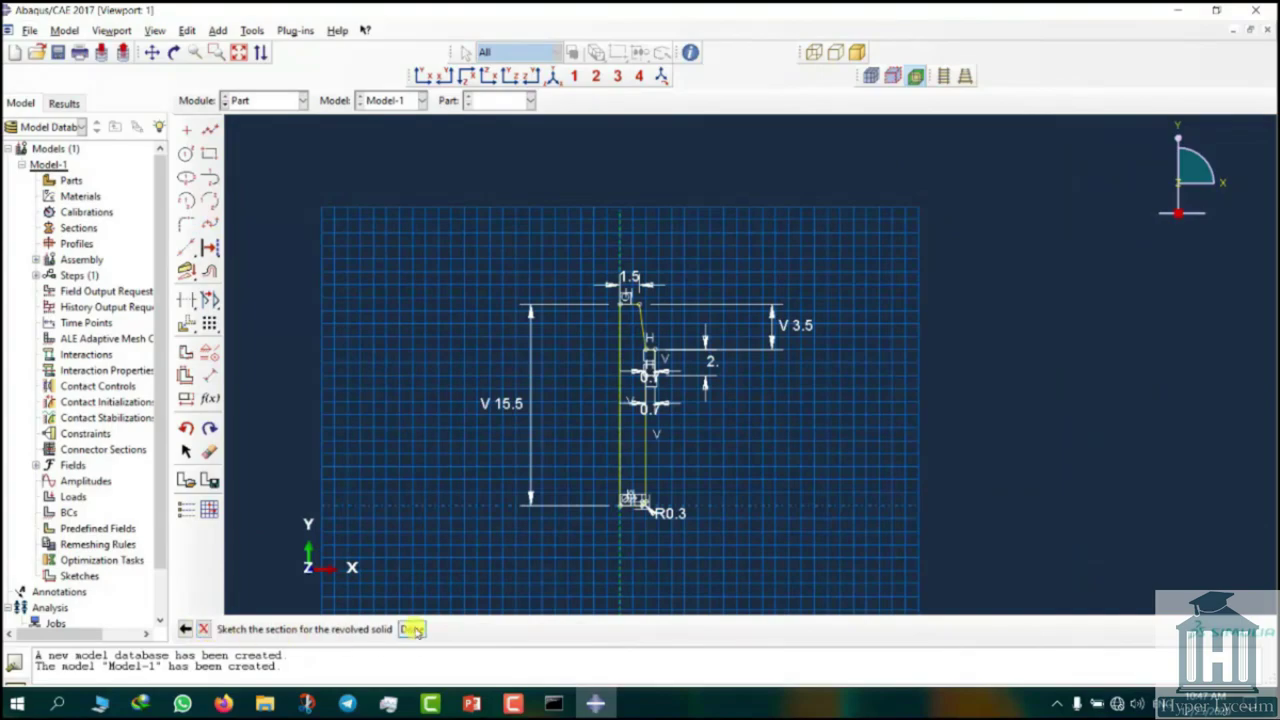
Step: Finish the section sketch and revolve it 360 degrees into the solid implant body
left_click(412, 629)
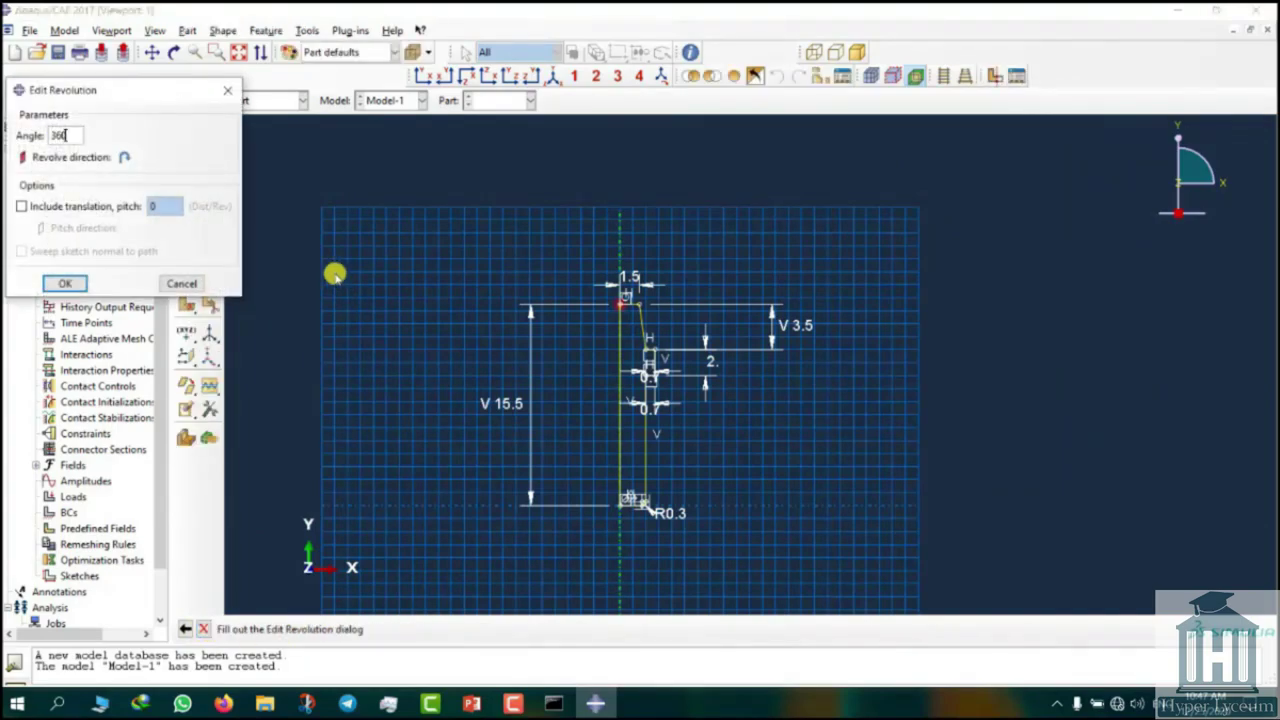
key("Return")
left_click_drag(766, 443, 680, 425, "ctrl+alt")
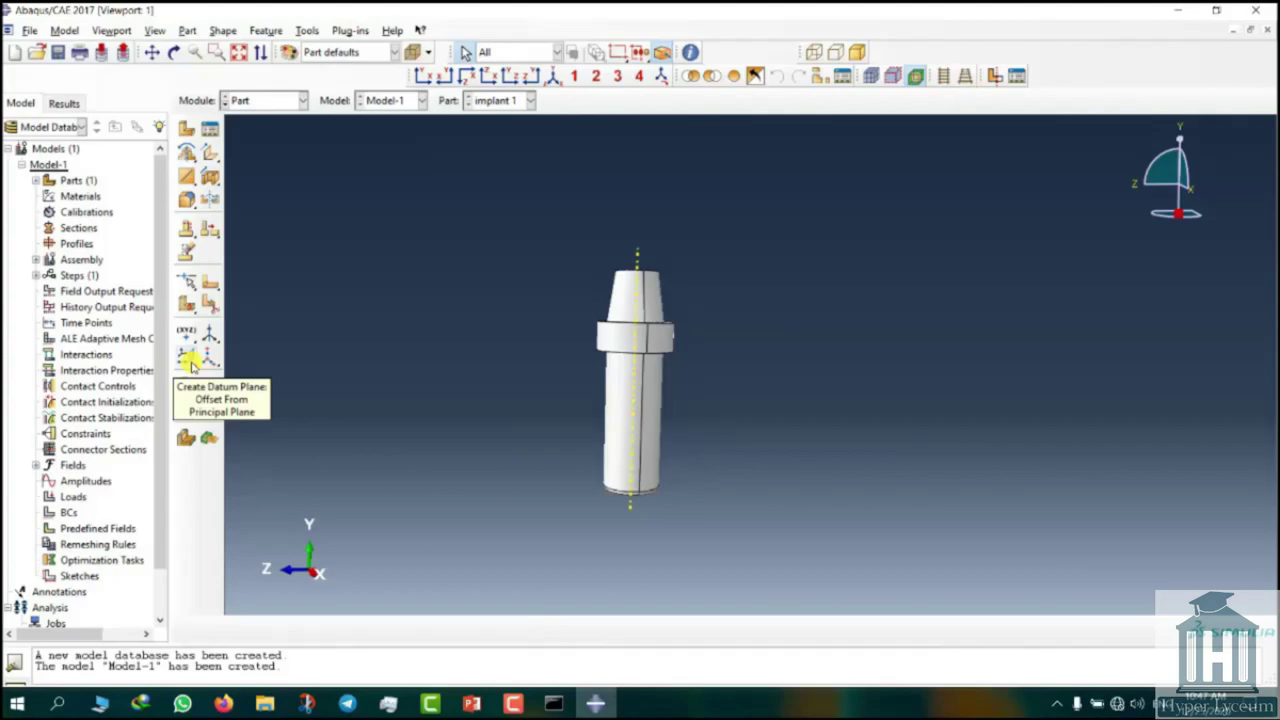
Step: Create a datum plane from the XY principal plane, keeping the default offset
left_click(191, 366)
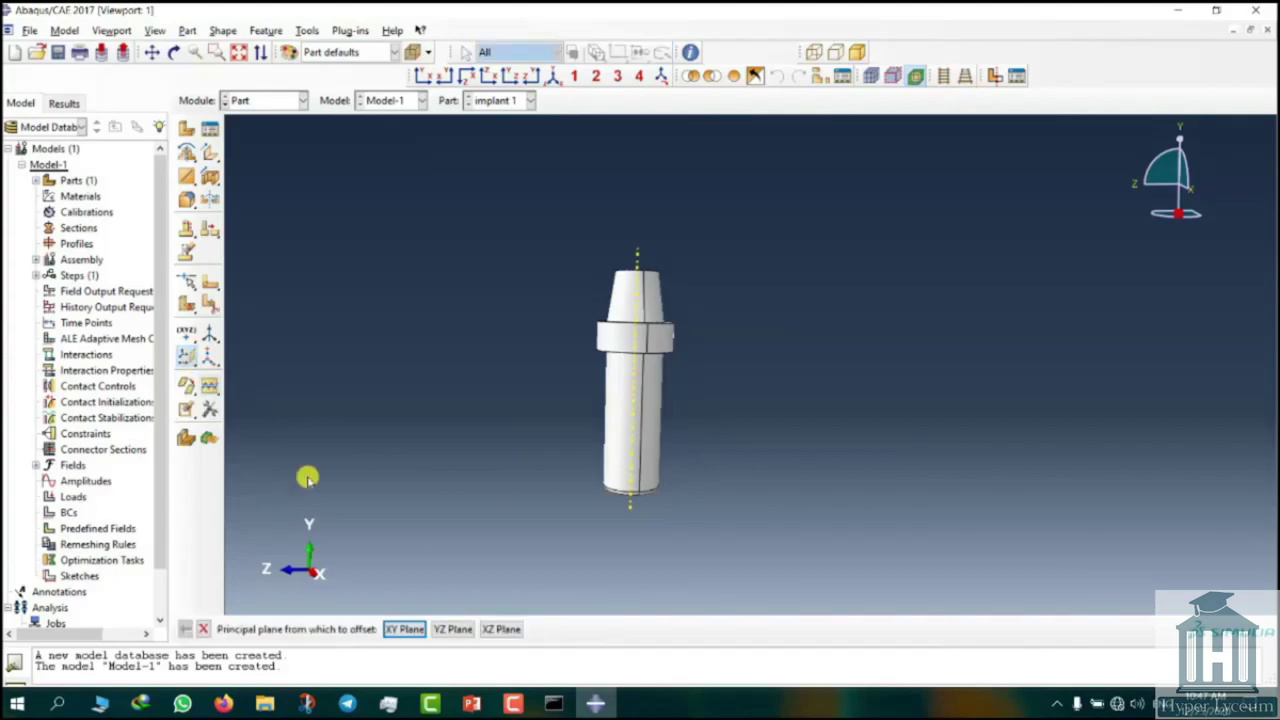
left_click(398, 626)
key("Return")
left_click_drag(623, 346, 775, 373, "ctrl+alt")
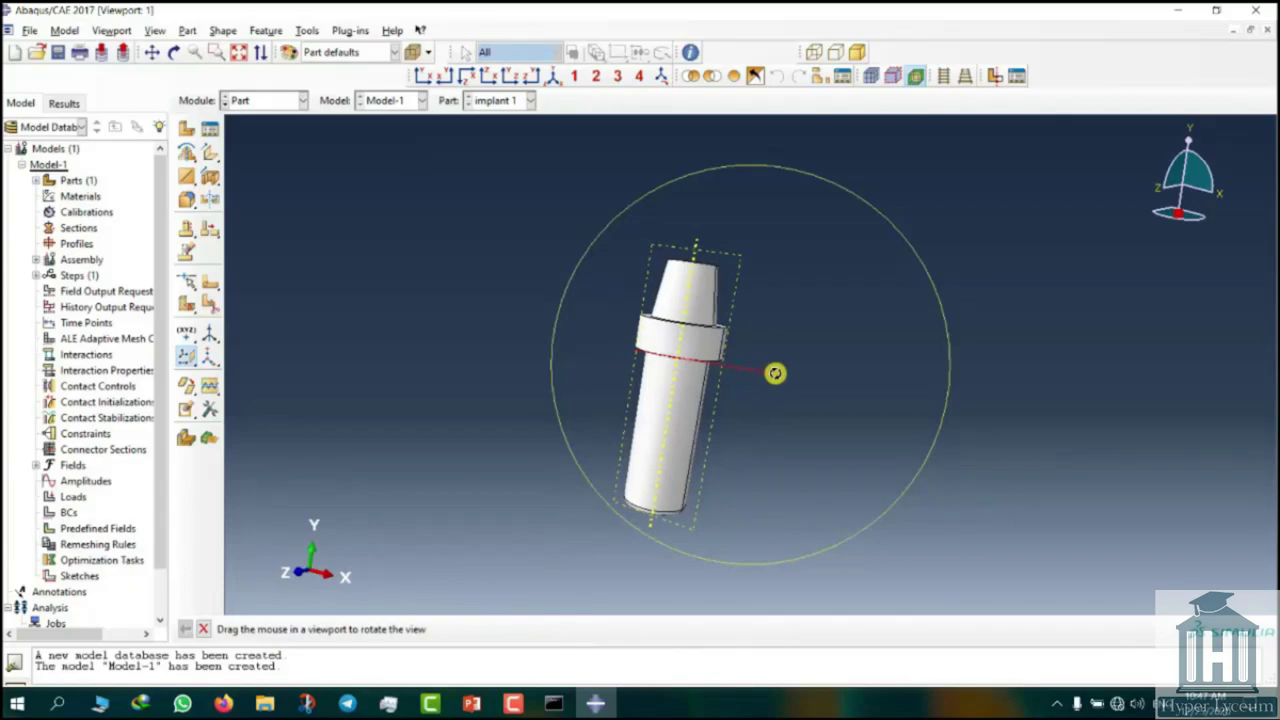
Step: Start a revolved-solid sketch on the new datum plane, using a shank edge as the orientation reference
left_click(207, 180)
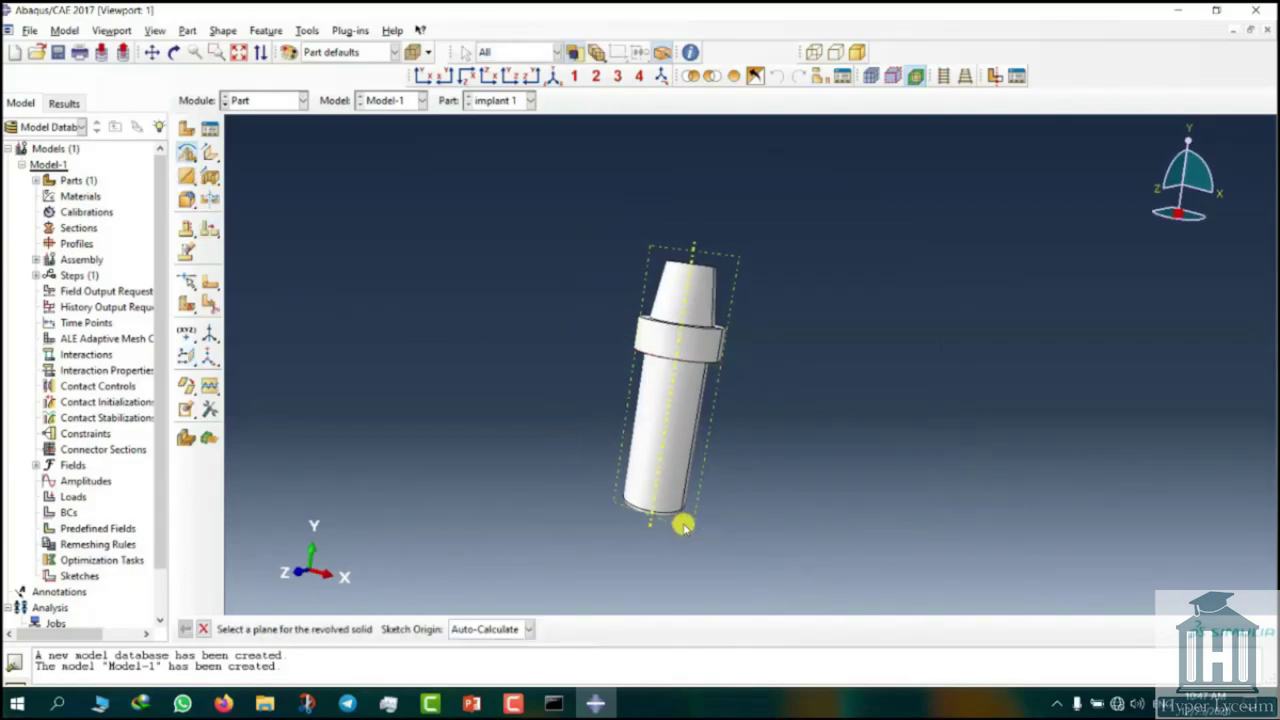
left_click(682, 520)
left_click(682, 505)
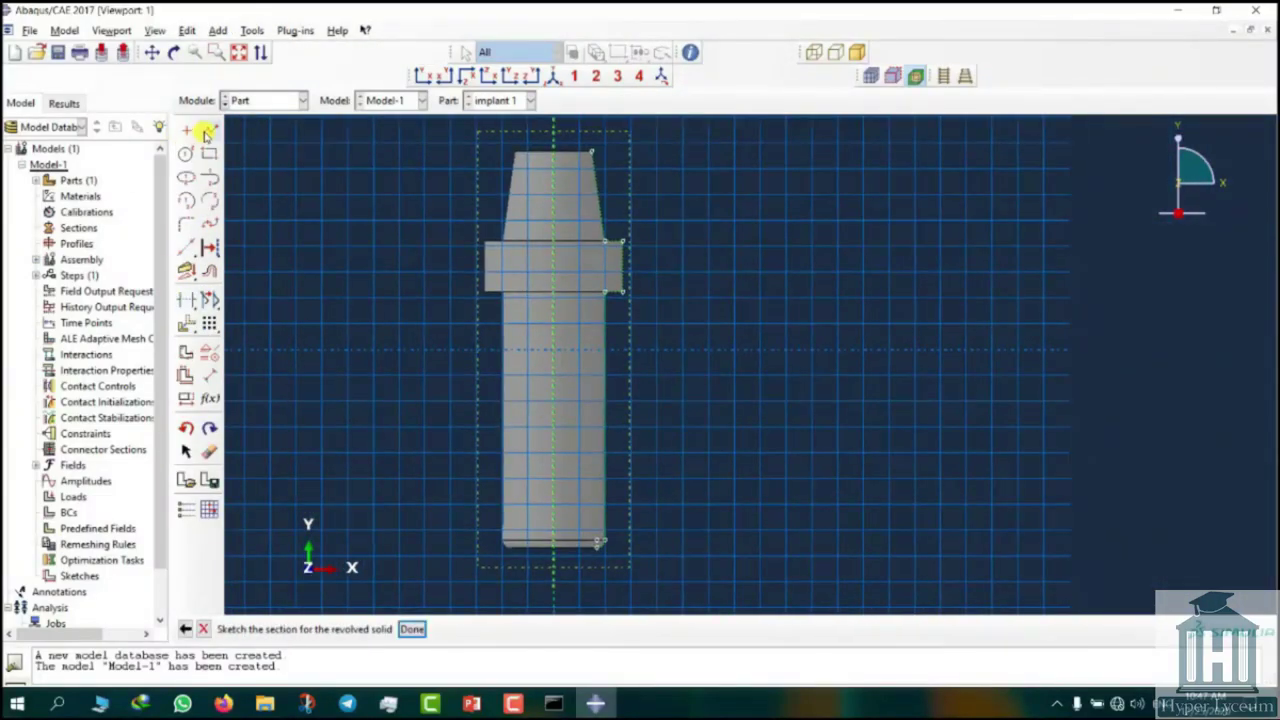
Step: Sketch a line upward from about (1.94, -7.33) just inside the shank's side near its lower end and constrain it vertical
left_click(207, 131)
scroll(606, 560, "down", 4)
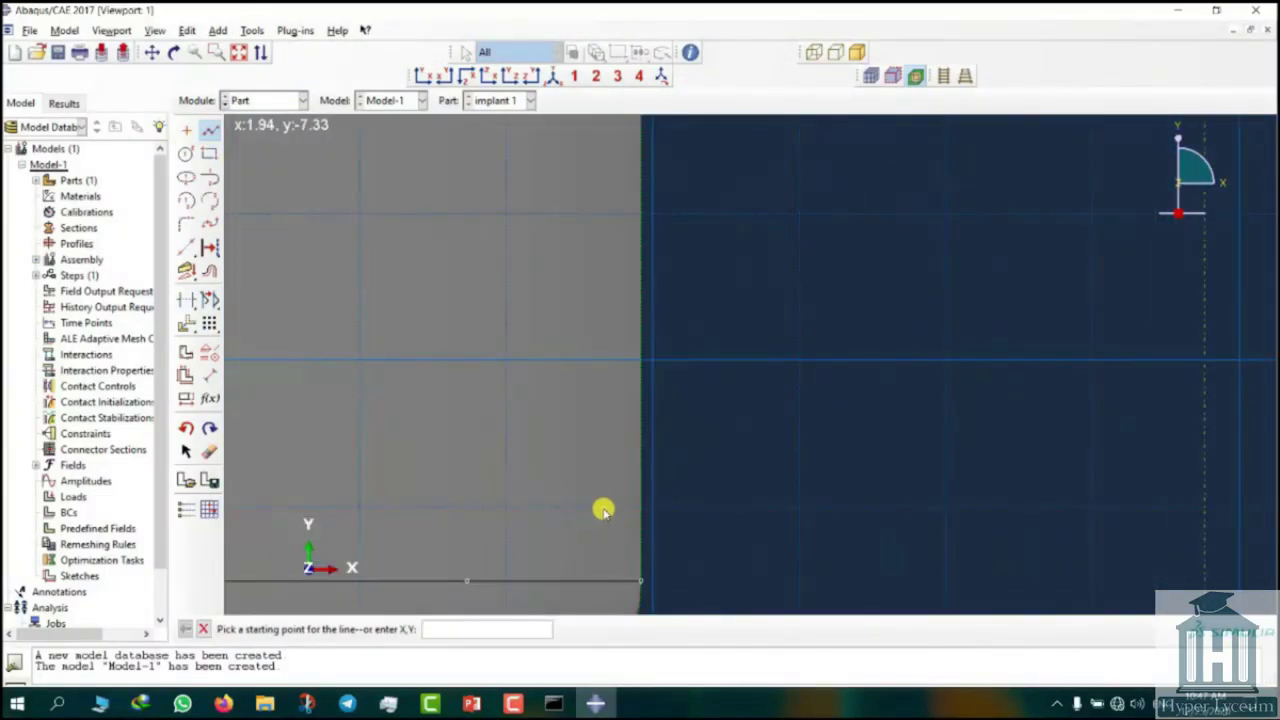
left_click(603, 509)
left_click(585, 232)
left_click(208, 352)
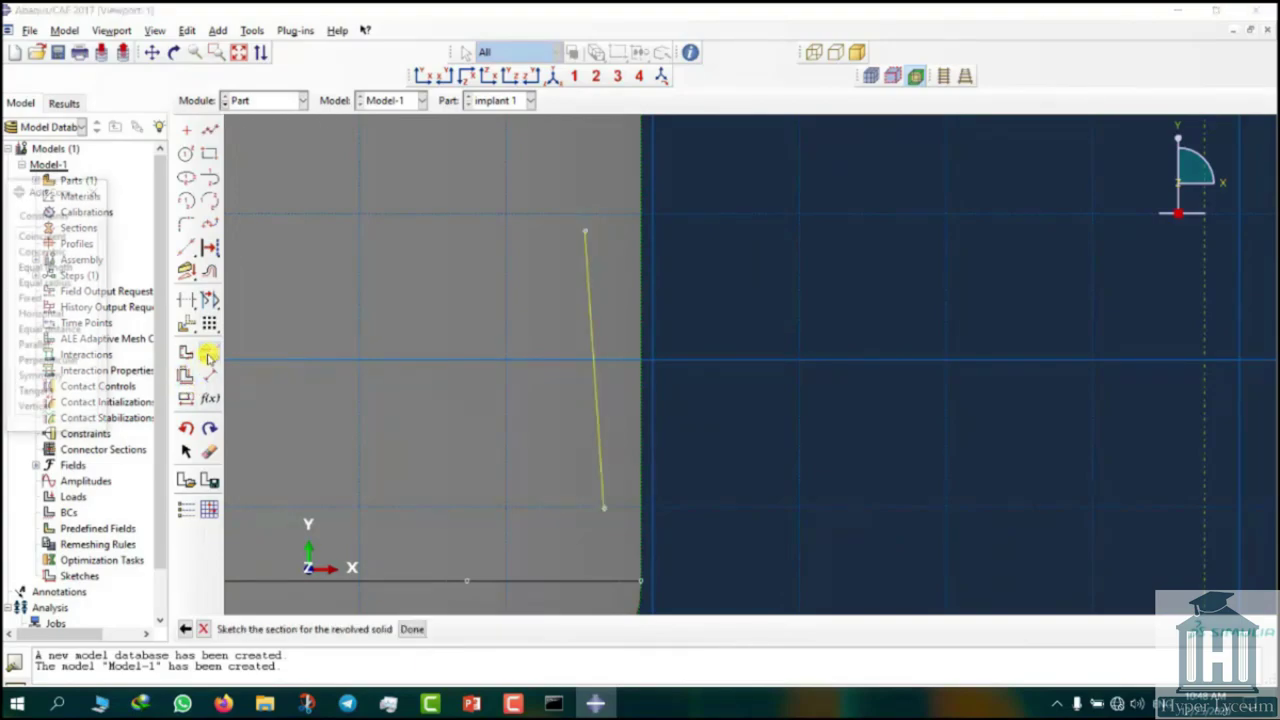
left_click(43, 410)
left_click(597, 370)
Step: Sketch three connected lines from the vertical line's ends to close a trapezoid with a short vertical outer edge beyond the shank's side
left_click(210, 130)
left_click(594, 232)
left_click(903, 330)
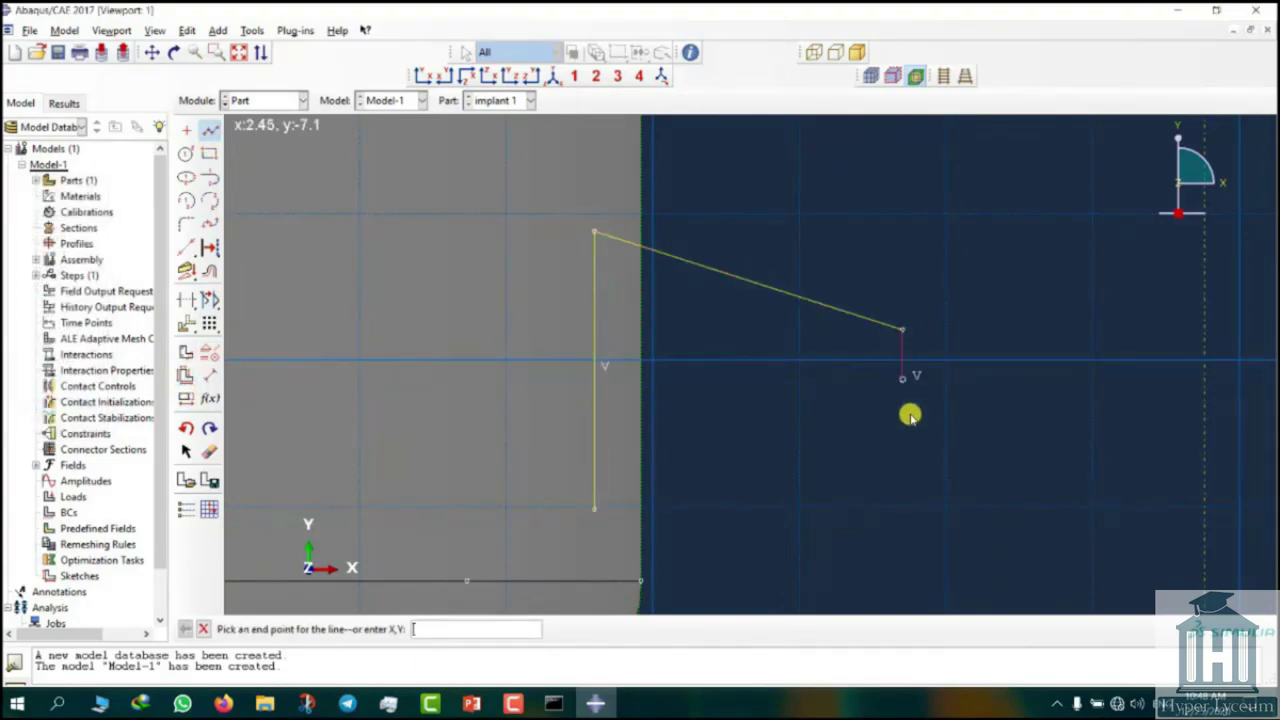
left_click(903, 449)
left_click(591, 508)
key("Escape")
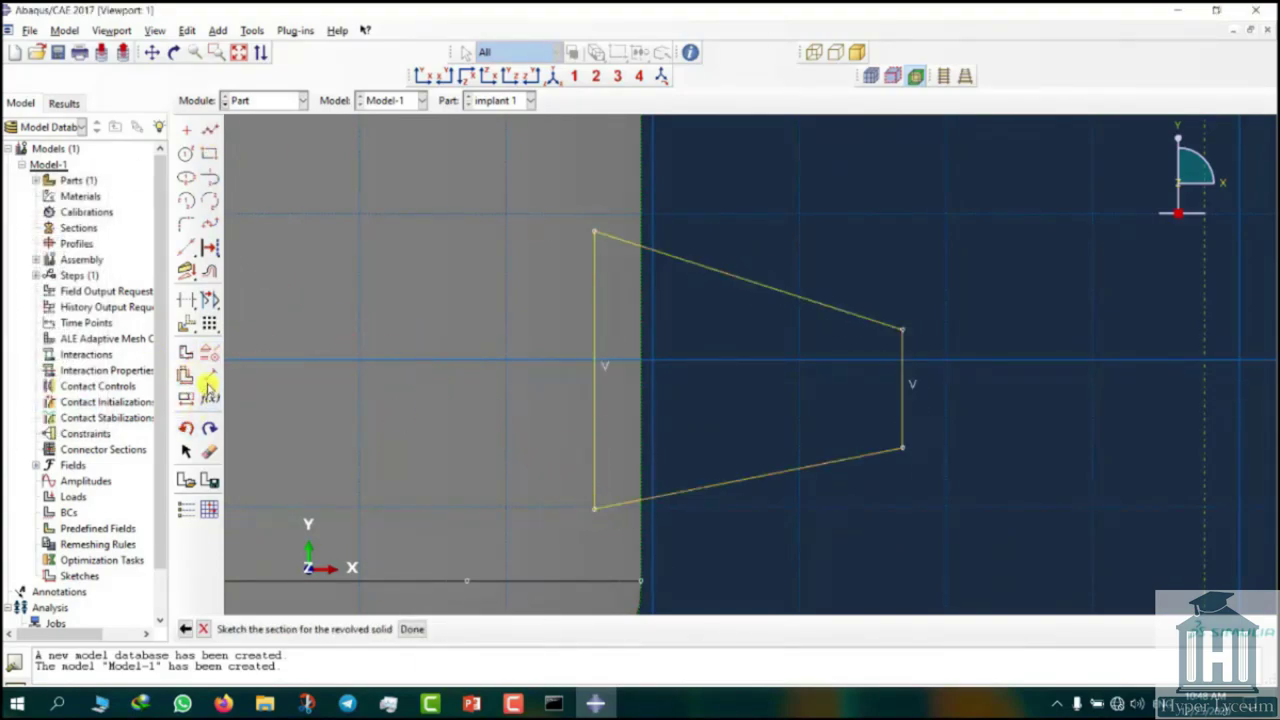
Step: Dimension the thread profile's short outer edge as 0.1 and the distance between its two vertical edges as 0.4
left_click(208, 379)
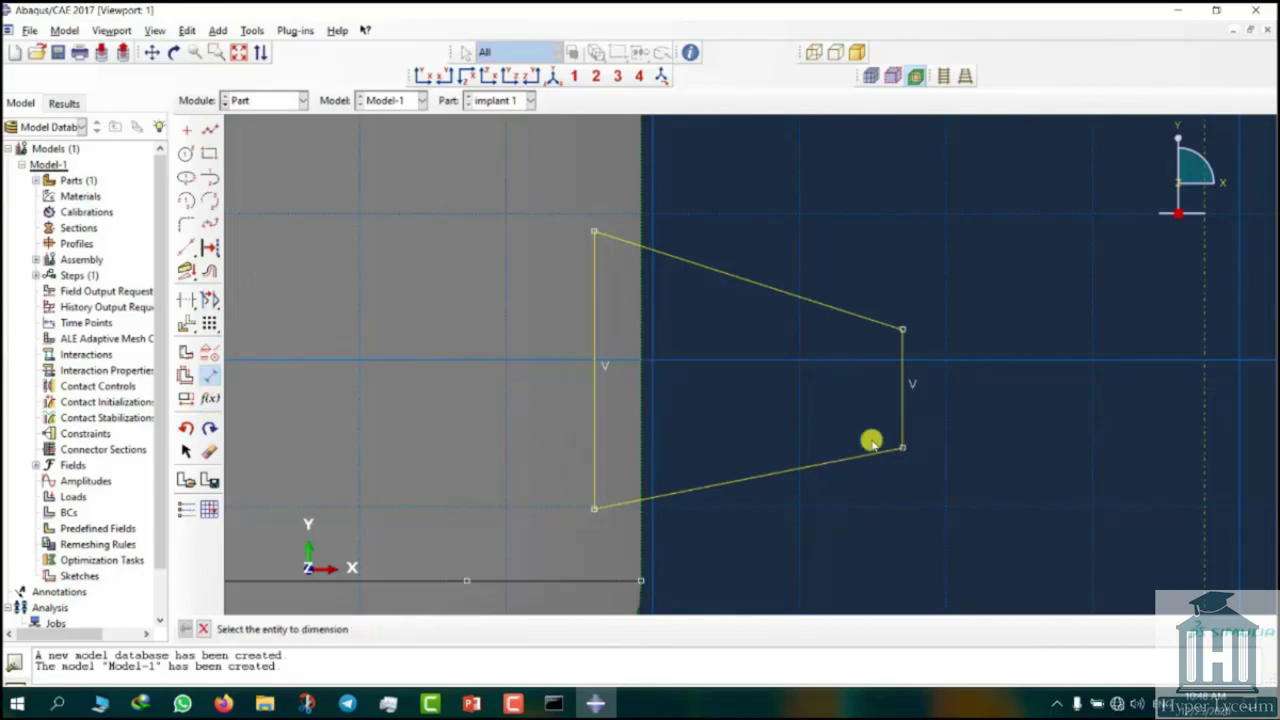
left_click(903, 425)
left_click(957, 403)
type("0.1")
key("Return")
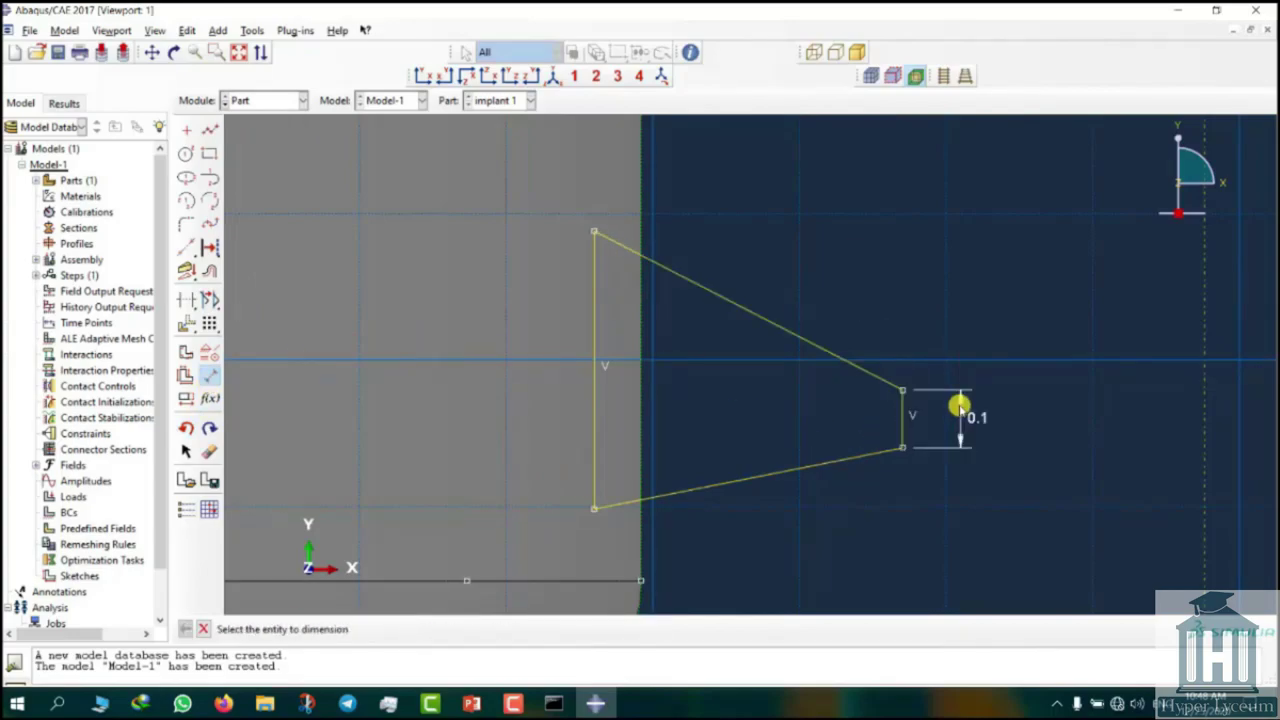
left_click(903, 425)
left_click(597, 397)
left_click(653, 397)
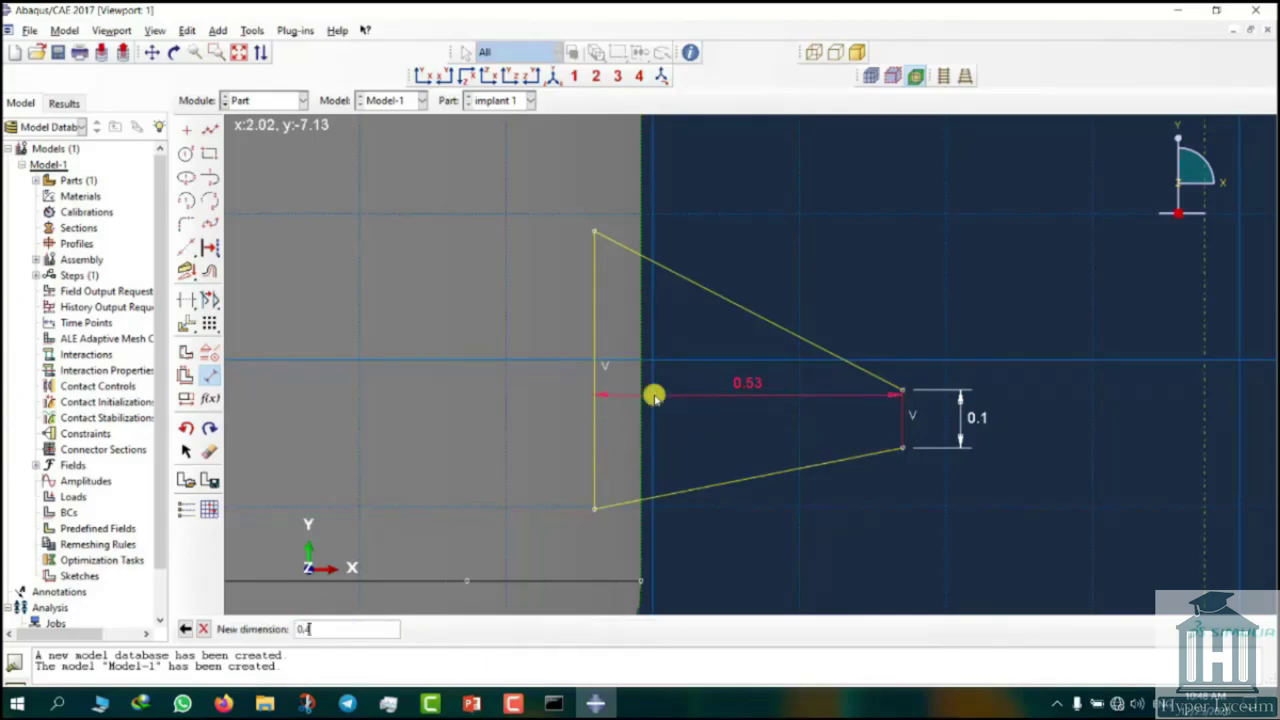
key("Return")
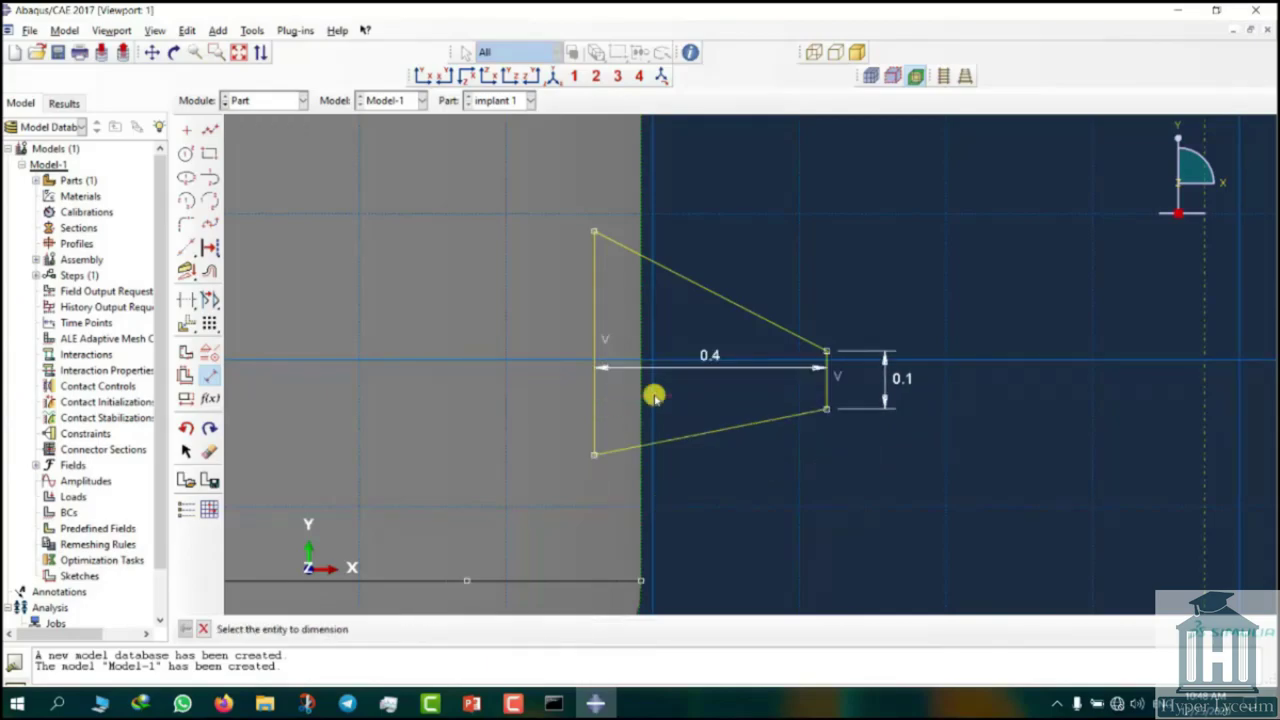
Step: Add a horizontal construction line through the thread profile and set its angle to the upper slanted side to 10 degrees
left_click(189, 248)
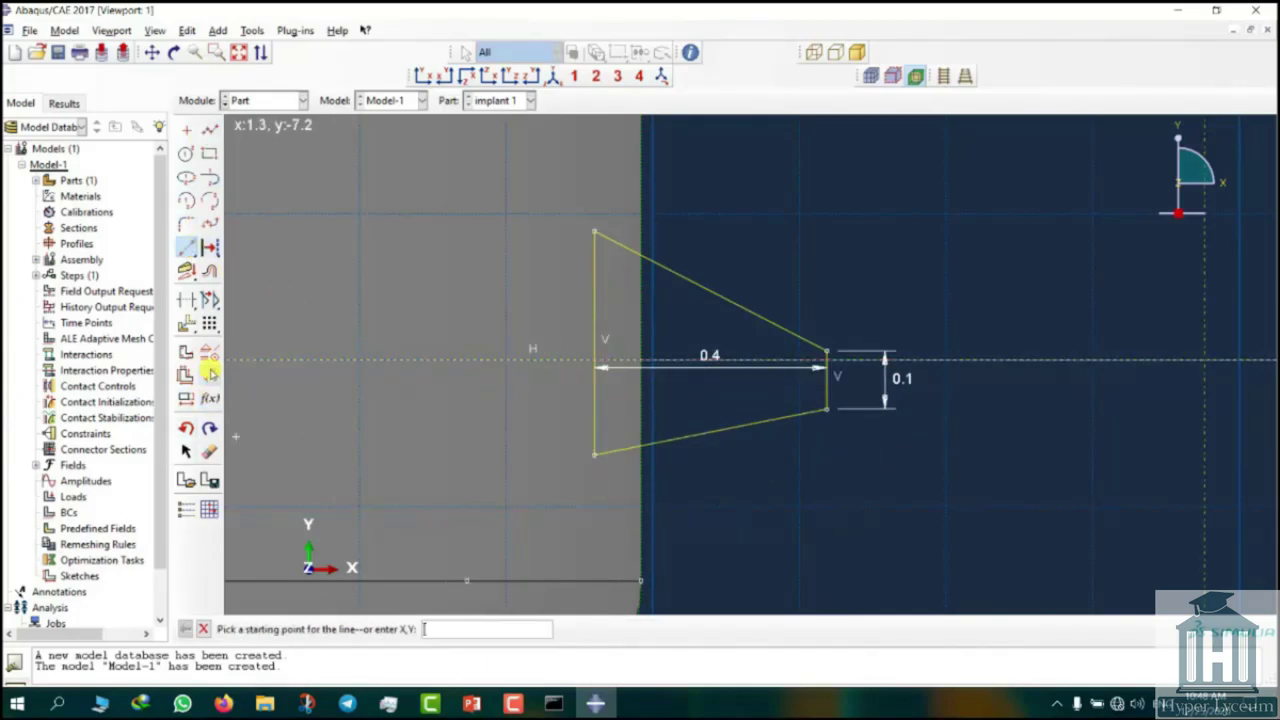
left_click(210, 372)
left_click(762, 324)
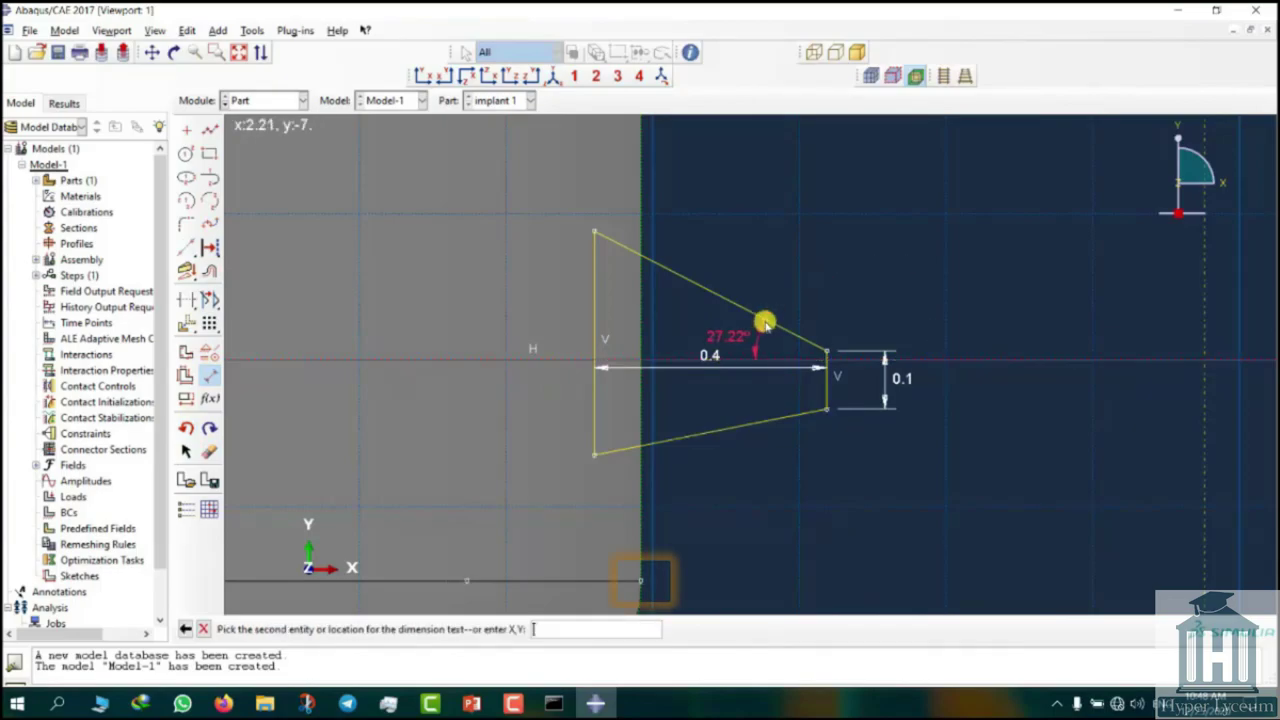
left_click(738, 330)
type("10")
key("Return")
Step: Set the angle between the horizontal construction line and the profile's lower slanted side to 10 degrees
left_click(706, 360)
left_click(688, 436)
left_click(674, 404)
type("10")
key("Return")
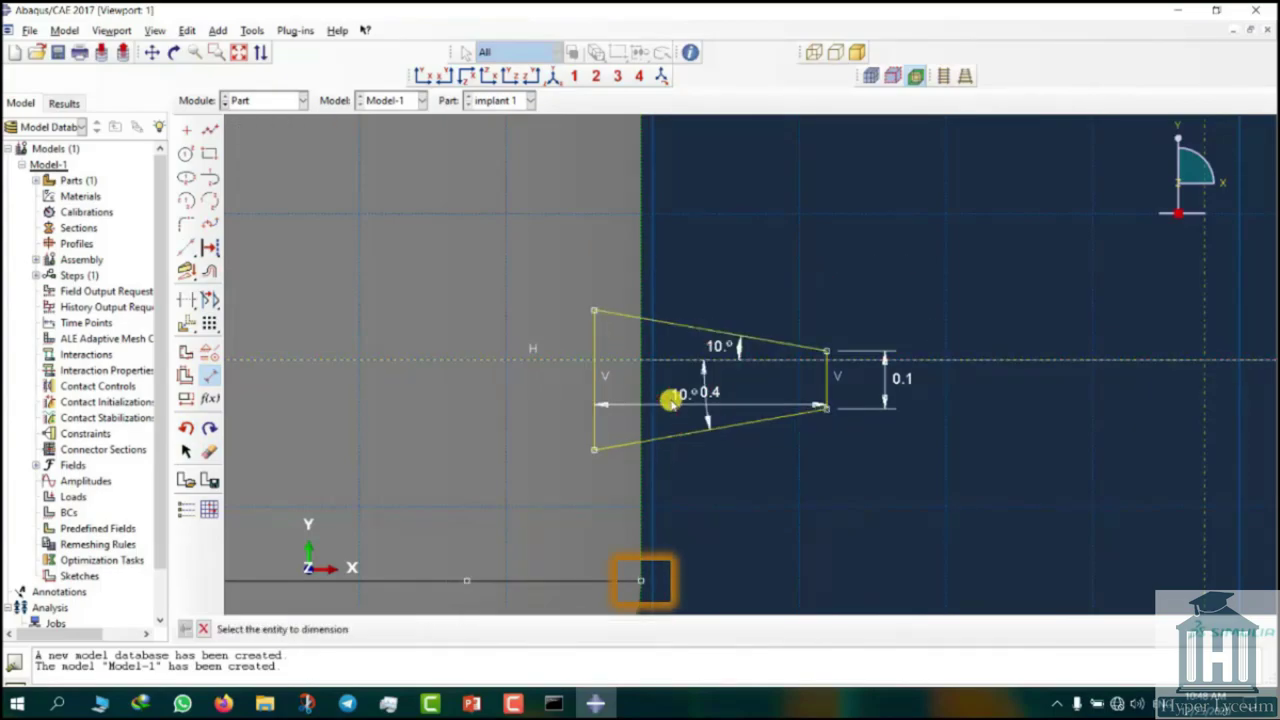
Step: Move the thread profile outward so its long inner edge lies just inside the shank's side
scroll(793, 477, "up", 2)
left_click(186, 451)
scroll(766, 513, "down", 2)
left_click_drag(613, 425, 651, 424)
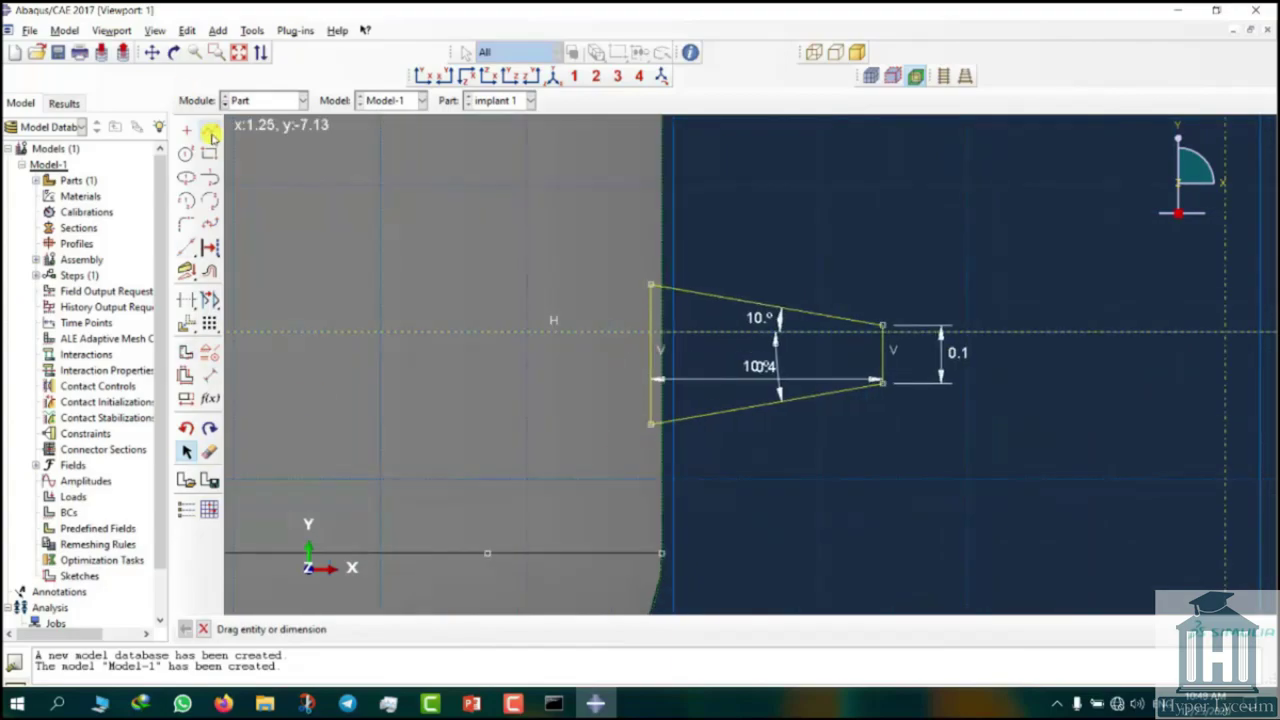
Step: Set the vertical distance from the profile's lower inner corner to the shank's lower corner vertex to 0.07
left_click(210, 372)
left_click(651, 424)
left_click(661, 553)
left_click(600, 495)
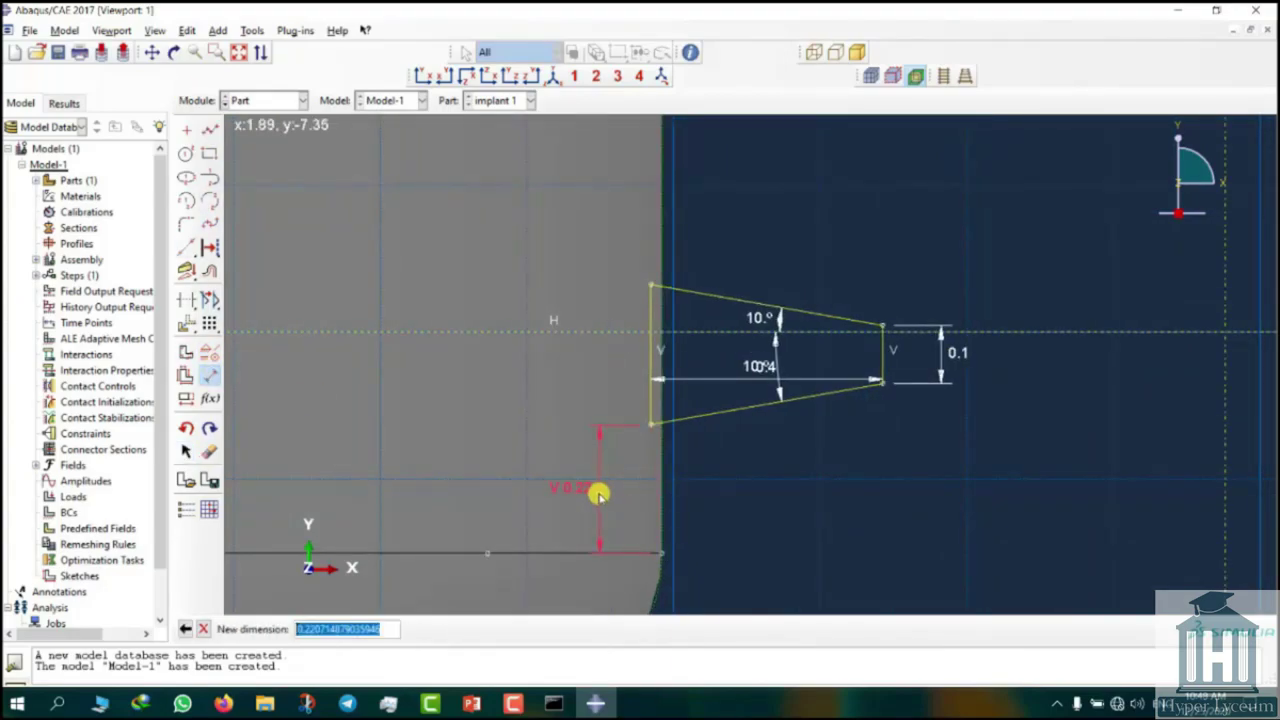
type("0.07")
key("Return")
key("Escape")
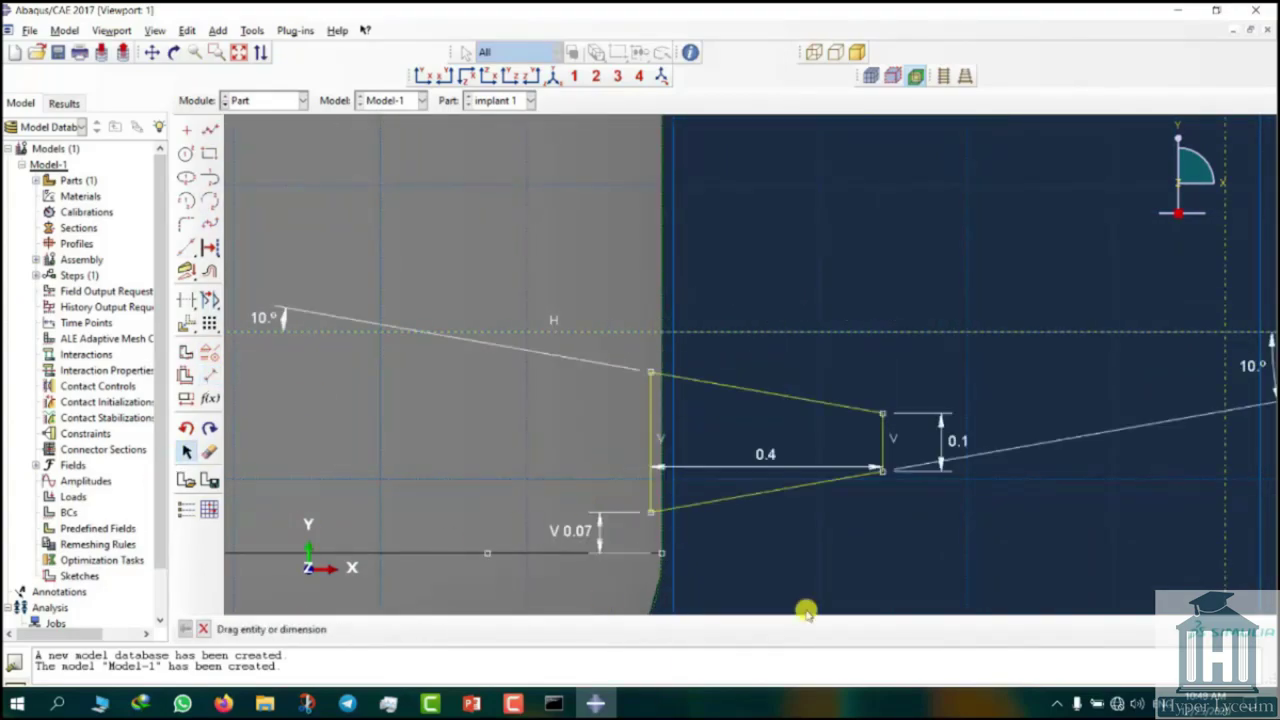
Step: Move the thread profile so its long inner edge coincides with the shank's side edge
scroll(778, 548, "down", 3)
scroll(292, 414, "down", 3)
middle_click_drag(292, 414, 540, 429, "ctrl+alt")
left_click_drag(540, 429, 709, 426)
scroll(759, 489, "up", 4)
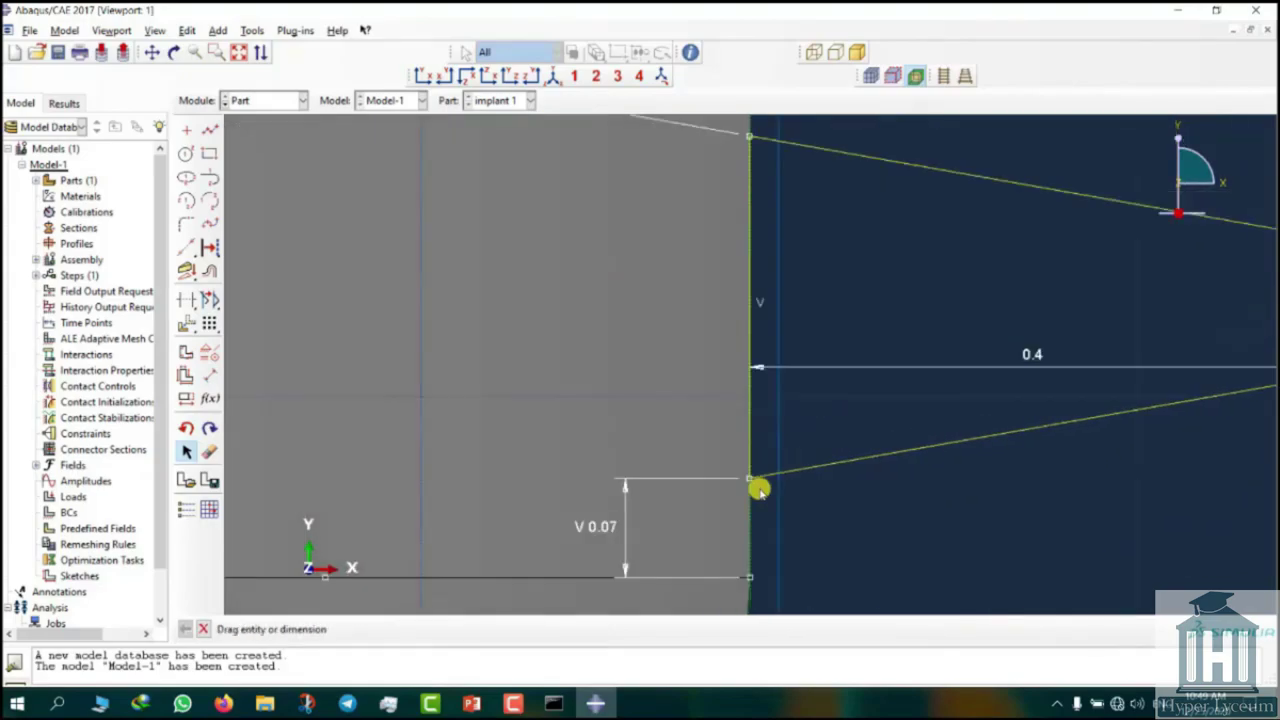
scroll(849, 534, "down", 6)
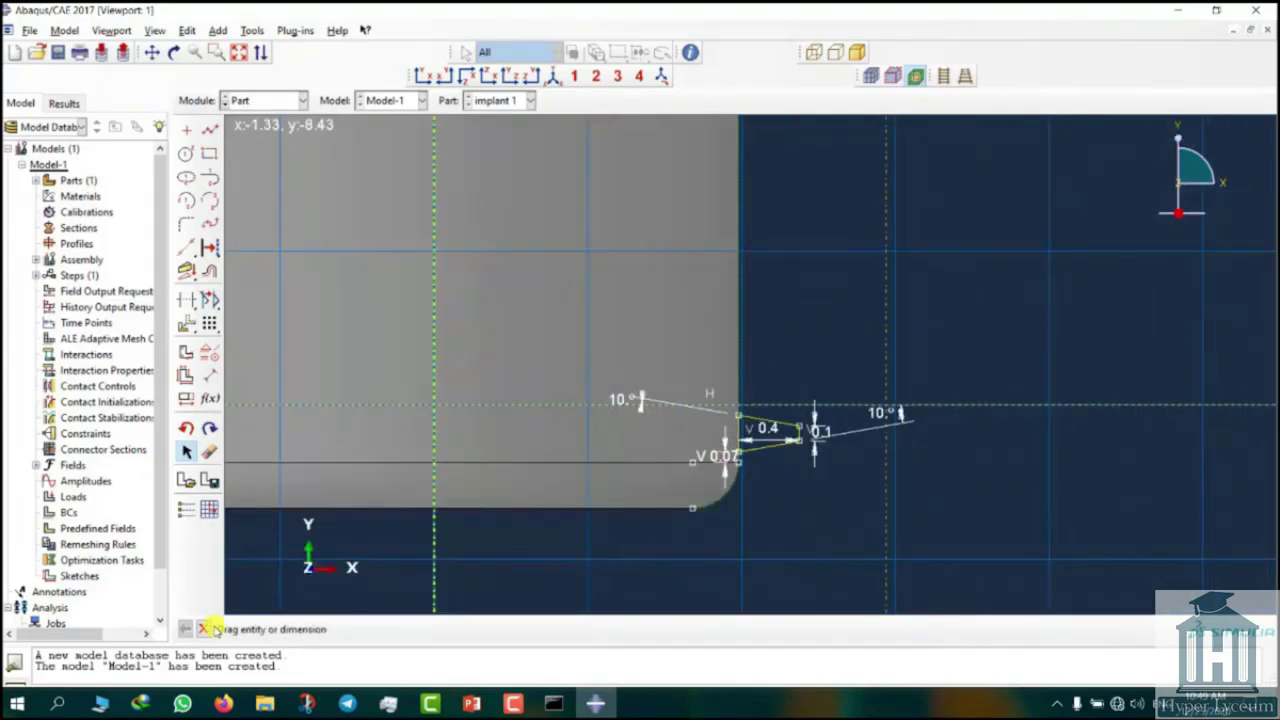
Step: Finish the sketch and revolve it 3350 degrees about the vertical centerline, including translation with a 0.95 pitch and flipping the pitch direction
left_click(204, 629)
left_click(410, 629)
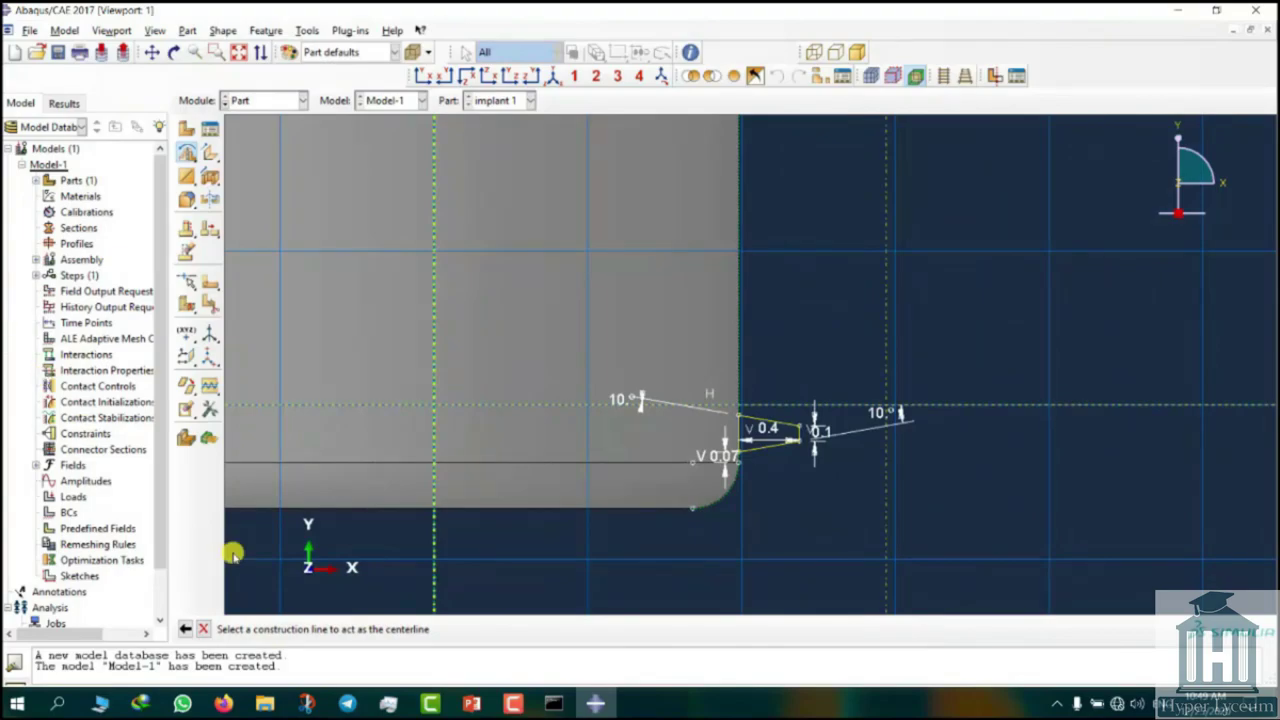
left_click(434, 508)
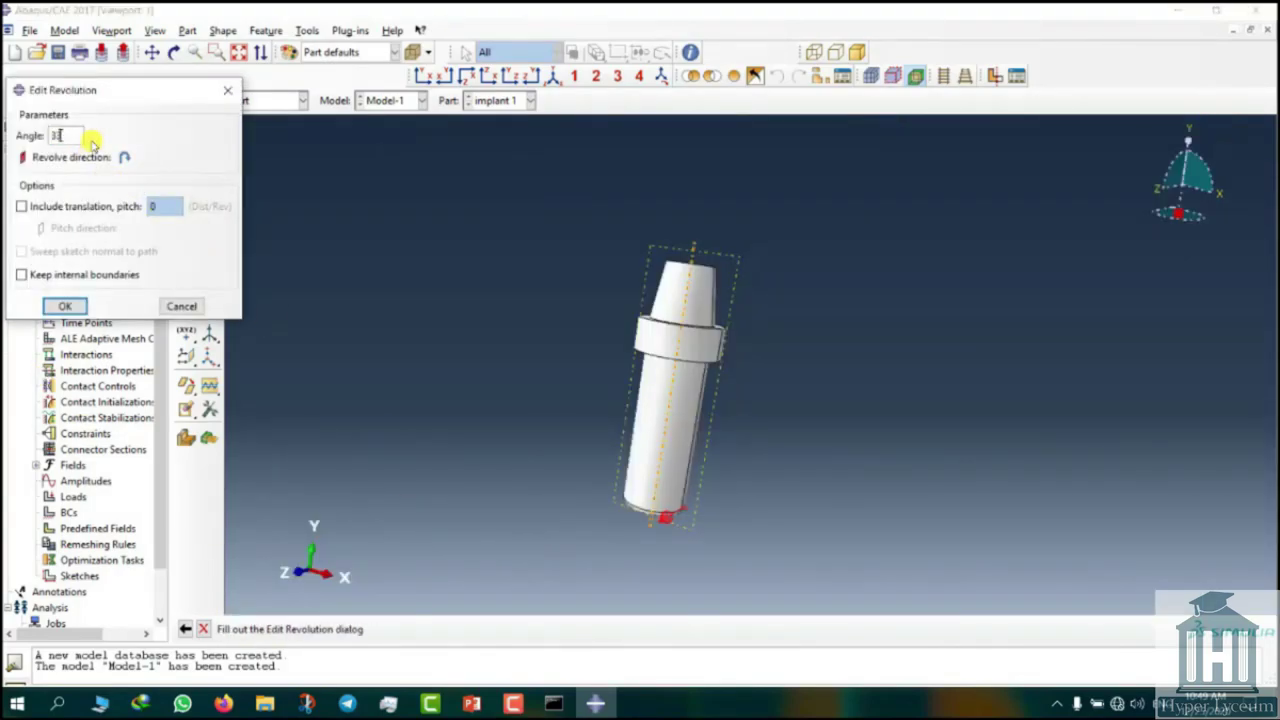
left_click(120, 206)
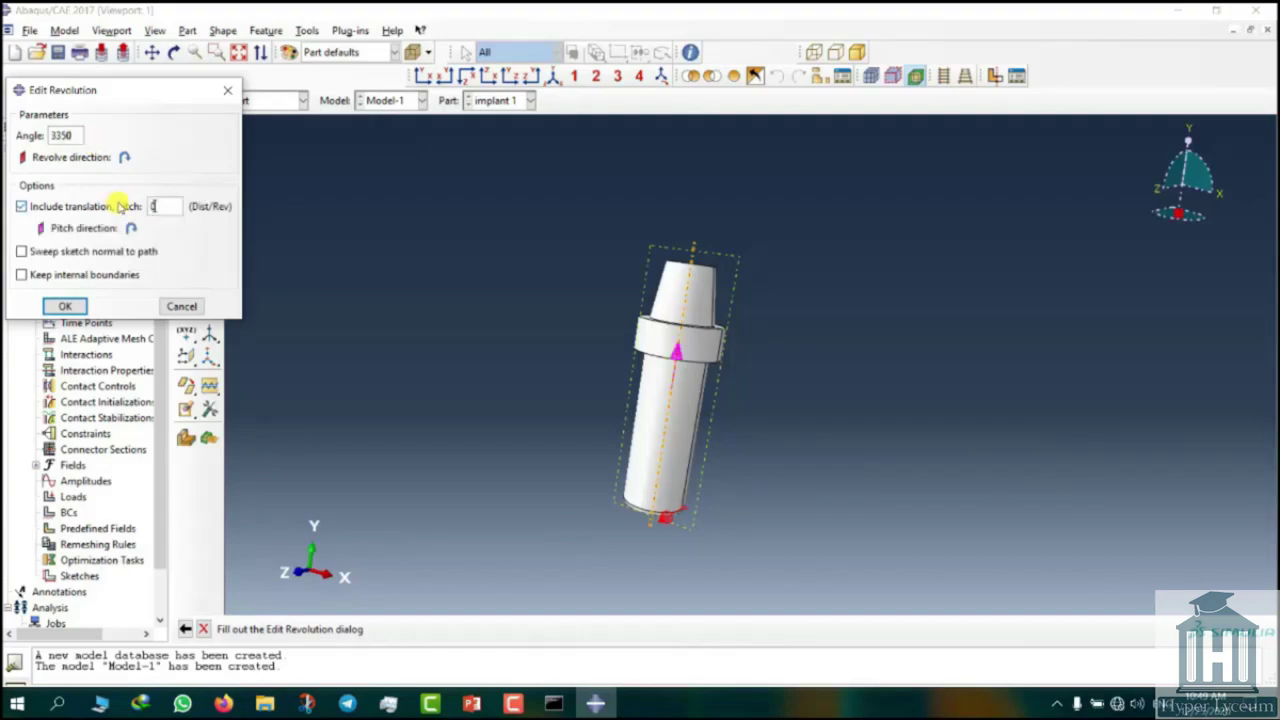
left_click(131, 228)
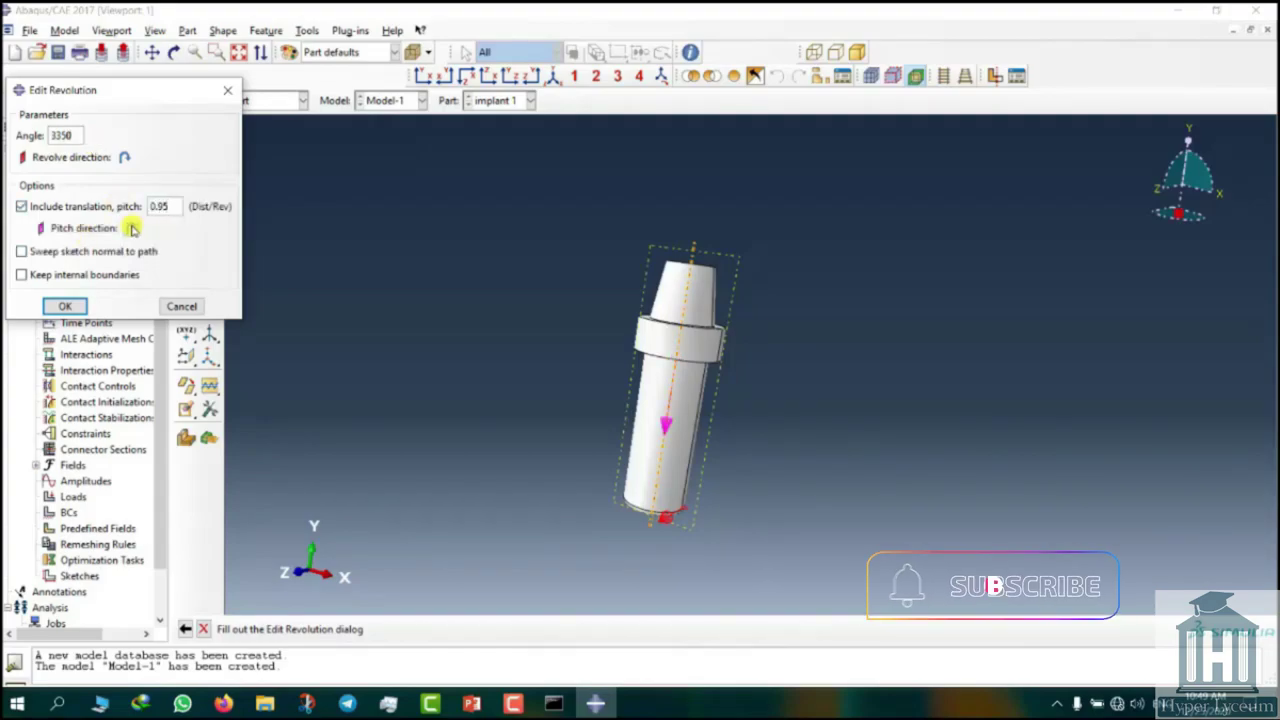
left_click(64, 306)
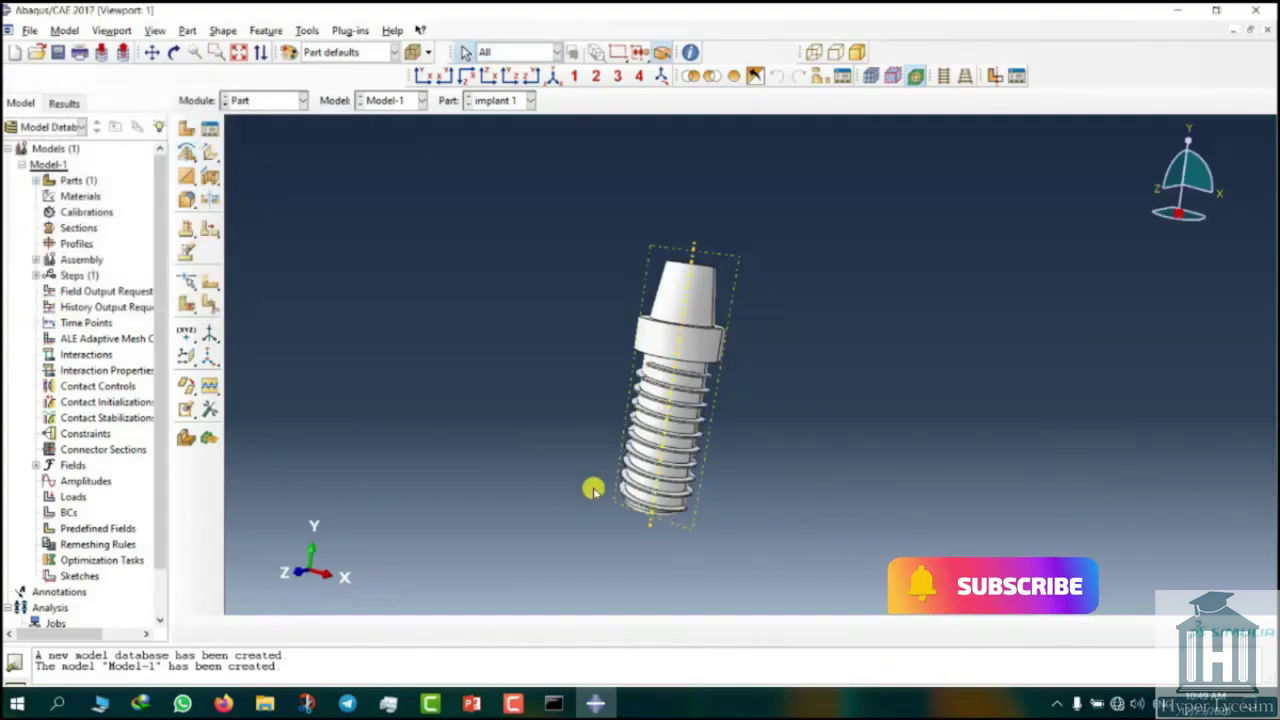
Step: Create a 3D deformable solid revolution part named superstructure with an approximate size of 45
left_click_drag(633, 390, 780, 383, "ctrl+alt")
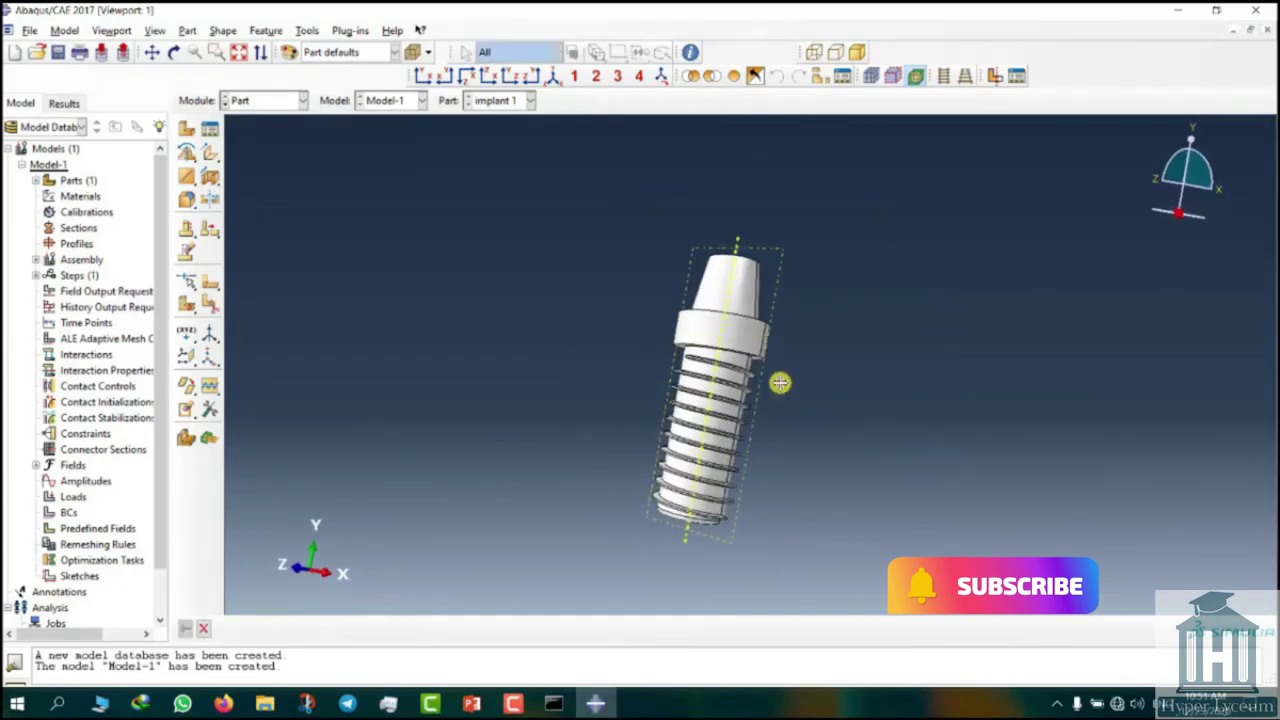
scroll(776, 380, "down", 3)
left_click(186, 128)
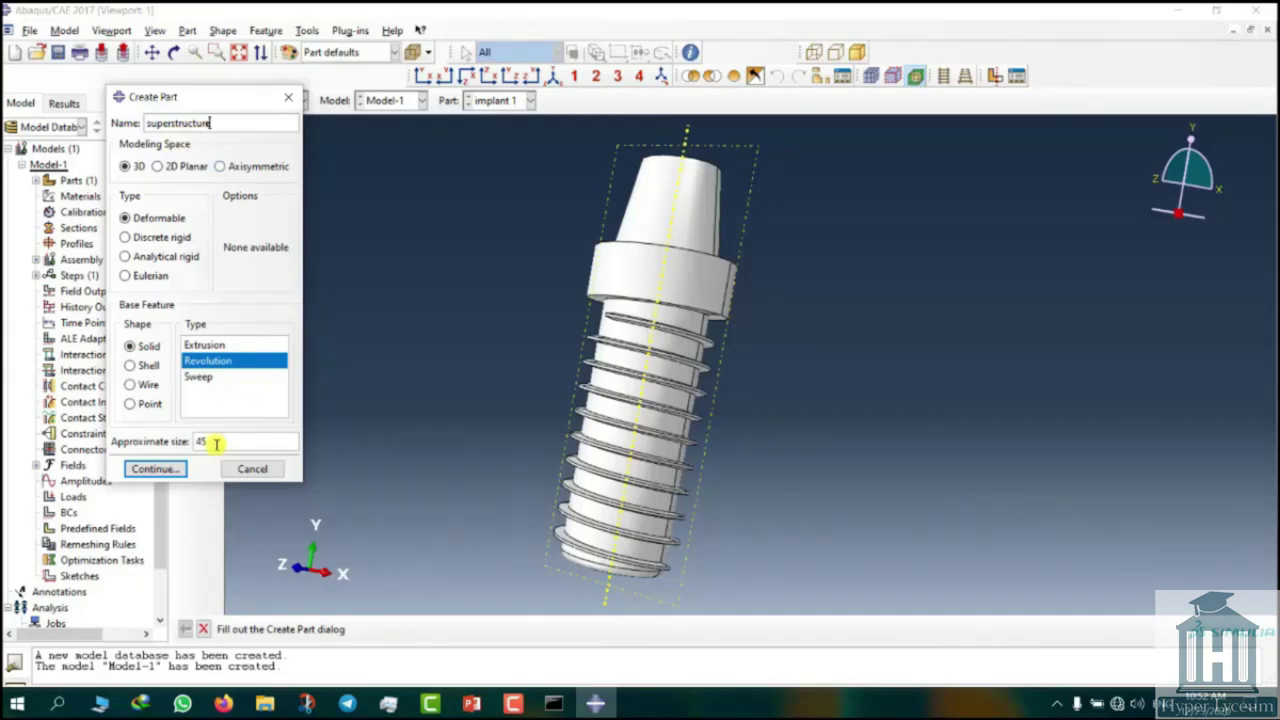
left_click(170, 466)
Step: Sketch a closed cap profile through (0, 6), (5, 6), (5, 0), (4, 0), (2.5, 5) and (0, 5), starting on the centerline
left_click(209, 130)
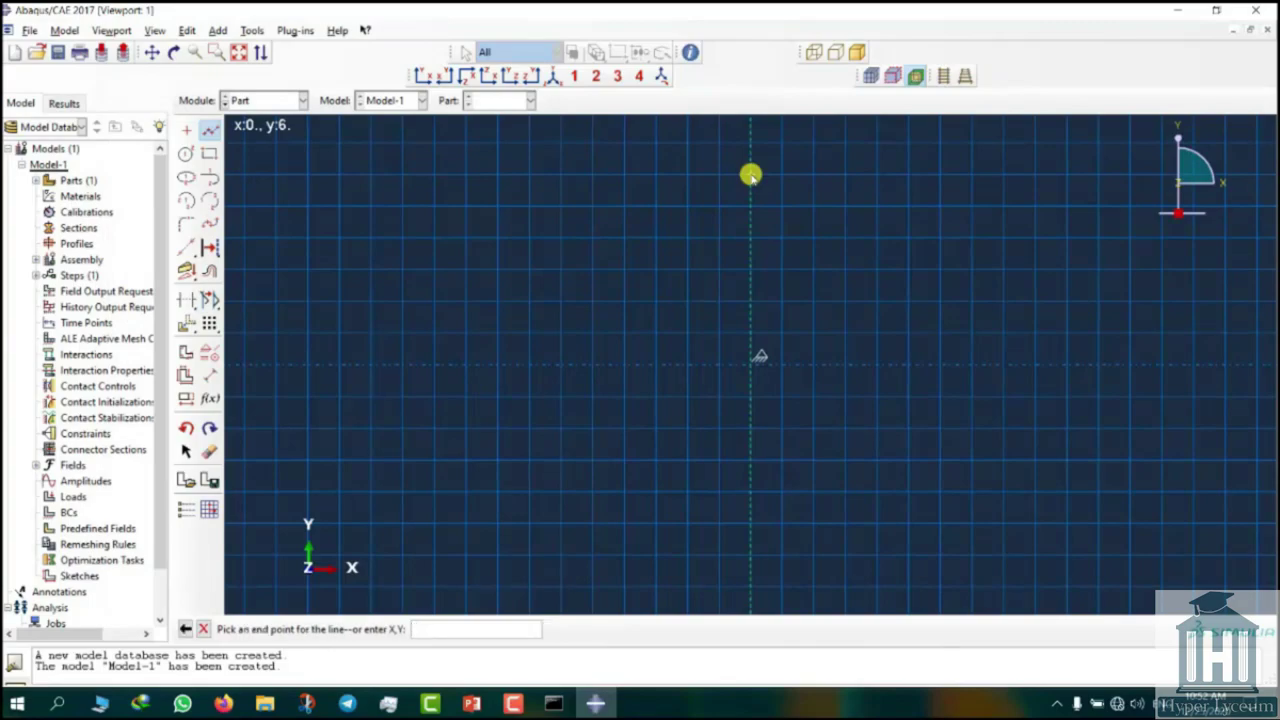
left_click(751, 174)
left_click(909, 174)
left_click(909, 363)
left_click(877, 363)
left_click(831, 206)
left_click(751, 206)
left_click(751, 174)
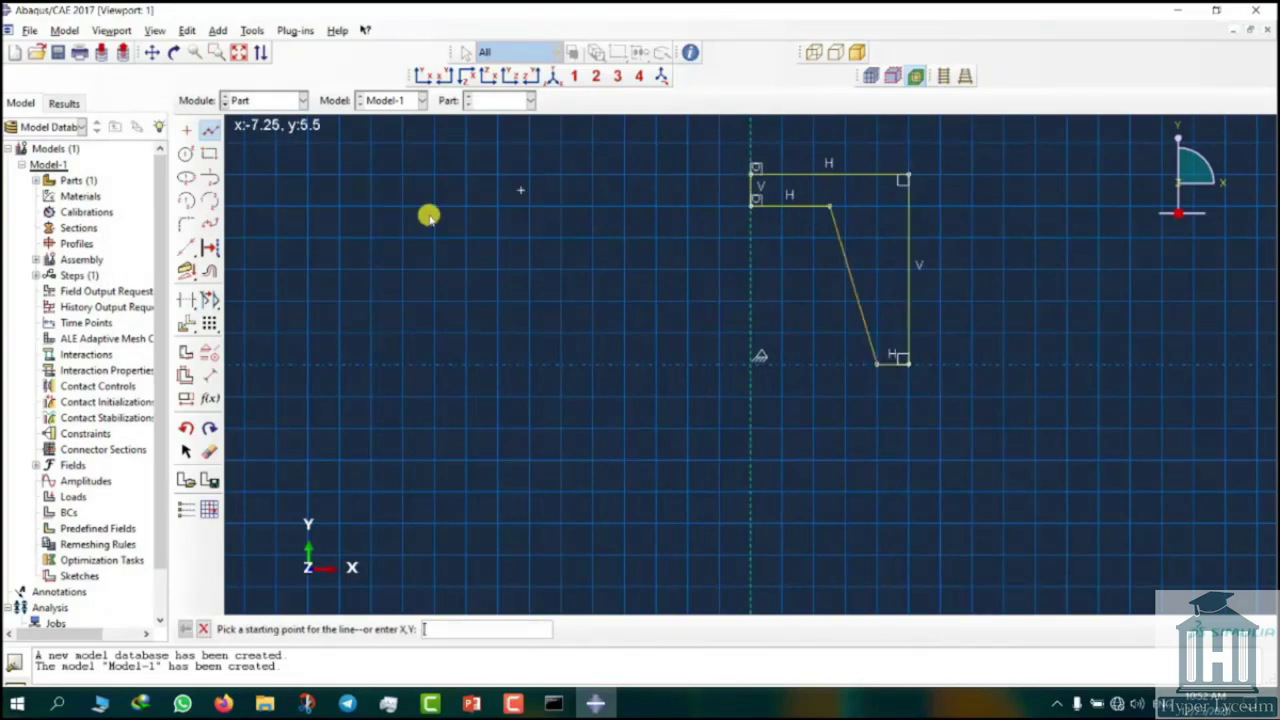
Step: Dimension the cap profile's short vertical edge on the centerline as 2 and its inner horizontal edge as 1.5
left_click(209, 375)
left_click(750, 192)
left_click(677, 191)
type("2")
key("Return")
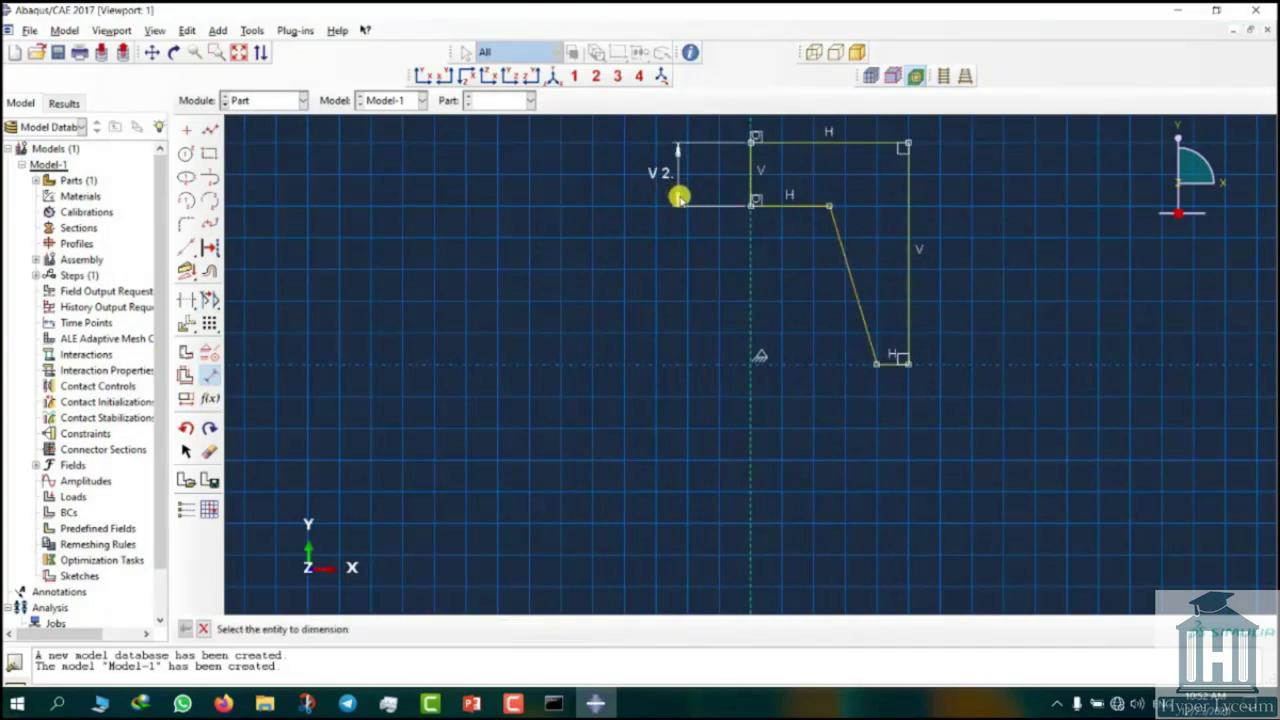
left_click(790, 206)
left_click(776, 256)
type("1.5")
key("Return")
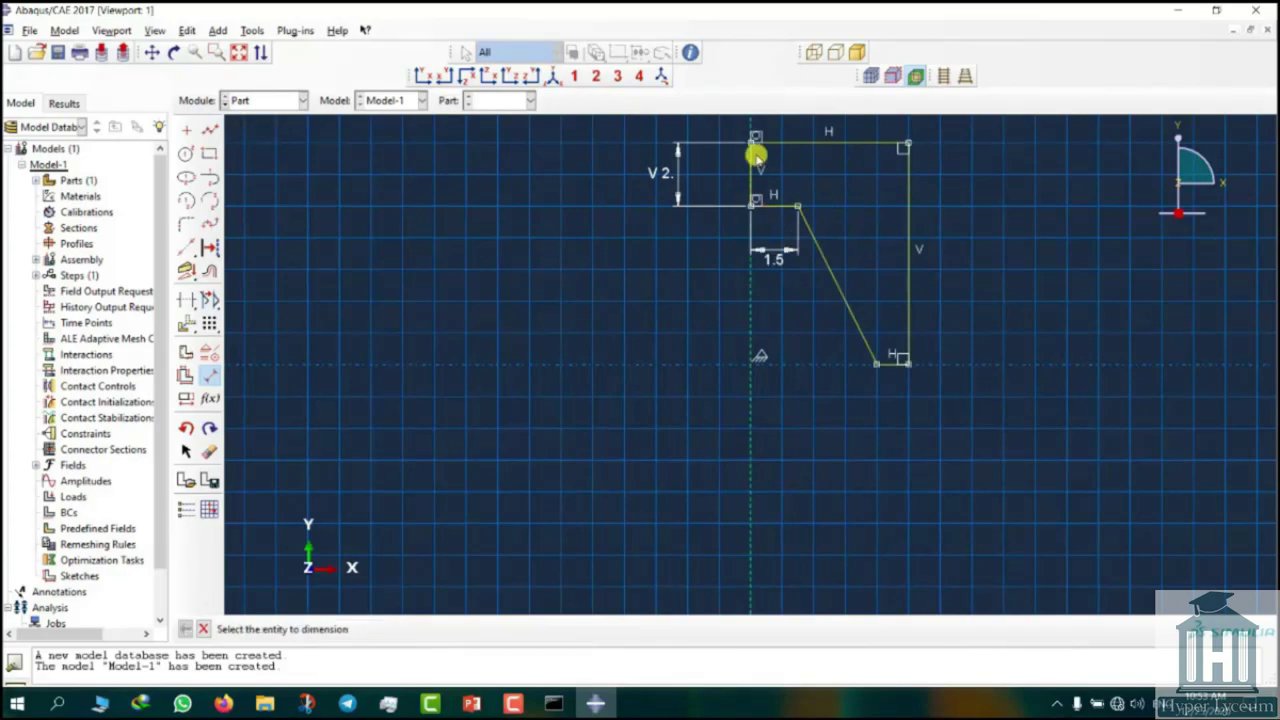
Step: Set the slanted inner edge's vertical height to 3.5 and the width of the profile's bottom edge to 0.4
left_click(751, 205)
left_click(877, 363)
left_click(638, 279)
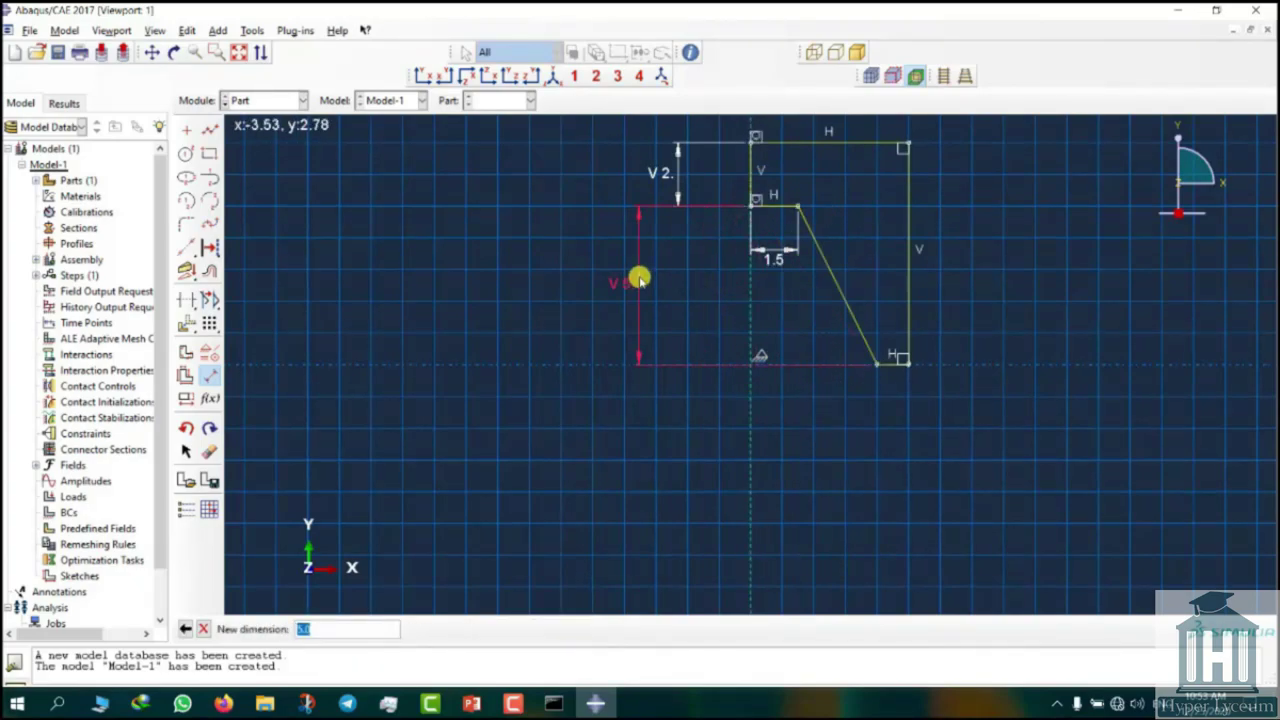
type("3.5")
key("Return")
left_click(890, 316)
left_click(887, 406)
type("0.4")
key("Return")
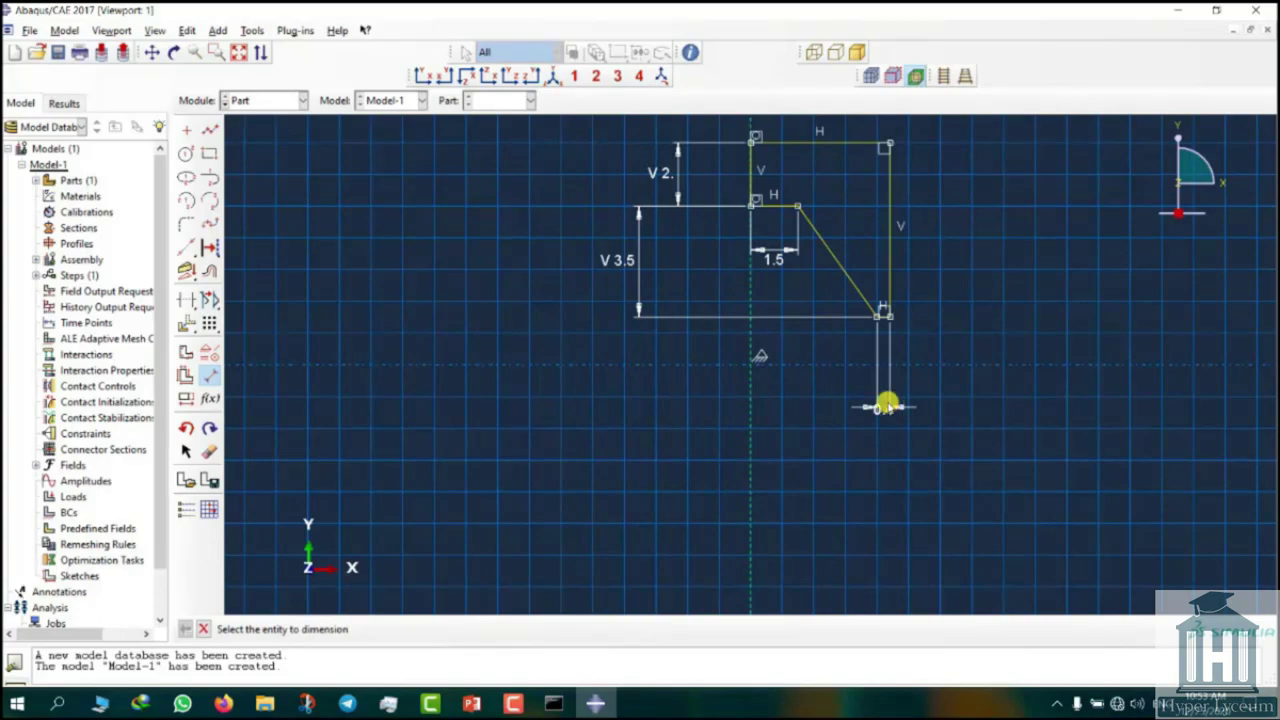
Step: Set the horizontal distance from the centerline to the slanted edge's lower vertex to 2
left_click(877, 316)
left_click(751, 310)
left_click(797, 477)
type("2")
key("Return")
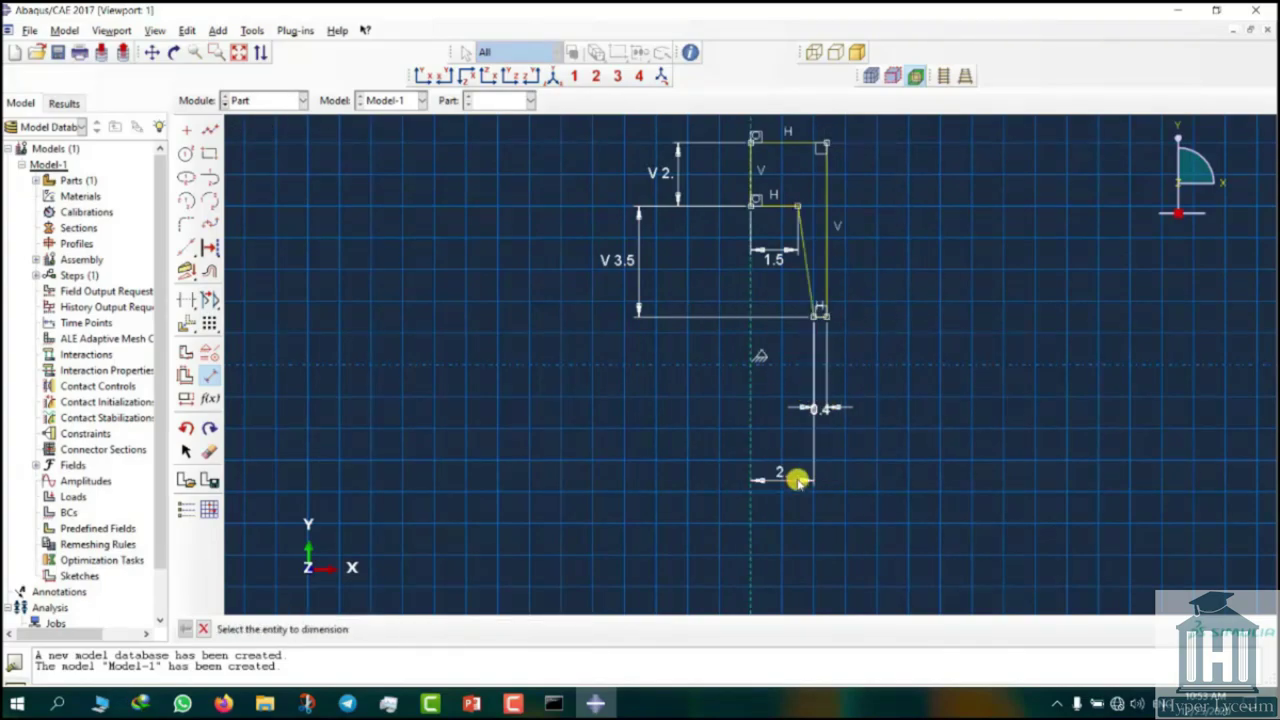
Step: Finish the section sketch and revolve it a full turn without translation into the solid superstructure
left_click(203, 629)
left_click(412, 628)
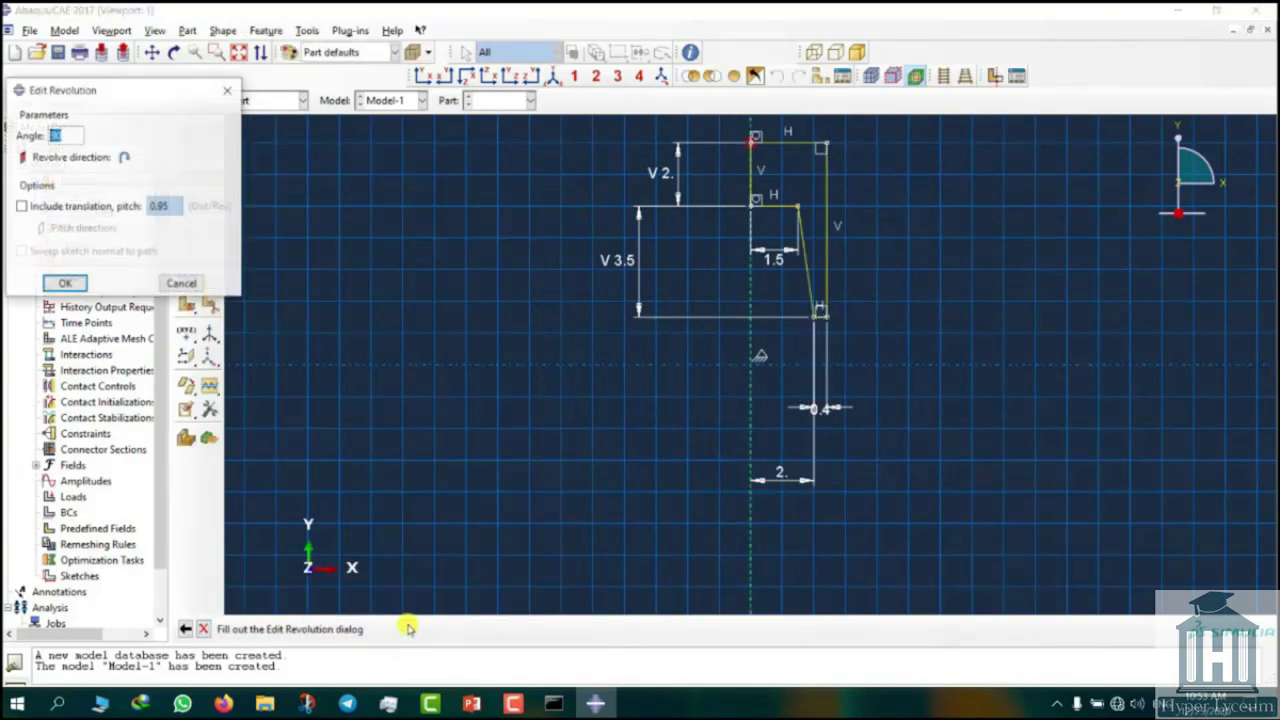
left_click(65, 284)
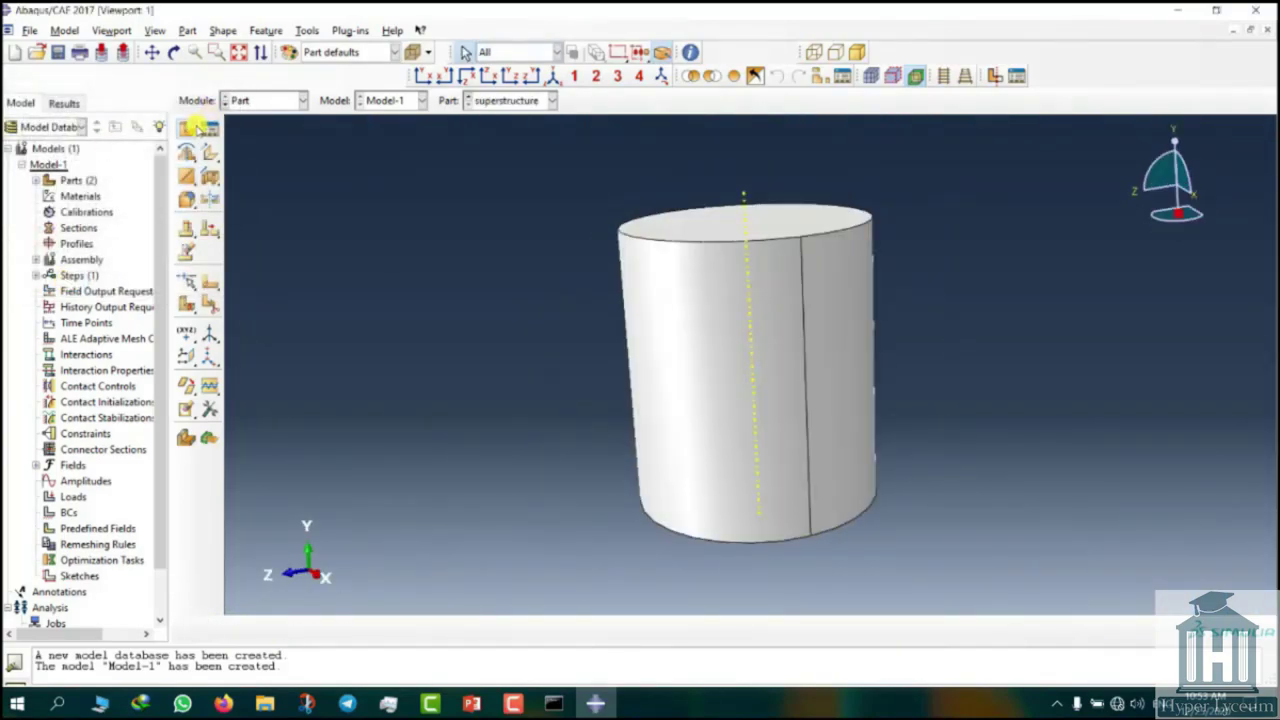
Step: Create a 3D deformable solid extrusion part named mandible bone with an approximate size of 45
left_click(194, 126)
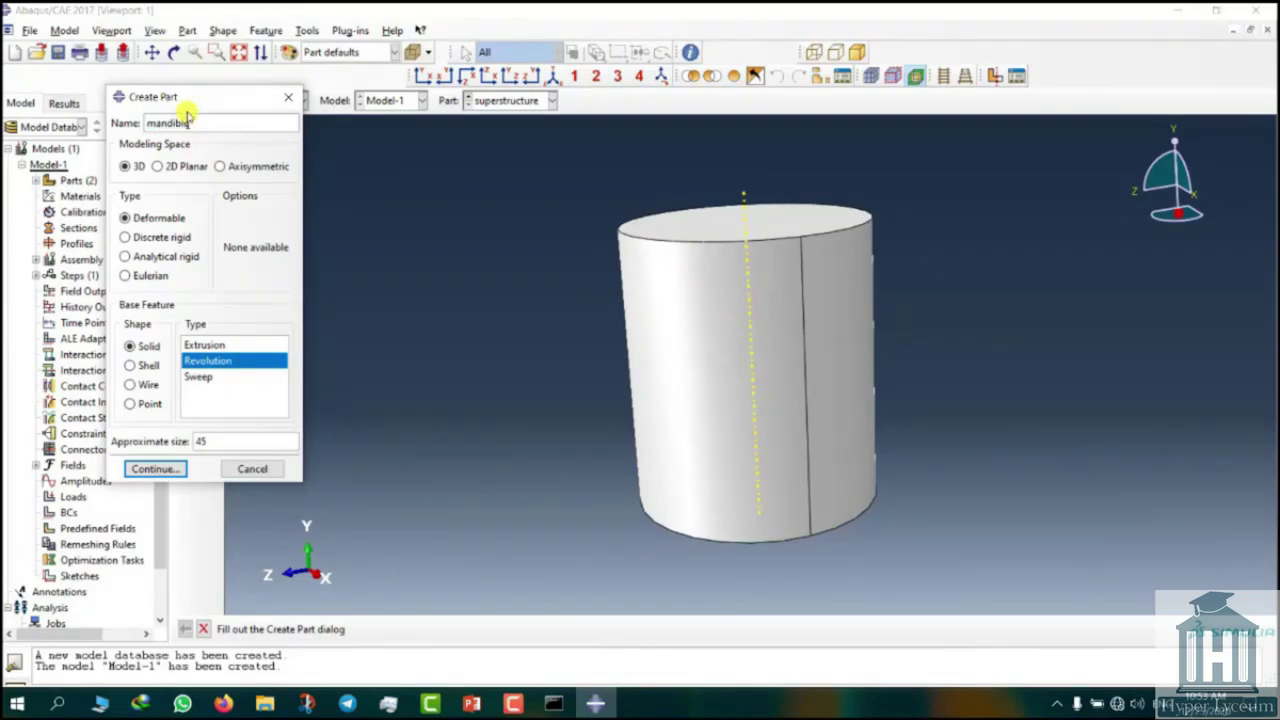
left_click(220, 345)
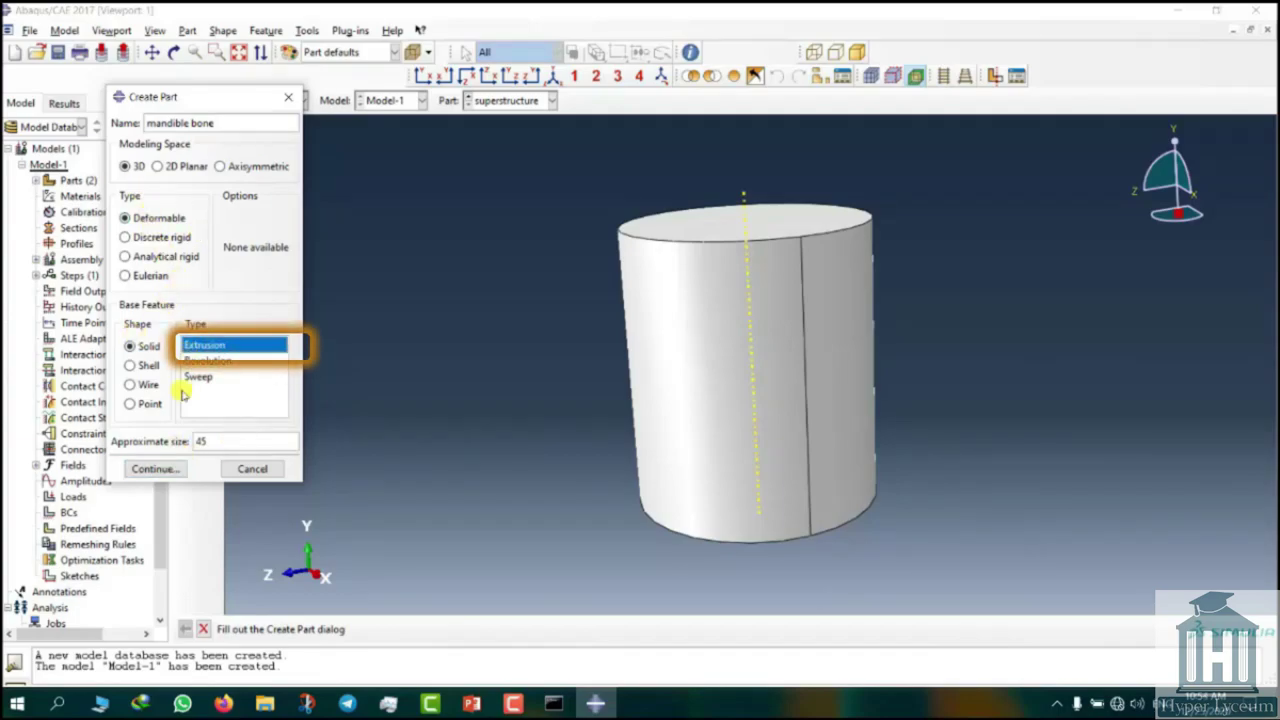
left_click(152, 467)
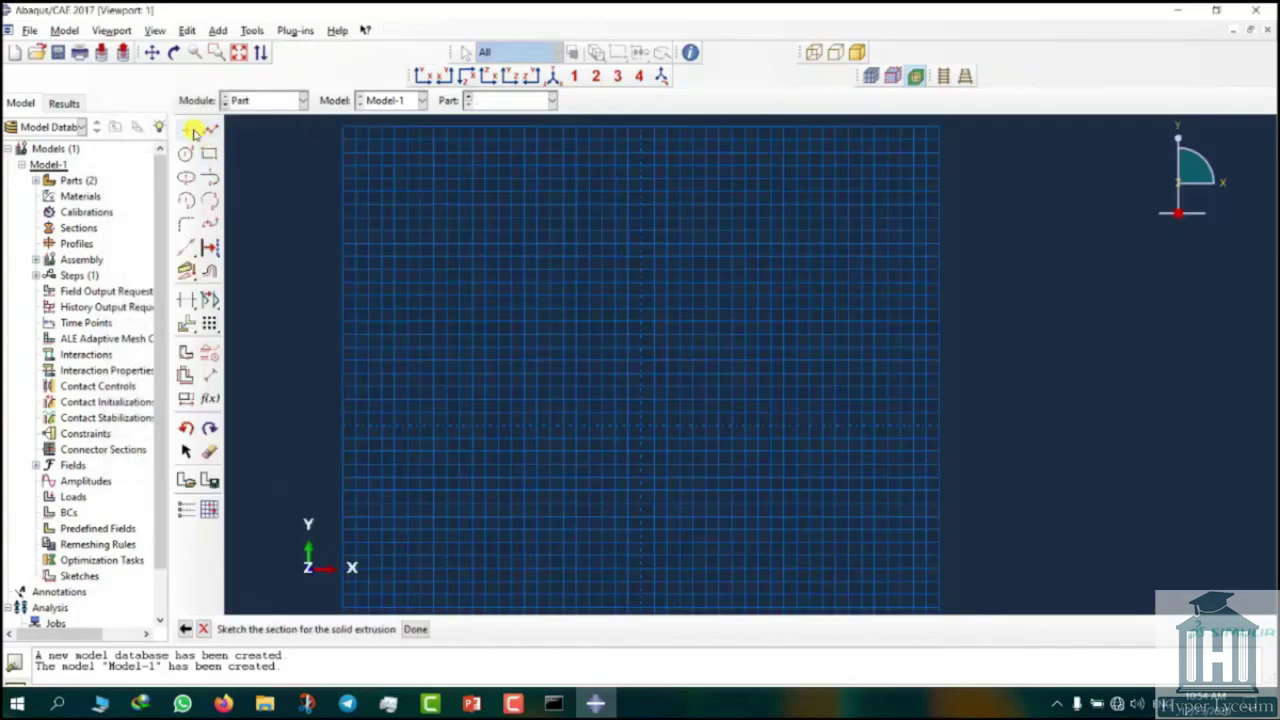
Step: Place isolated points at (6.61, 15.66), (10.51, 12.25), (12.72, 1.01), (10.92, -9.4), (6.92, -15.66), (0.33, -18.74), (-9.81, -15.5), (-6.8, -2.0) and (-5.74, 6.97)
left_click(188, 130)
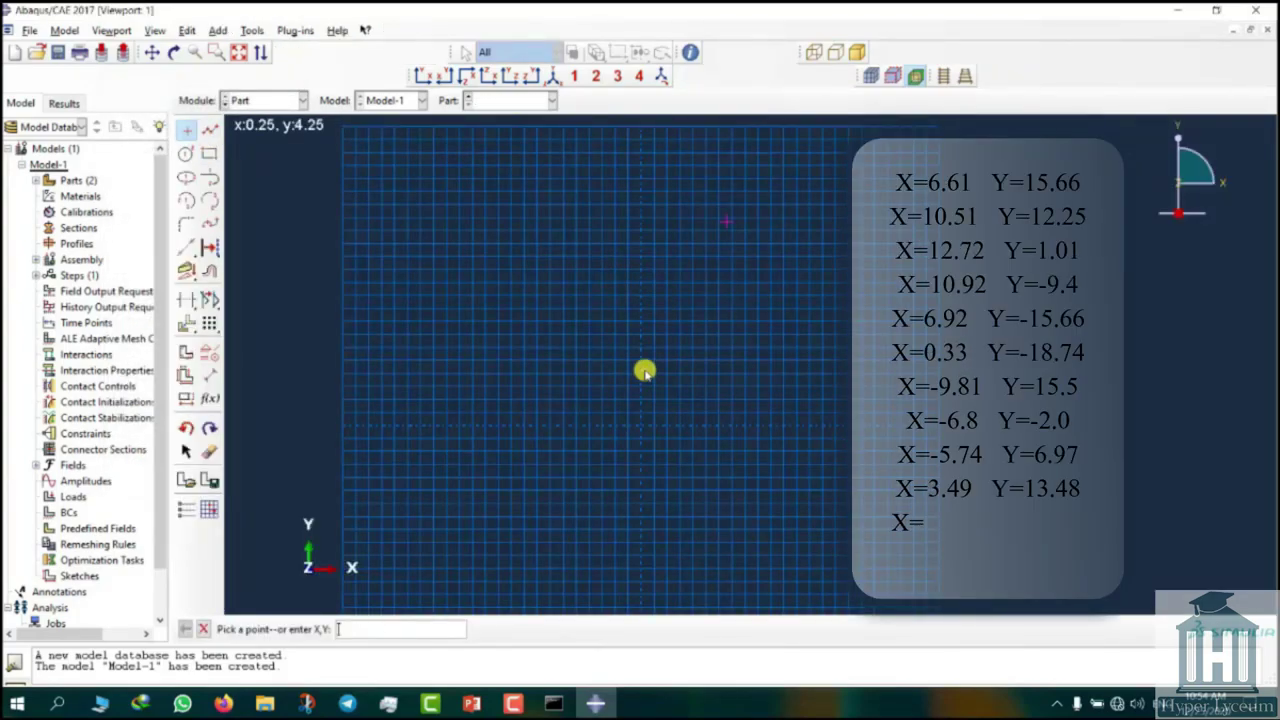
type("10.51")
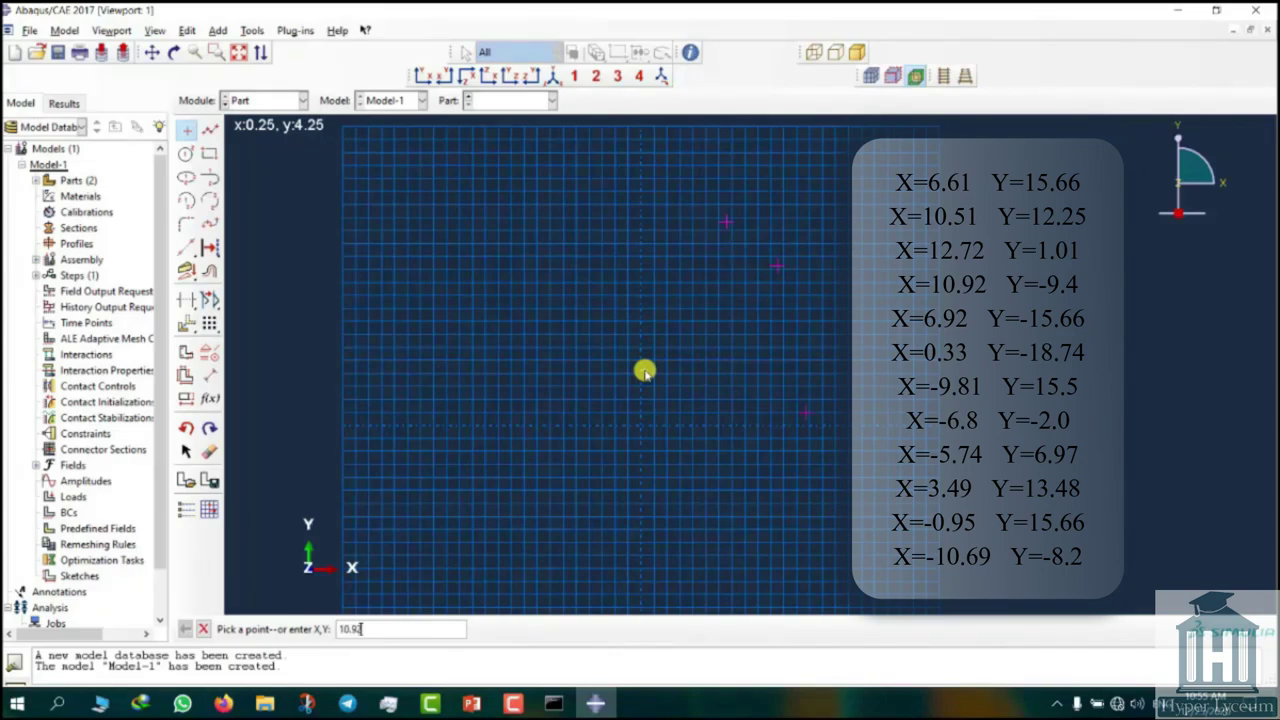
type("6.92,-15.66")
key("Return")
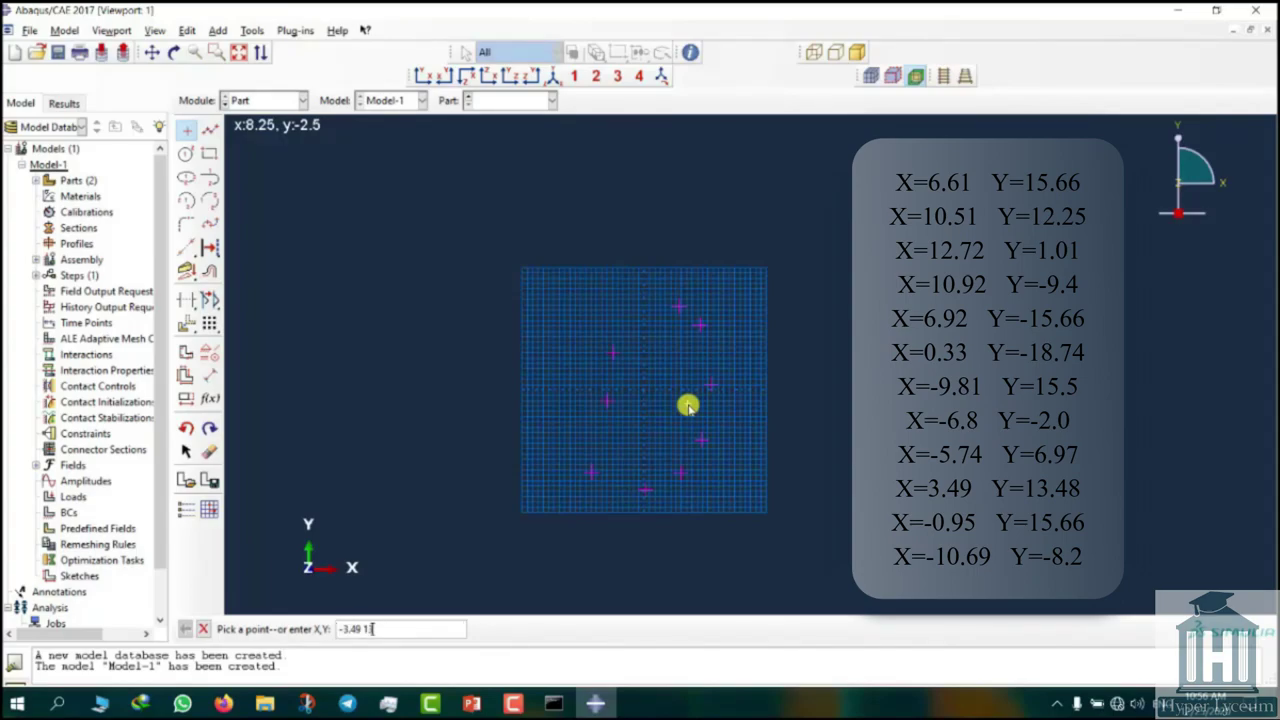
Step: Place the remaining isolated outline points at (-3.49, 13.48), (-0.95, 15.66) and (-10.69, -8.2)
type(".48")
key("Return")
type("-0.95,15.66")
key("Return")
type("-10.69,-8.2")
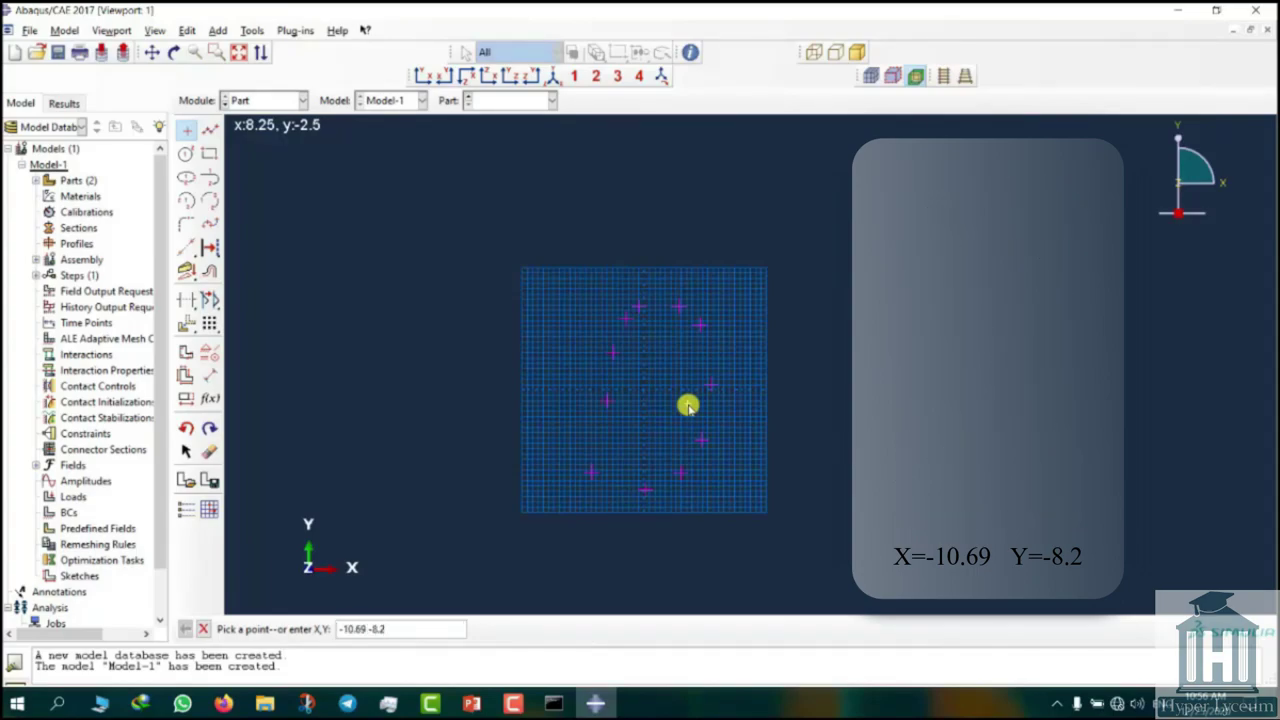
key("Return")
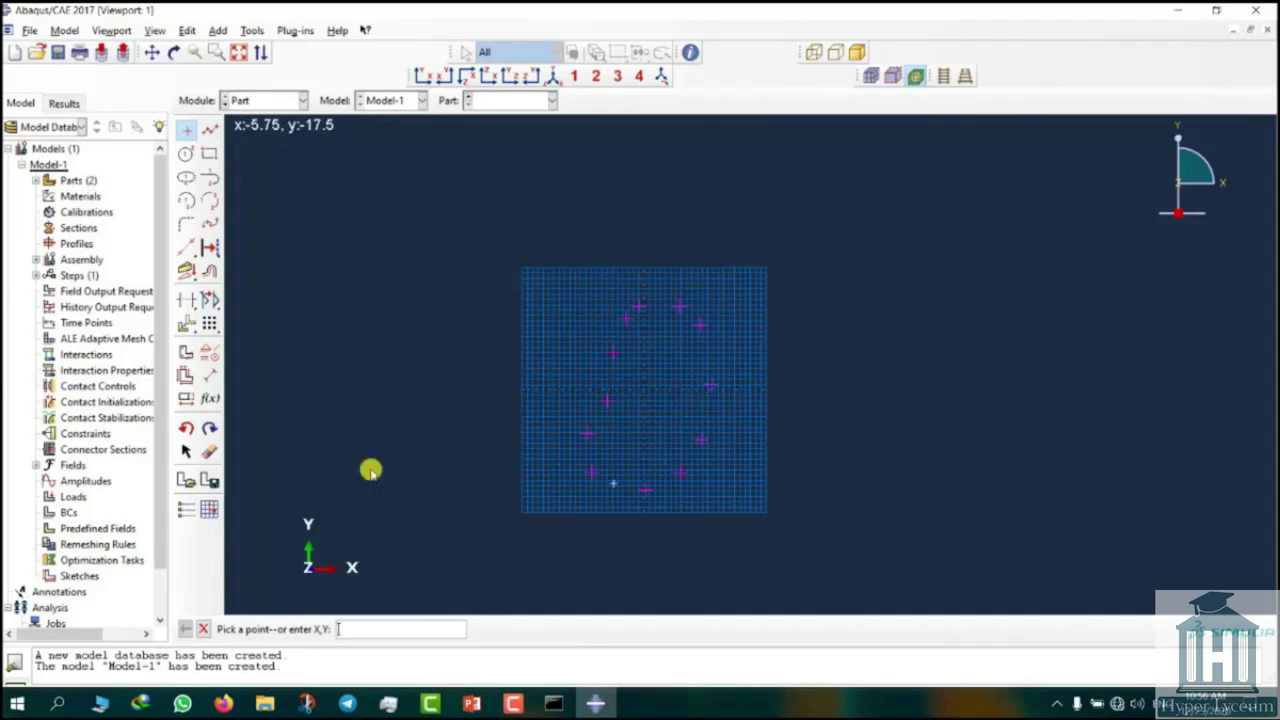
Step: Draw a horizontal line joining the two topmost points, from (-0.95, 15.66) to (6.61, 15.66)
left_click(210, 130)
scroll(800, 368, "up", 5)
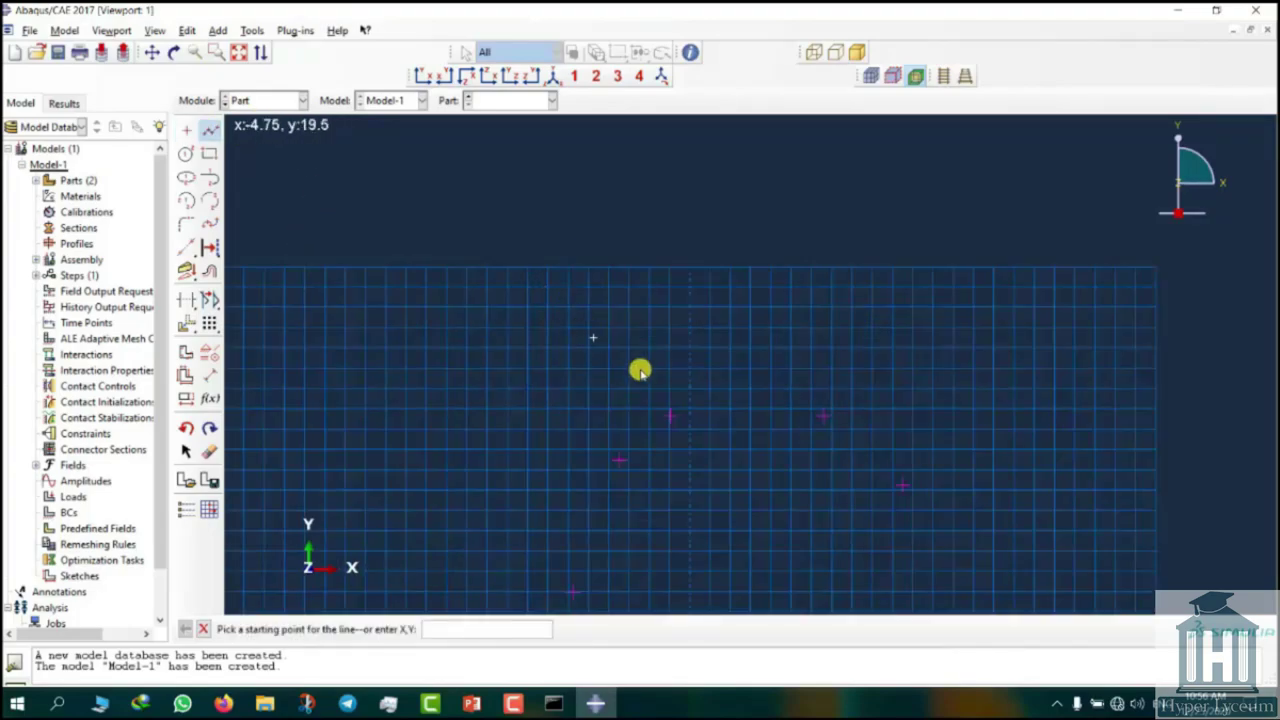
left_click(672, 415)
left_click(824, 416)
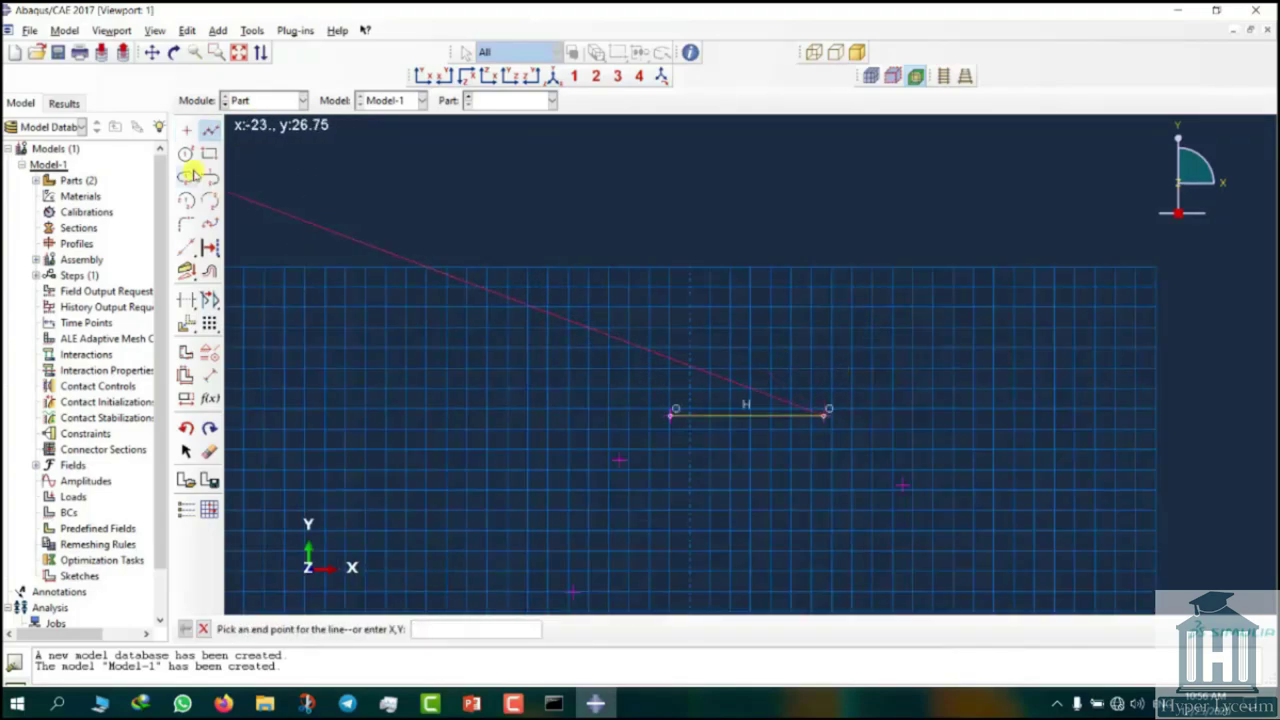
Step: Draw a spline from the line's endpoint at (6.61, 15.66) clockwise through all outline points to its other endpoint, closing the bone profile
left_click(208, 226)
left_click(824, 416)
left_click(902, 485)
scroll(902, 485, "down", 4)
left_click(868, 278)
left_click(853, 365)
left_click(820, 417)
left_click(766, 442)
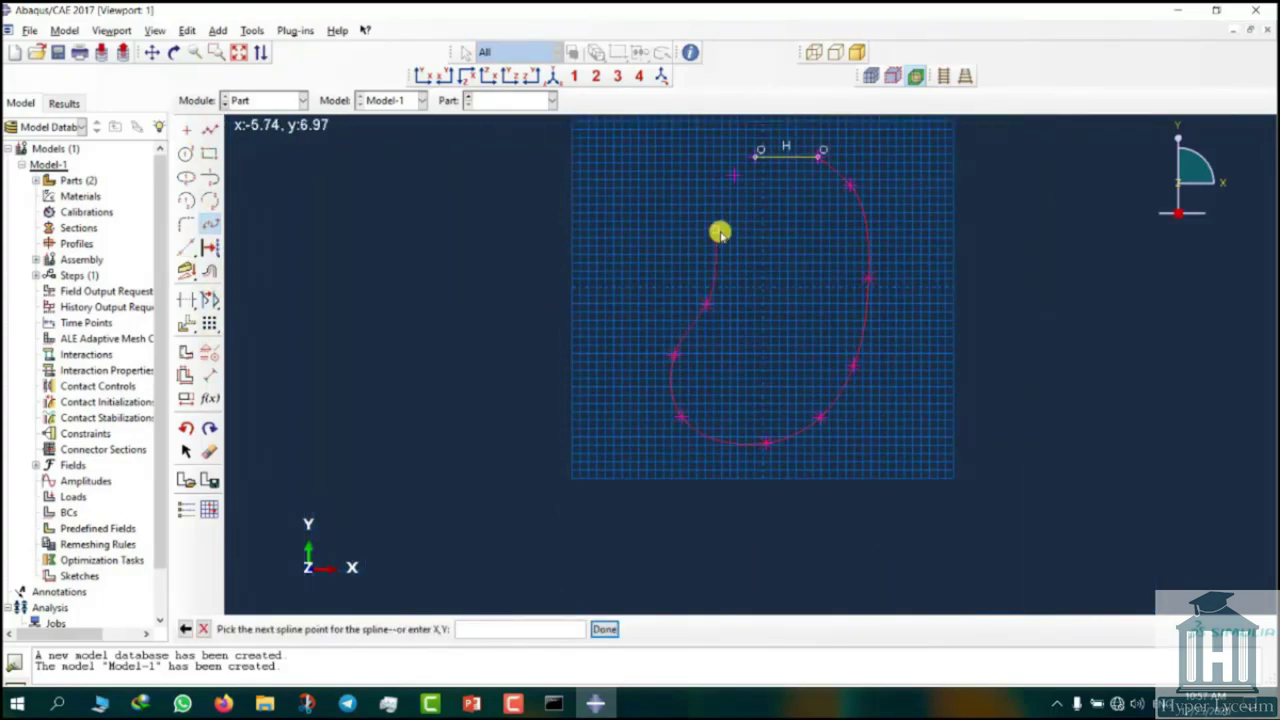
left_click(756, 157)
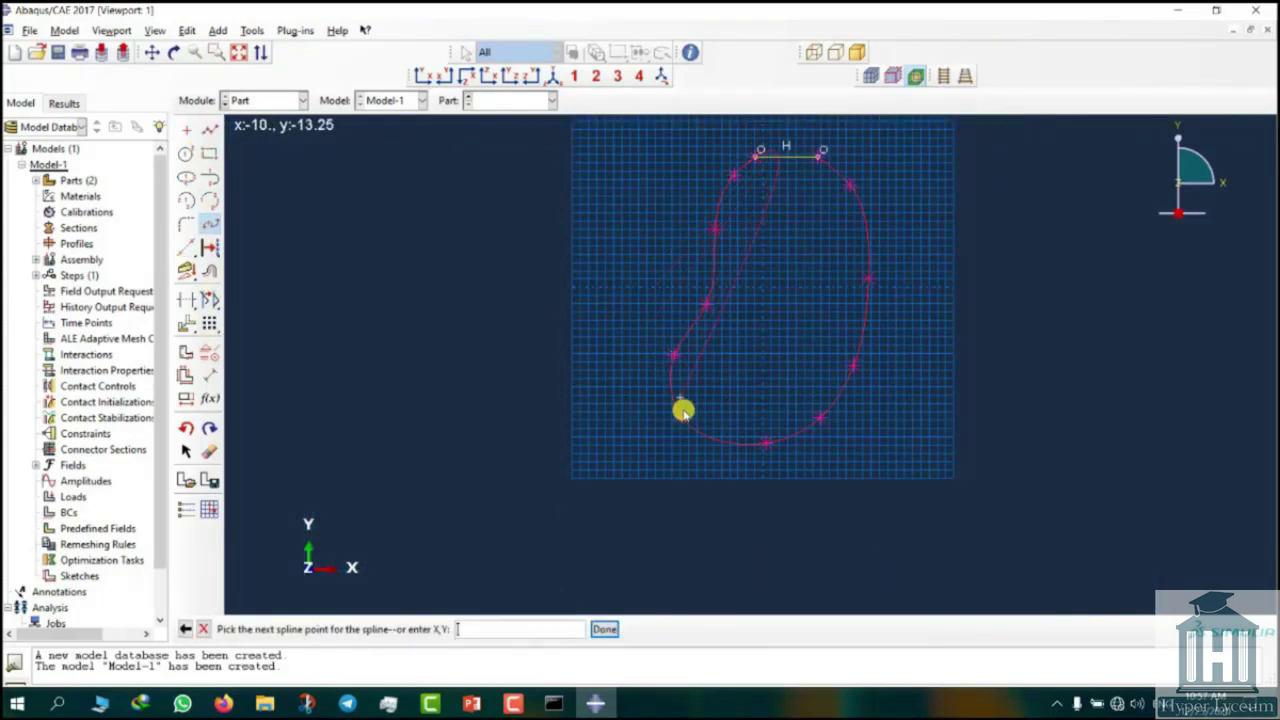
left_click(605, 628)
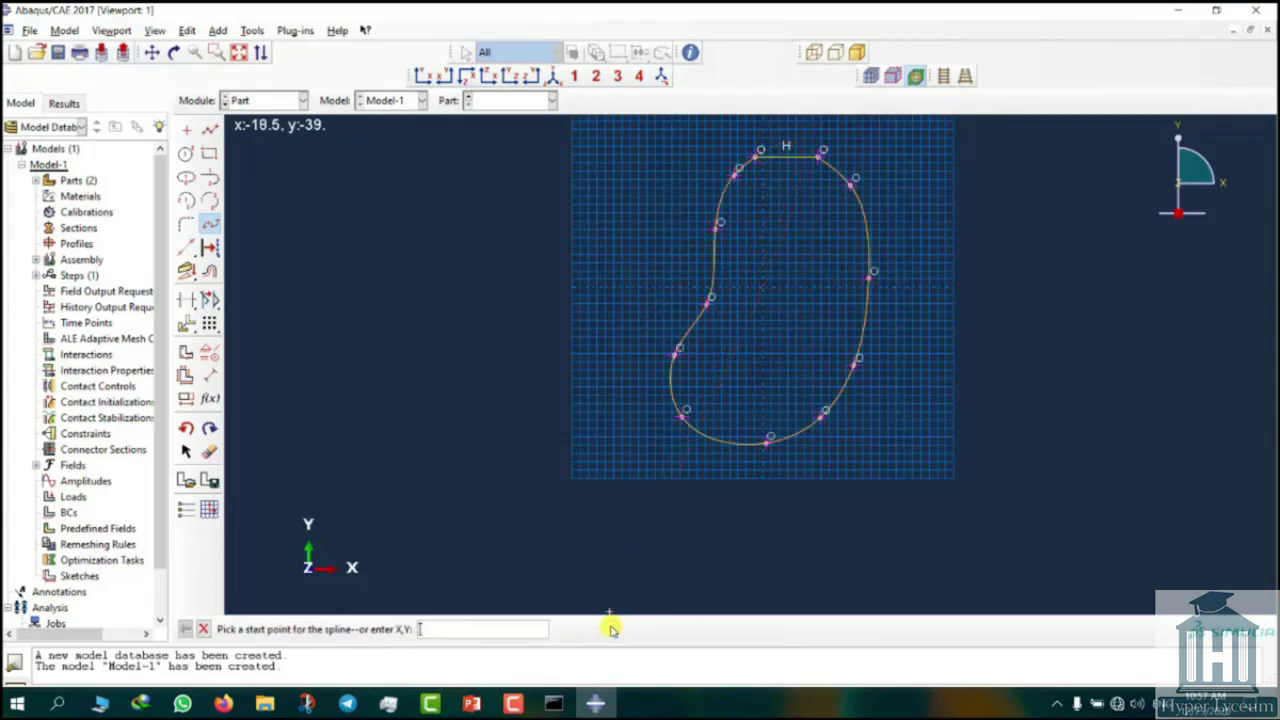
left_click(203, 628)
Step: Finish the section sketch and extrude it with a blind depth into the solid mandible bone
left_click(415, 629)
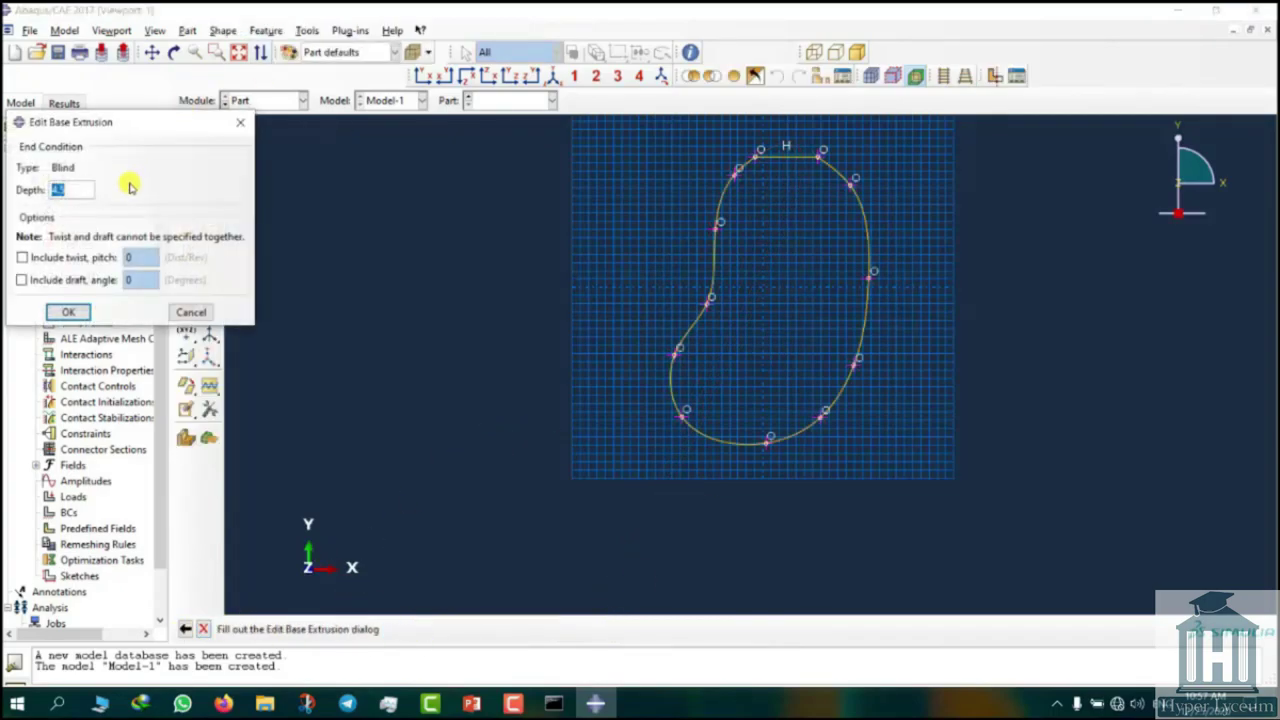
key("Return")
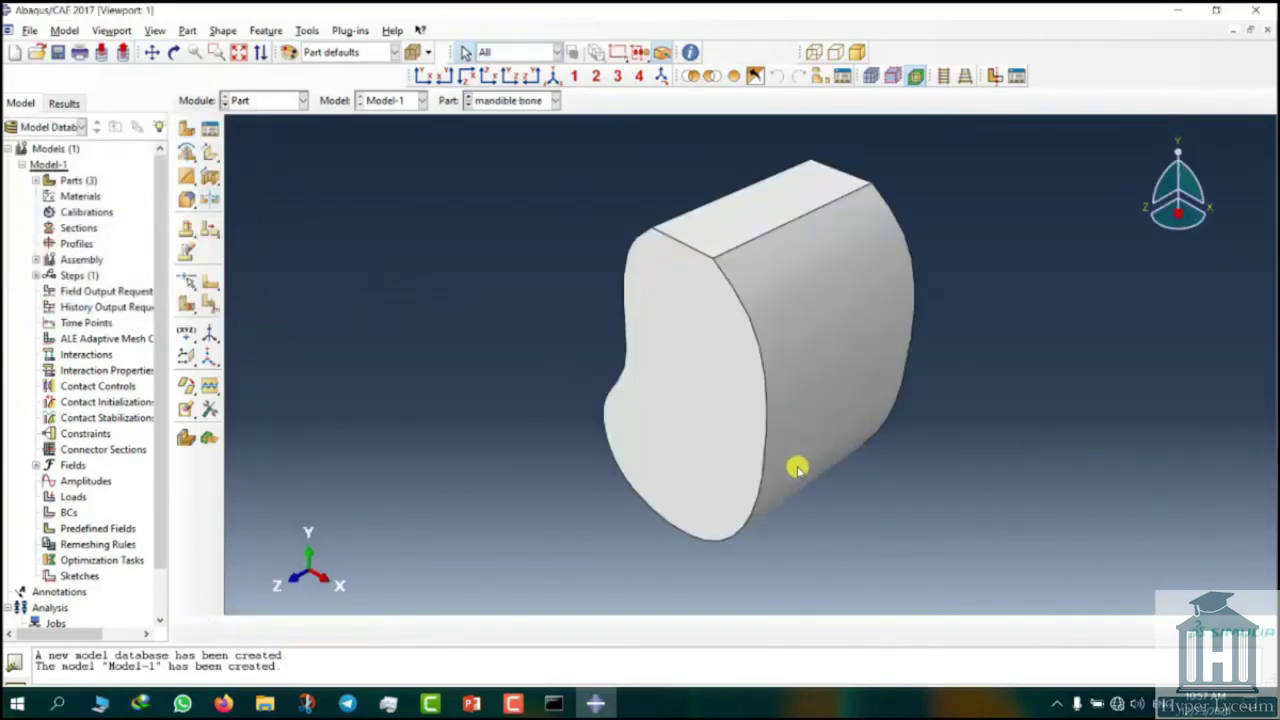
mouse_move(797, 466)
left_mouse_down("ctrl+alt")
mouse_move(920, 438)
mouse_move(840, 426)
left_mouse_up("ctrl+alt")
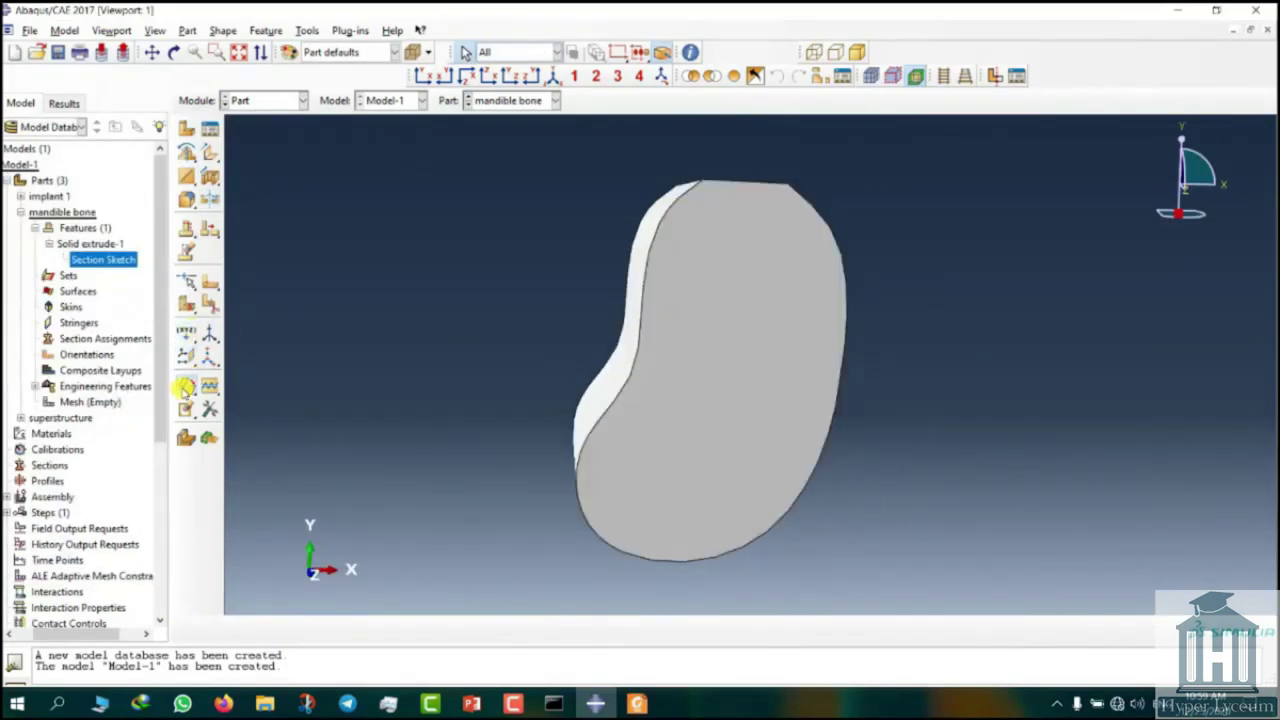
Step: Offset the bone's outer side faces inward by a specified distance, consulting the dimension figure in AES.pdf in Foxit Reader
left_click(186, 410)
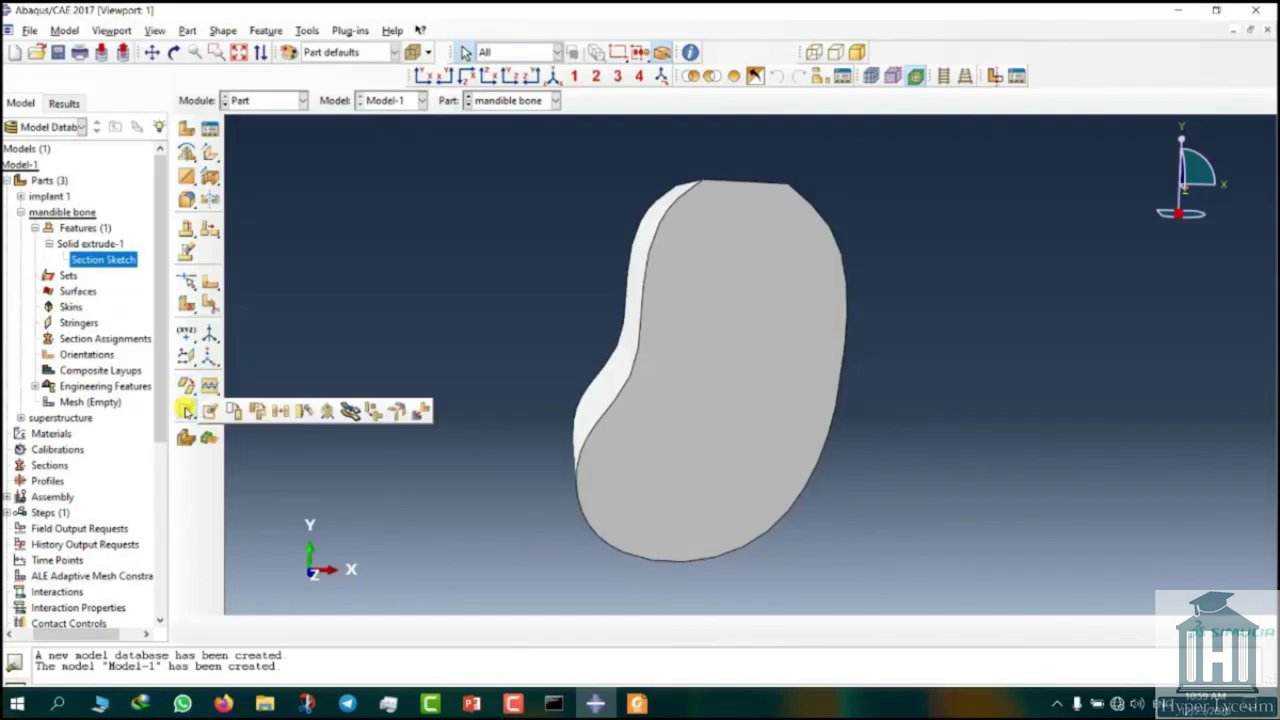
left_click(349, 411)
left_click_drag(686, 454, 740, 456, "ctrl+alt")
left_click(640, 300)
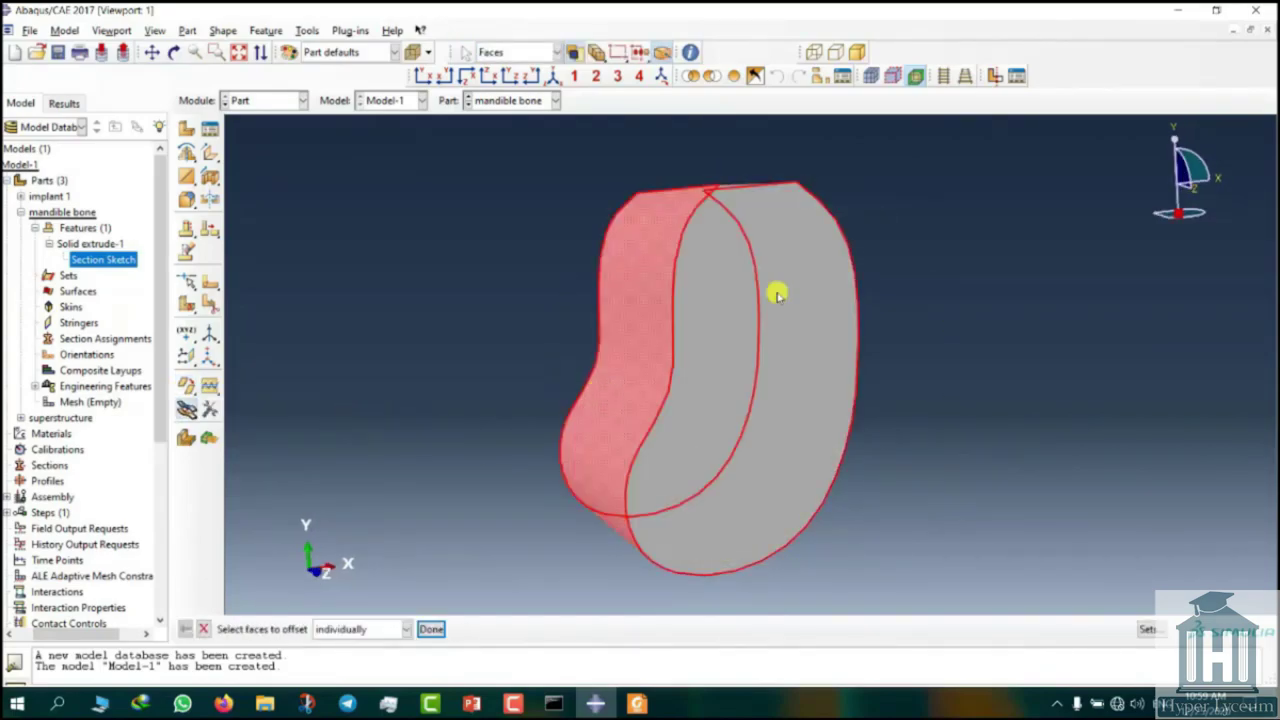
left_click_drag(777, 291, 742, 375, "ctrl+alt")
left_click(431, 629)
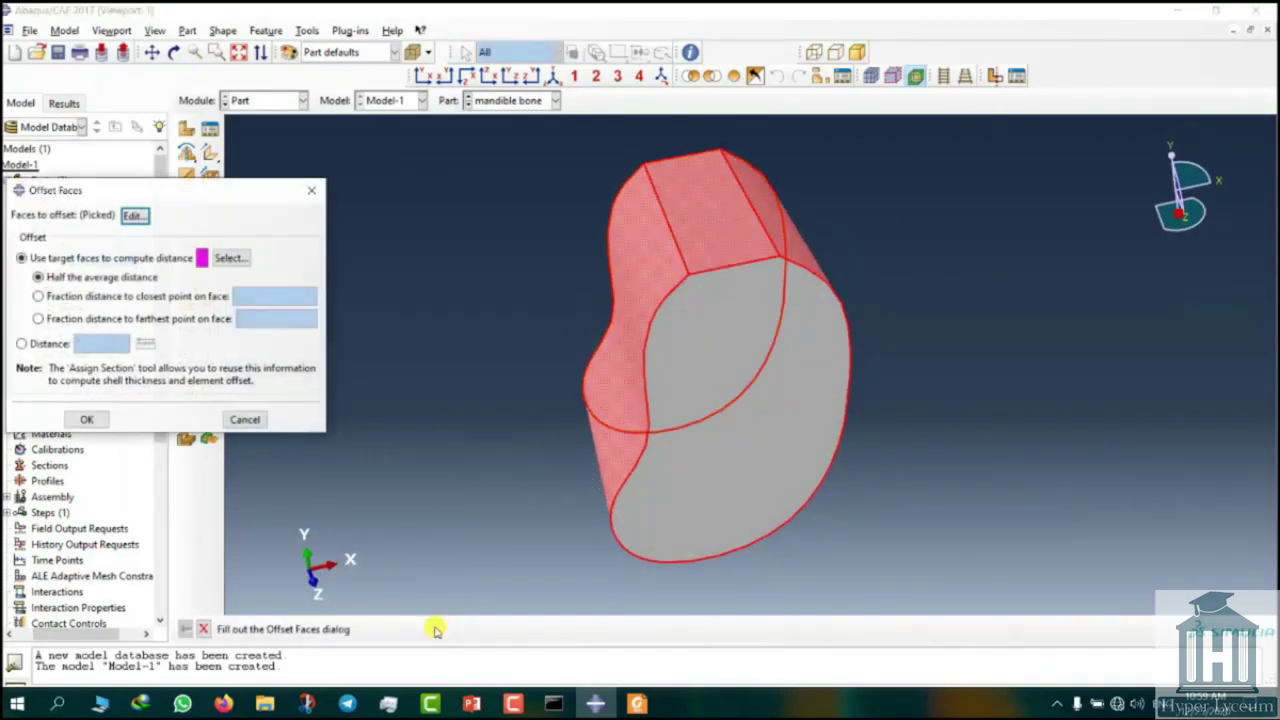
left_click(22, 344)
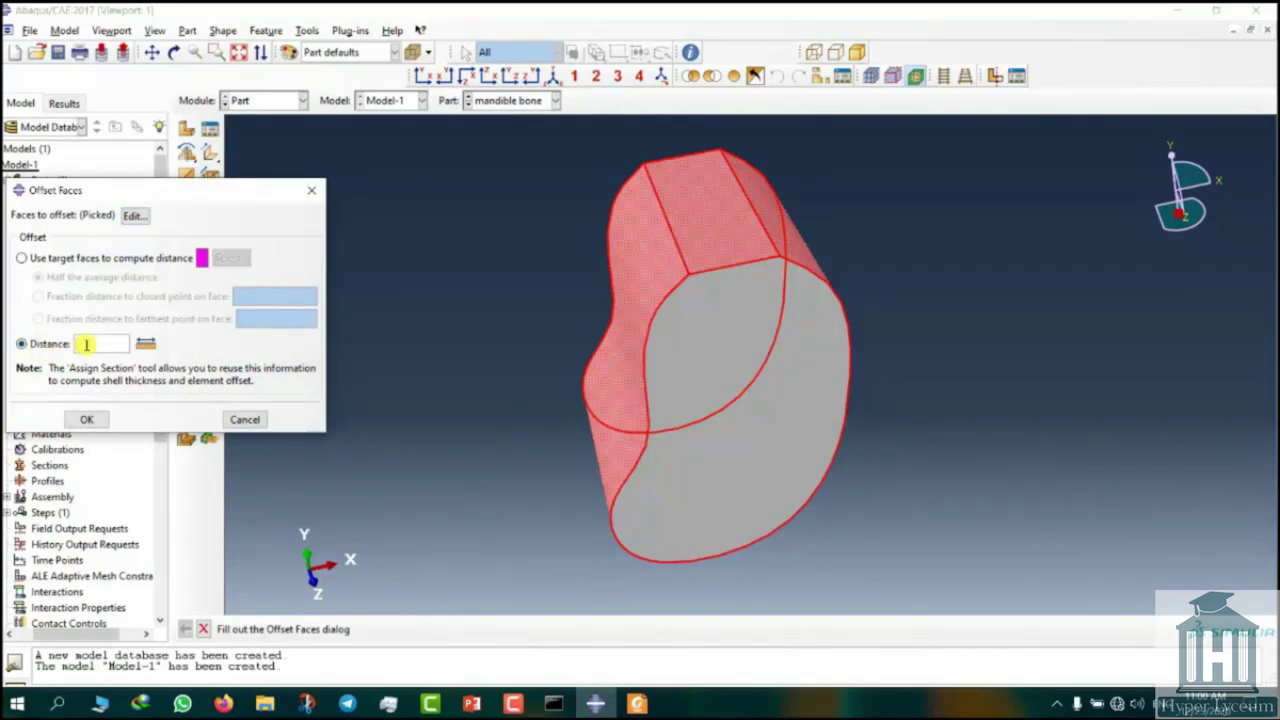
left_click(88, 421)
key("alt+Tab")
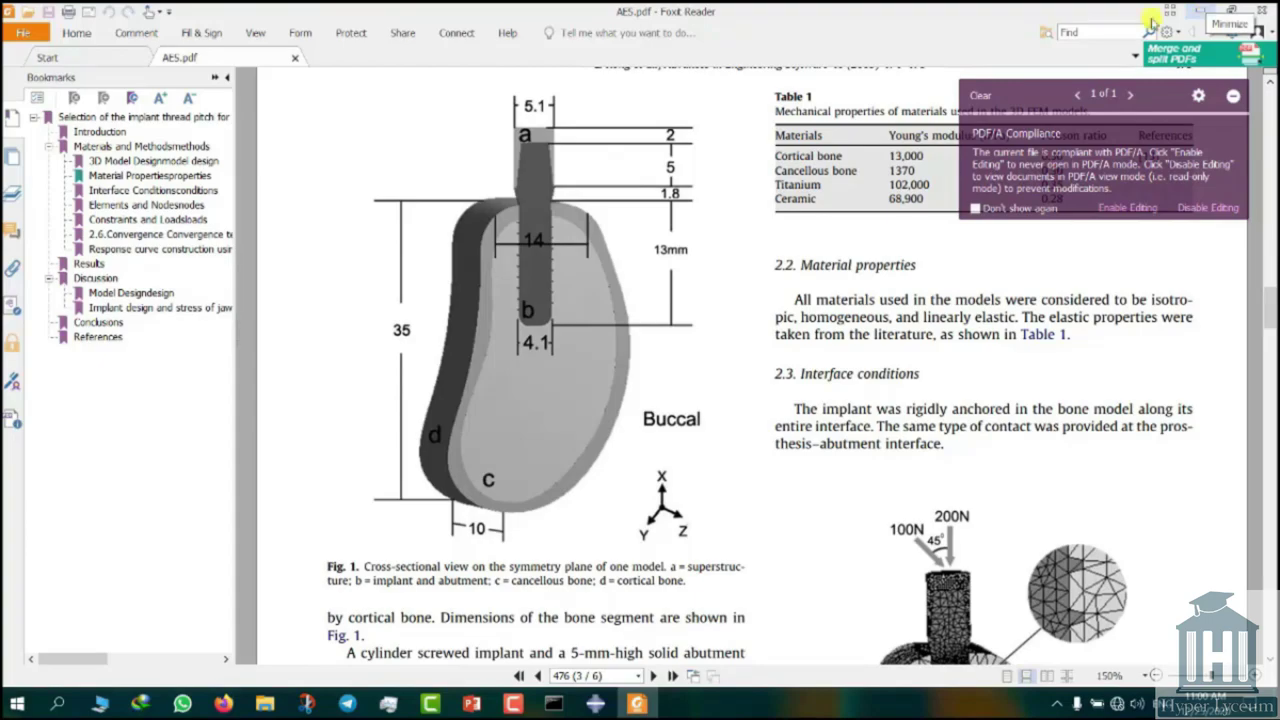
left_click(1199, 9)
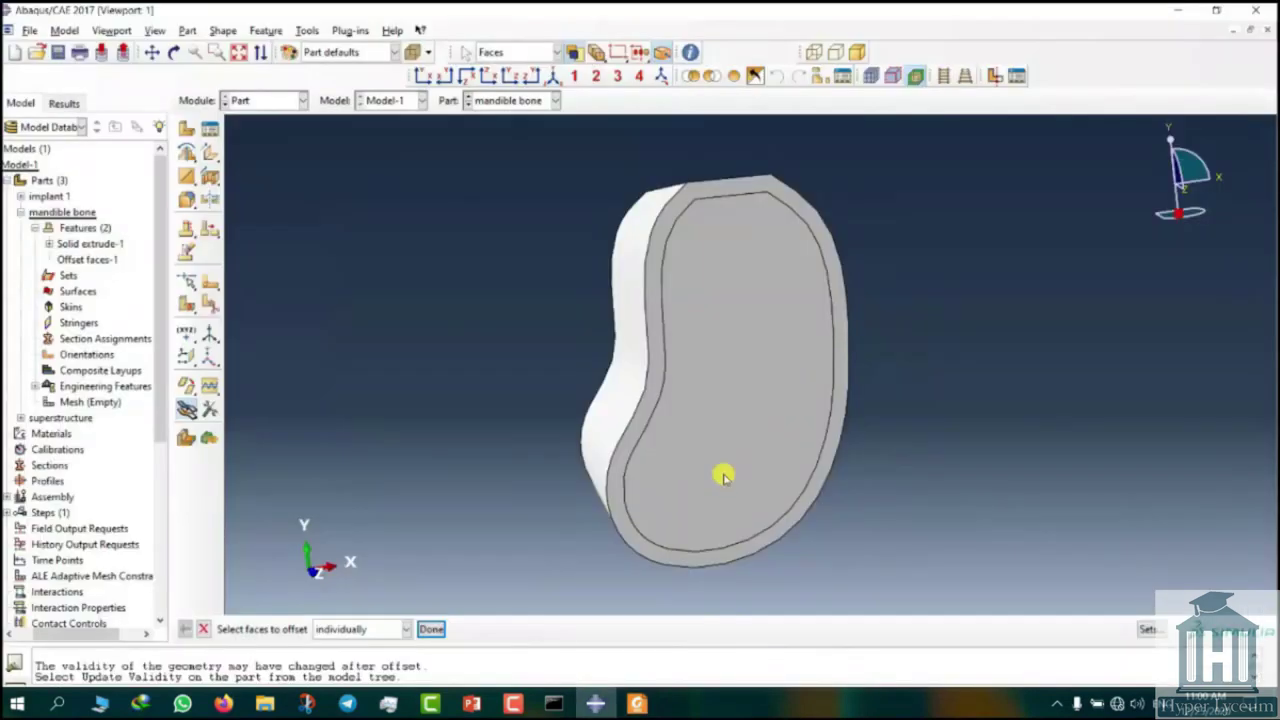
left_click(428, 628)
Step: Create a datum plane on the mandible bone parallel to the XZ principal plane with an offset of 0.0
left_click(187, 357)
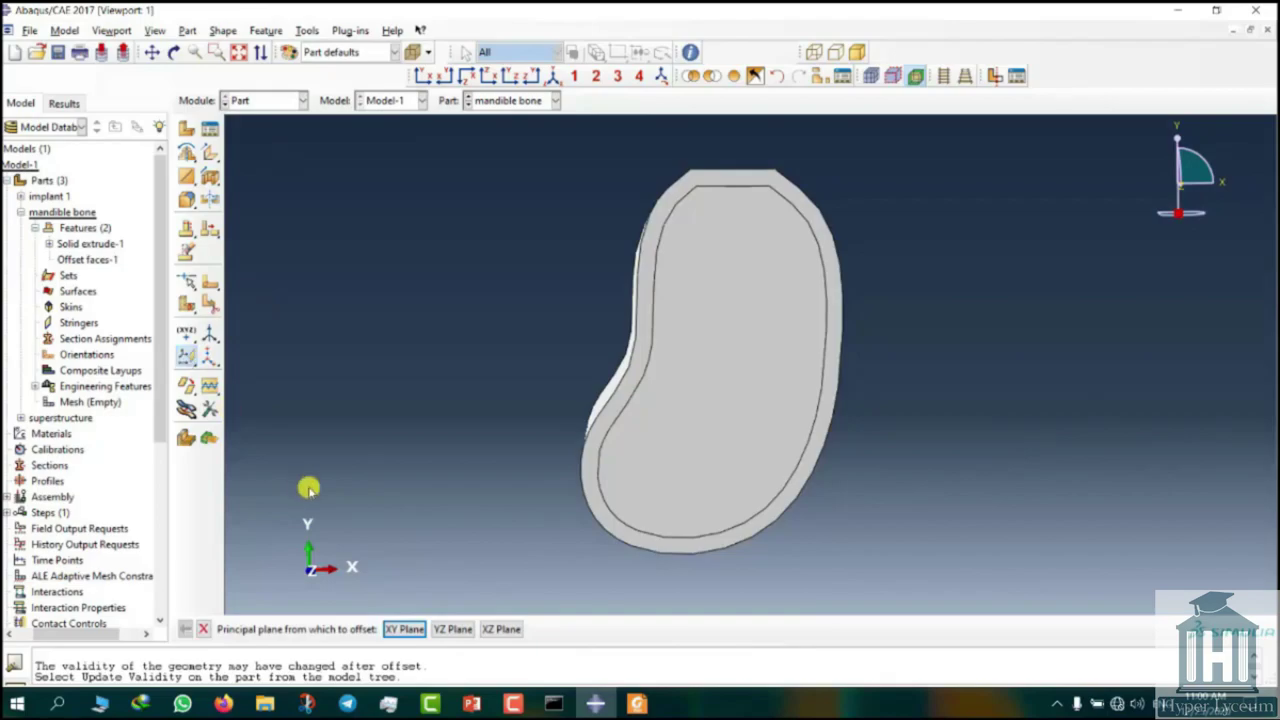
left_click(490, 628)
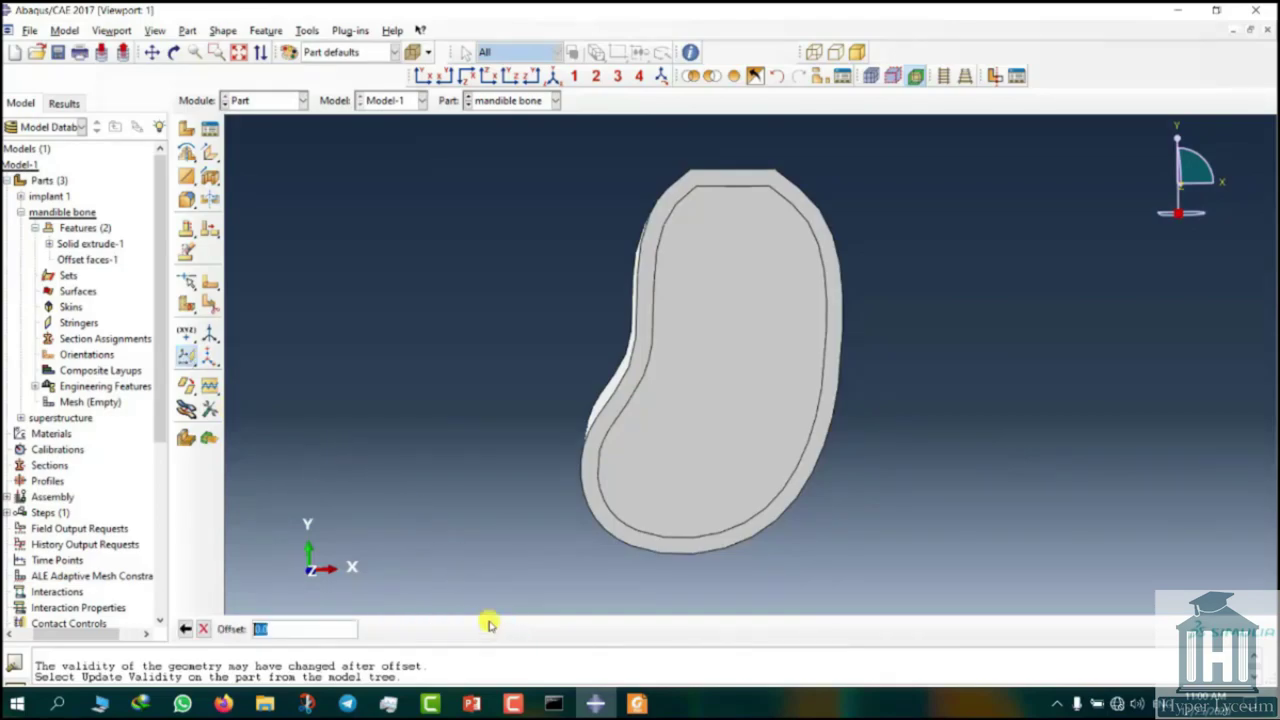
key("Return")
left_click(203, 629)
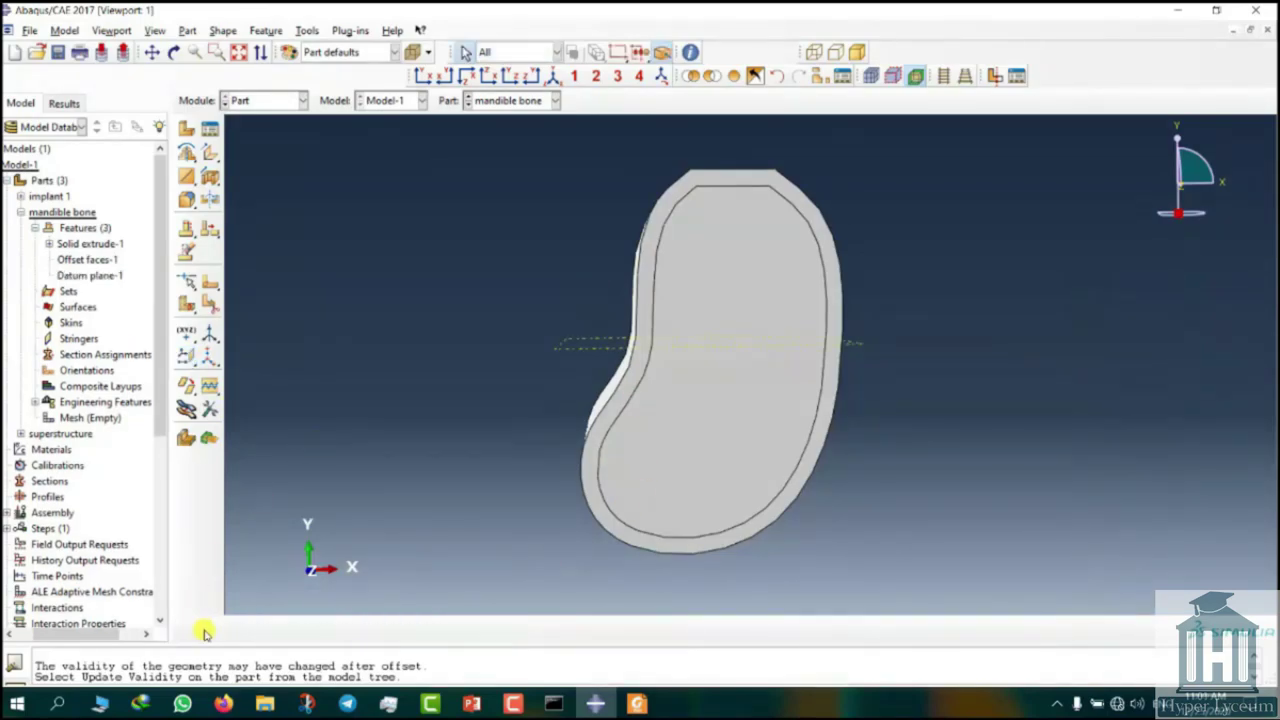
Step: Partition the mandible bone cell with the horizontal datum plane
left_click(186, 360)
left_click_drag(771, 380, 800, 376, "ctrl+alt")
left_click_drag(187, 306, 240, 312)
left_click(602, 349)
left_click(358, 621)
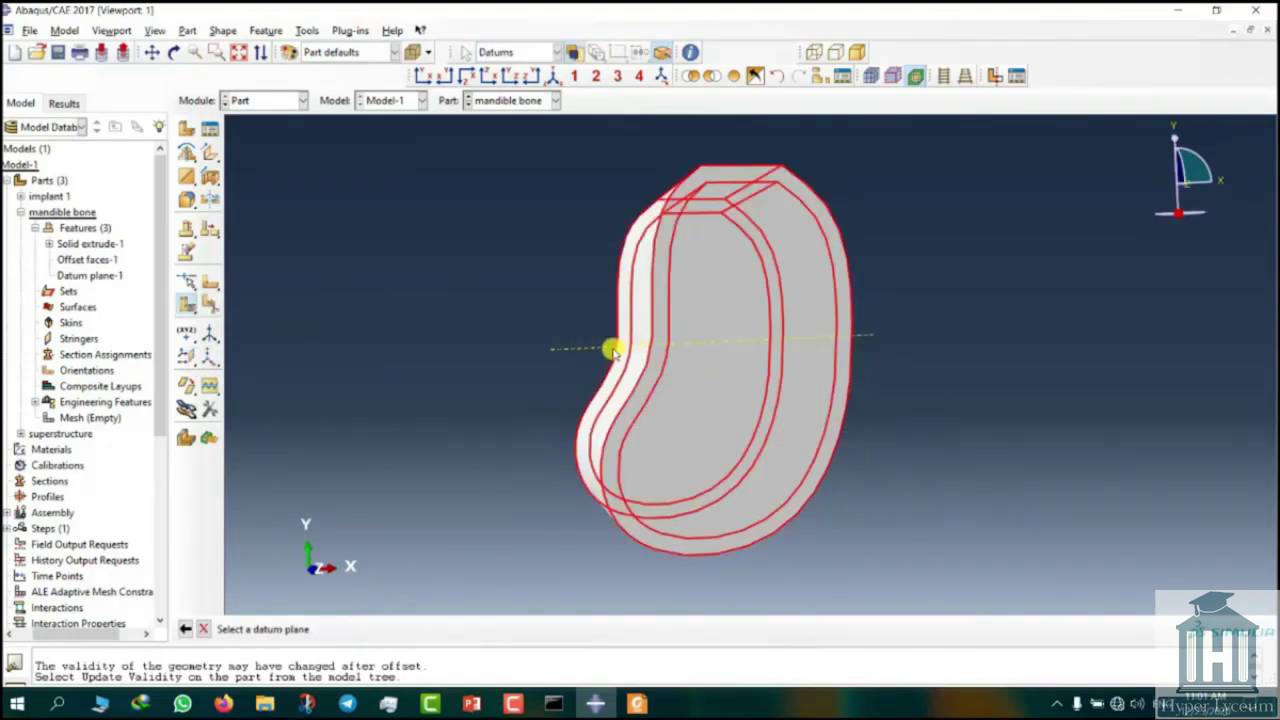
left_click(613, 350)
left_click(372, 629)
Step: Switch to the Property module and start a new material named titanium alloy
left_click(265, 100)
left_click(266, 131)
left_click(186, 128)
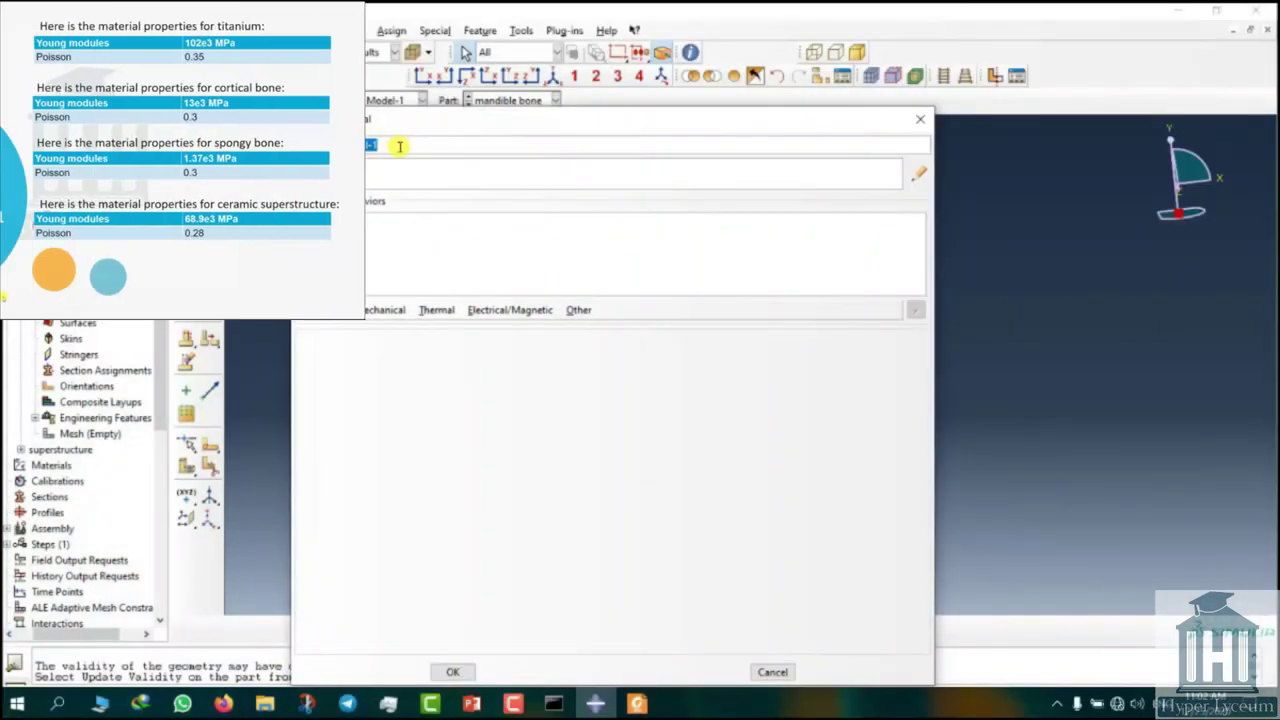
type("titan")
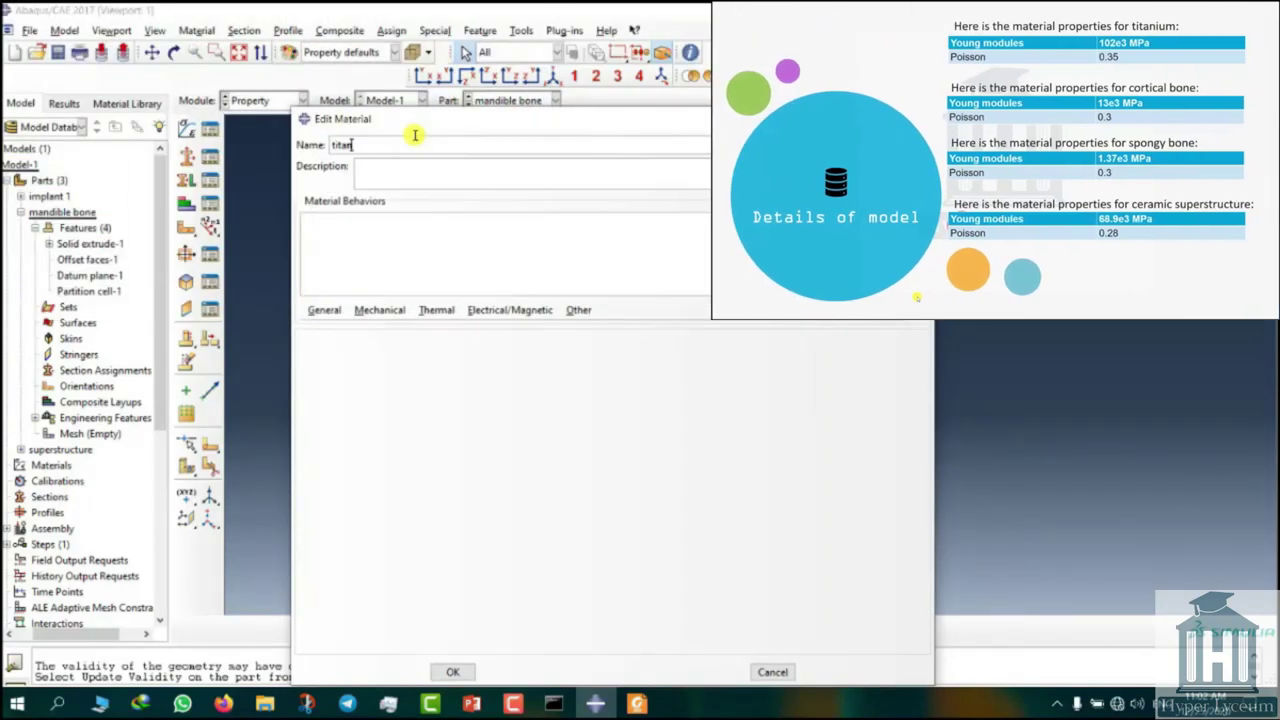
type("ium alloy")
Step: Give titanium alloy isotropic elasticity with a Young's modulus of 102e3 and a Poisson's ratio of 0.35
left_click(380, 310)
mouse_move(460, 327)
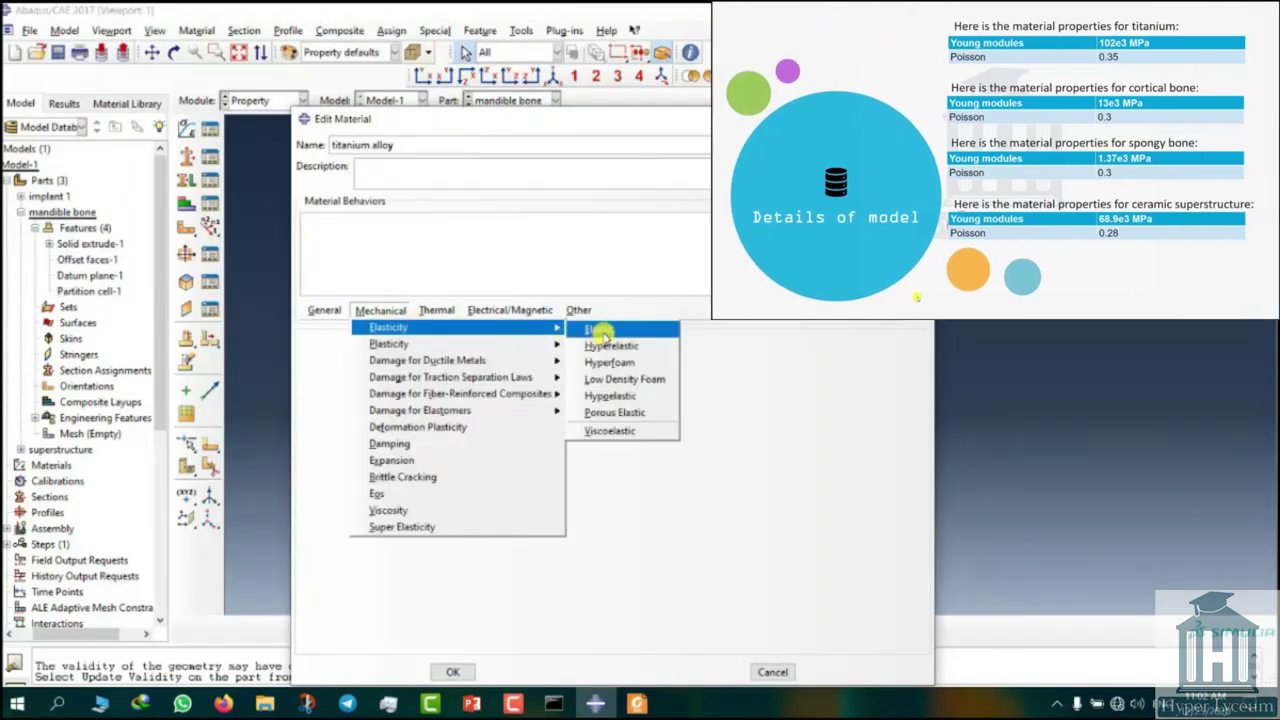
left_click(600, 330)
left_click(376, 538)
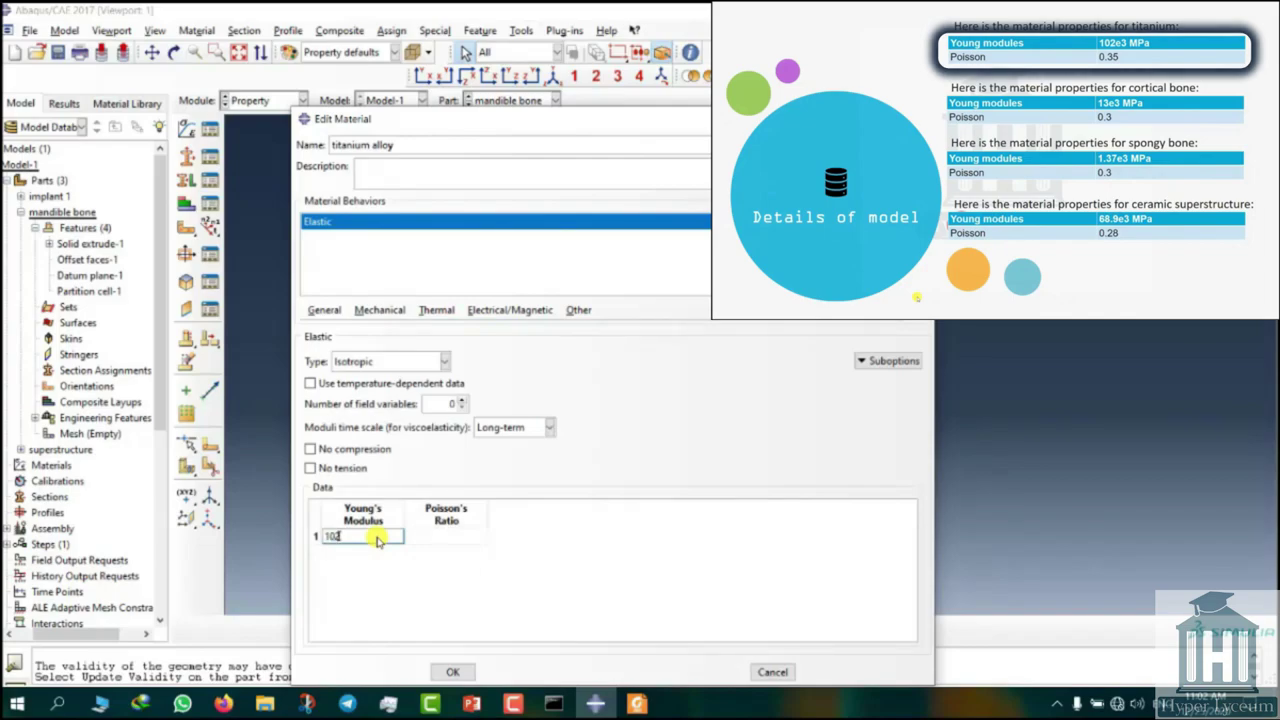
key("Tab")
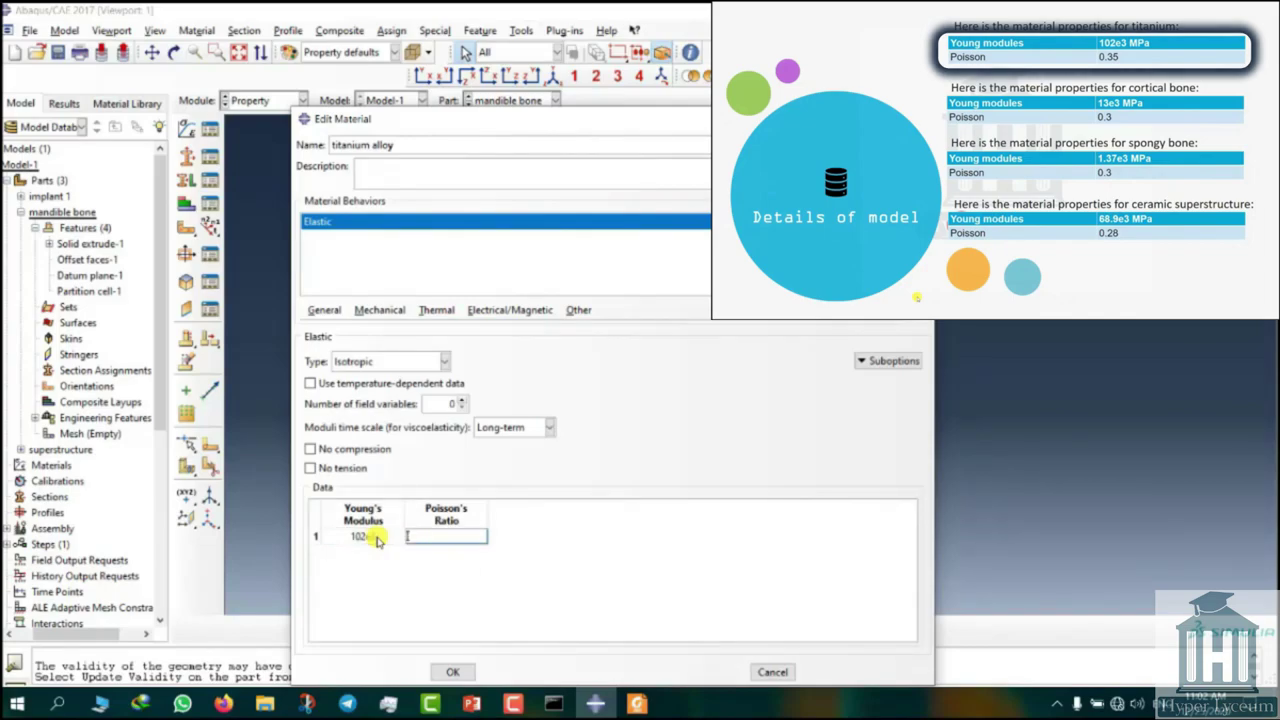
type("0.35")
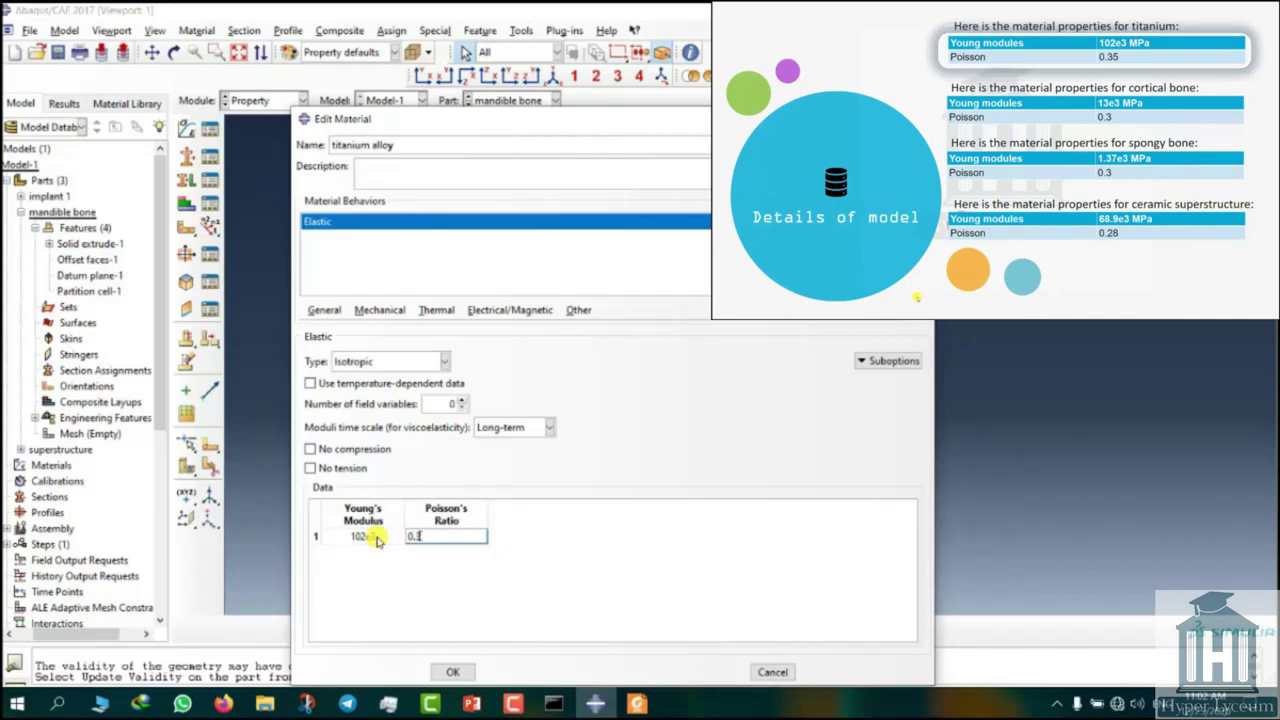
left_click(452, 672)
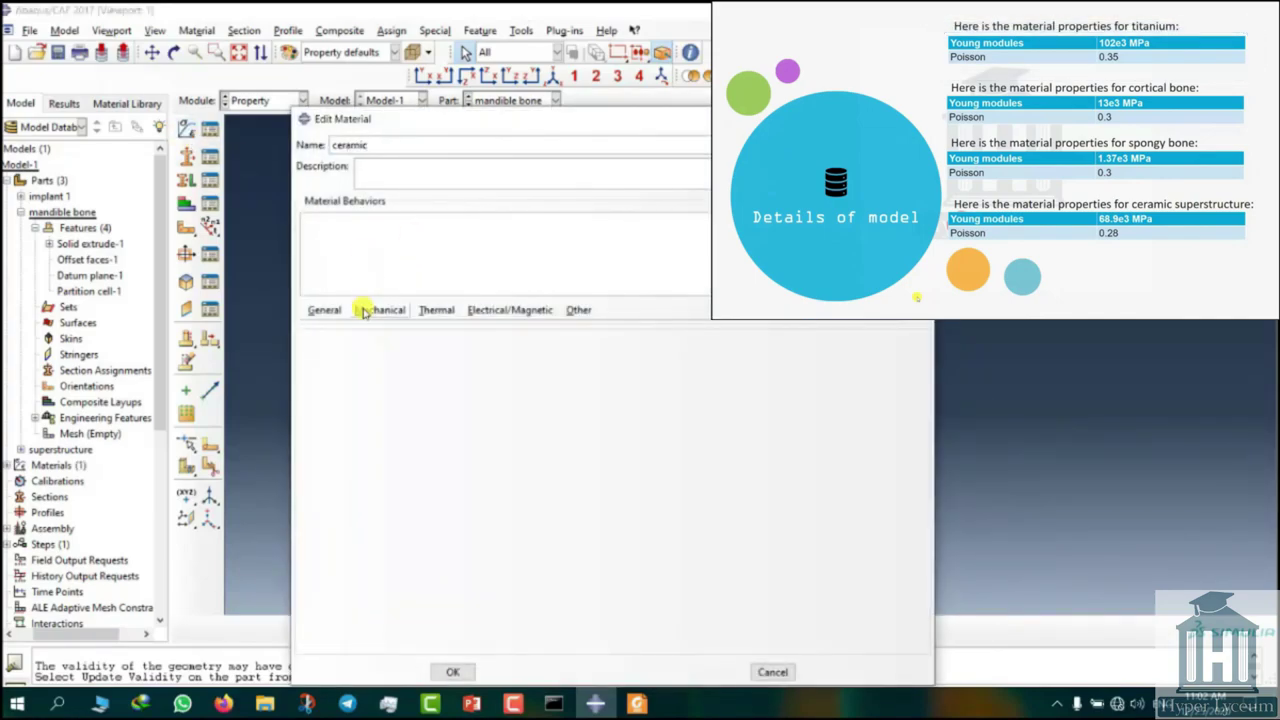
Step: Create the ceramic material with isotropic elasticity, a Young's modulus of 68.9e3 and a Poisson's ratio of 0.28
left_click(363, 311)
mouse_move(382, 328)
left_click(596, 328)
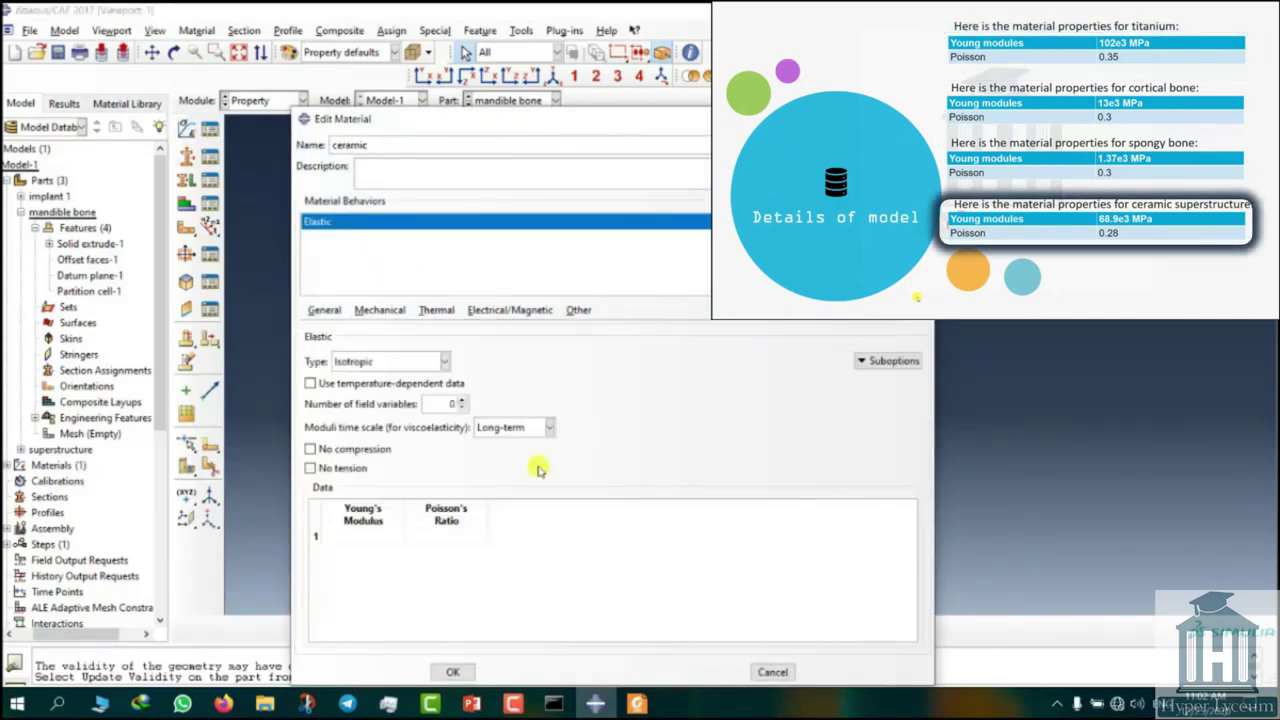
left_click(356, 536)
type("68.9e3")
key("Tab")
type("0.28")
left_click(452, 672)
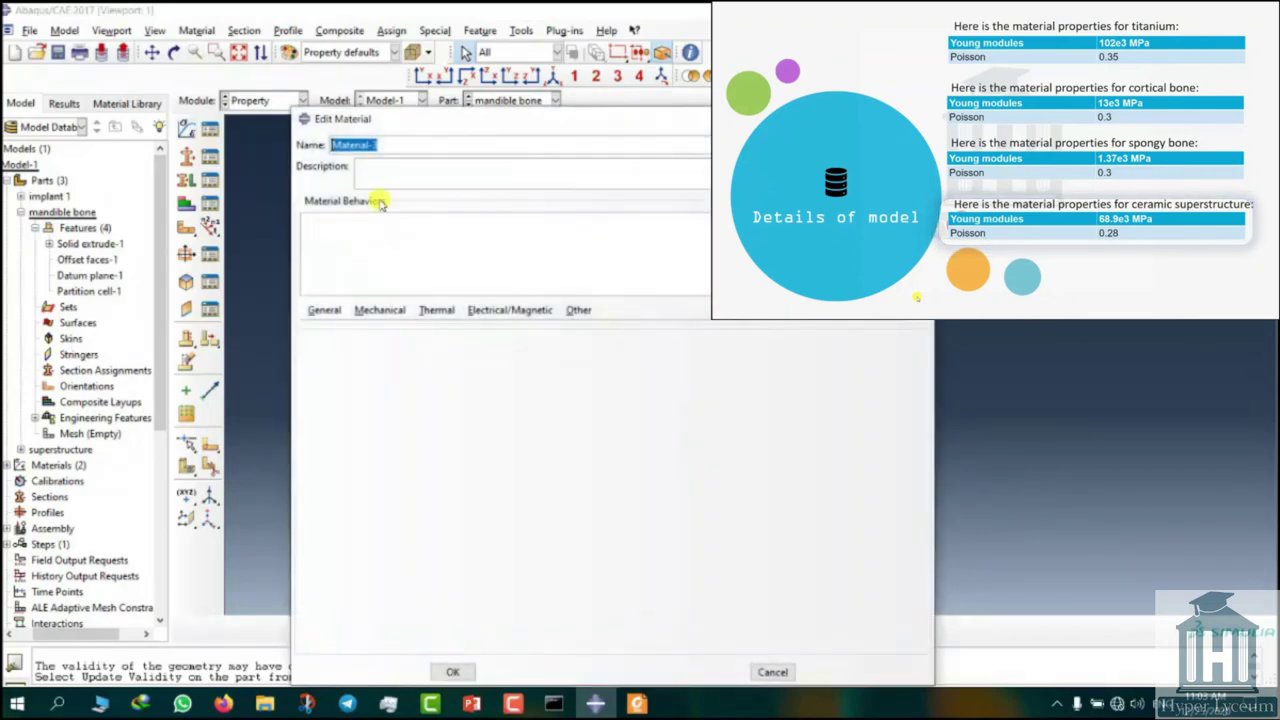
Step: Create a material named spongy with isotropic elasticity, a Young's modulus of 1.37e3 and a Poisson's ratio of 0.3
type("spongy")
left_click(380, 310)
left_click(594, 329)
double_click(343, 537)
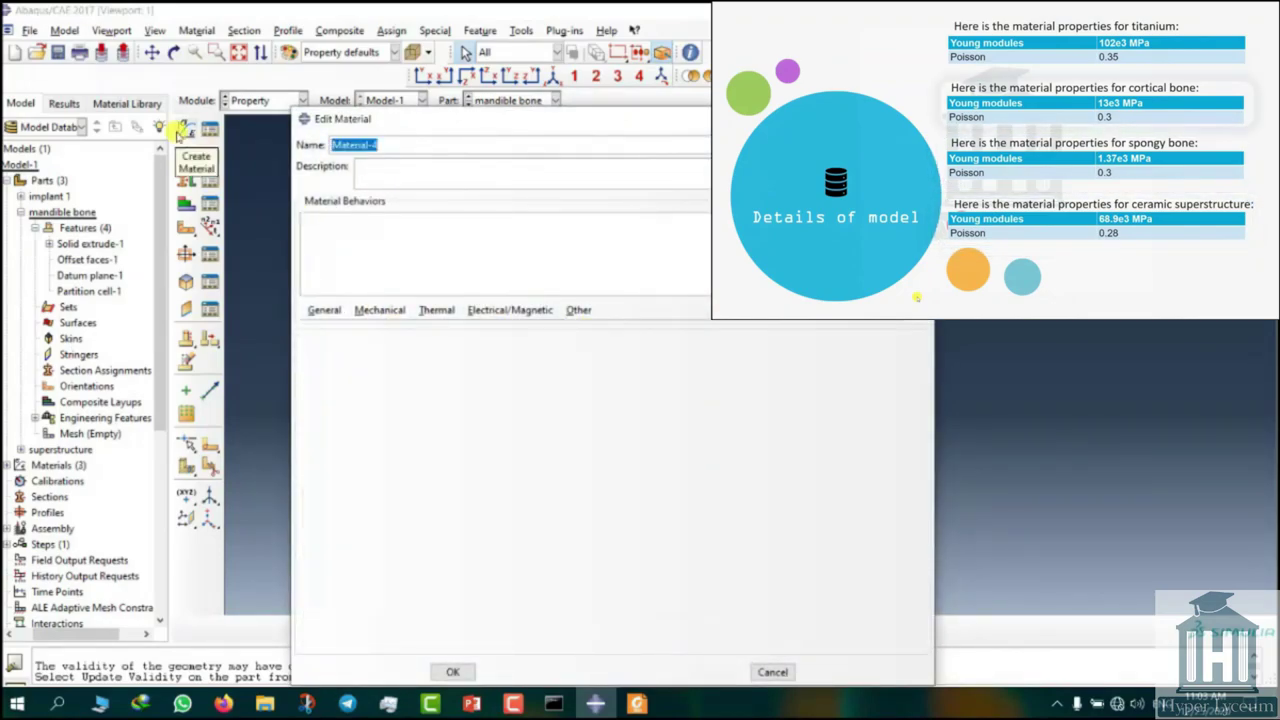
Step: Define the material cortical with isotropic elasticity, a Young's modulus of 13e3 and a Poisson's ratio of 0.3
type("cortical")
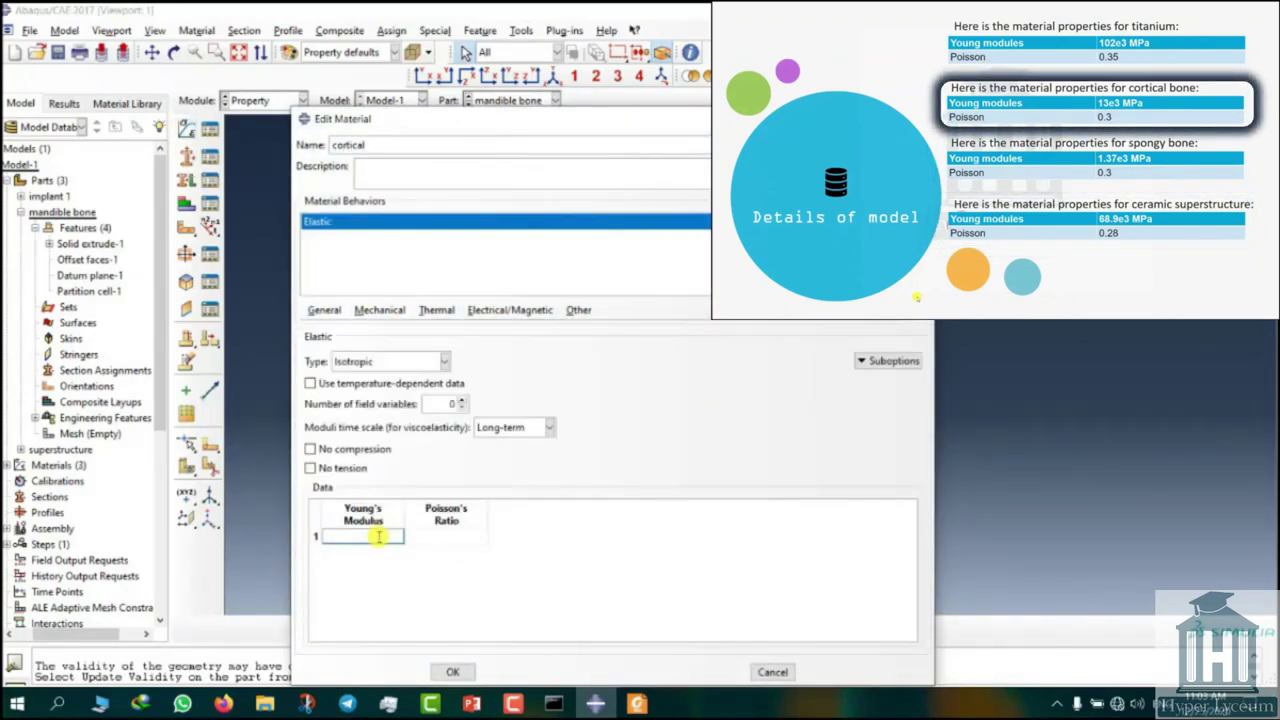
key("Tab")
type("0")
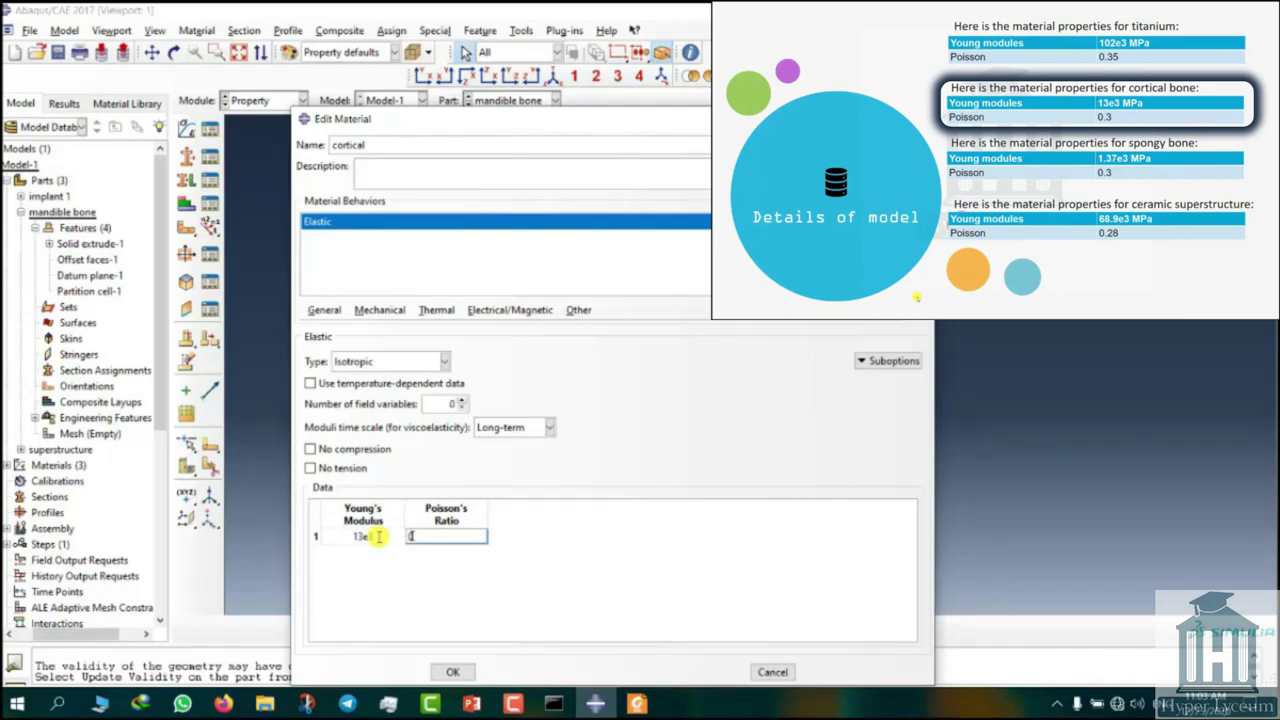
type(".3")
left_click(452, 672)
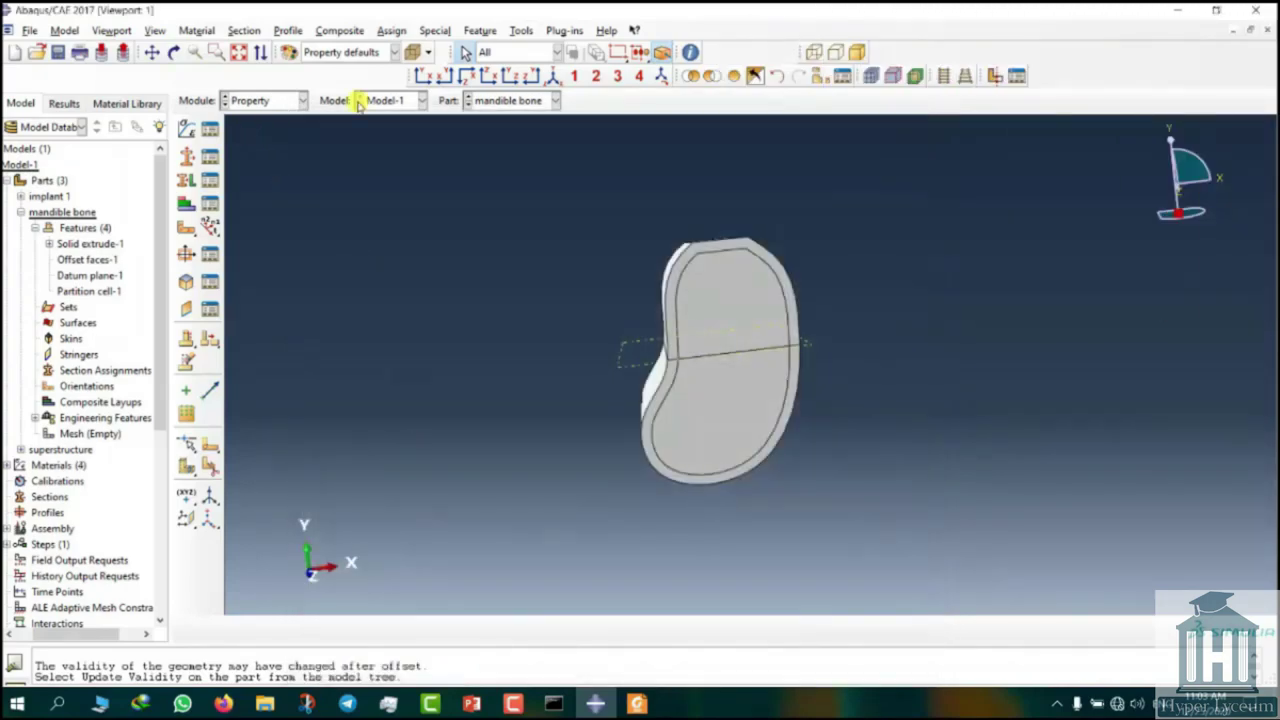
Step: Switch to part implant 1 and create a solid homogeneous section named implant using titanium alloy
left_click(522, 103)
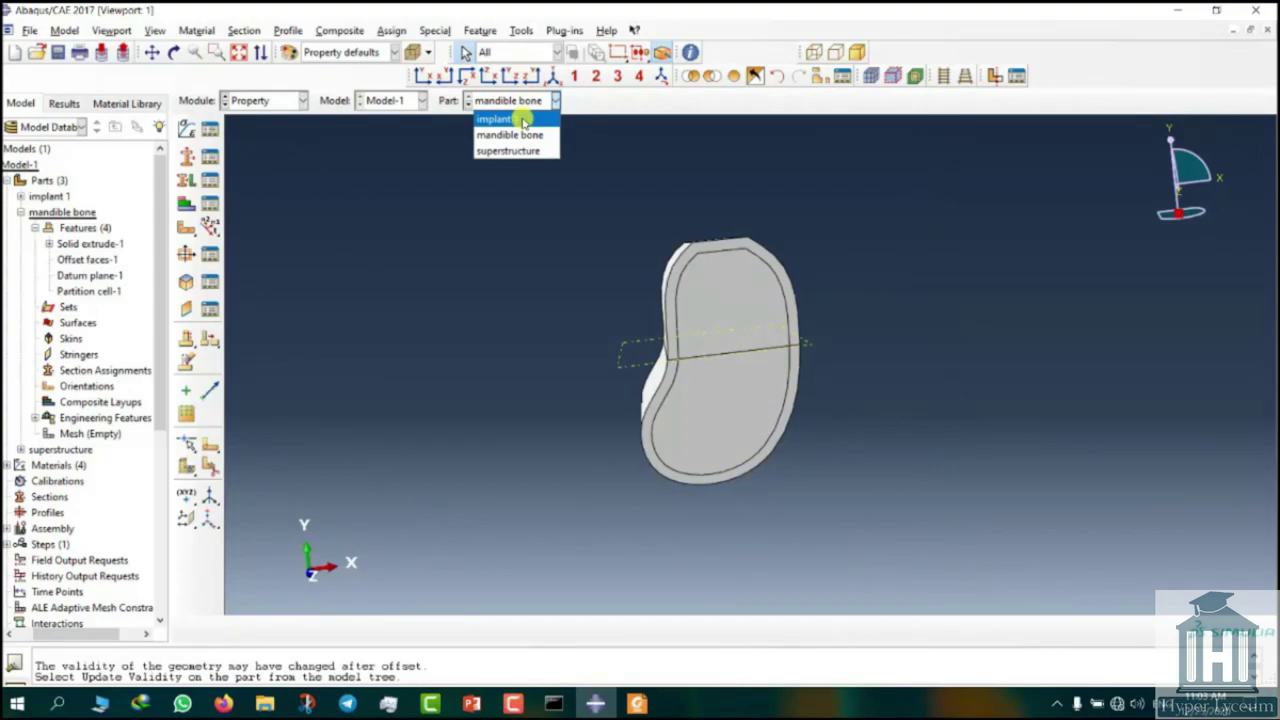
left_click(523, 121)
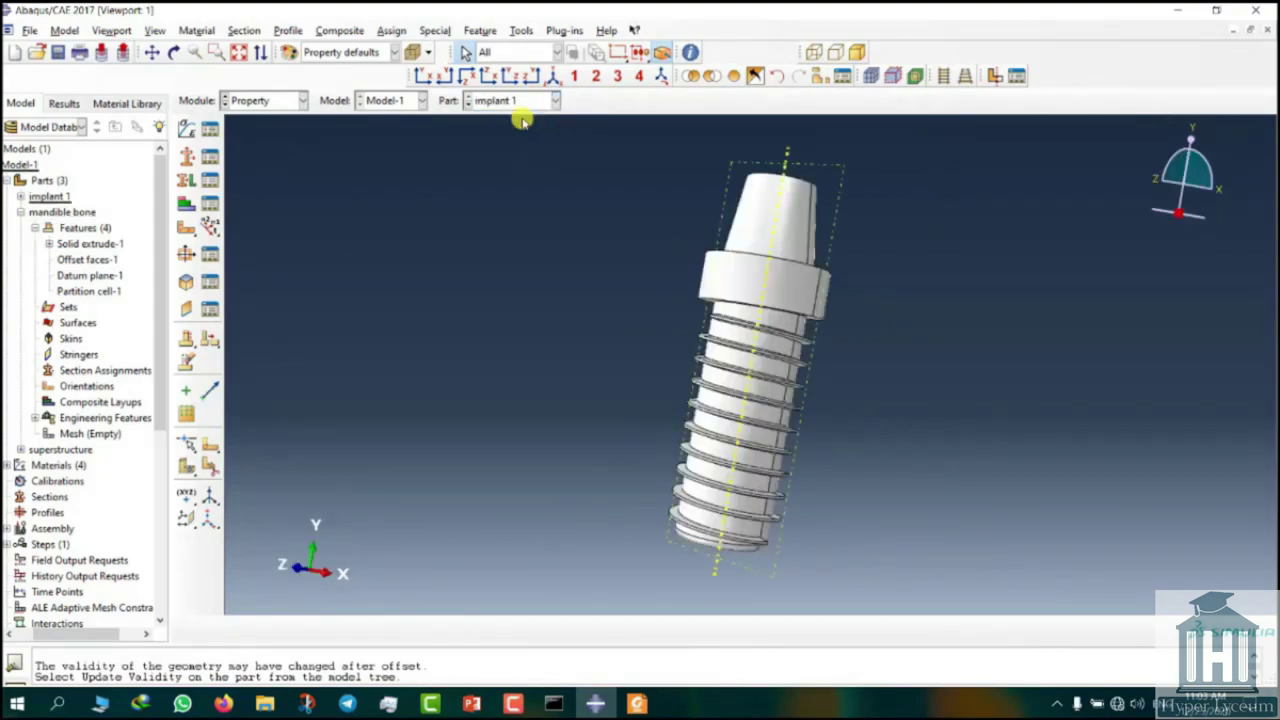
left_click_drag(672, 451, 672, 451, "ctrl+alt")
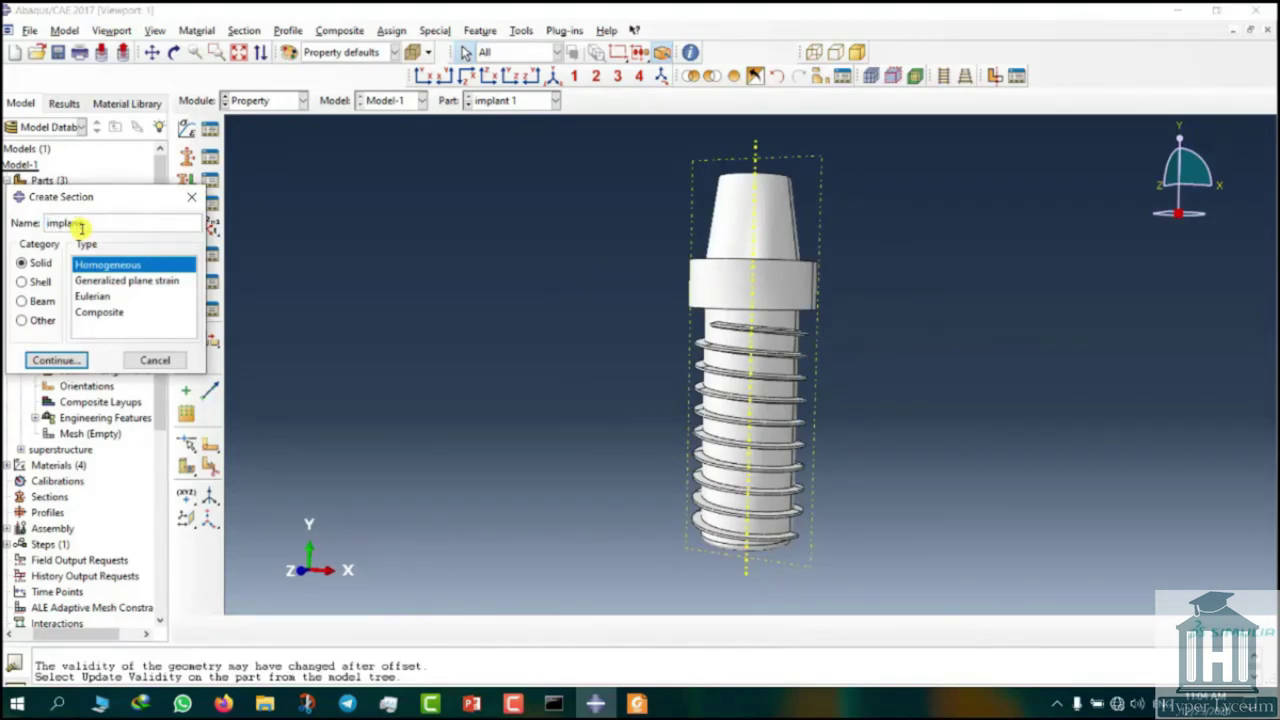
left_click(57, 362)
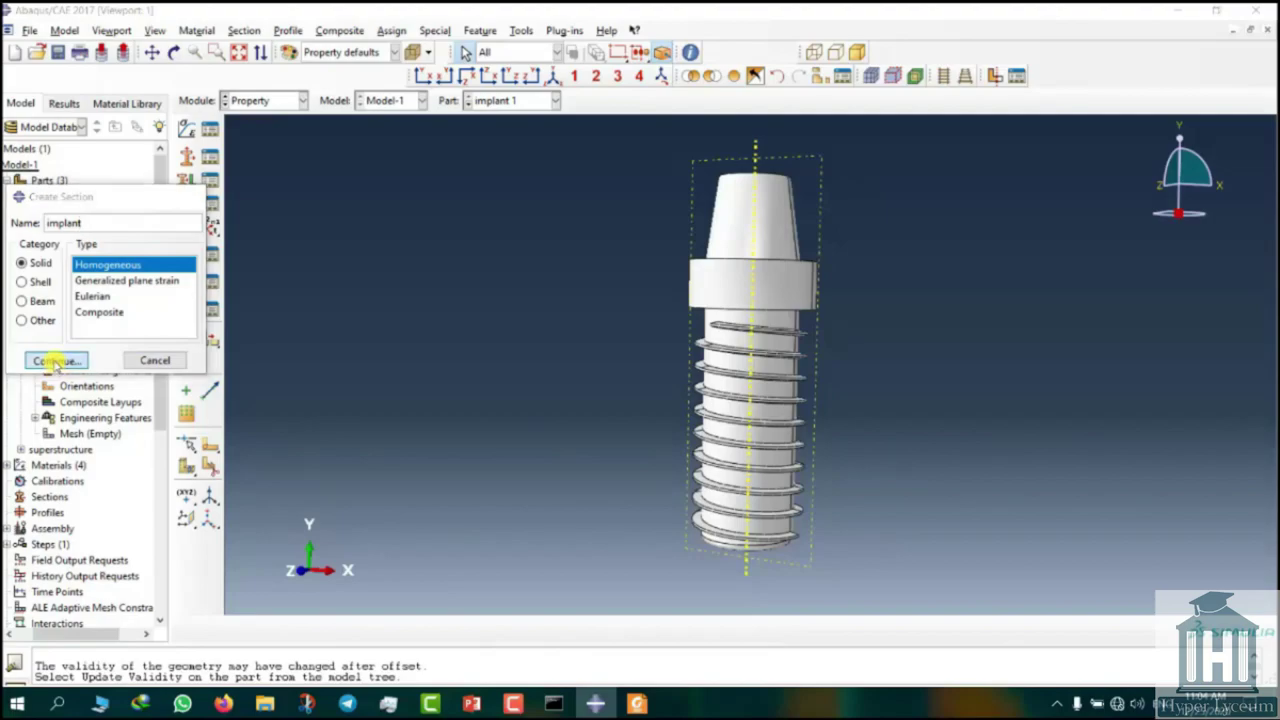
left_click(103, 290)
left_click(90, 357)
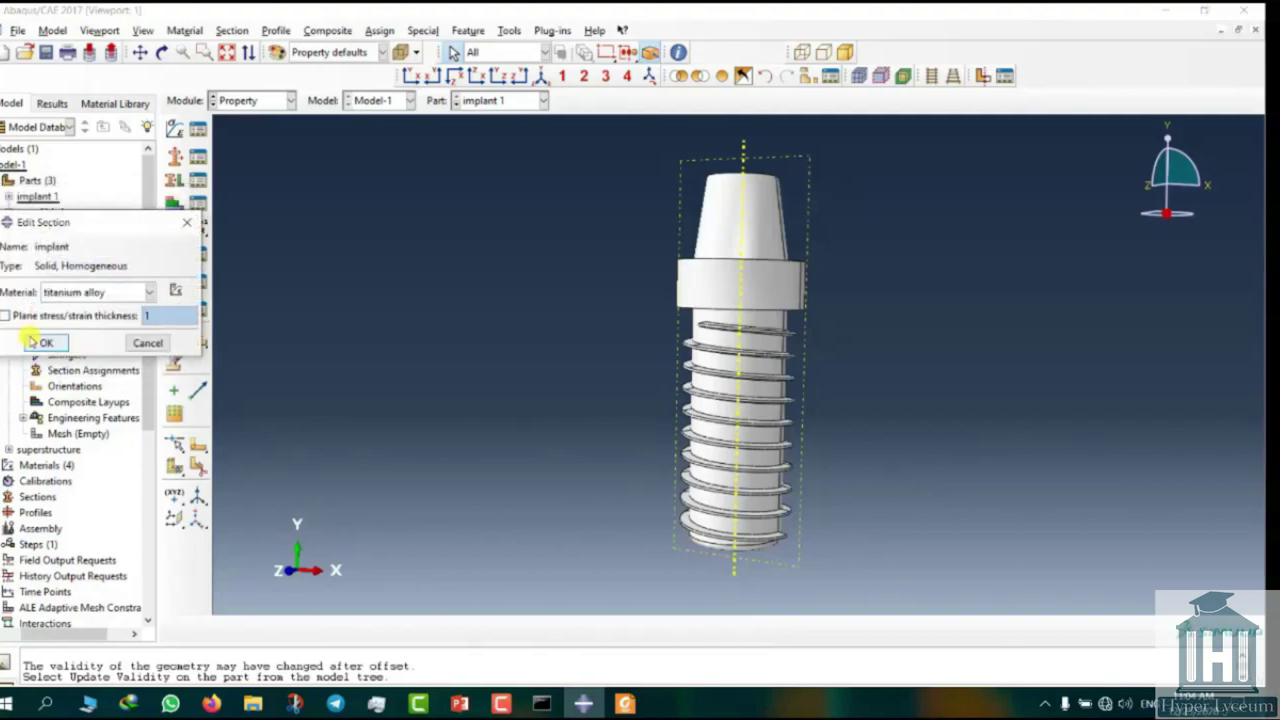
left_click(38, 340)
Step: Assign the implant section to the whole threaded implant without creating a set
left_click(175, 158)
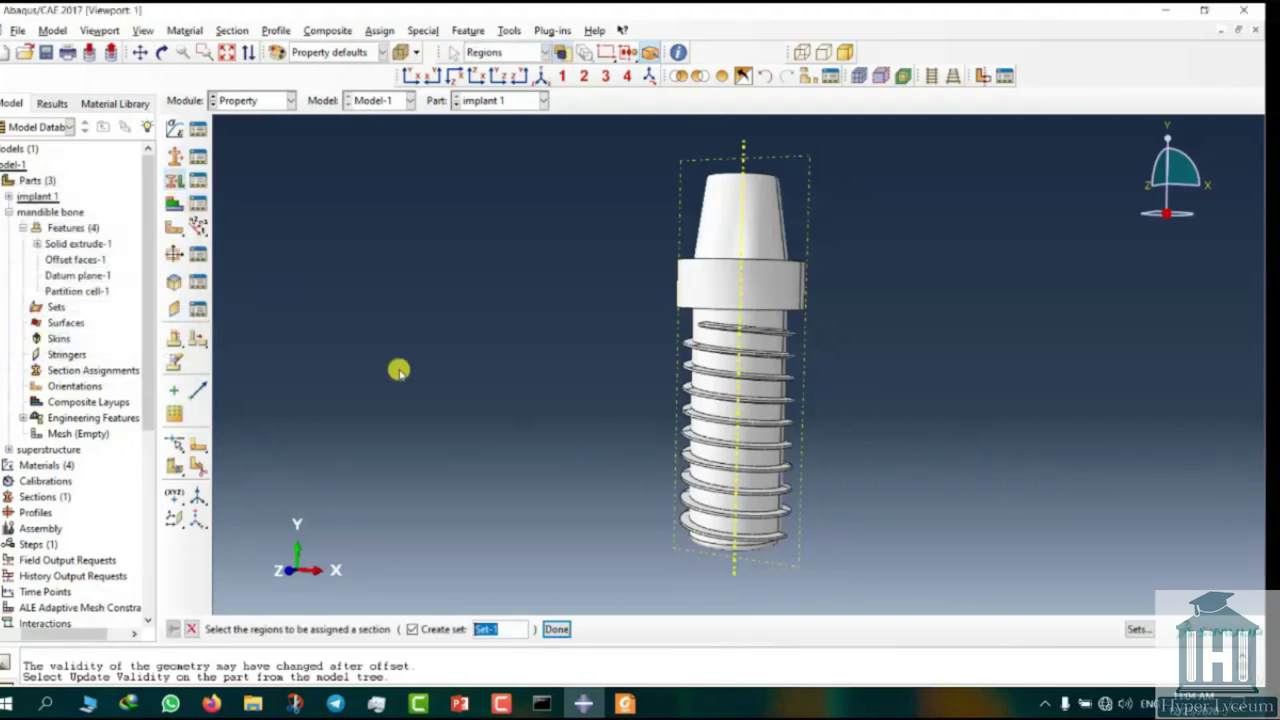
left_click(776, 445)
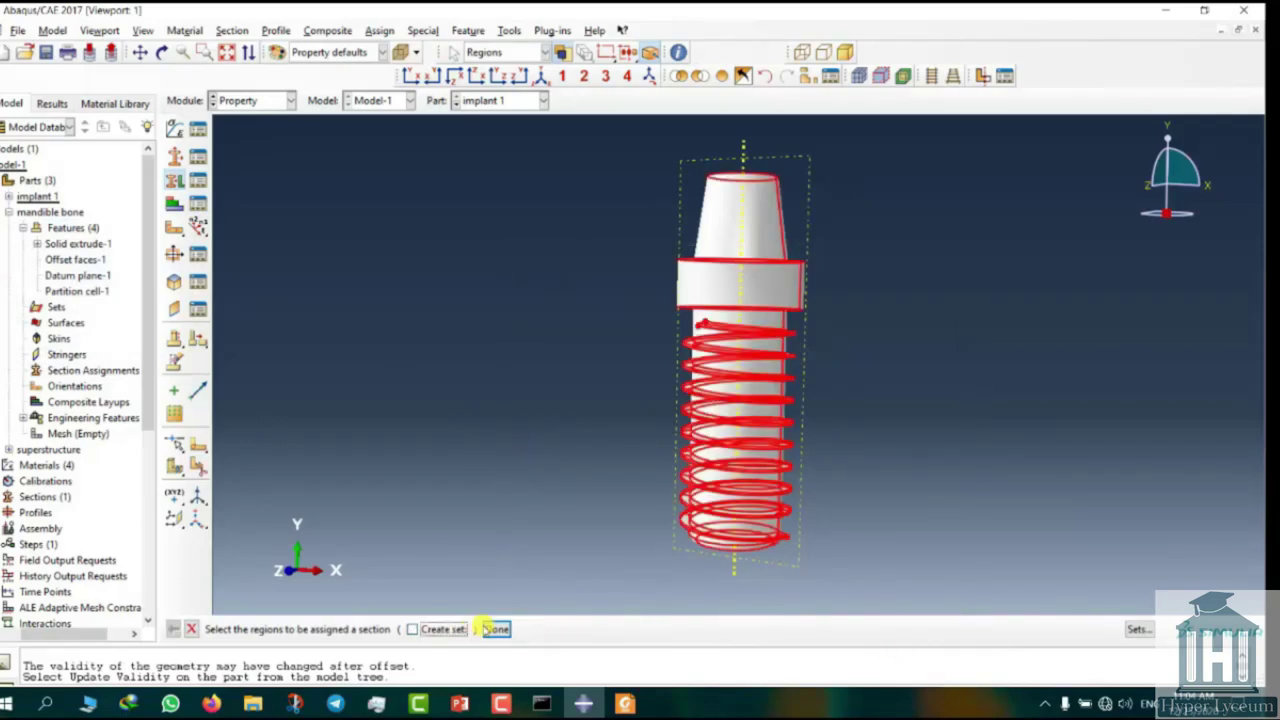
left_click(556, 629)
left_click(40, 444)
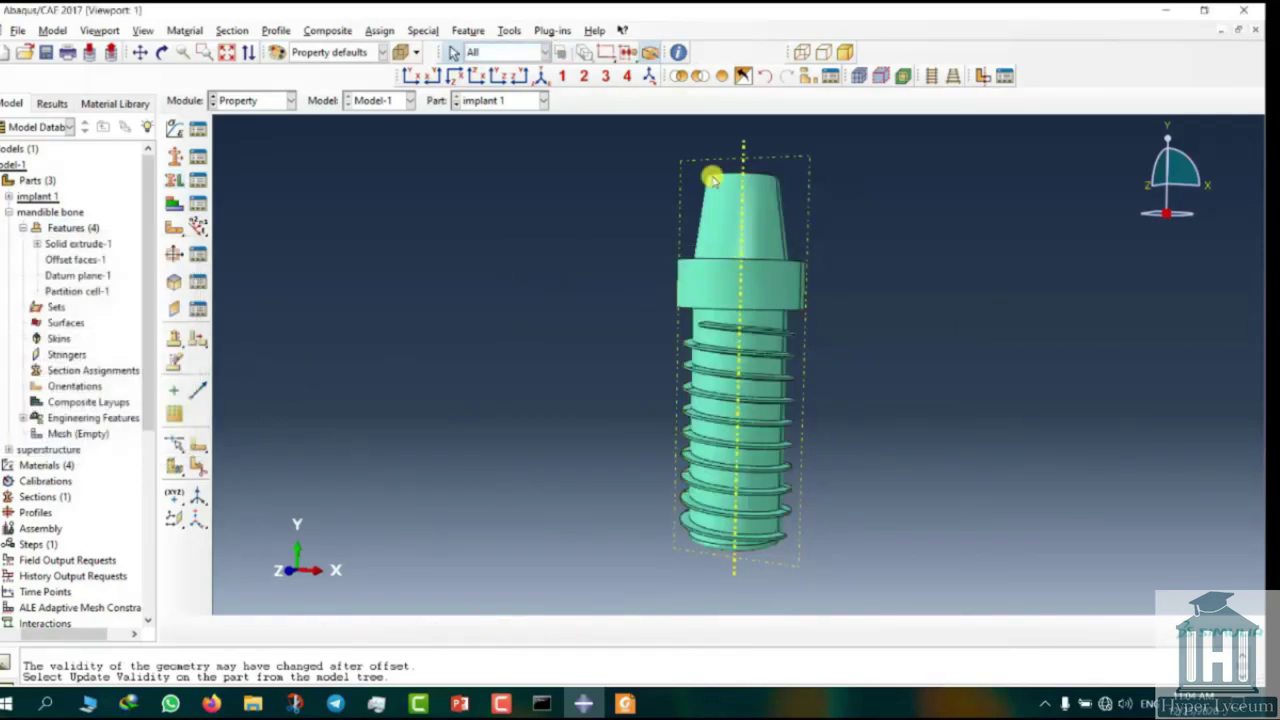
Step: Switch to the mandible bone part and create a solid homogeneous section named cortical bone using the cortical material
left_click(512, 101)
left_click(509, 131)
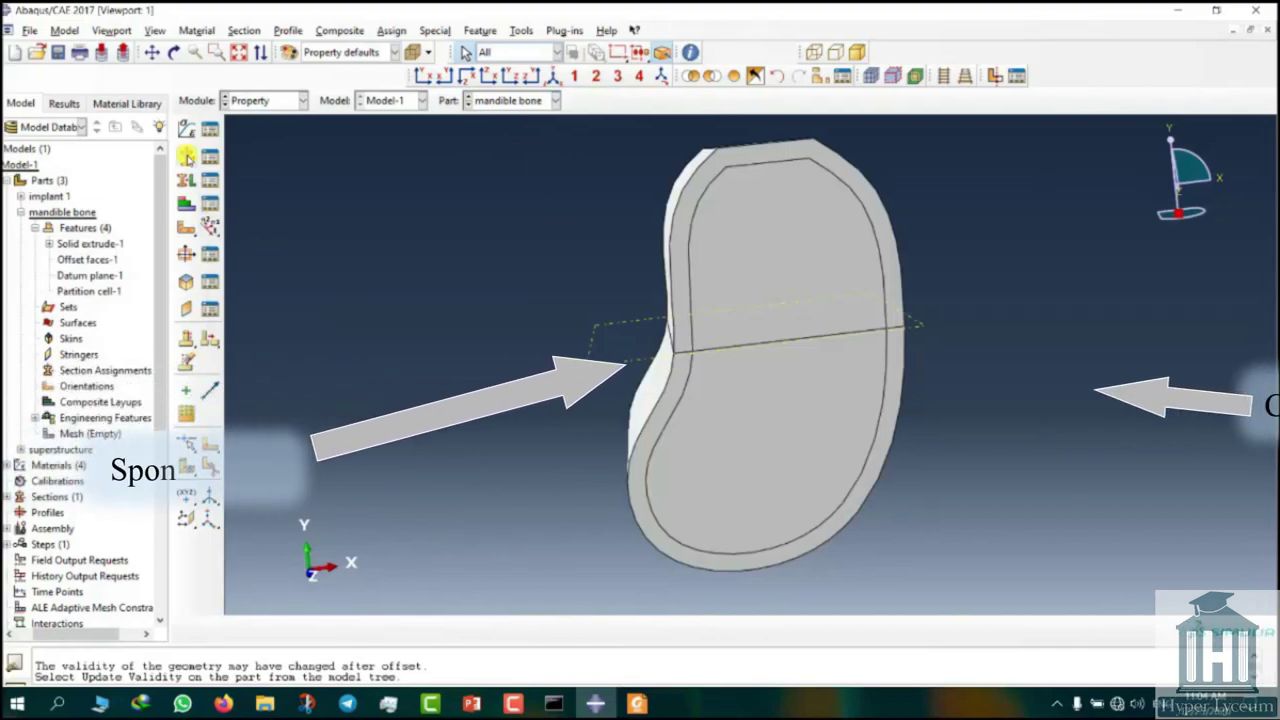
left_click(187, 157)
type("cortical bone")
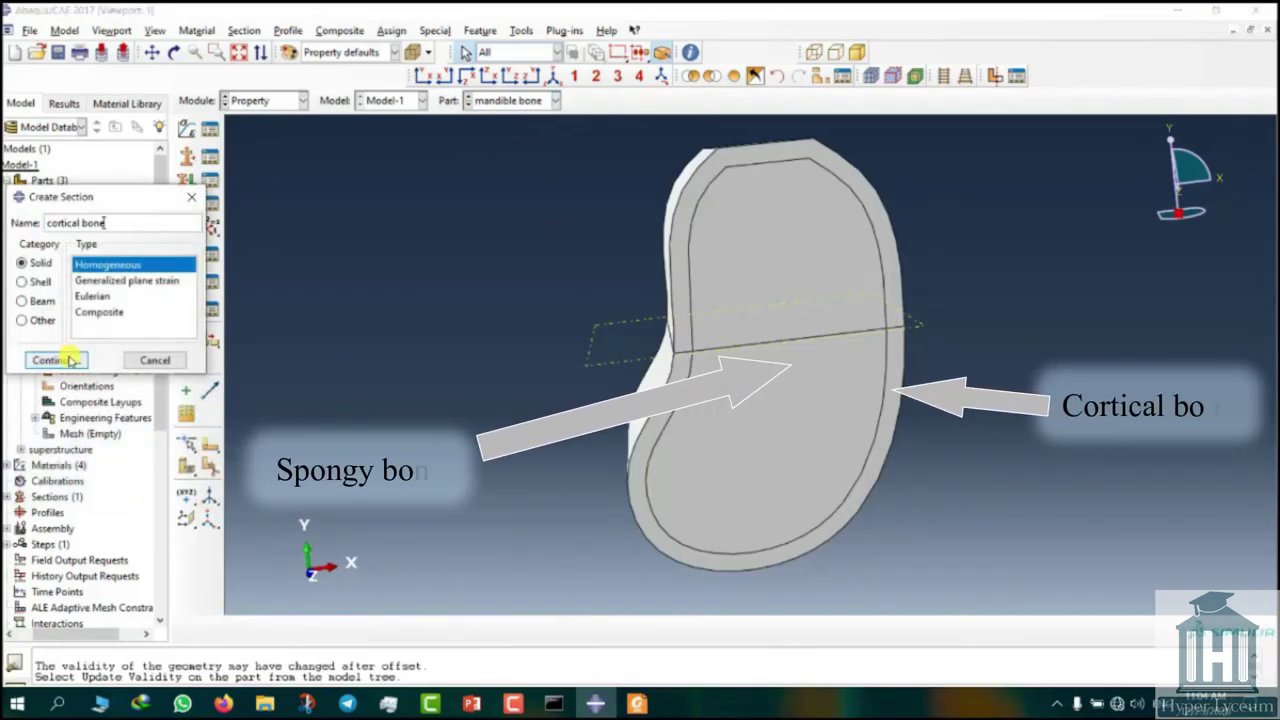
left_click(49, 360)
left_click(88, 293)
left_click(72, 326)
left_click(58, 342)
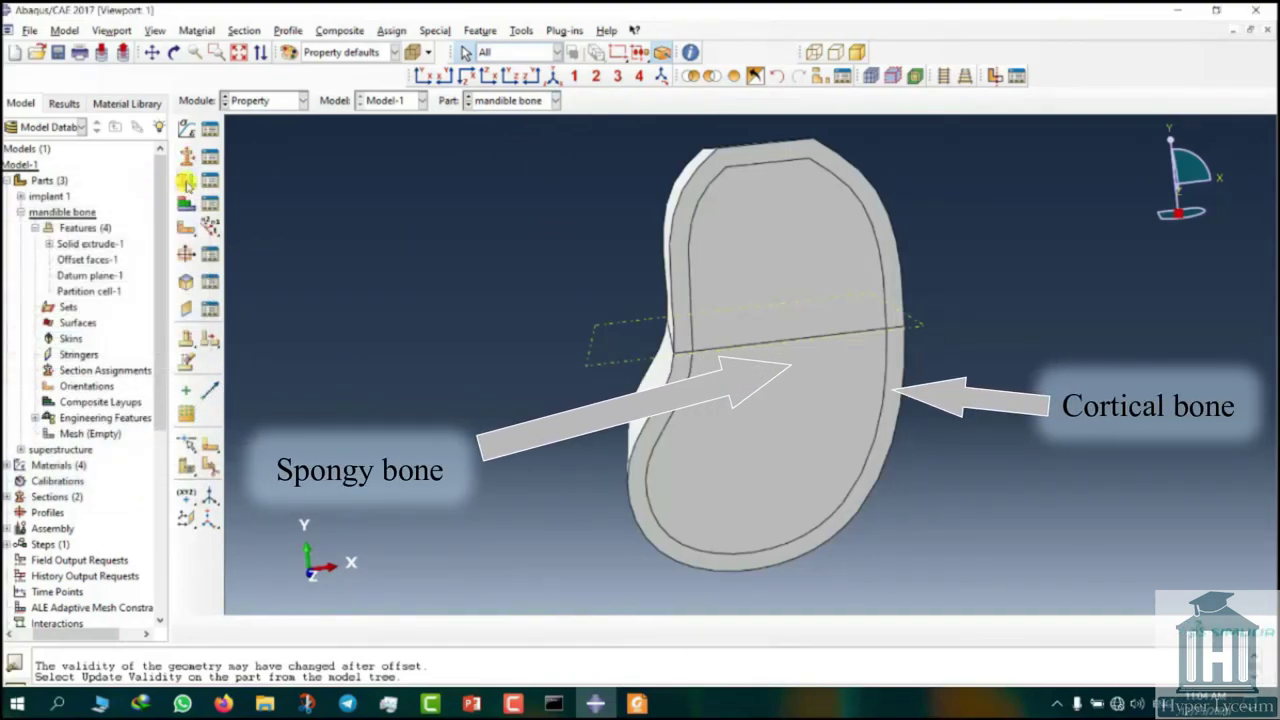
Step: Assign the cortical bone section to the upper and lower cells of the mandible's outer shell
left_click(186, 180)
left_click(673, 331)
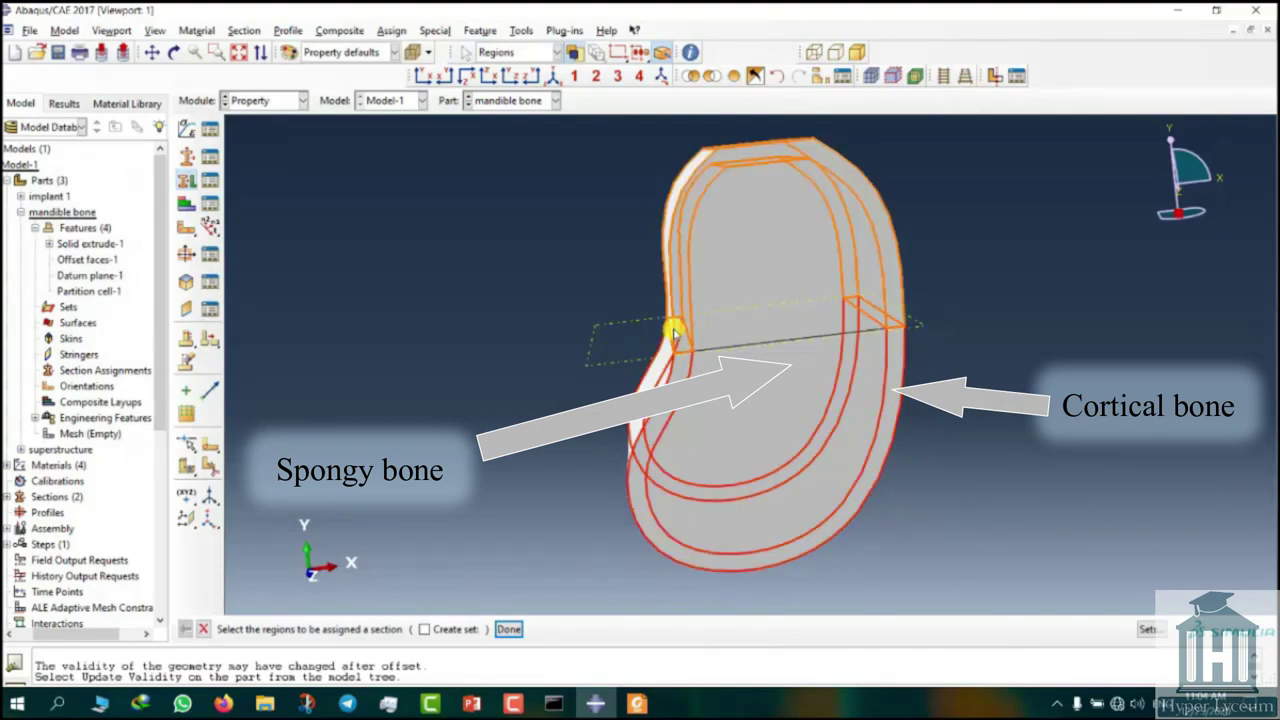
left_click(508, 629)
left_click(87, 335)
left_click(85, 357)
left_click(57, 442)
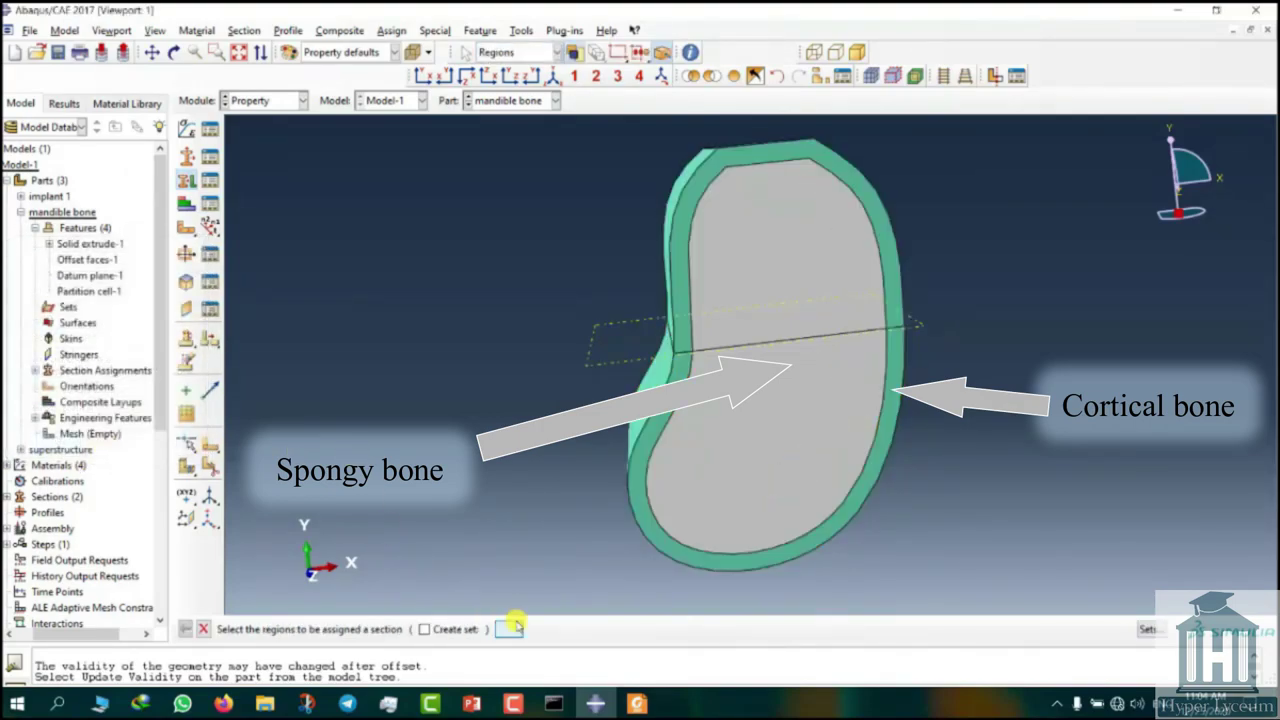
left_click(508, 629)
Step: Create a solid homogeneous section named spongy bone using the spongy material
left_click(189, 157)
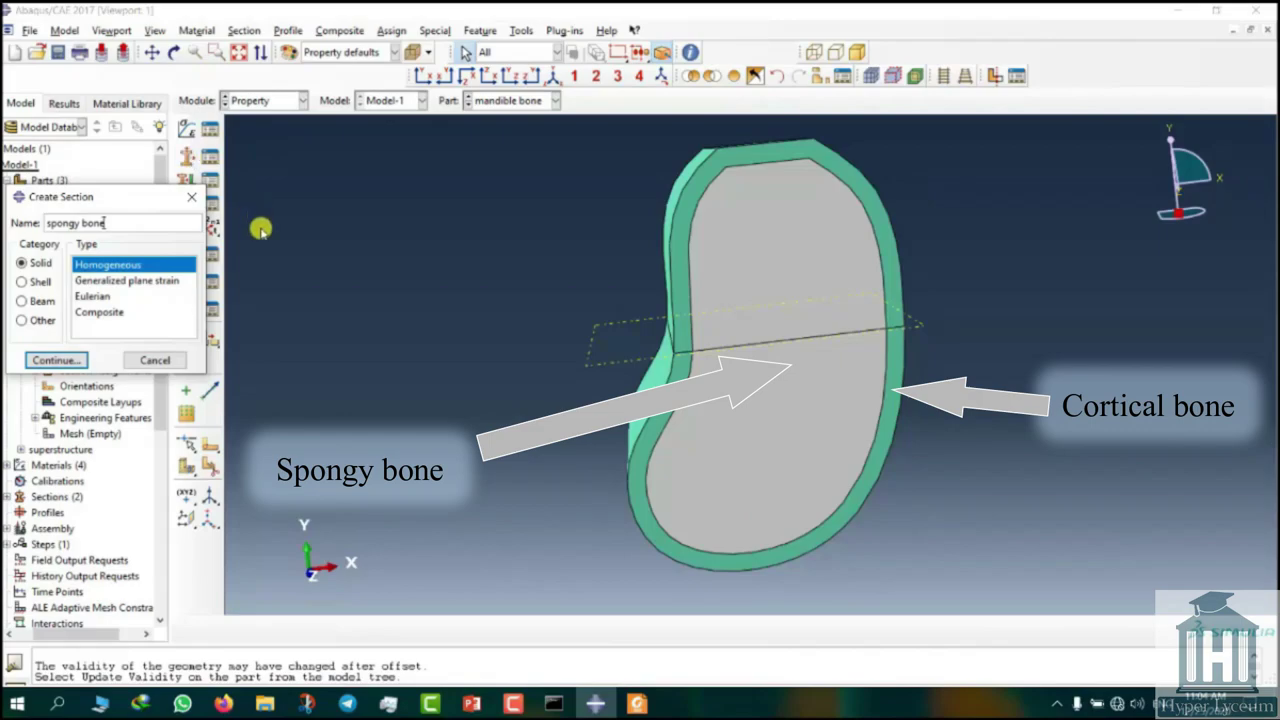
left_click(56, 360)
left_click(100, 291)
left_click(68, 346)
left_click(42, 343)
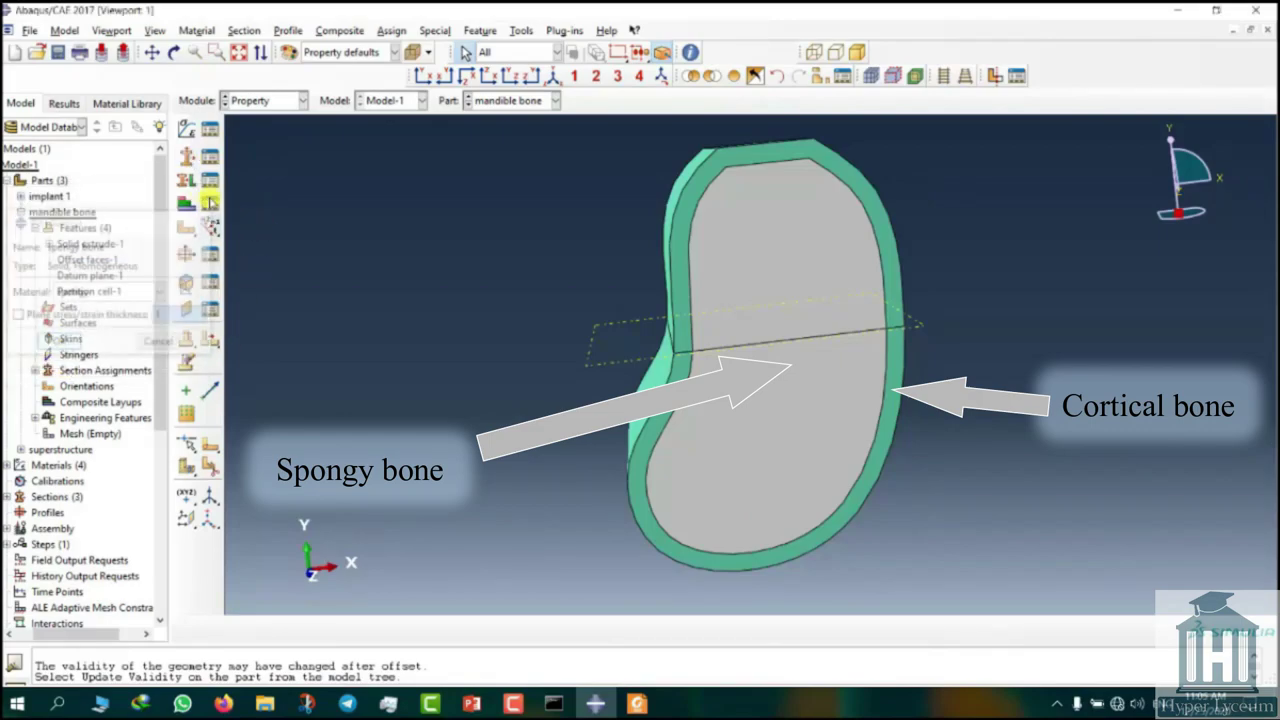
Step: Assign the spongy bone section to the upper and lower inner core cells of the mandible
left_click(186, 180)
left_click(743, 414)
left_click(488, 623)
left_click(186, 180)
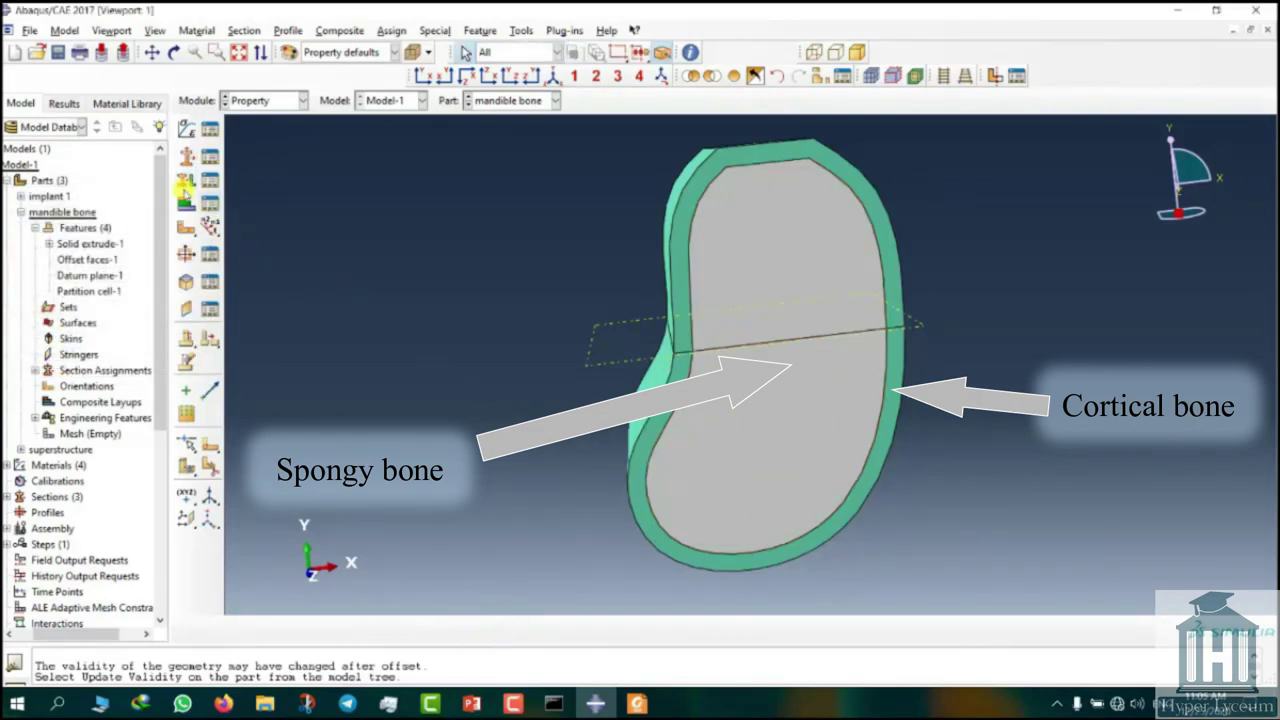
left_click(759, 420)
left_click(509, 624)
left_click(163, 337)
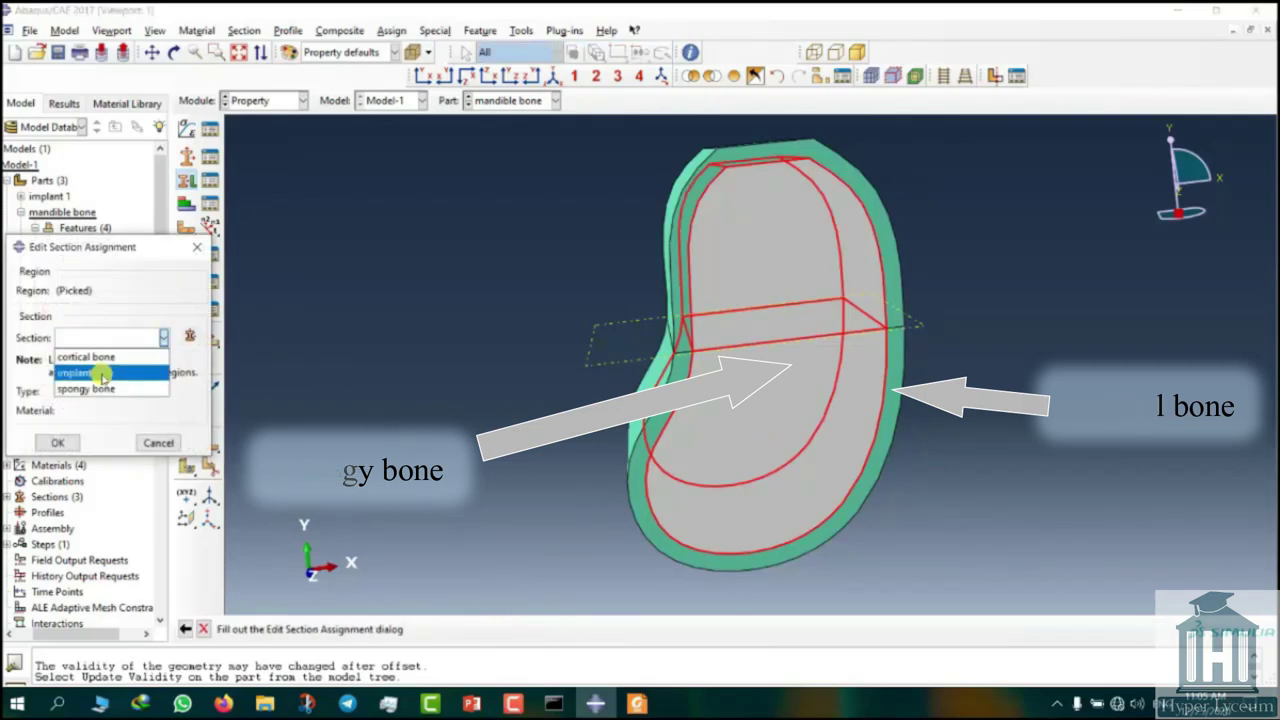
left_click(100, 371)
left_click(57, 441)
Step: Switch to the superstructure part and create a solid homogeneous section named superstructure using the ceramic material
left_click(555, 100)
left_click(510, 148)
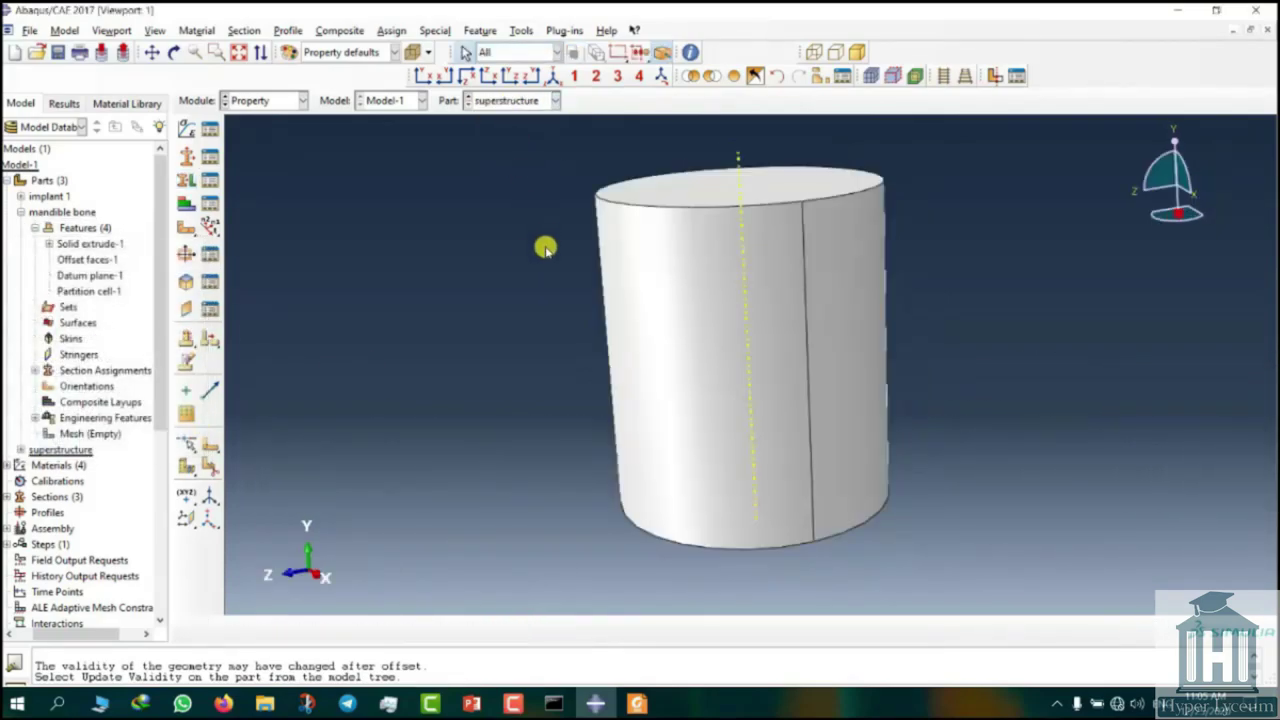
left_click(188, 156)
left_click(56, 360)
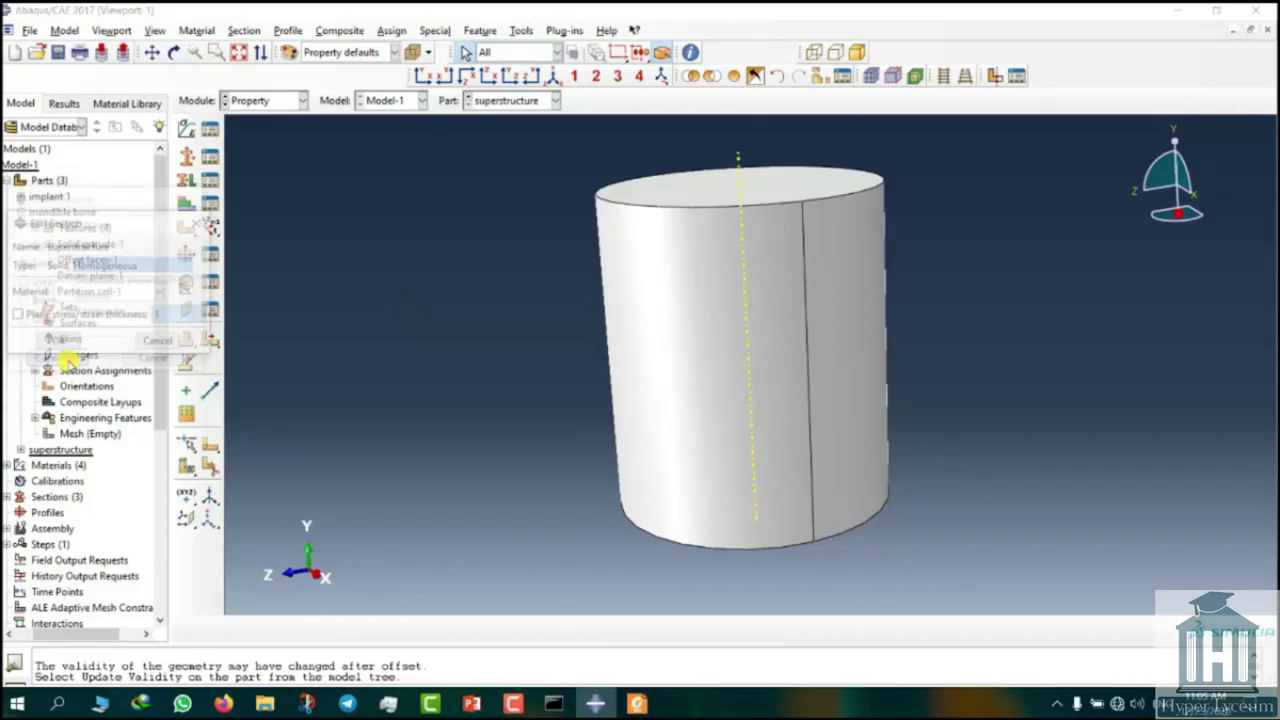
left_click(110, 291)
left_click(104, 312)
left_click(57, 343)
Step: Assign the superstructure section to the entire cylindrical superstructure
left_click(186, 180)
left_click(700, 350)
left_click(509, 628)
left_click(163, 337)
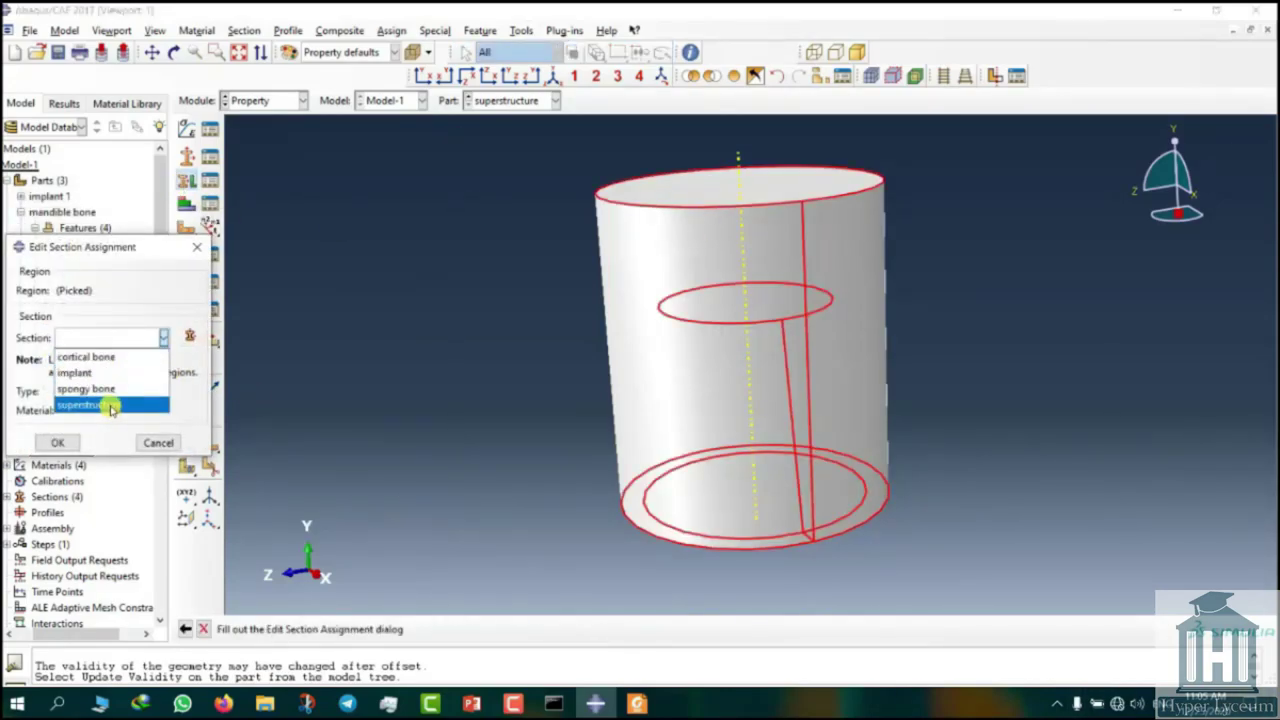
left_click(100, 404)
left_click(57, 443)
Step: Switch to the Assembly module and create a dependent instance of implant 1
left_click(478, 110)
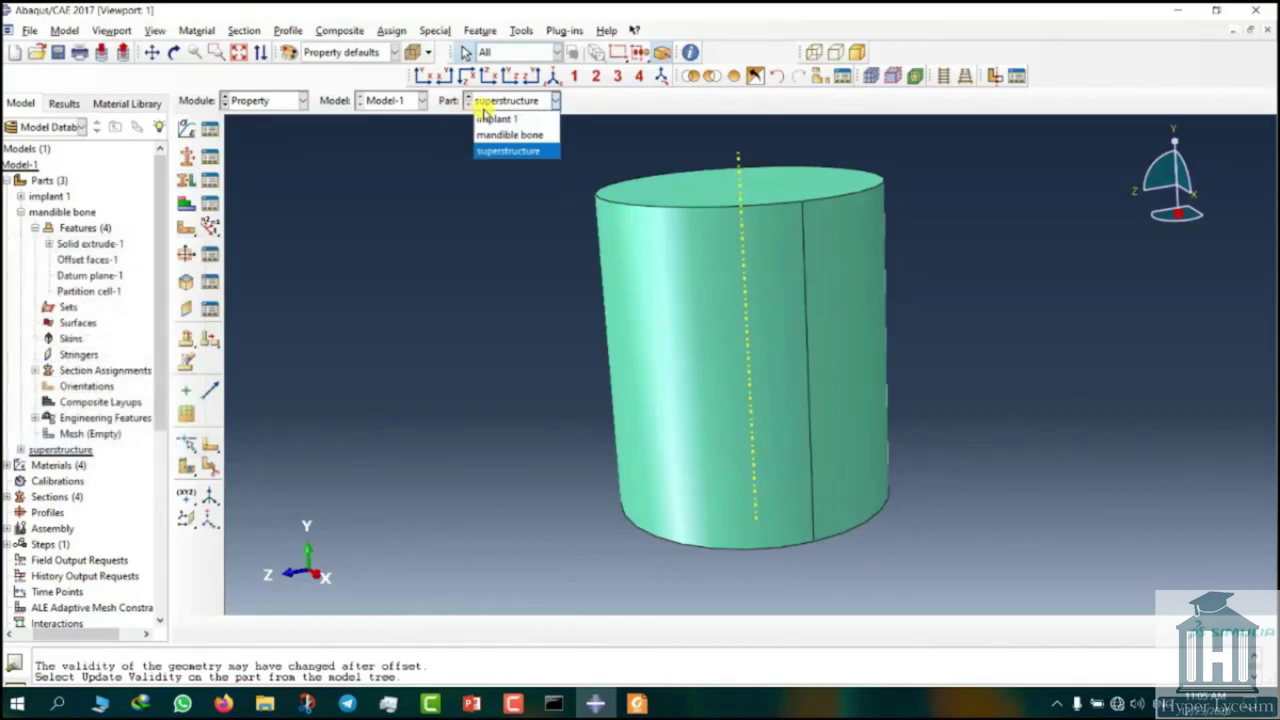
left_click(475, 109)
left_click(256, 101)
left_click(274, 149)
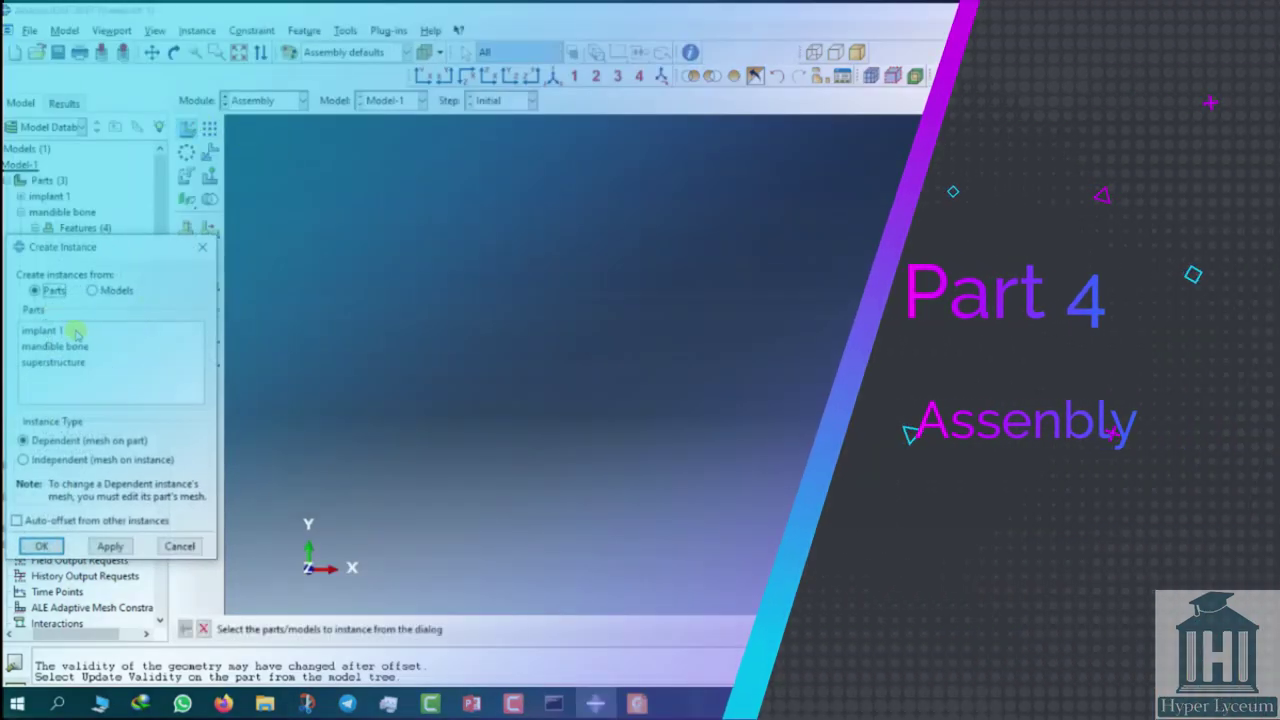
left_click(78, 332)
left_click(39, 548)
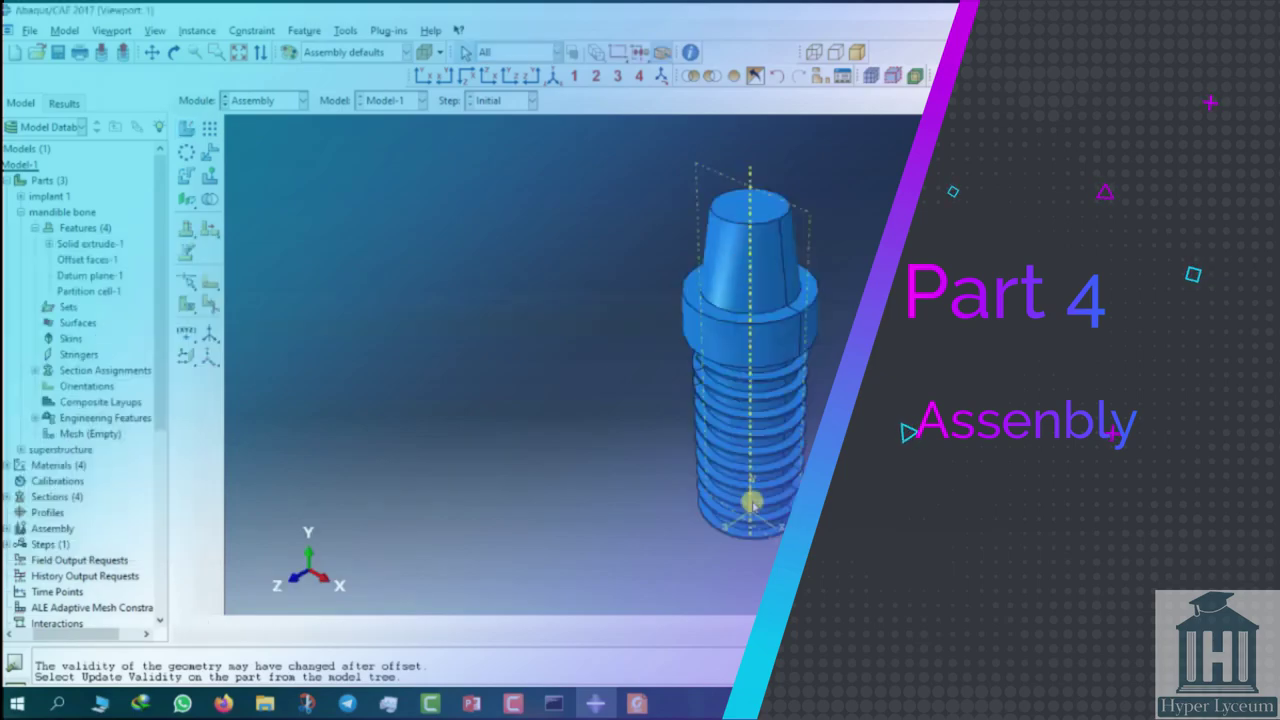
Step: Color-code the assembly display by parts
left_click_drag(751, 503, 786, 323, "ctrl+alt")
left_click(345, 52)
left_click(330, 88)
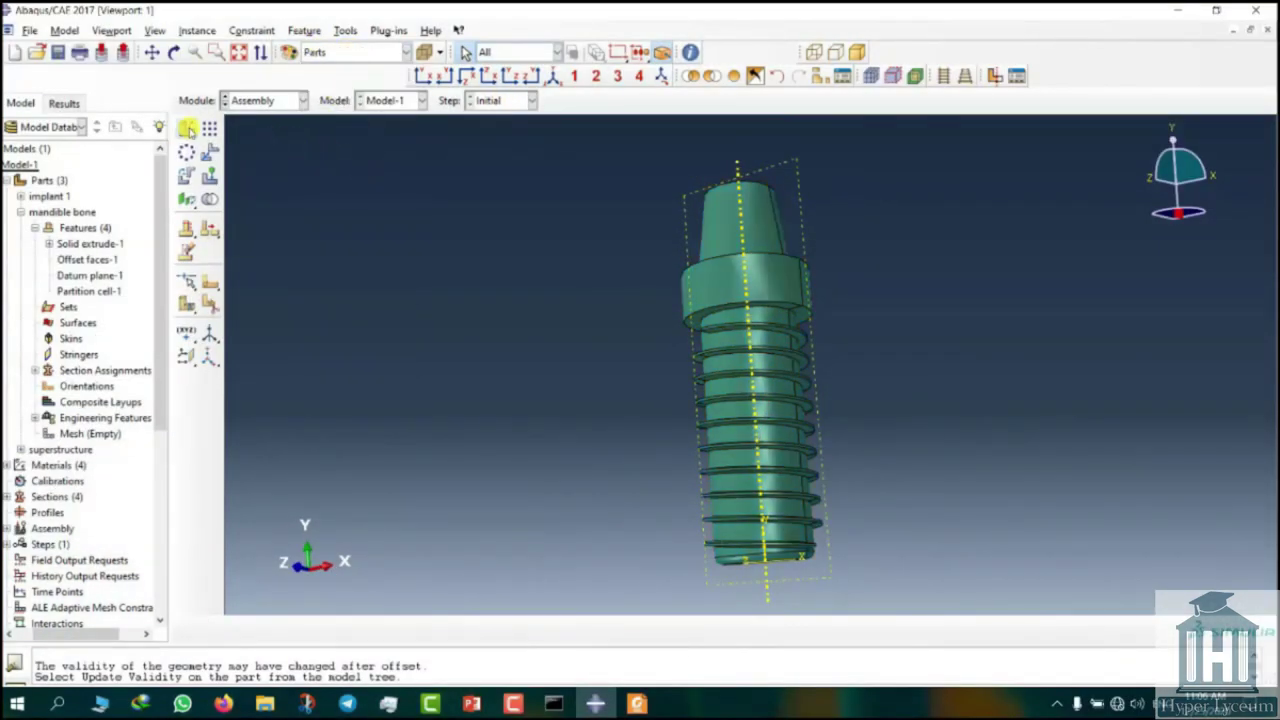
Step: Add a dependent instance of mandible bone, auto-offset from the other instances
left_click(186, 128)
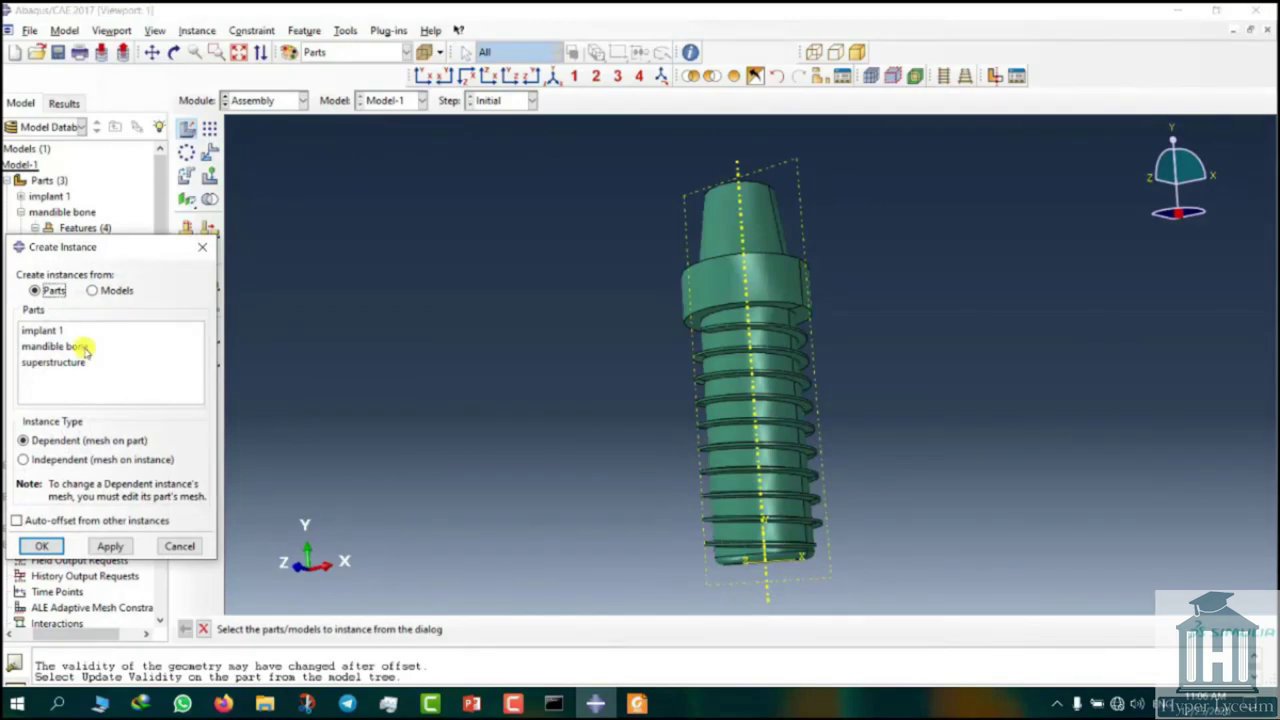
left_click(82, 347)
left_click_drag(797, 353, 508, 481, "ctrl+alt")
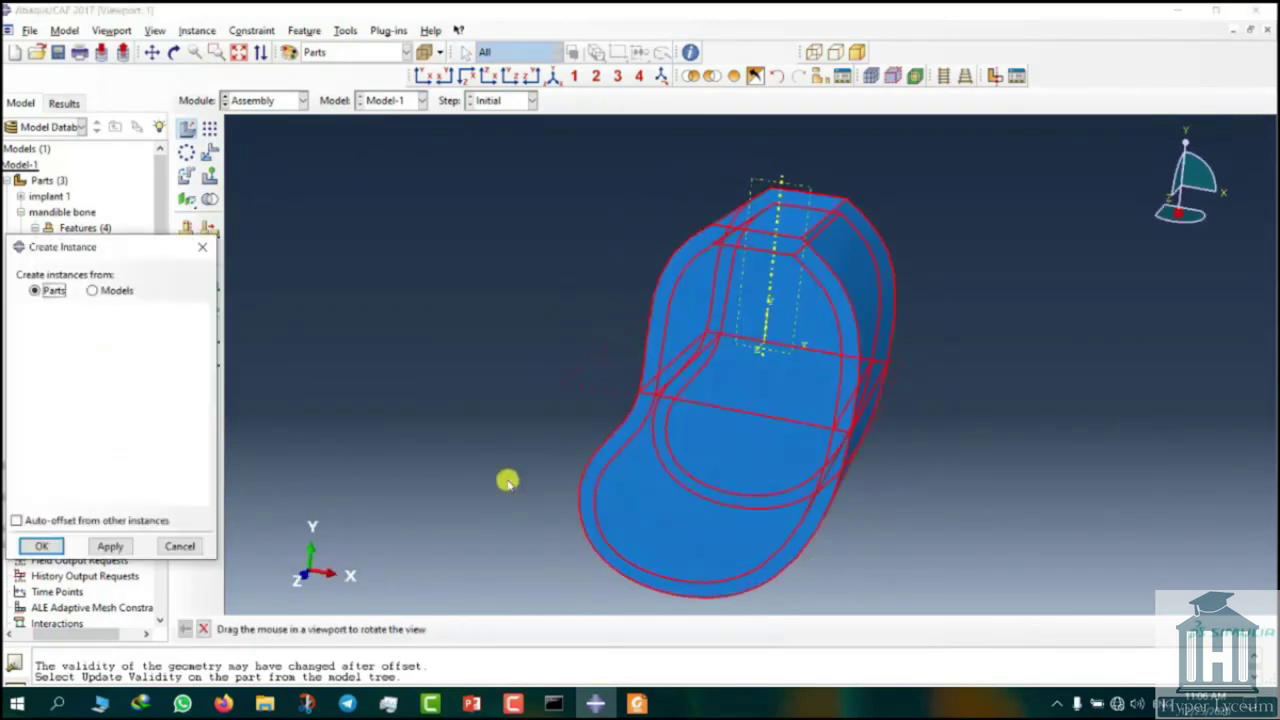
left_click(55, 520)
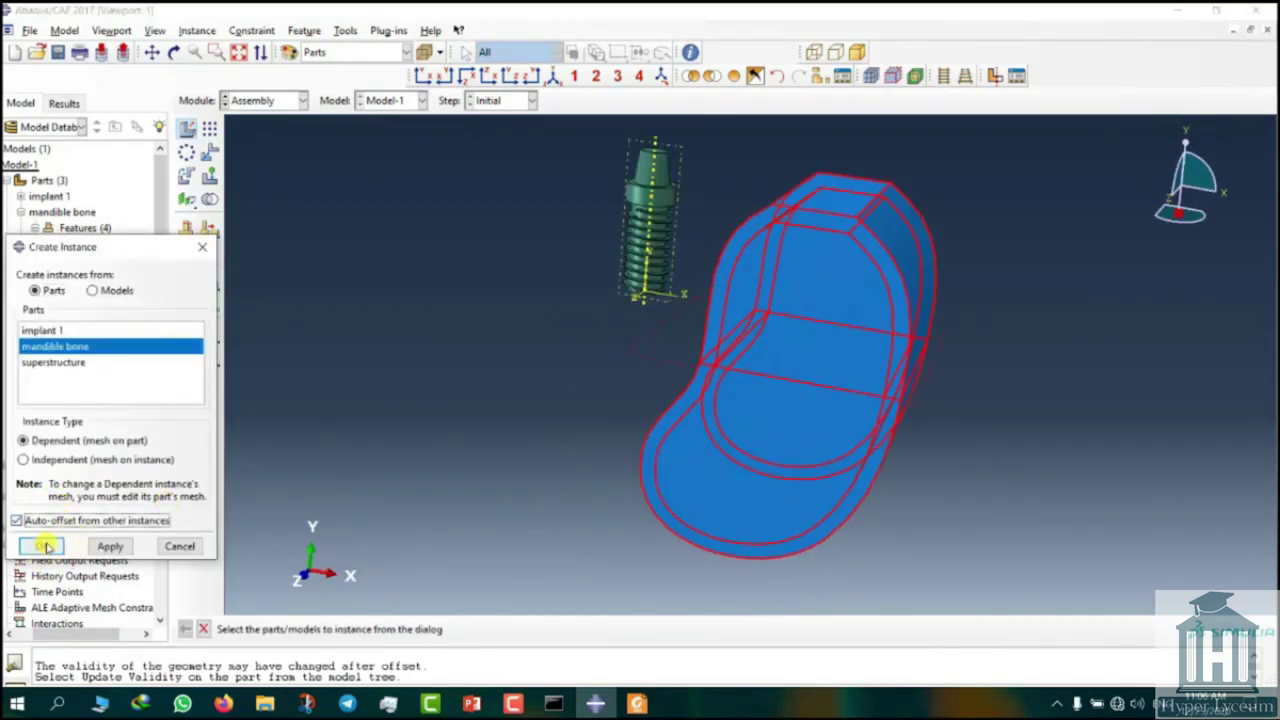
left_click(46, 546)
Step: Translate the mandible bone from the point at the middle of its top face to the base of the implant's collar
left_click_drag(851, 297, 752, 356, "ctrl+alt")
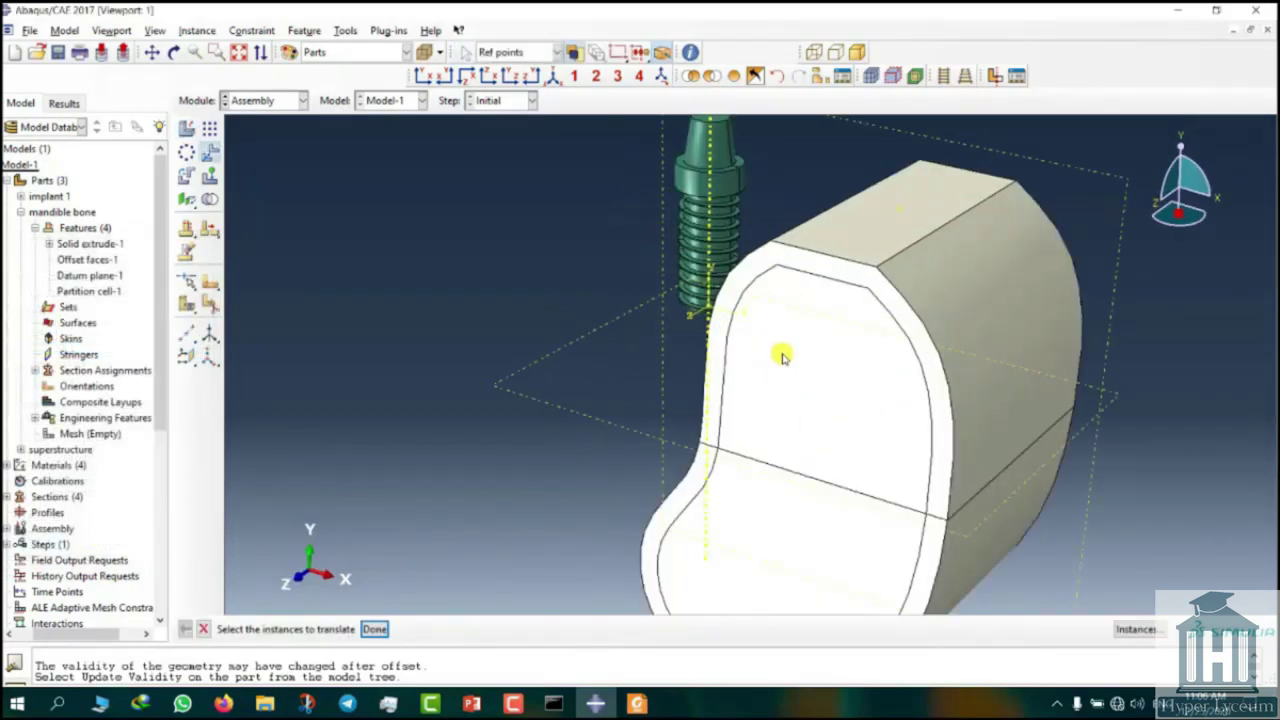
left_click(782, 355)
left_click(375, 629)
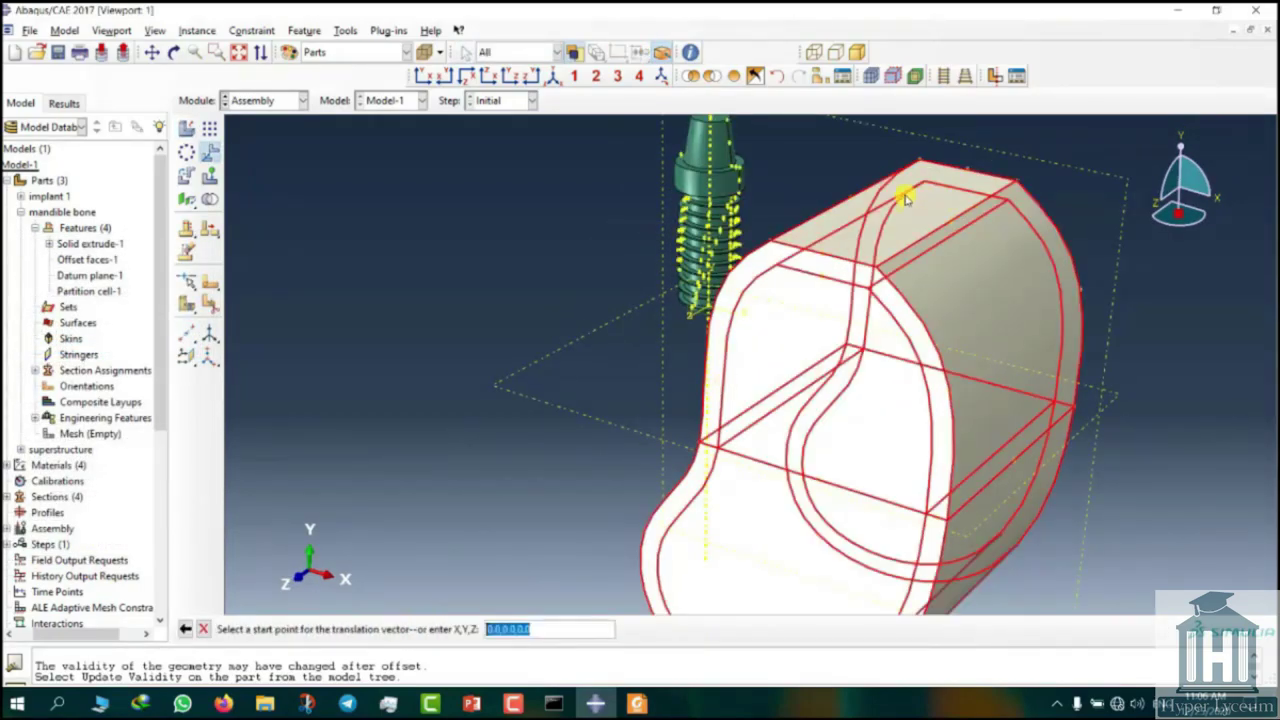
left_click(899, 209)
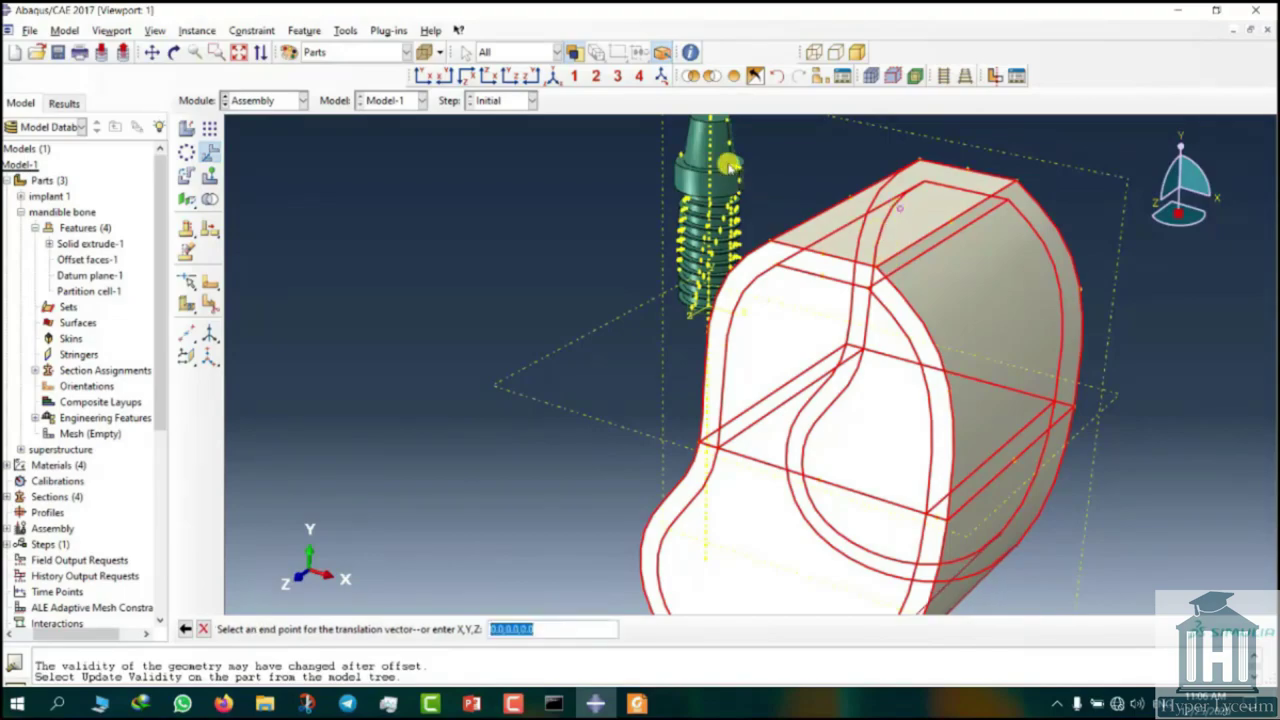
scroll(730, 168, "up", 5)
left_click_drag(720, 243, 595, 425, "ctrl+alt")
left_click(574, 334)
middle_click(614, 340)
scroll(614, 340, "down", 5)
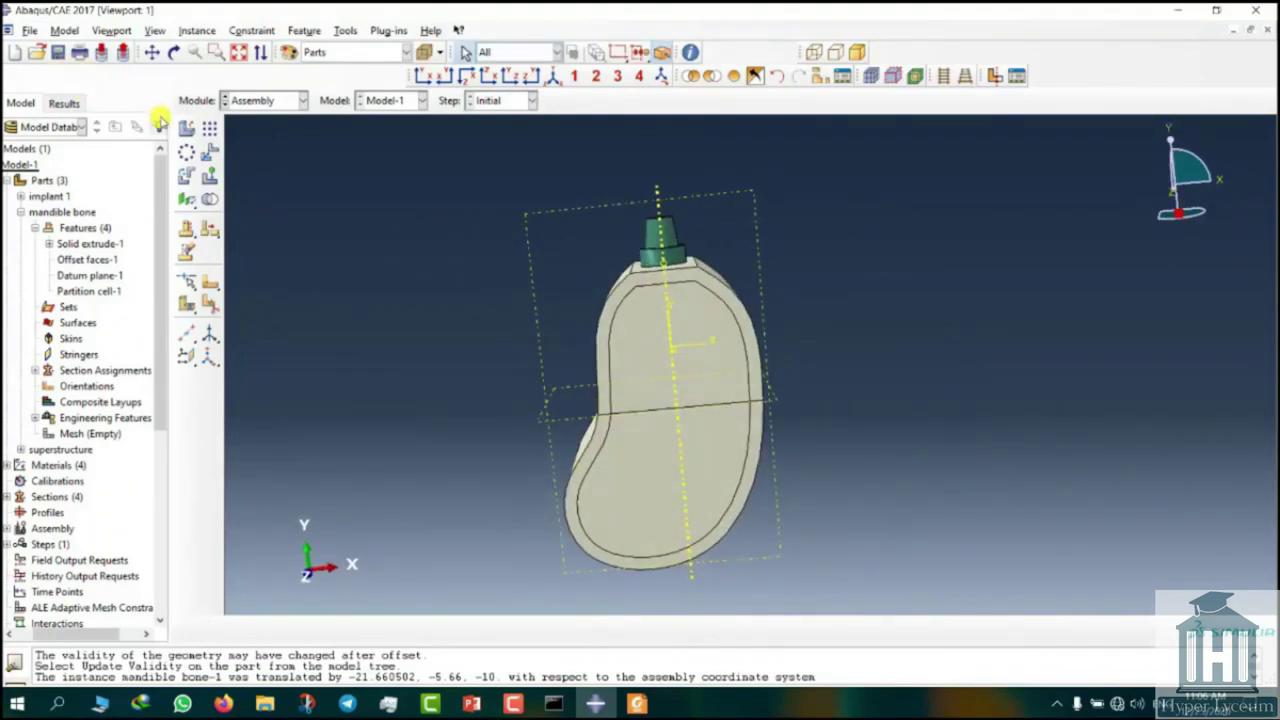
Step: Add a dependent instance of superstructure to the assembly, auto-offset from the other instances
left_click(186, 128)
left_click(83, 363)
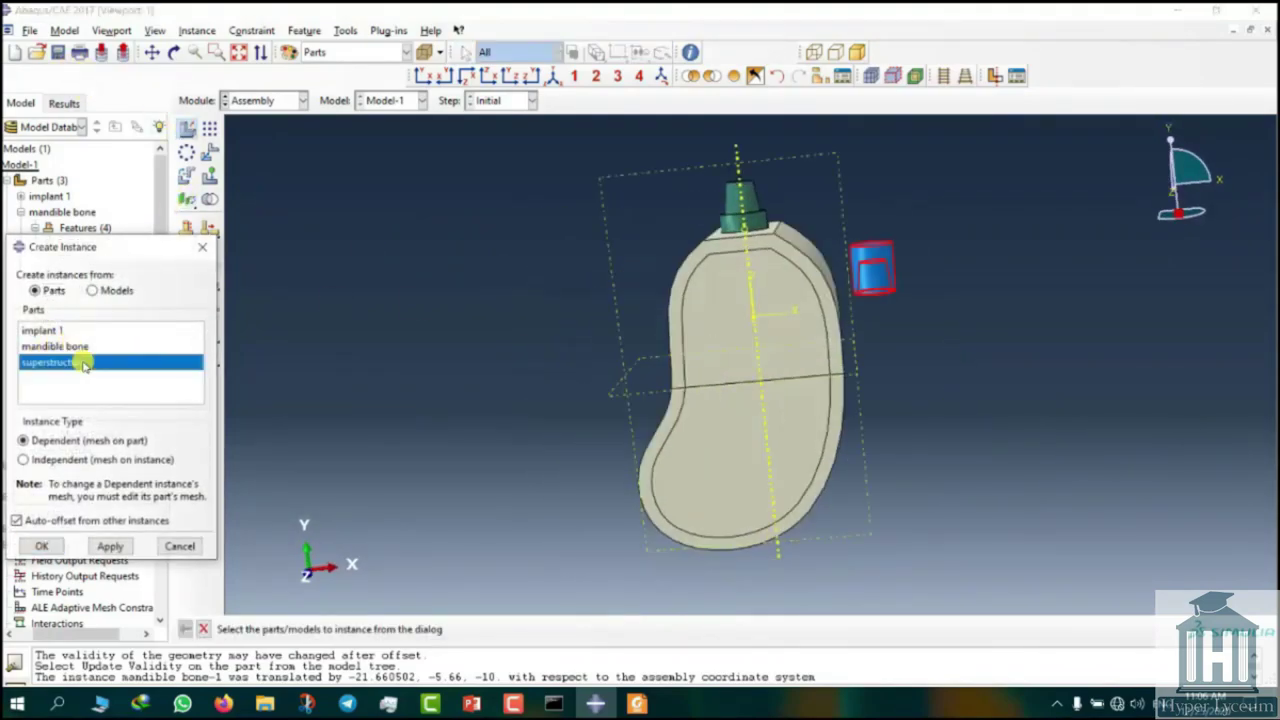
left_click(47, 546)
left_click_drag(883, 417, 706, 291, "ctrl+alt")
middle_click_drag(706, 291, 729, 391, "ctrl+alt")
left_click_drag(729, 391, 766, 405, "ctrl+alt")
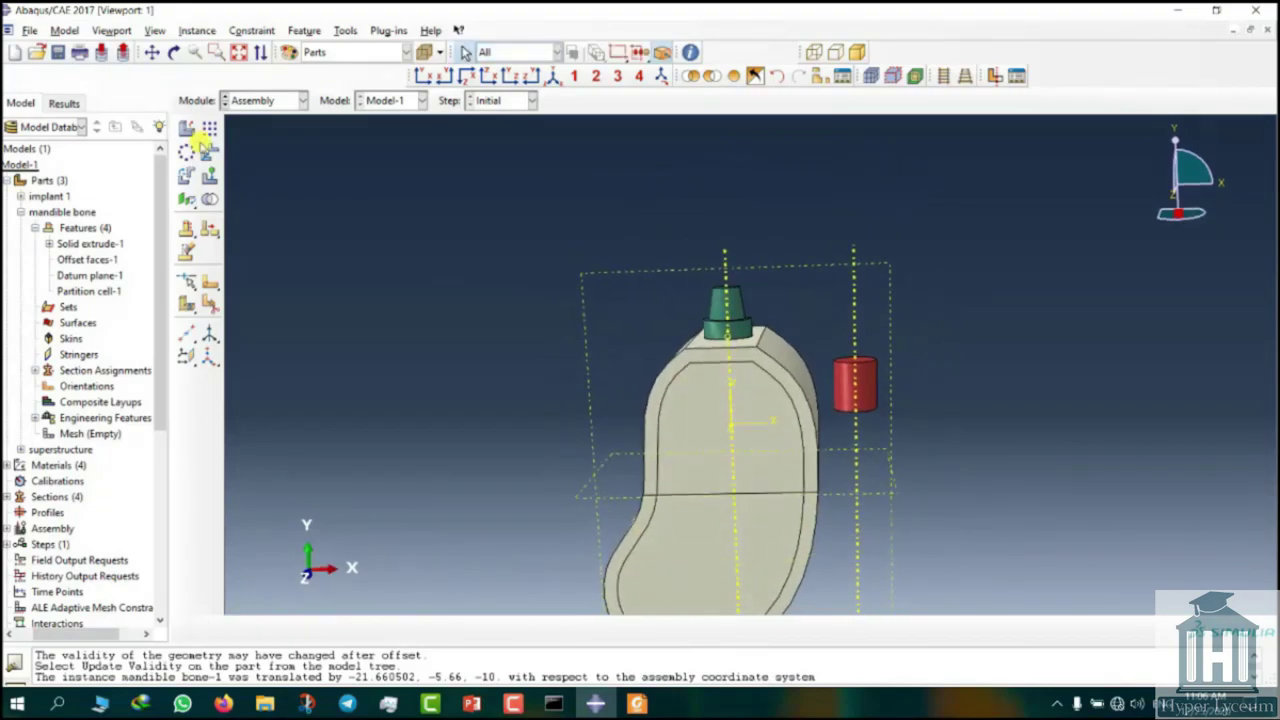
Step: Translate the superstructure instance onto the implant's tapered abutment so that it rests on the collar
left_click(208, 151)
left_click(846, 389)
left_click(374, 629)
scroll(883, 349, "down", 6)
left_click_drag(883, 349, 943, 374, "ctrl+alt")
left_click(943, 374)
scroll(943, 374, "up", 6)
left_click_drag(689, 331, 690, 380, "ctrl+alt")
scroll(690, 380, "down", 3)
left_click(617, 170)
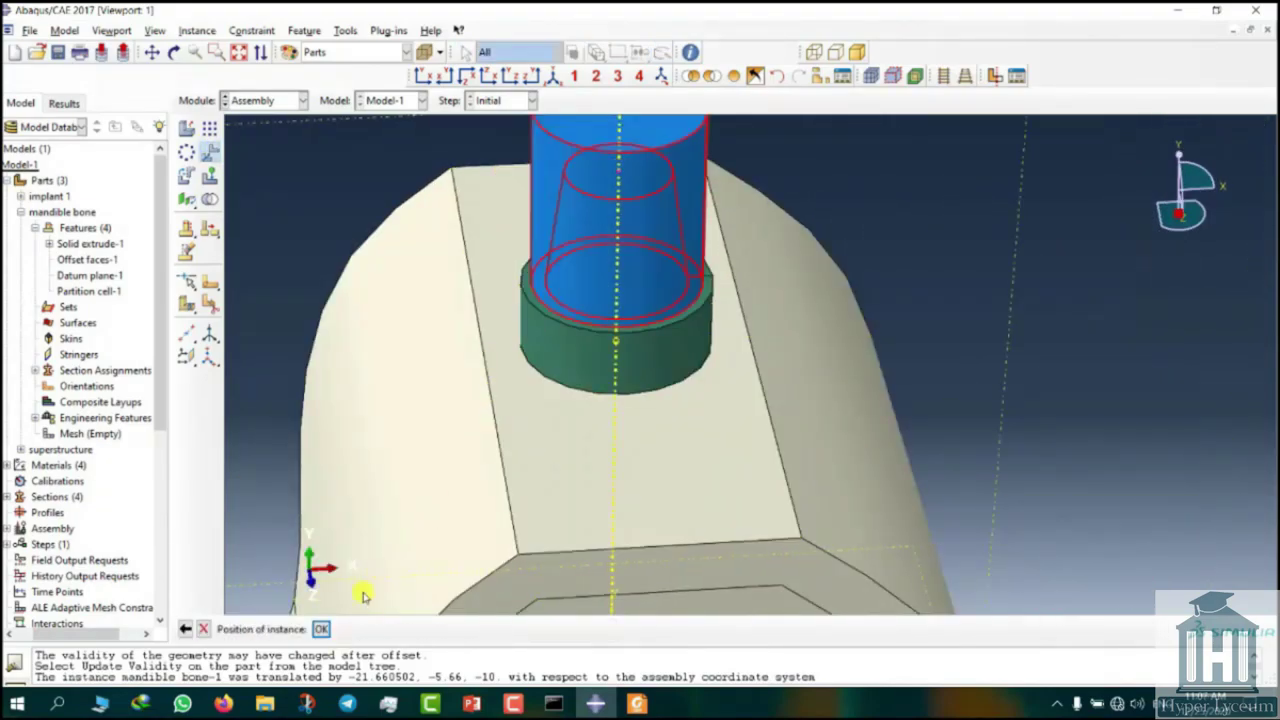
left_click(321, 628)
scroll(663, 437, "down", 3)
left_click_drag(663, 437, 732, 378, "ctrl+alt")
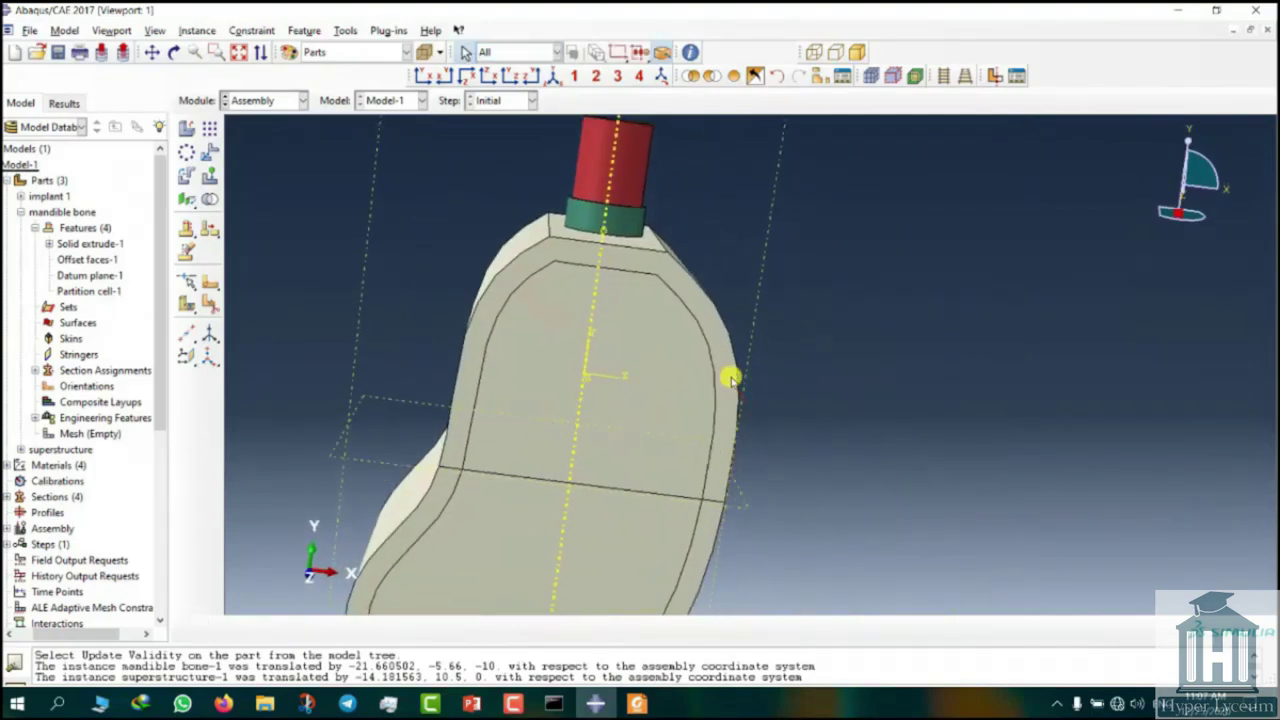
scroll(731, 378, "up", 5)
left_click_drag(800, 449, 734, 451, "ctrl+alt")
Step: Cut the implant's geometry out of the mandible bone as a new part named c-mandible, suppressing the original instances
left_click(197, 30)
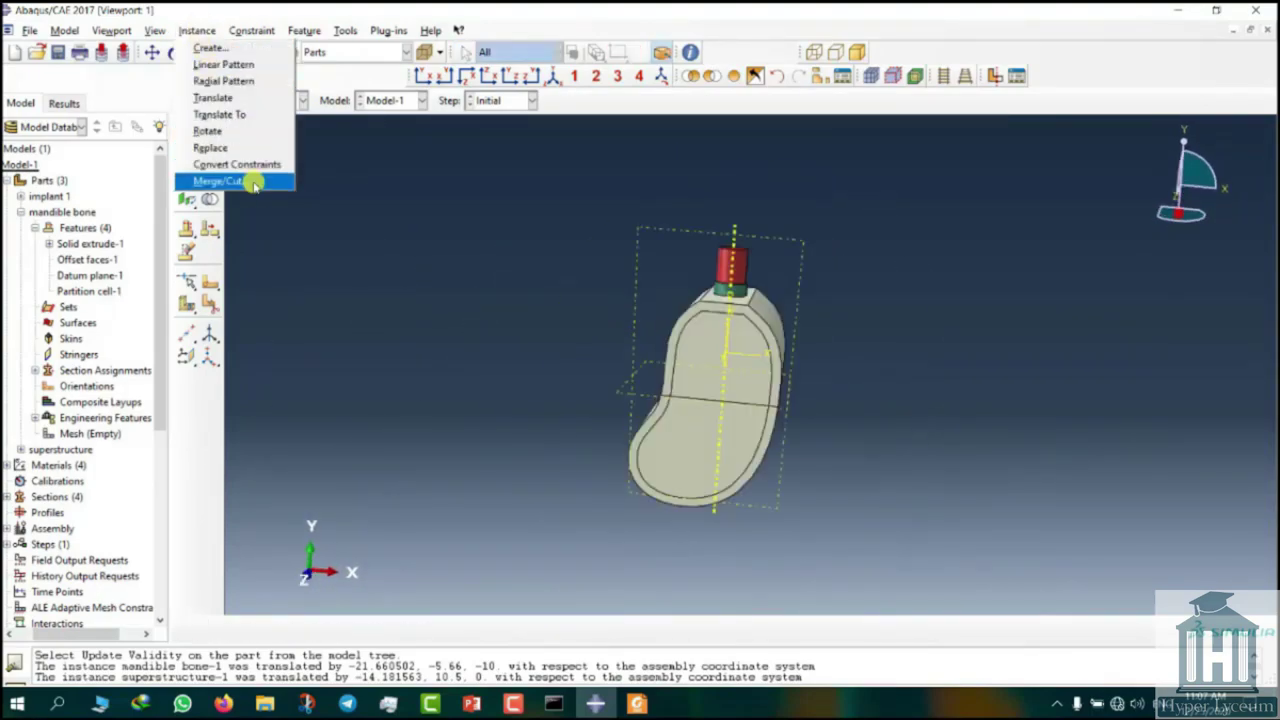
left_click(255, 185)
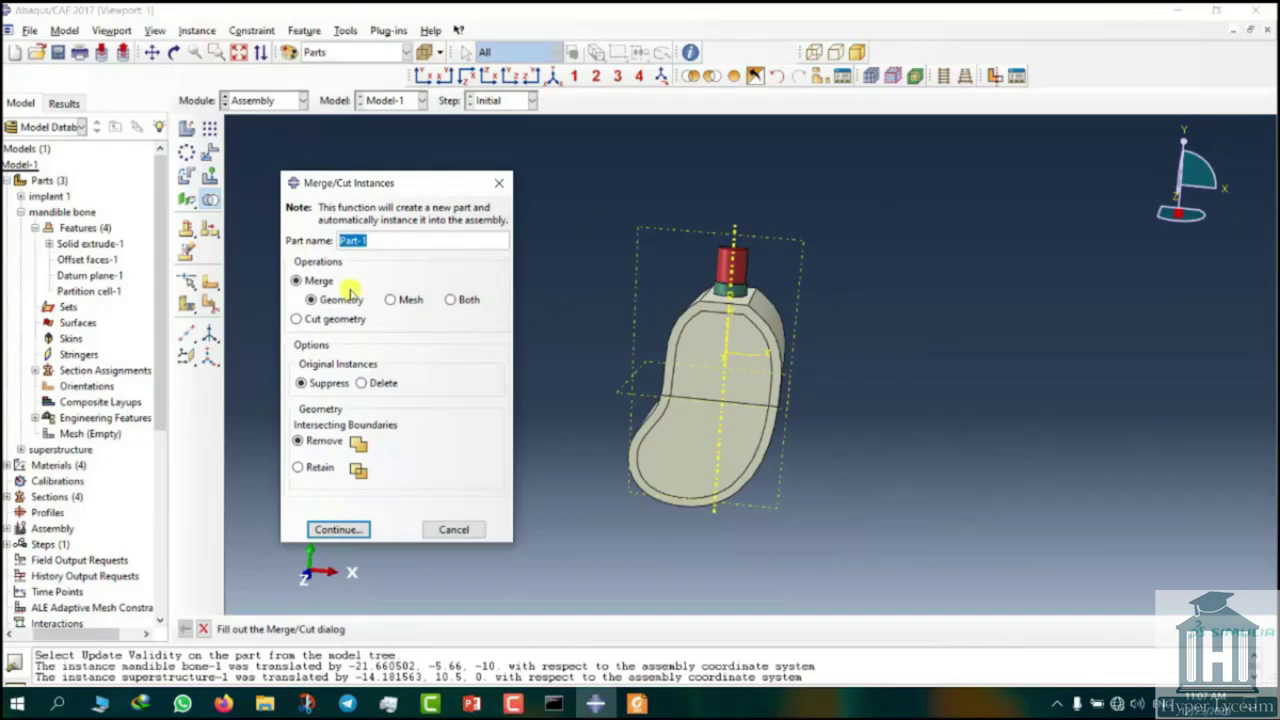
left_click(335, 319)
type("c-mandible")
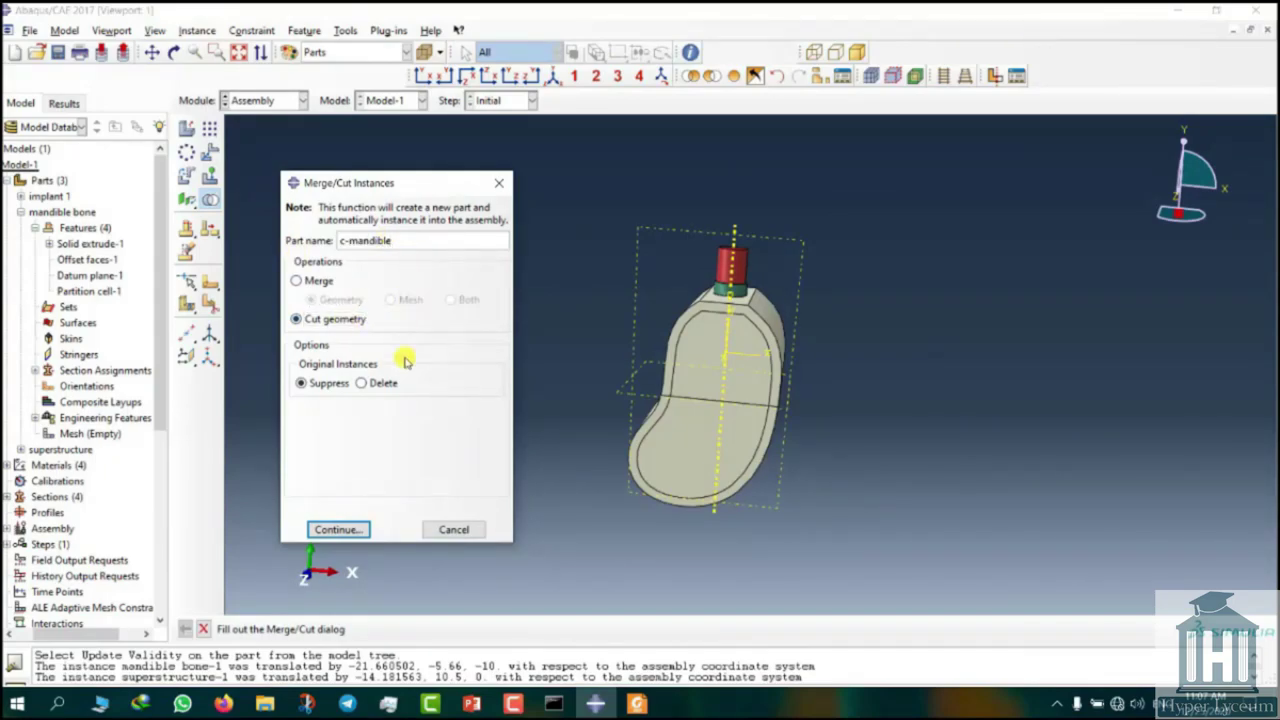
left_click(338, 529)
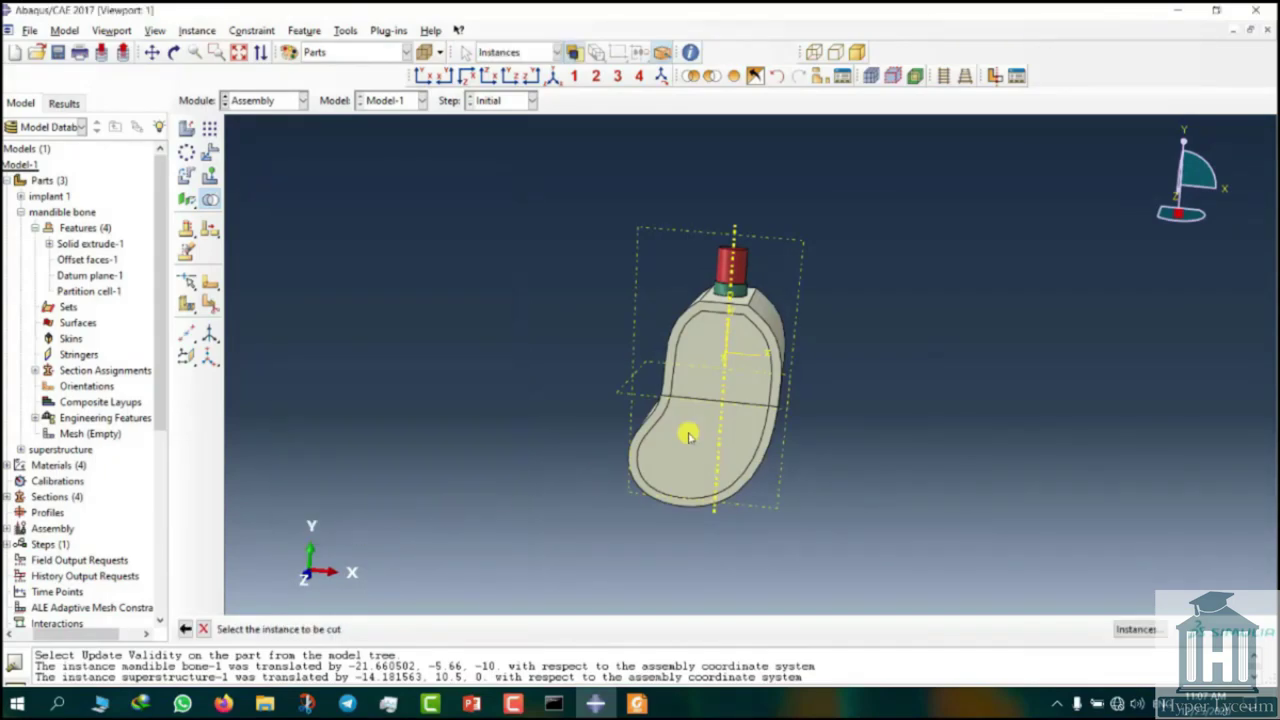
left_click(689, 435)
scroll(689, 435, "up", 5)
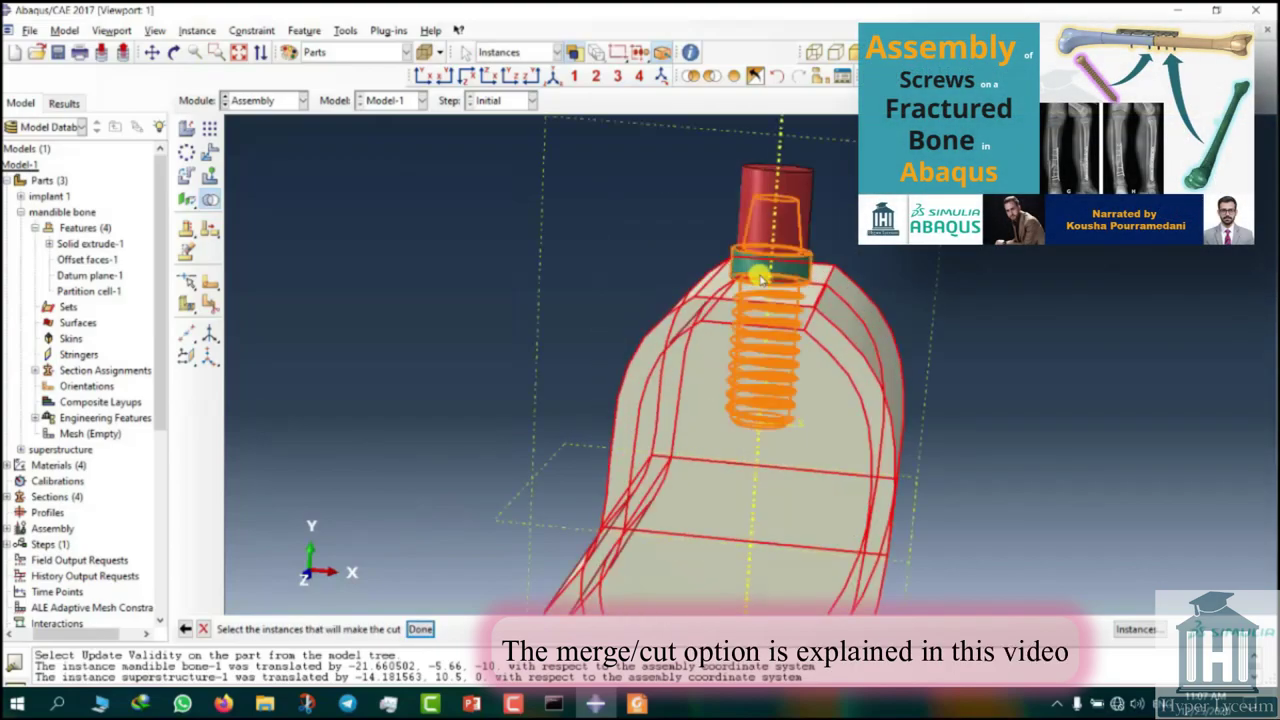
left_click(420, 629)
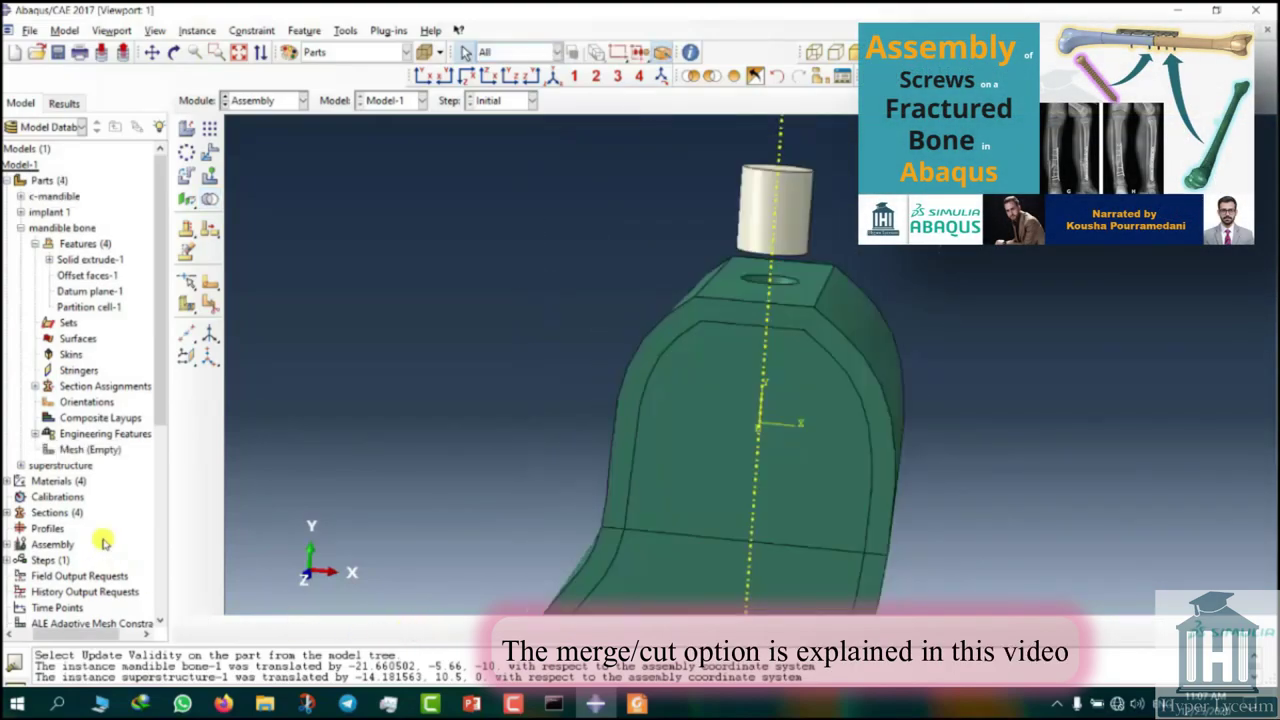
Step: Inspect the threaded hole inside the cut mandible with a Z-plane view cut, shifting the cut position slightly
left_click(821, 76)
left_click_drag(797, 479, 783, 363, "ctrl+alt")
left_click(842, 76)
left_click(27, 320)
left_click(27, 337)
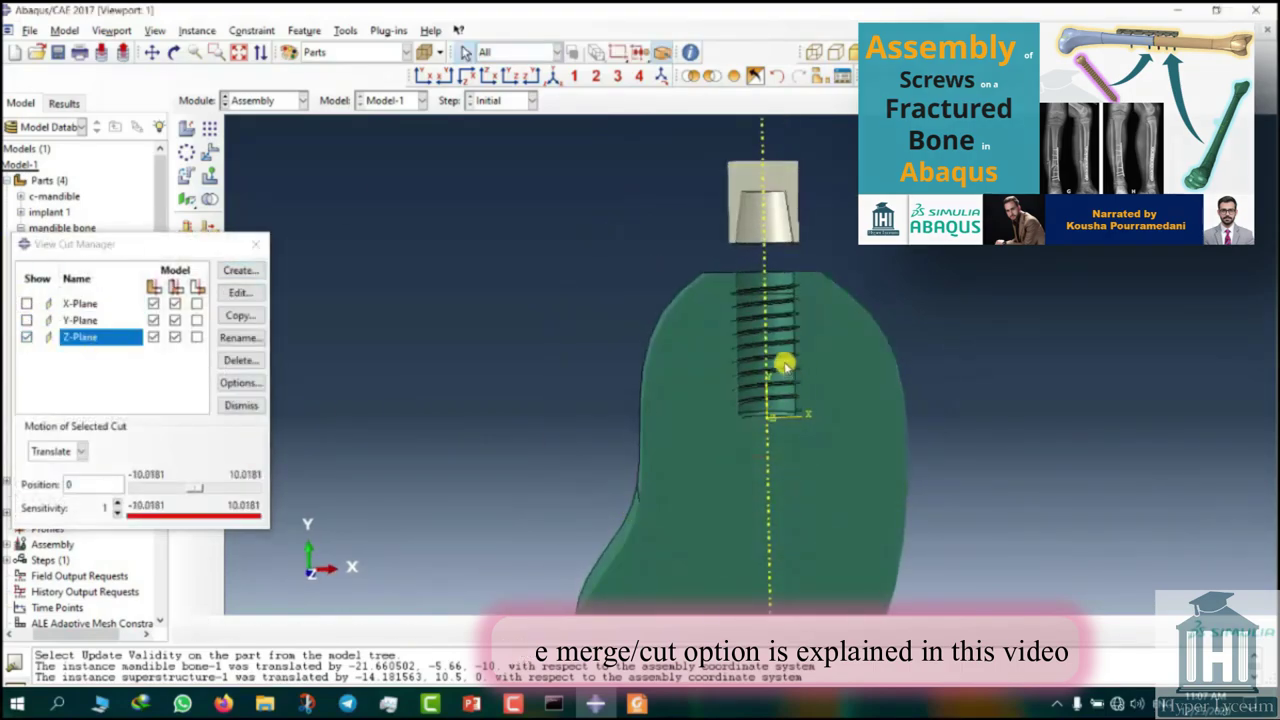
scroll(783, 363, "up", 4)
left_click_drag(192, 488, 189, 490)
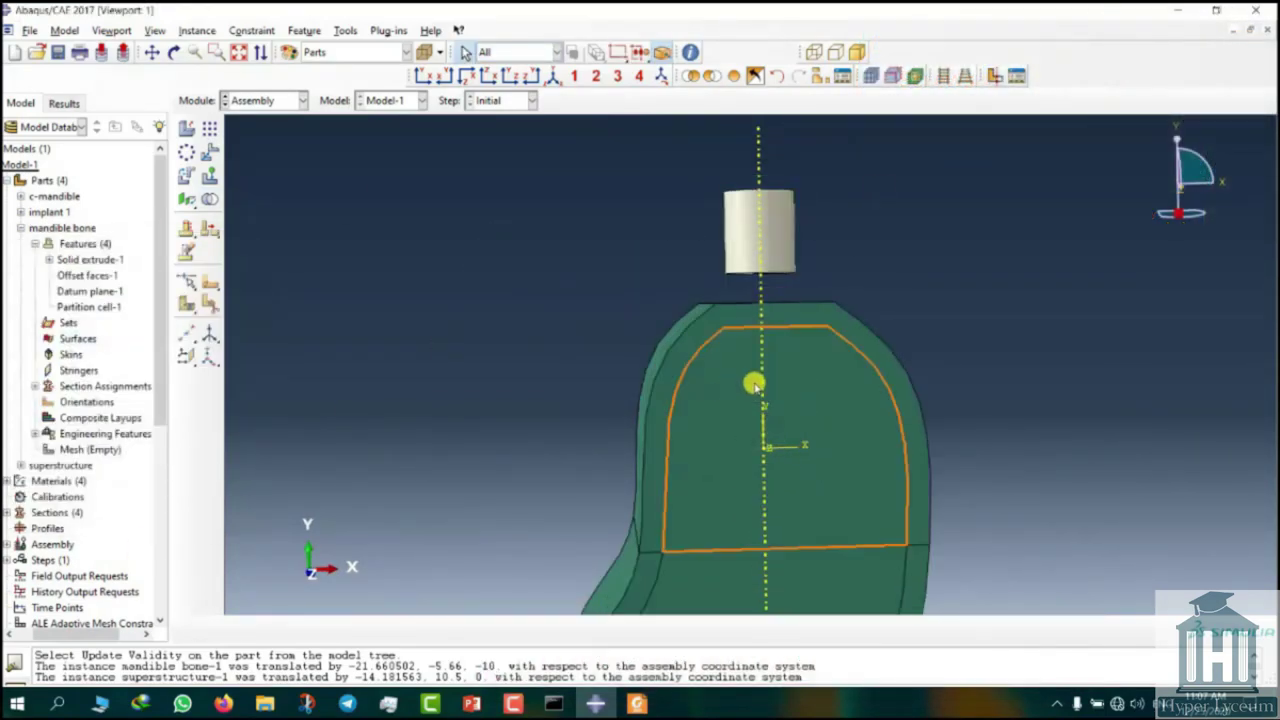
Step: Resume the suppressed implant 1-1 instance in the assembly
left_click(21, 228)
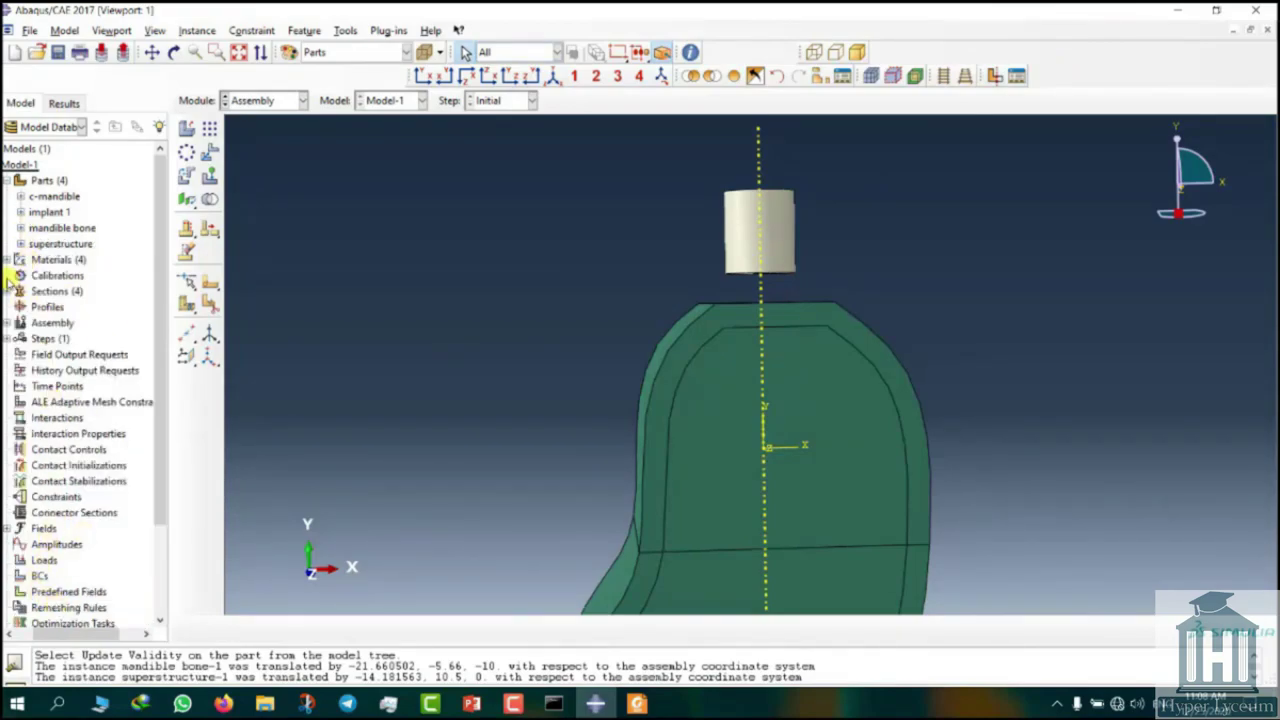
left_click(7, 322)
left_click(21, 338)
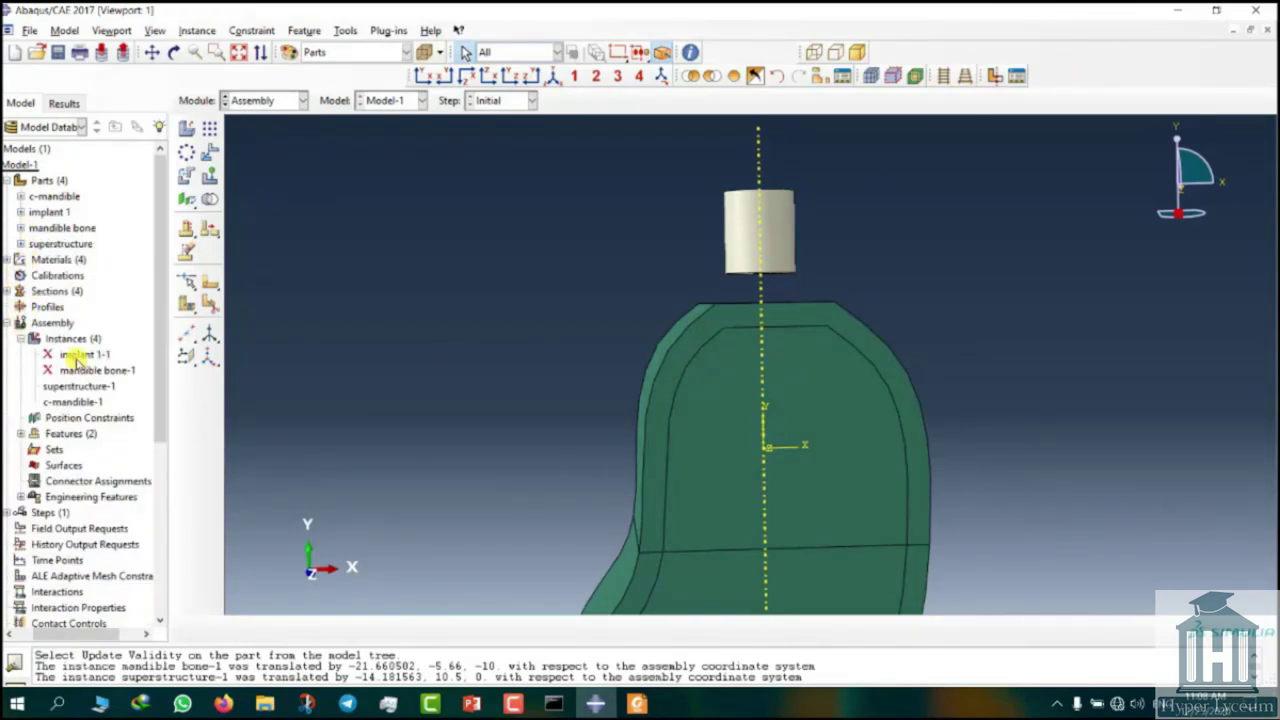
right_click(68, 354)
left_click(200, 627)
scroll(840, 426, "down", 3)
middle_click_drag(840, 426, 755, 349, "ctrl+alt")
left_click_drag(755, 349, 740, 381, "ctrl+alt")
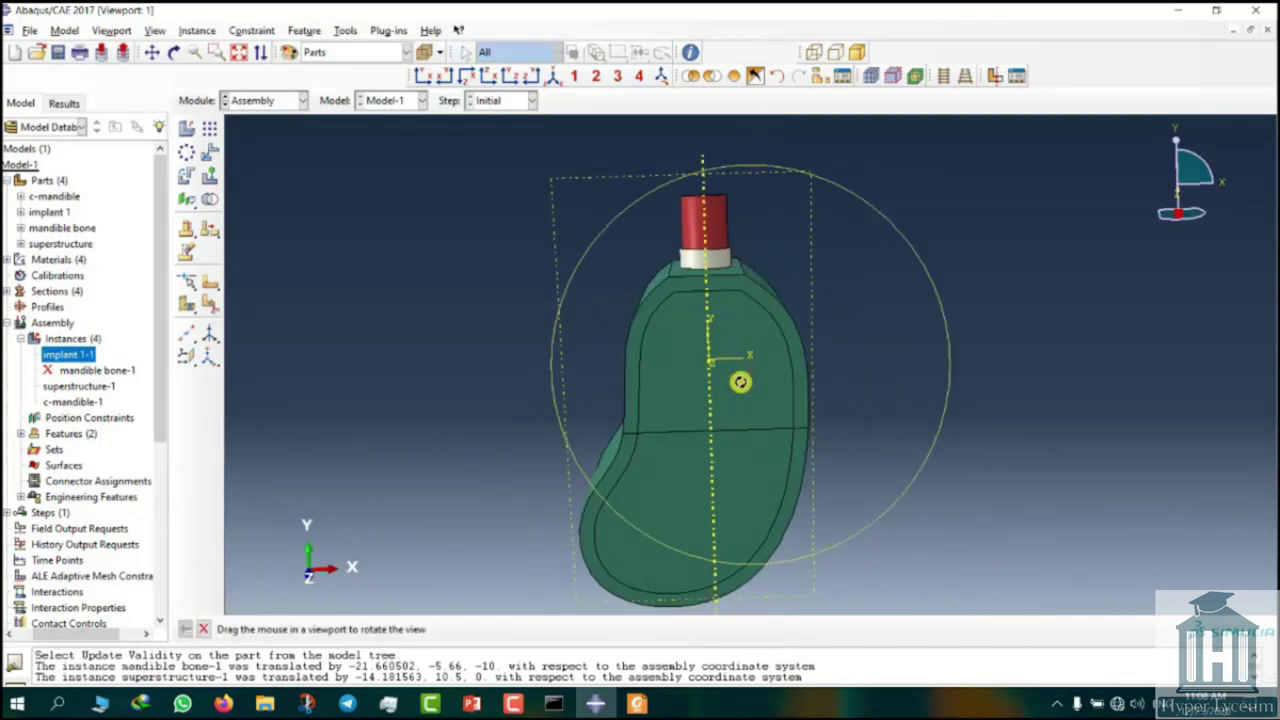
middle_click_drag(780, 400, 760, 357, "ctrl+alt")
Step: Switch to the Step module and create a Static, General step named Step-1 after the Initial step
left_click(285, 102)
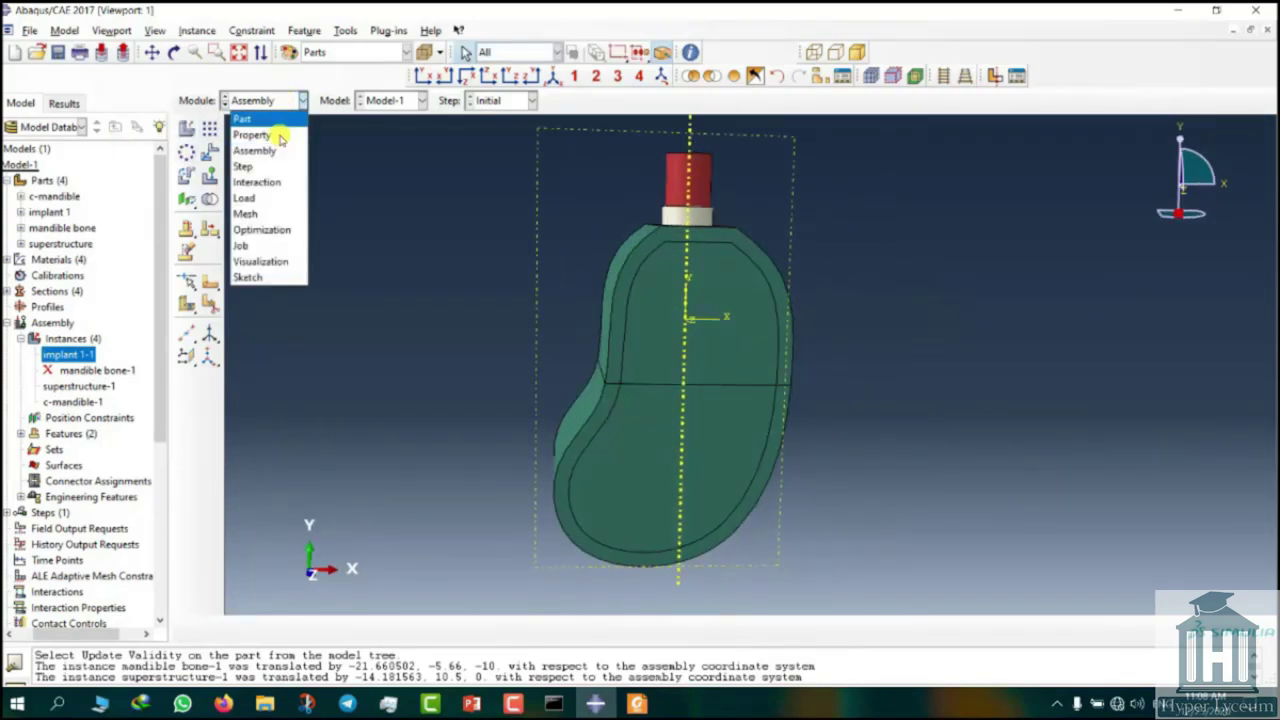
left_click(252, 157)
left_click(187, 129)
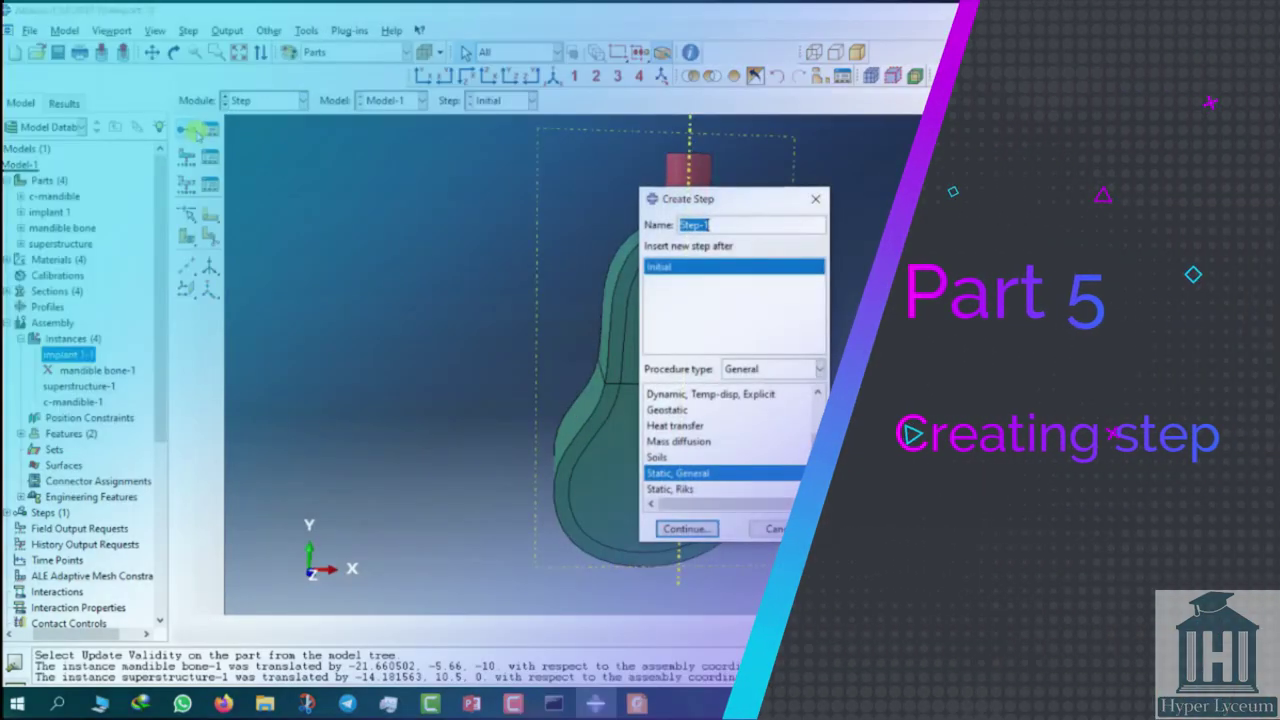
left_click(686, 528)
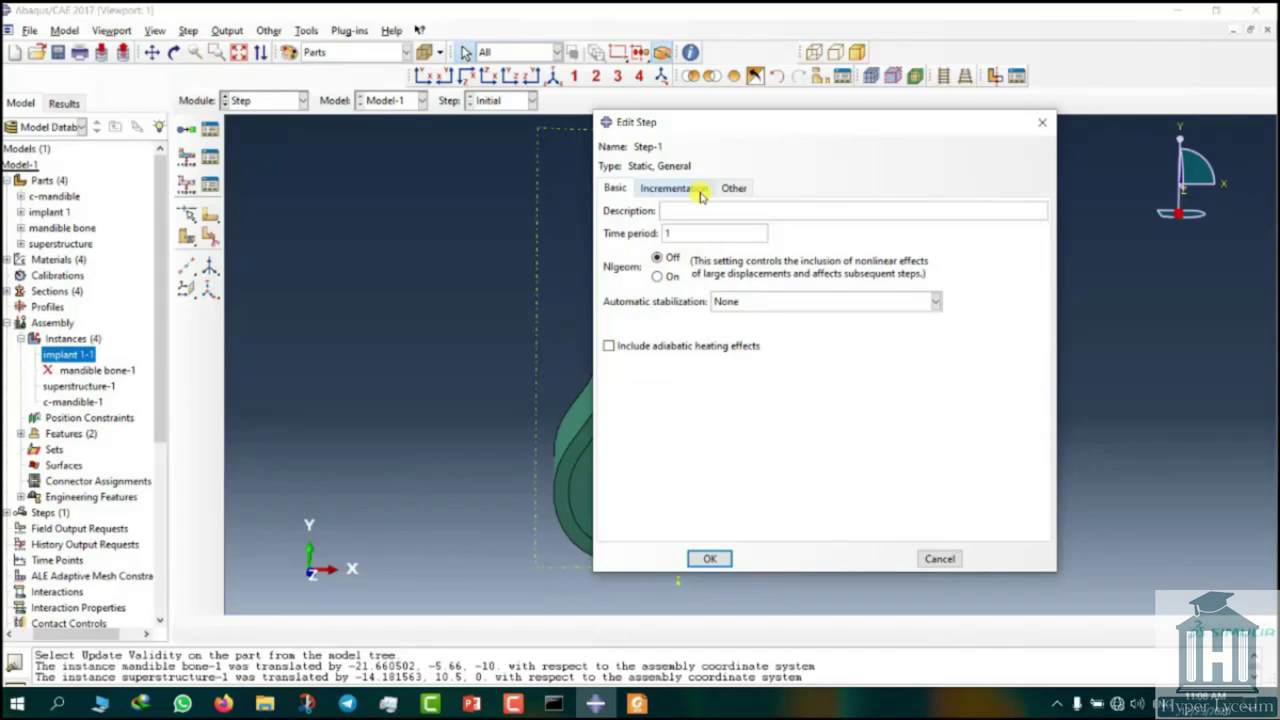
Step: Set the step's maximum number of increments to 1000000 and its increment sizes to 0.01 initial, 1E-007 minimum and 0.1 maximum
left_click(700, 193)
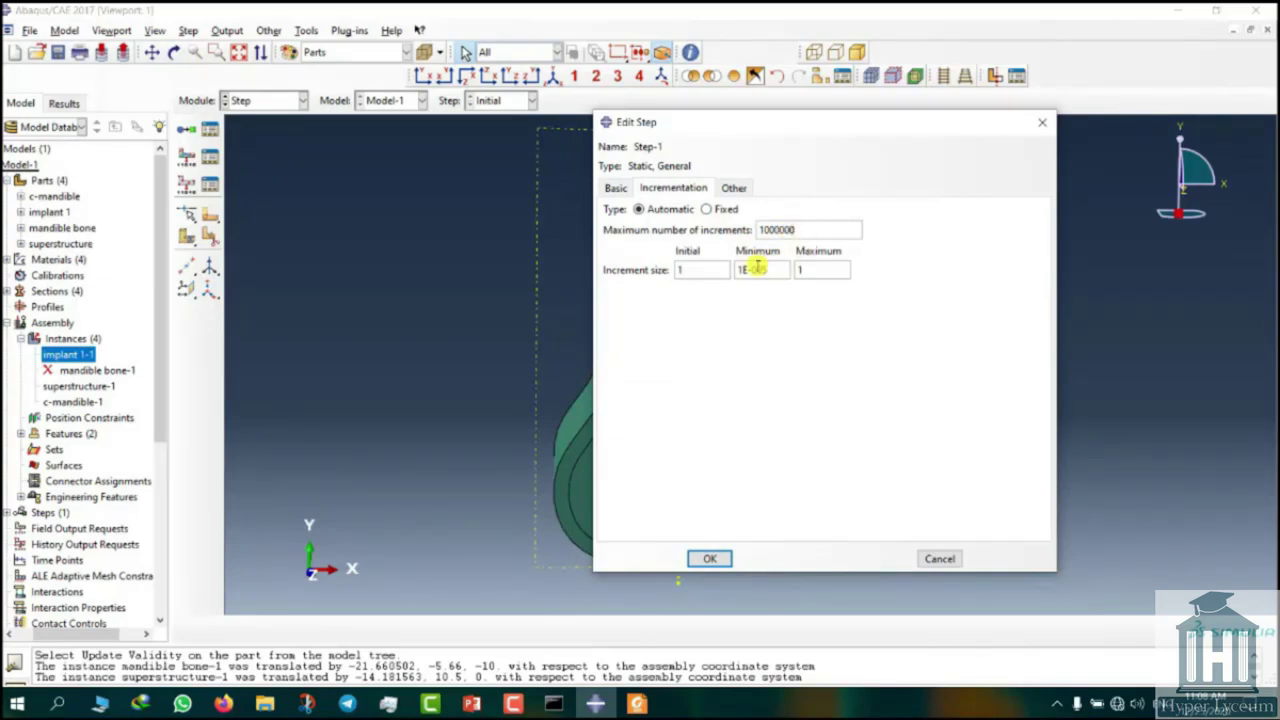
left_click_drag(709, 275, 537, 280)
type("0.01")
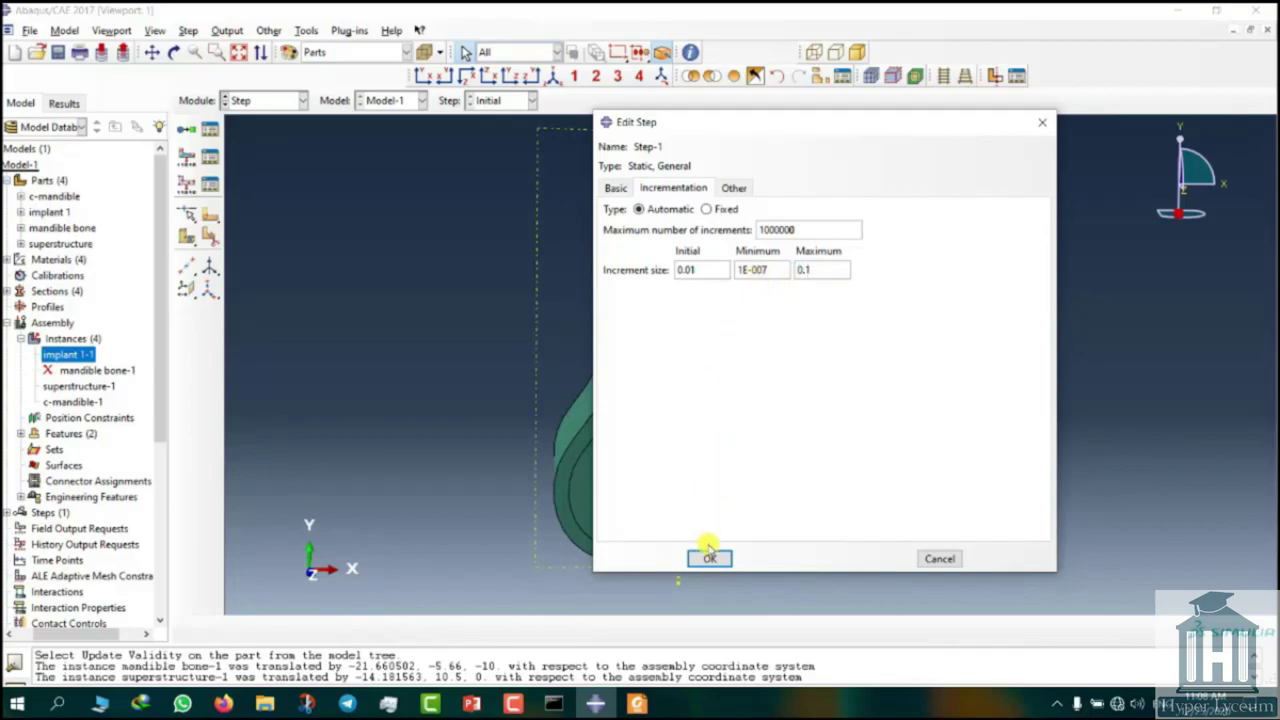
left_click(708, 557)
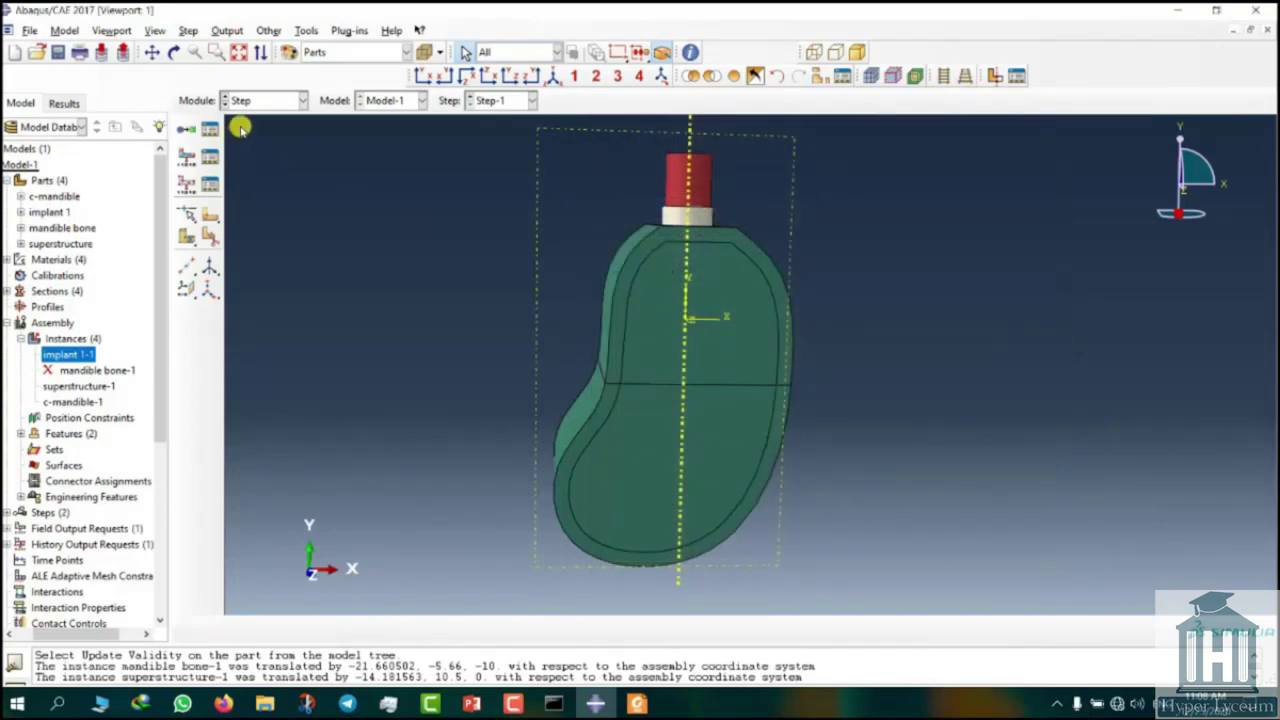
Step: Deactivate the history output request H-Output-1
left_click(209, 190)
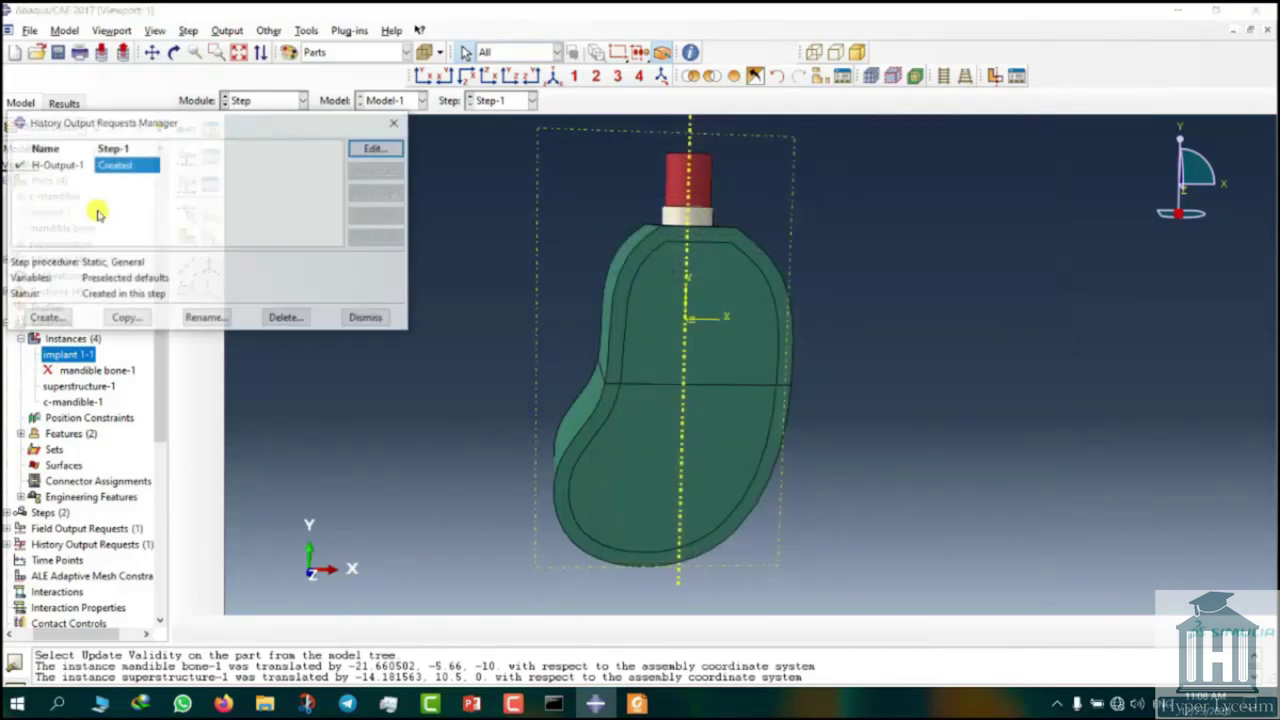
left_click(19, 166)
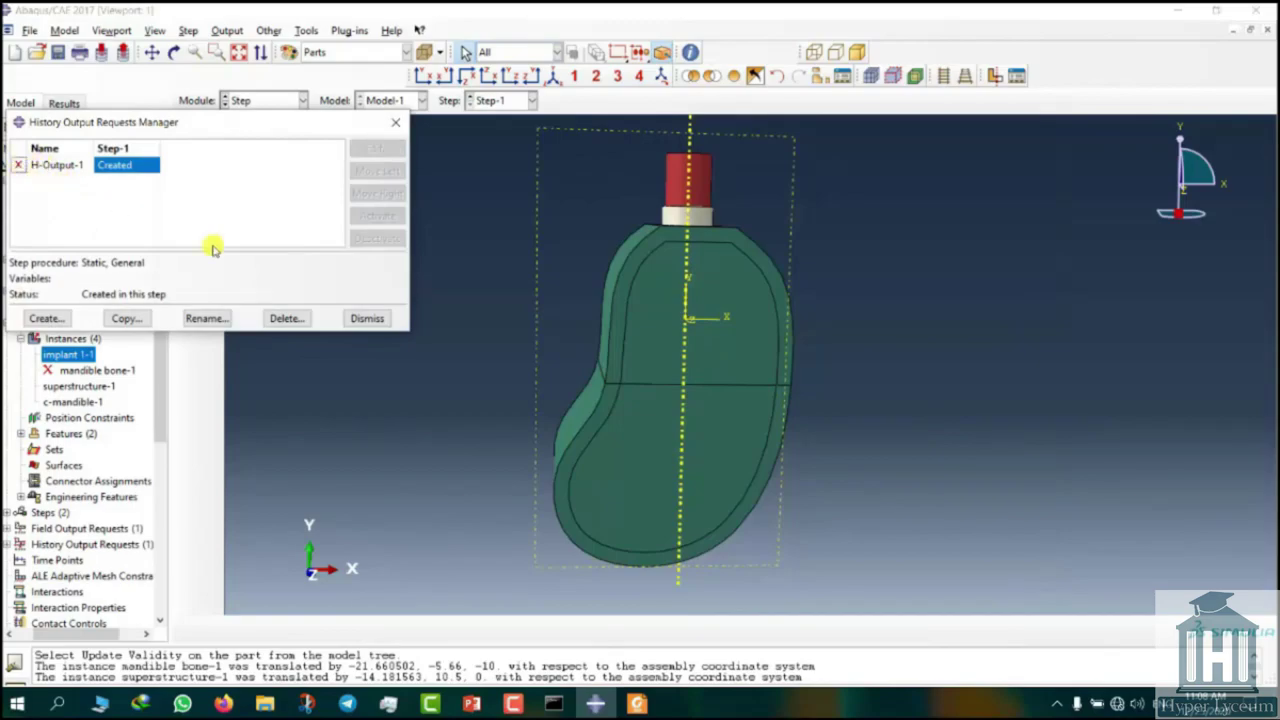
left_click(358, 313)
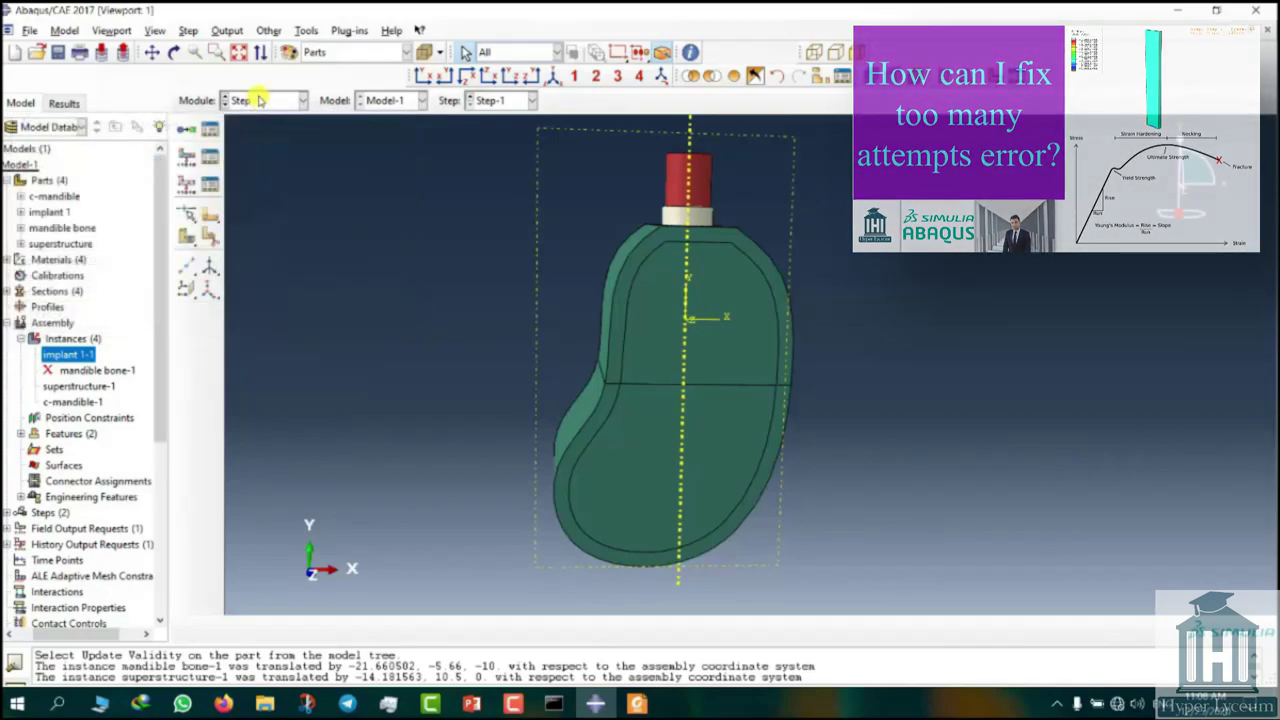
Step: Switch to the Interaction module and create a reference point at the centre of the superstructure's top face
left_click(258, 100)
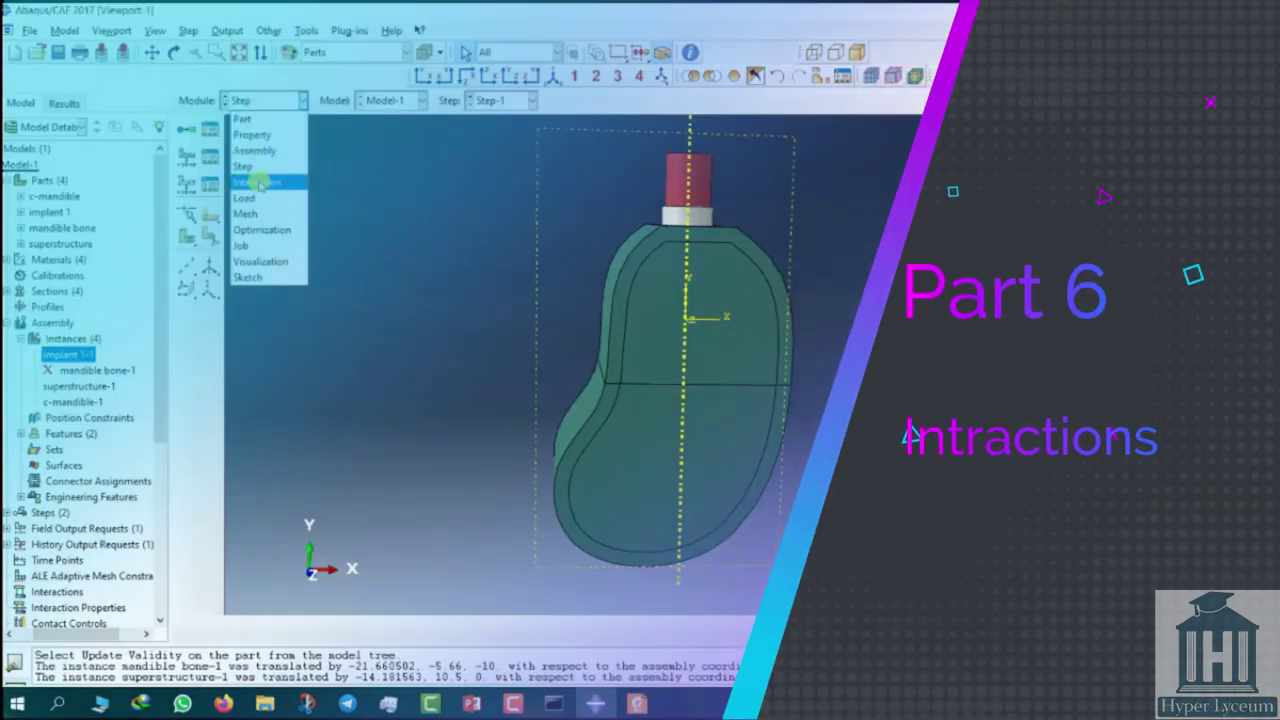
left_click(257, 182)
left_click_drag(736, 469, 783, 521, "ctrl+alt")
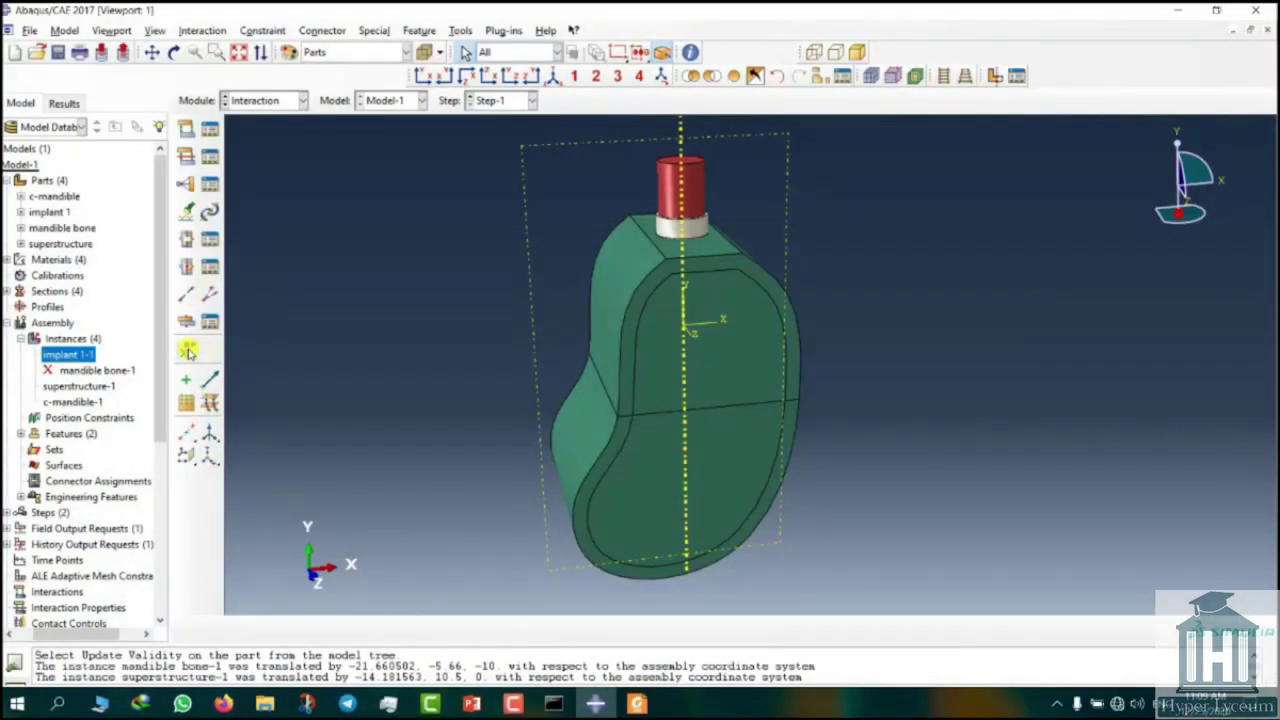
left_click(186, 348)
scroll(700, 180, "up", 5)
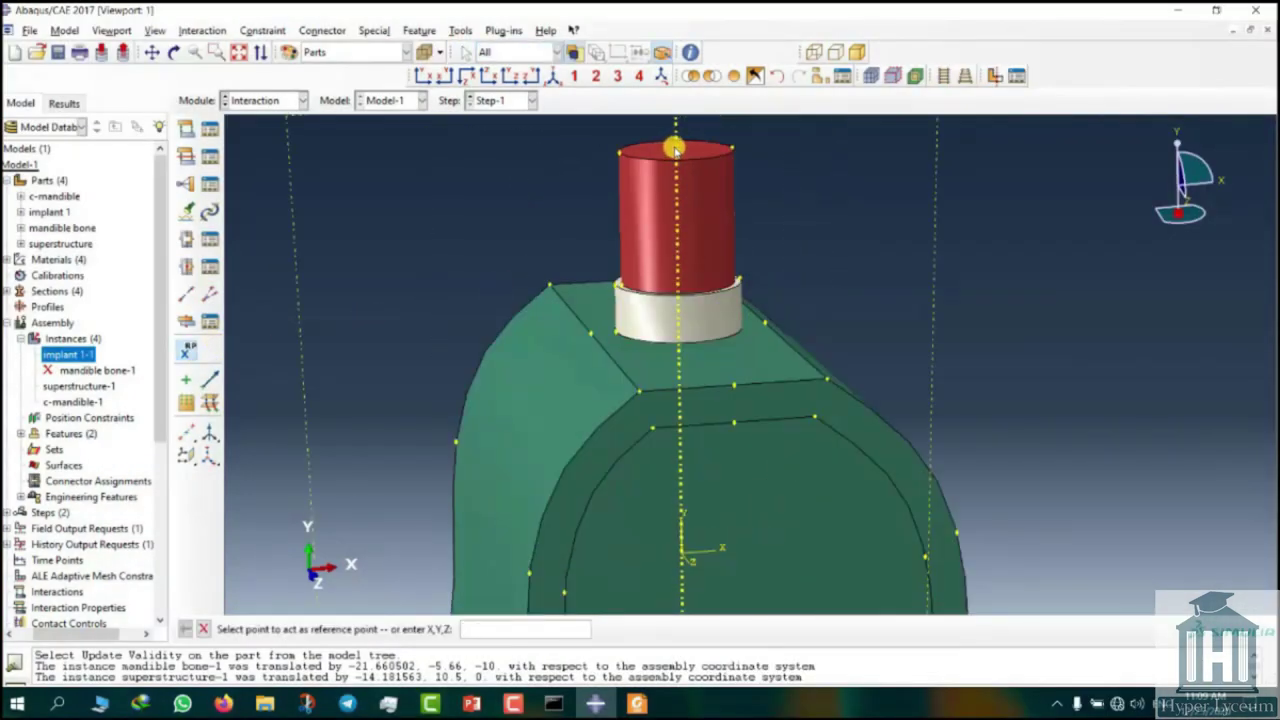
left_click(677, 150)
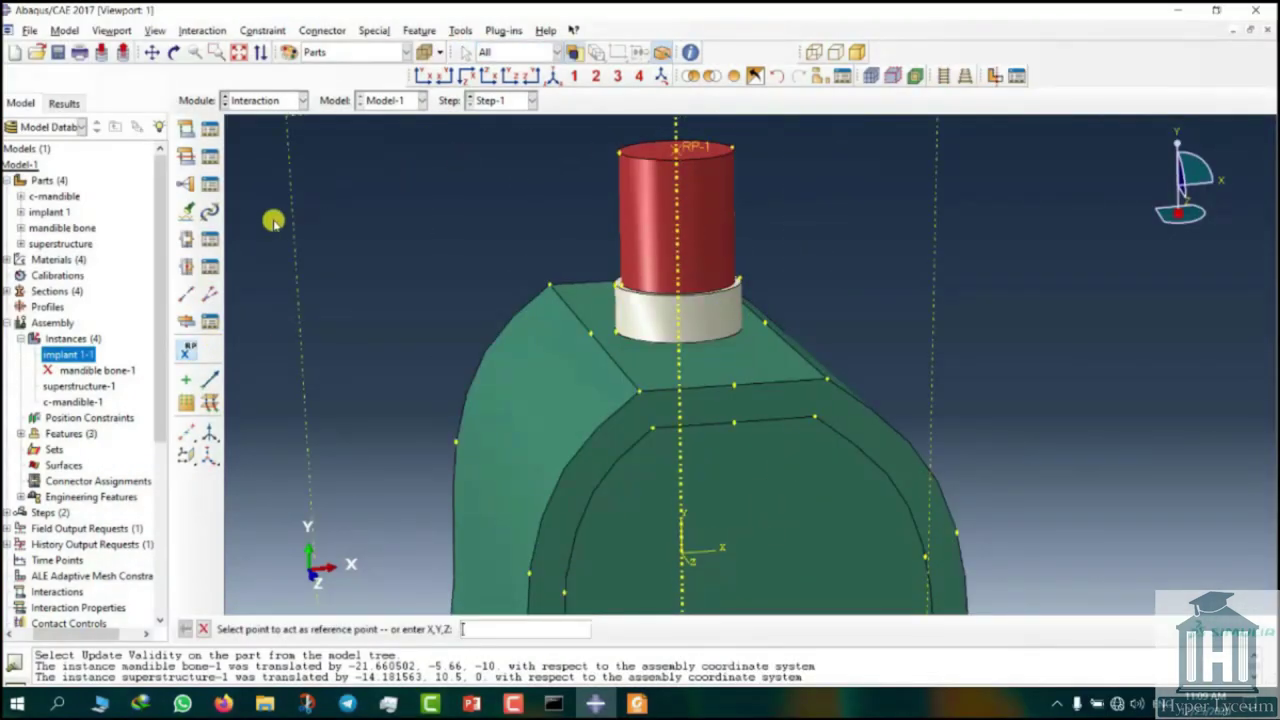
Step: Create a kinematic coupling between the reference point and the superstructure's top face, constraining all six degrees of freedom
left_click(190, 184)
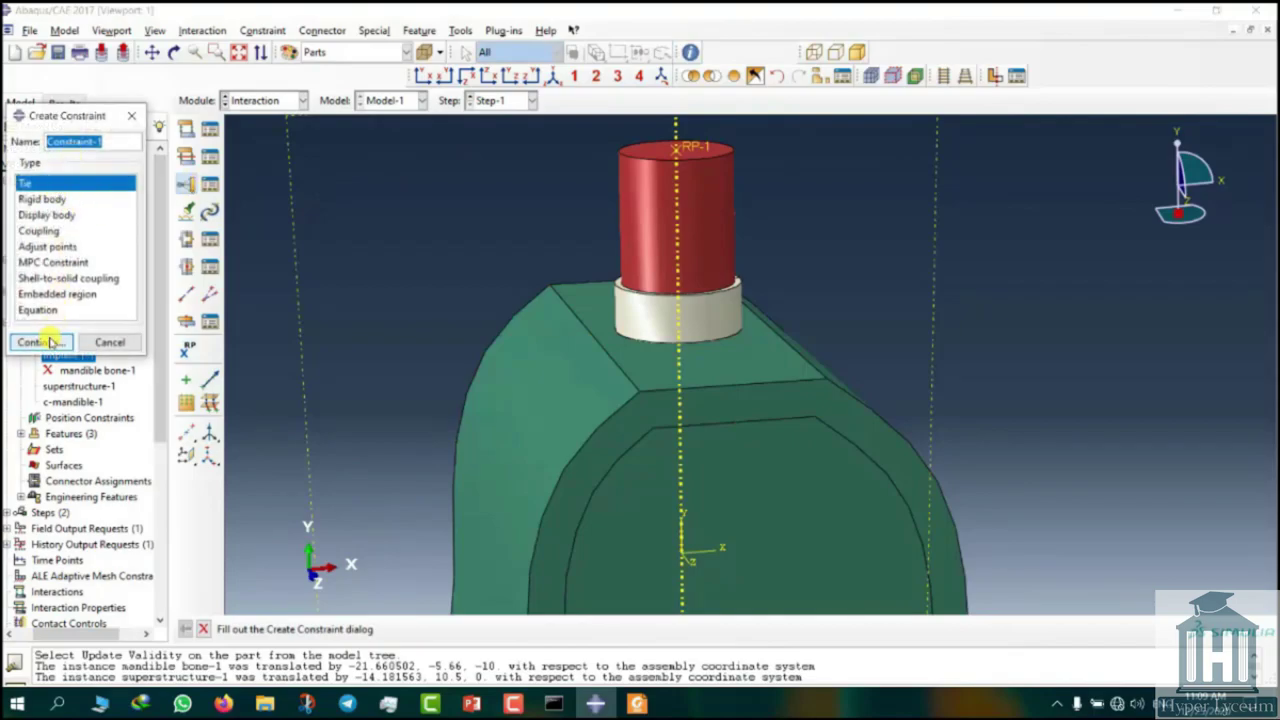
left_click(45, 231)
left_click(40, 342)
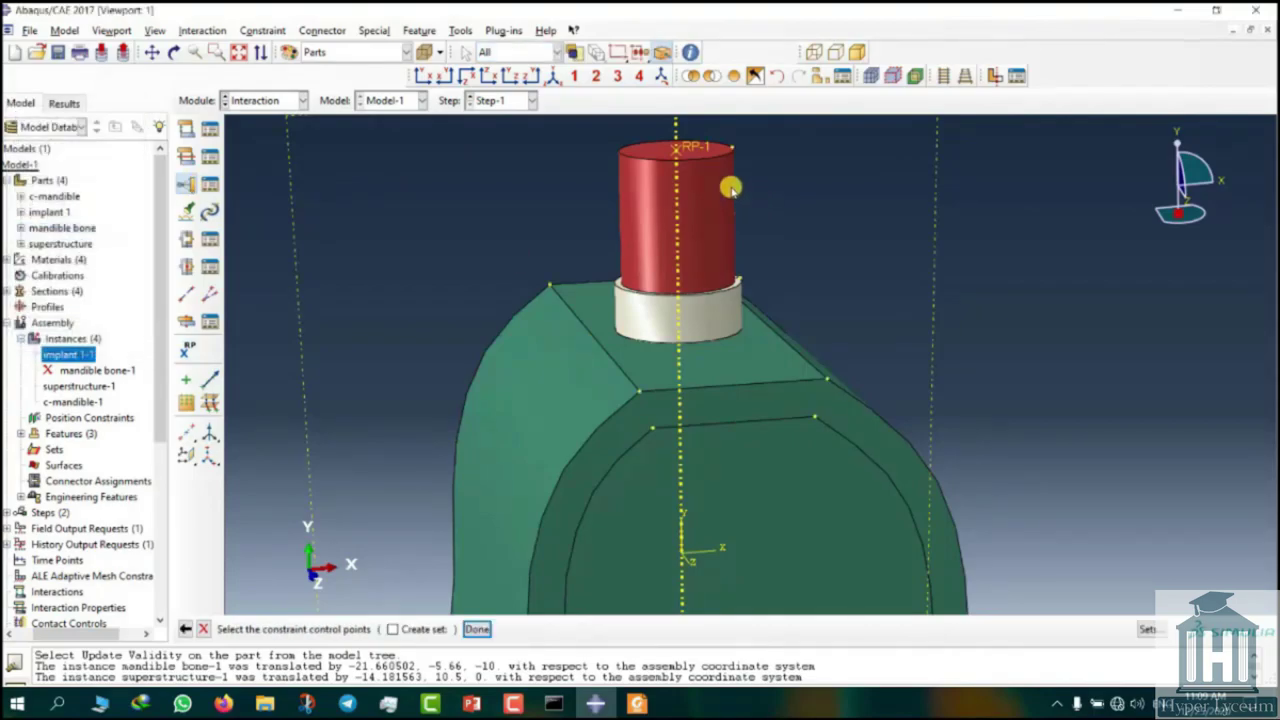
left_click(476, 628)
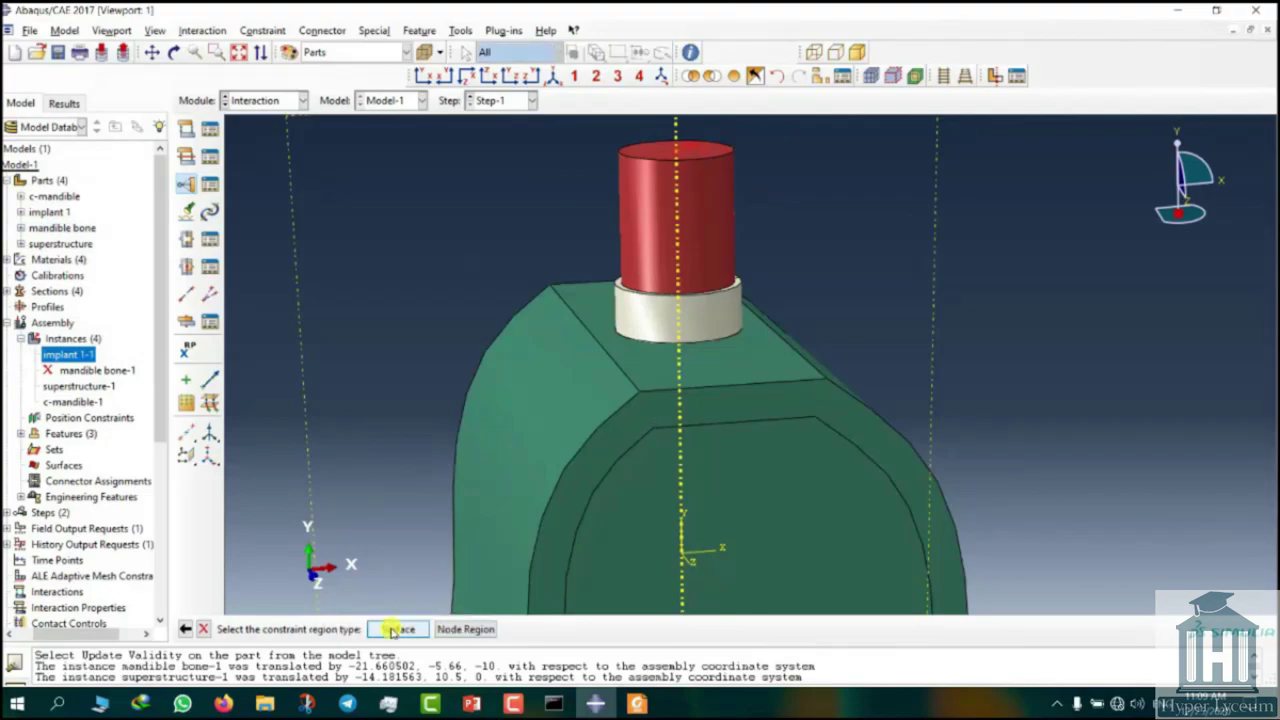
left_click(397, 626)
left_click(628, 151)
left_click(551, 630)
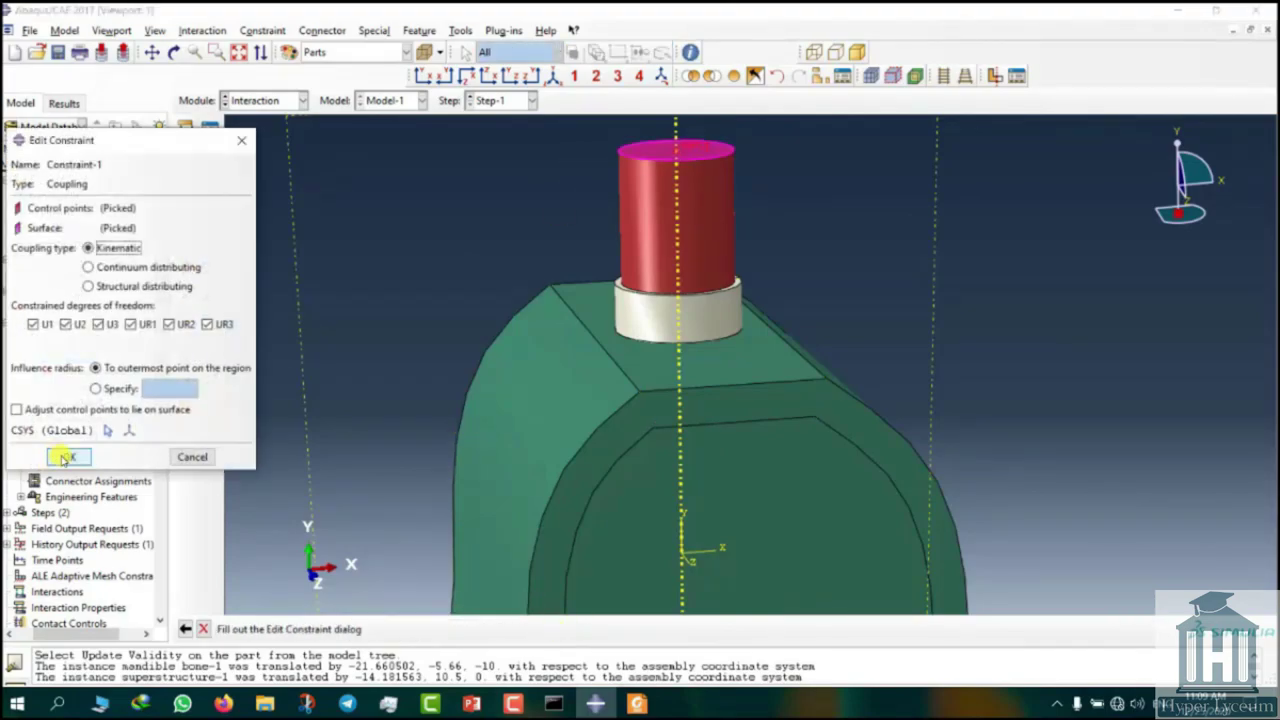
left_click(69, 454)
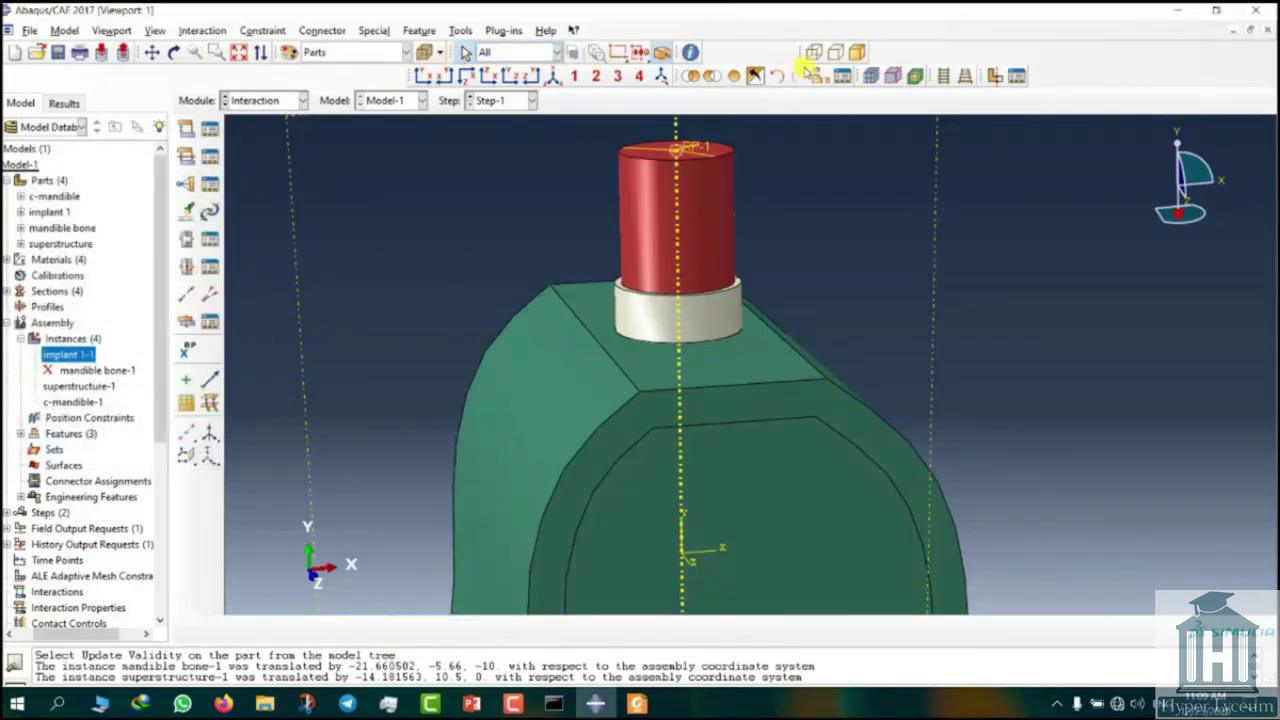
Step: Hide the superstructure instance from the display to expose the implant's tapered post
left_click(709, 77)
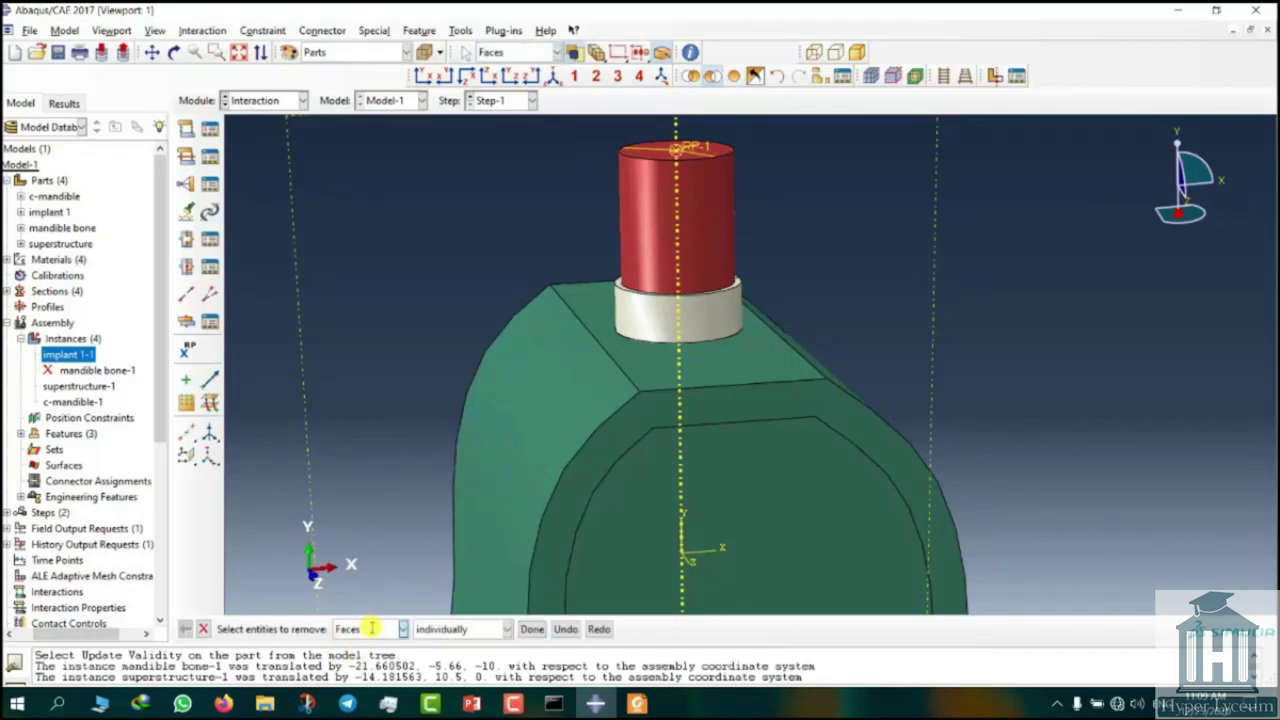
left_click(371, 628)
left_click(356, 680)
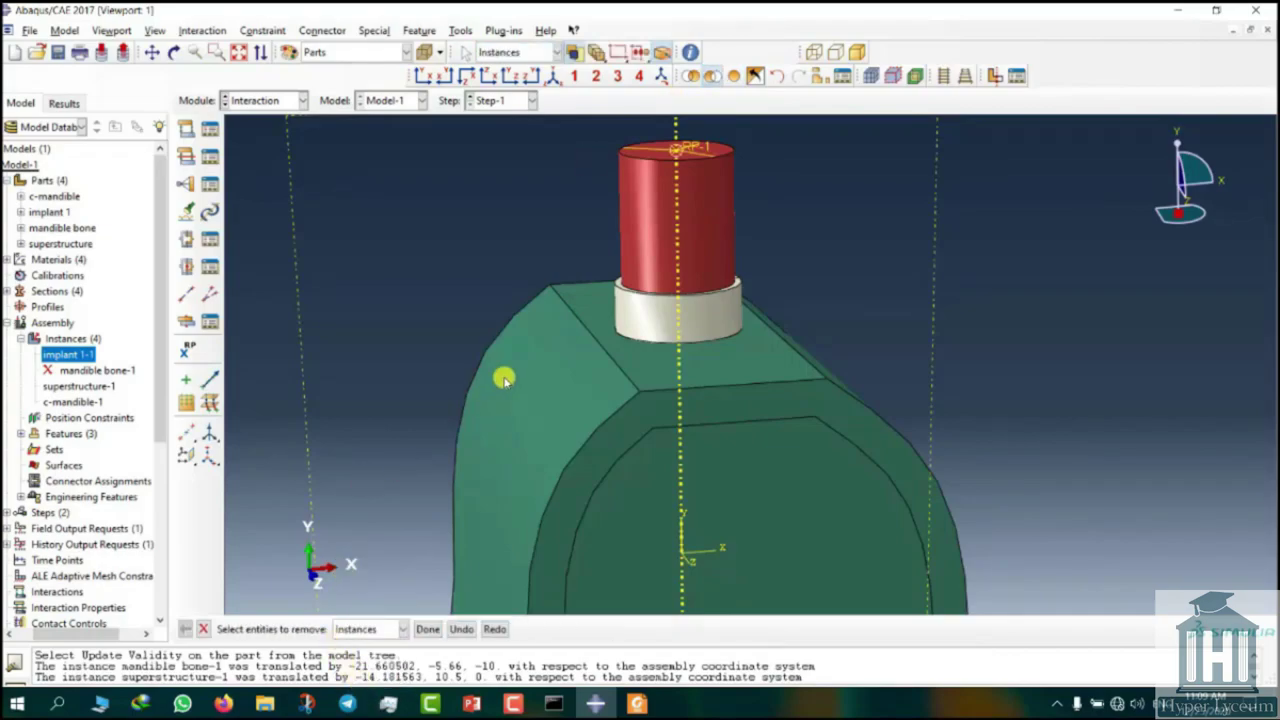
left_click(637, 271)
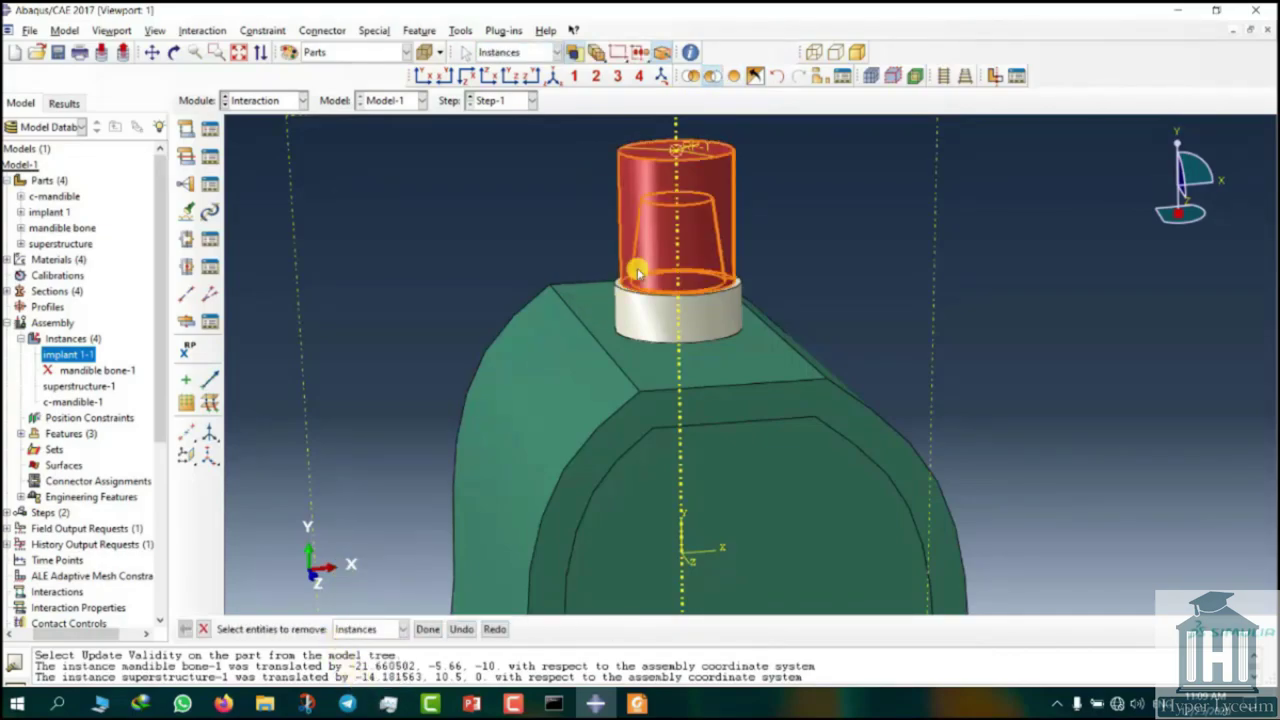
left_click(427, 630)
Step: Start a tie constraint with the tapered post of the implant, including its top face, as the master surface
left_click(184, 187)
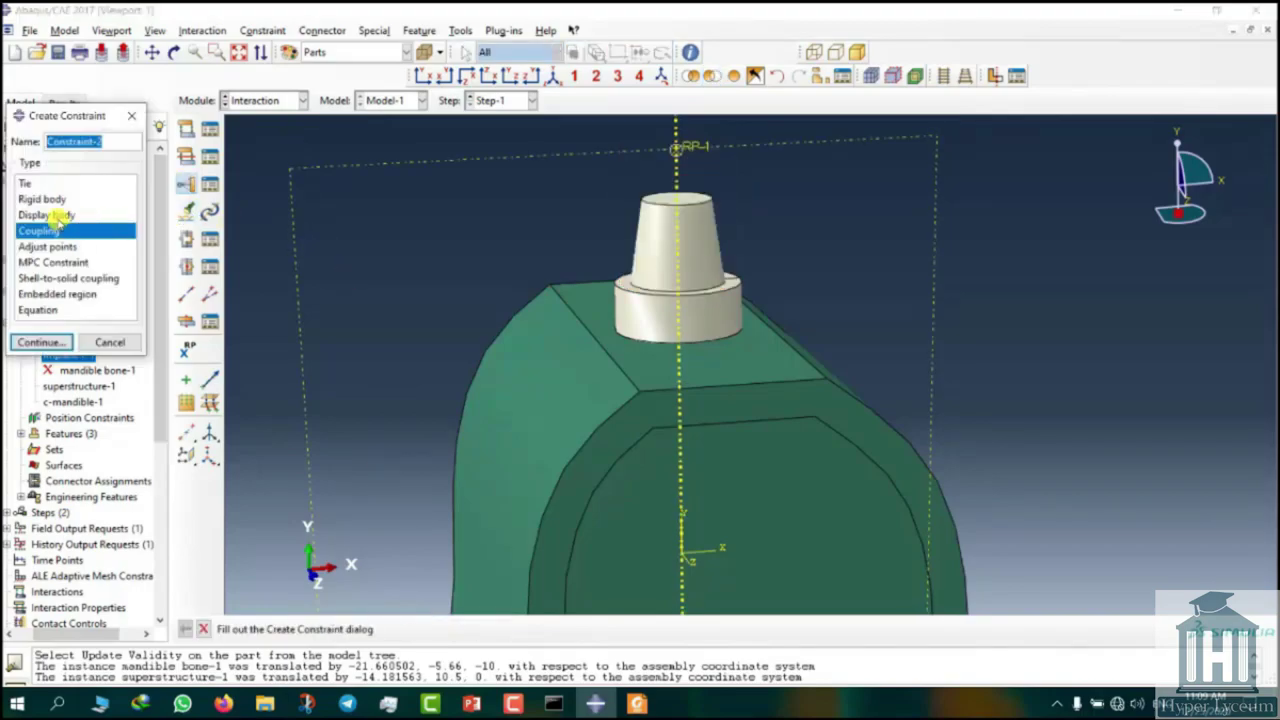
left_click(46, 185)
left_click(50, 342)
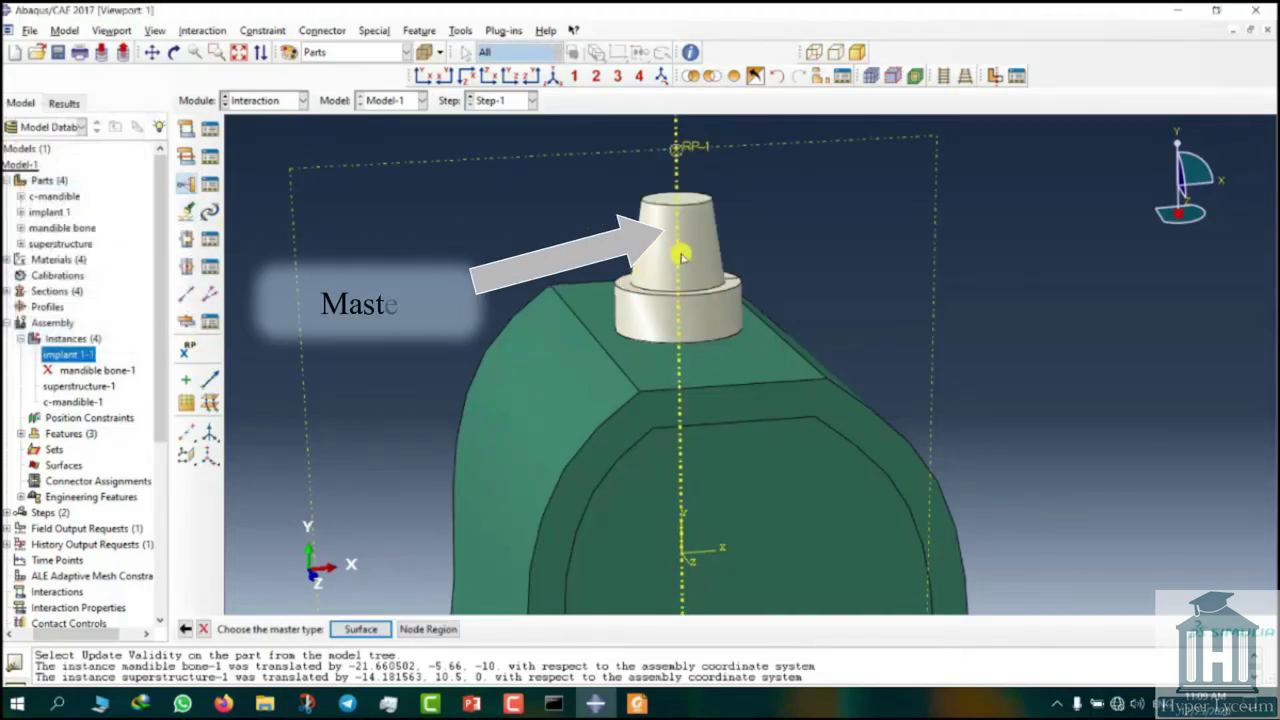
left_click(358, 631)
left_click(670, 195)
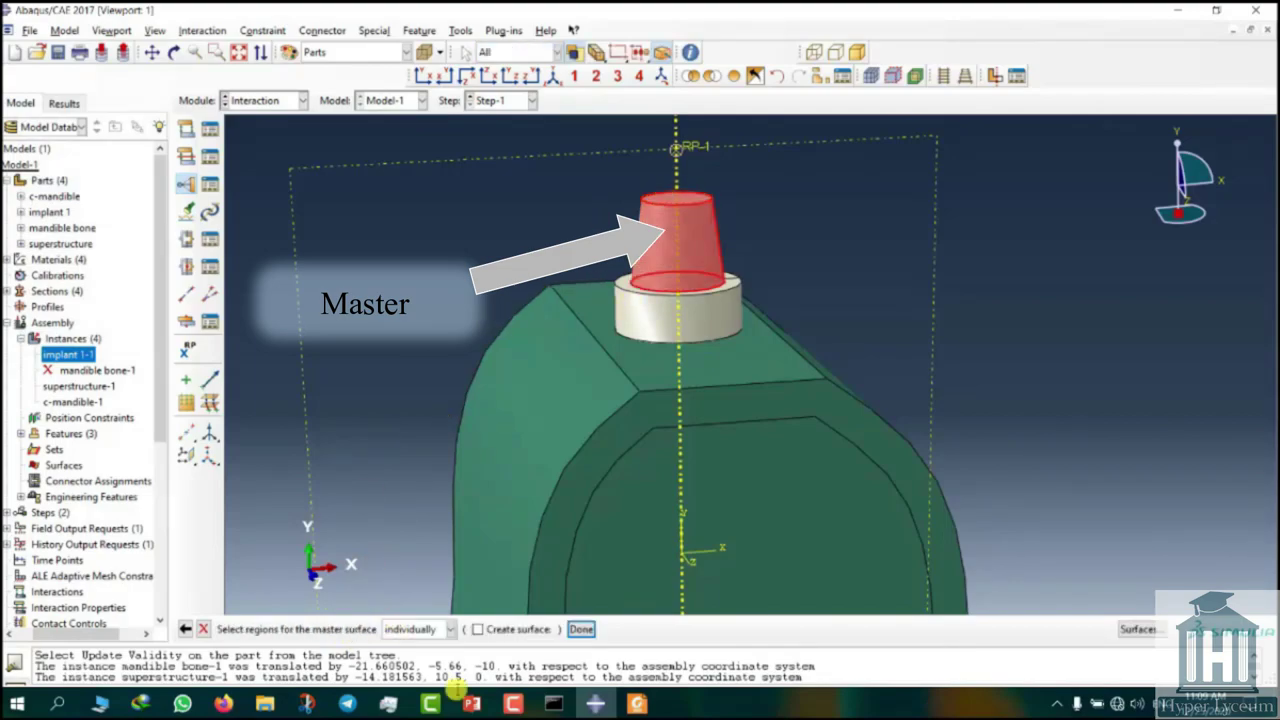
left_click(581, 629)
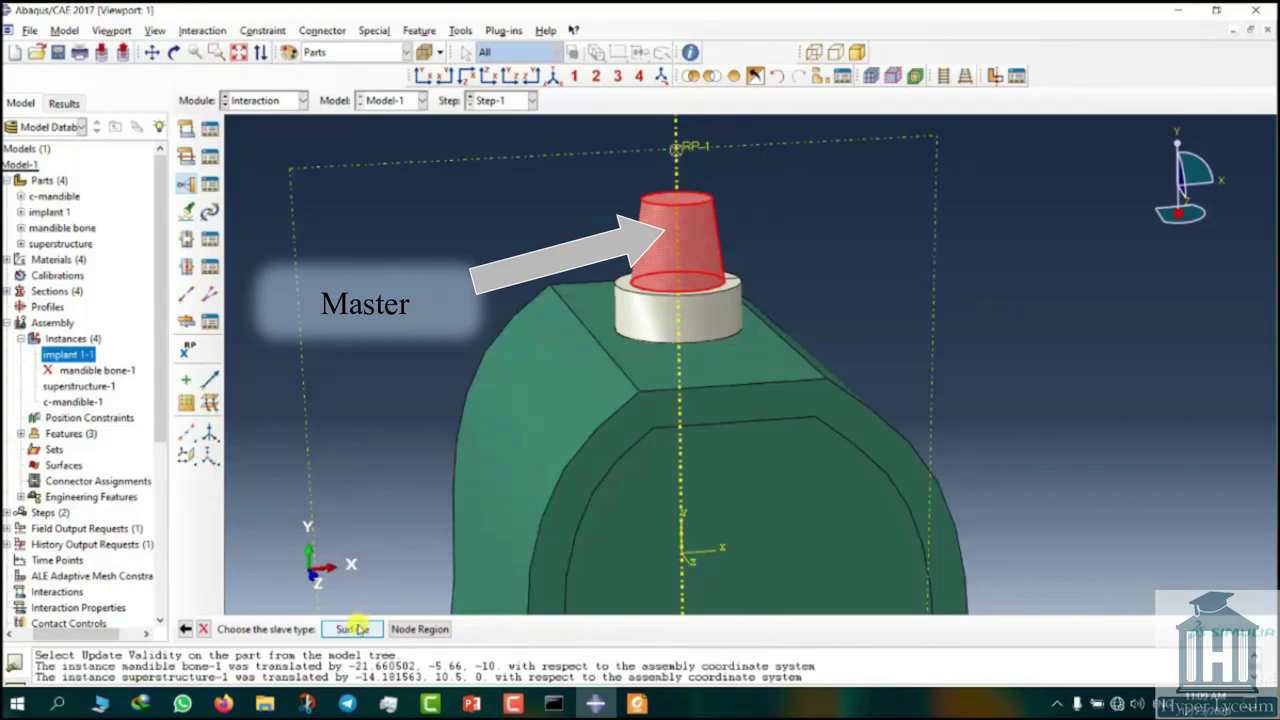
Step: Isolate the superstructure instance and complete the tie constraint using its inner cavity faces as the slave surface
left_click(352, 629)
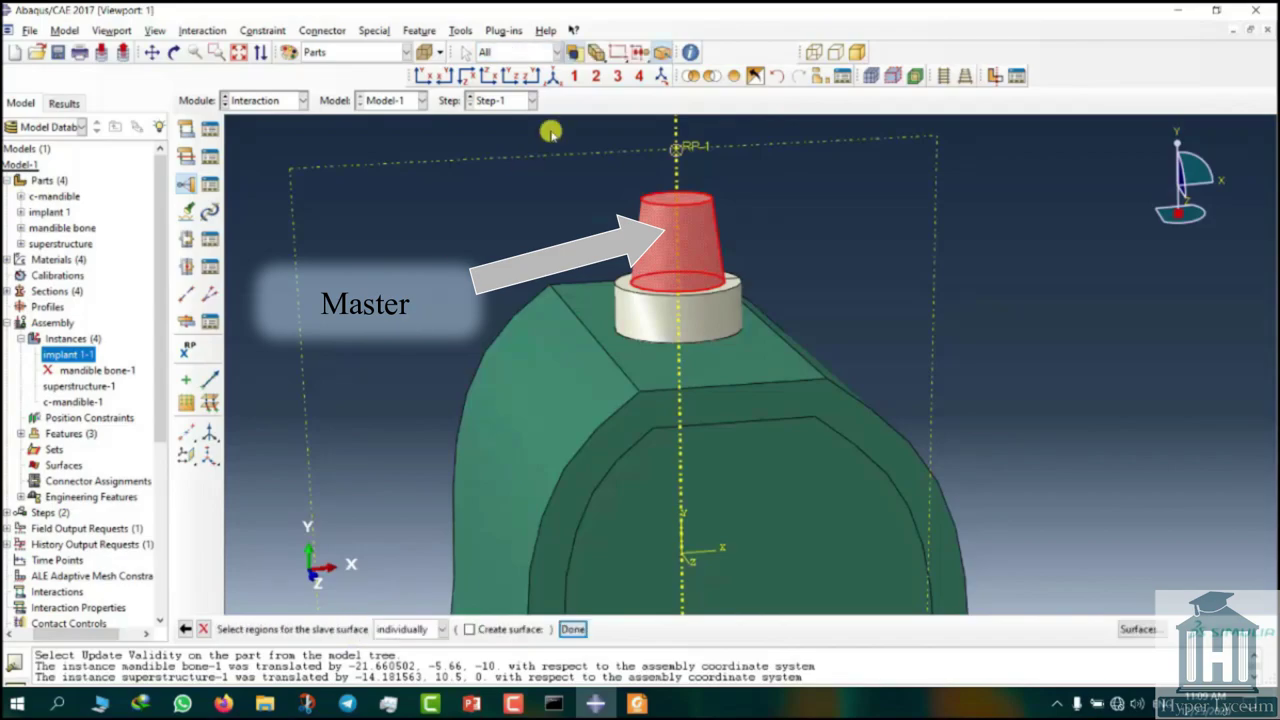
left_click(711, 76)
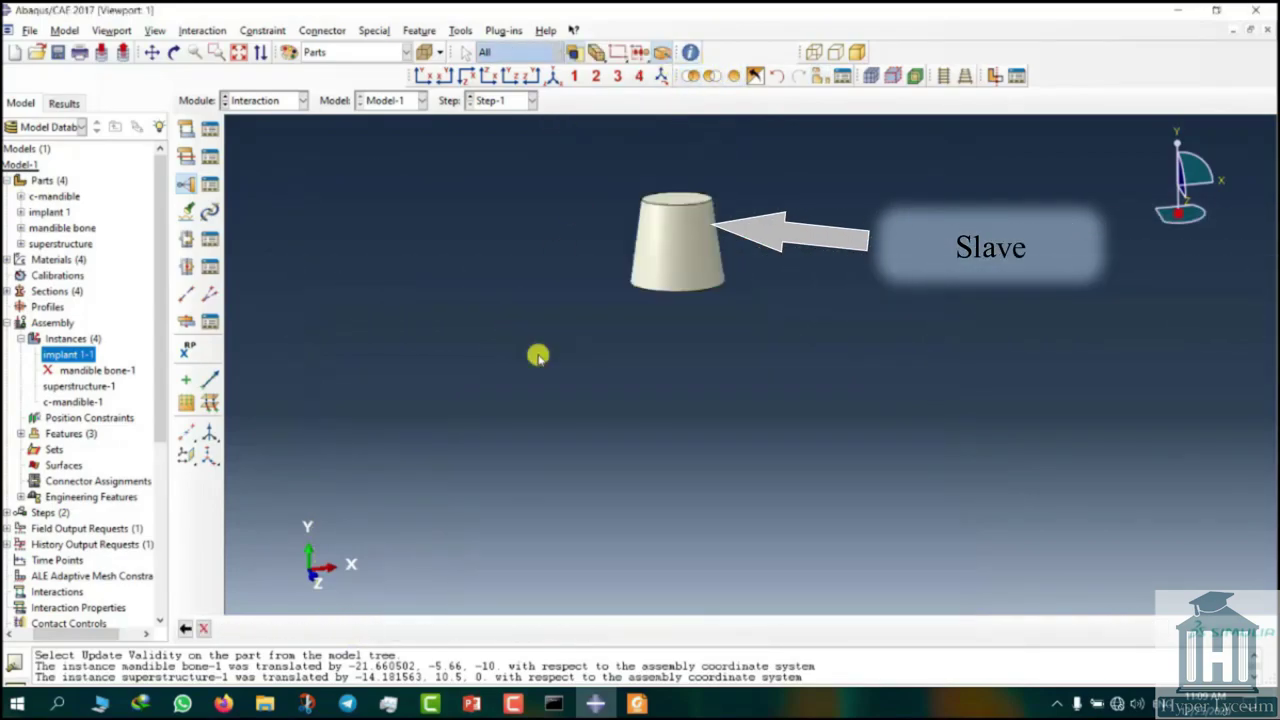
left_click(733, 76)
left_click(372, 629)
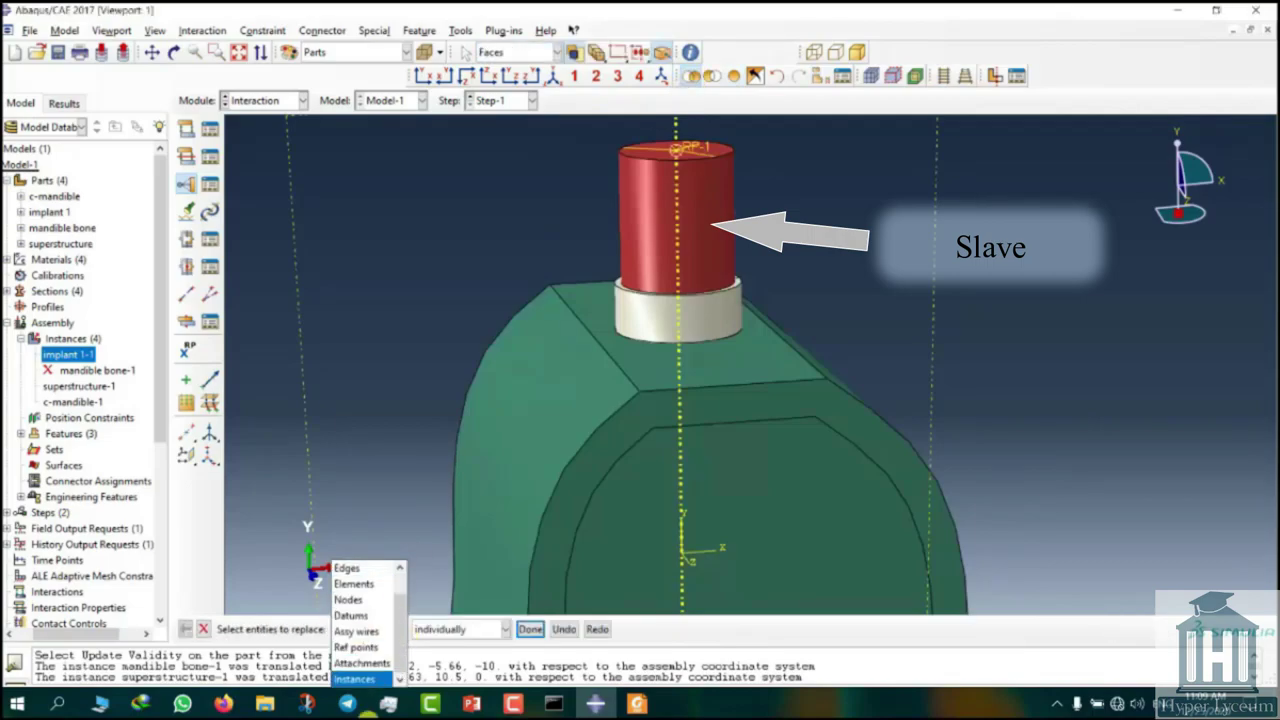
left_click(355, 679)
left_click(427, 629)
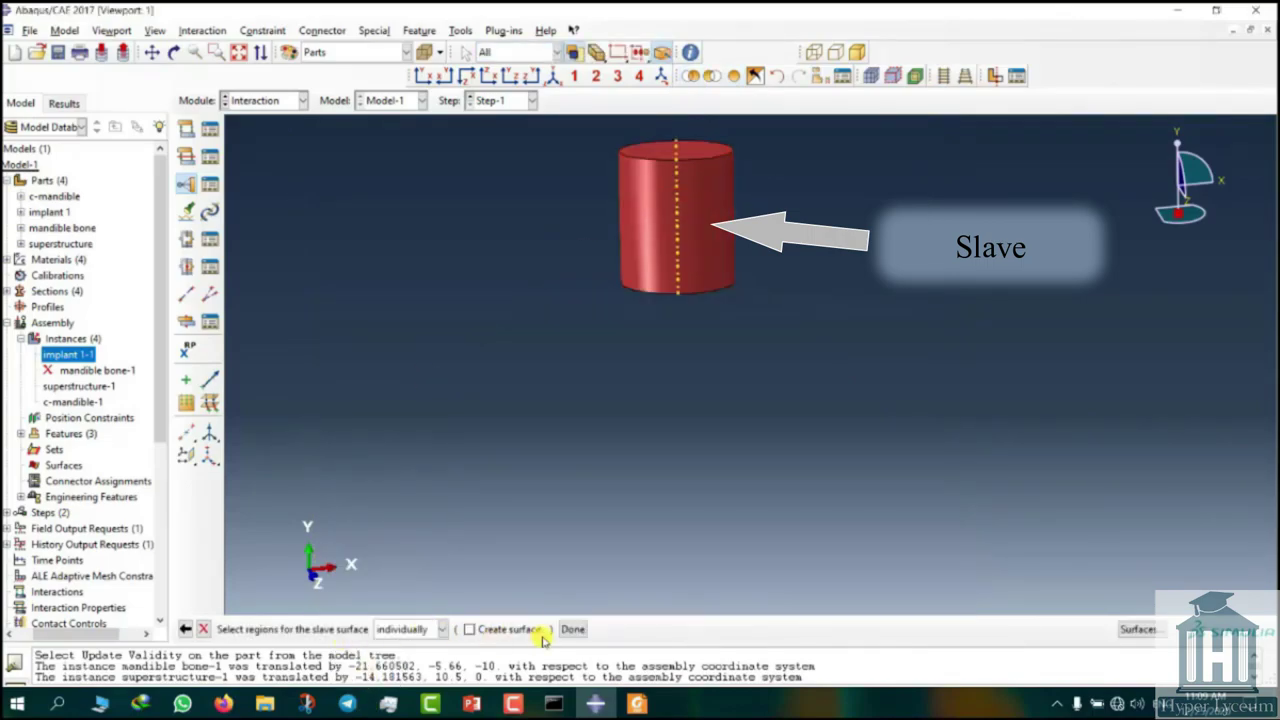
left_click_drag(688, 505, 700, 406, "ctrl+alt")
left_click(566, 629)
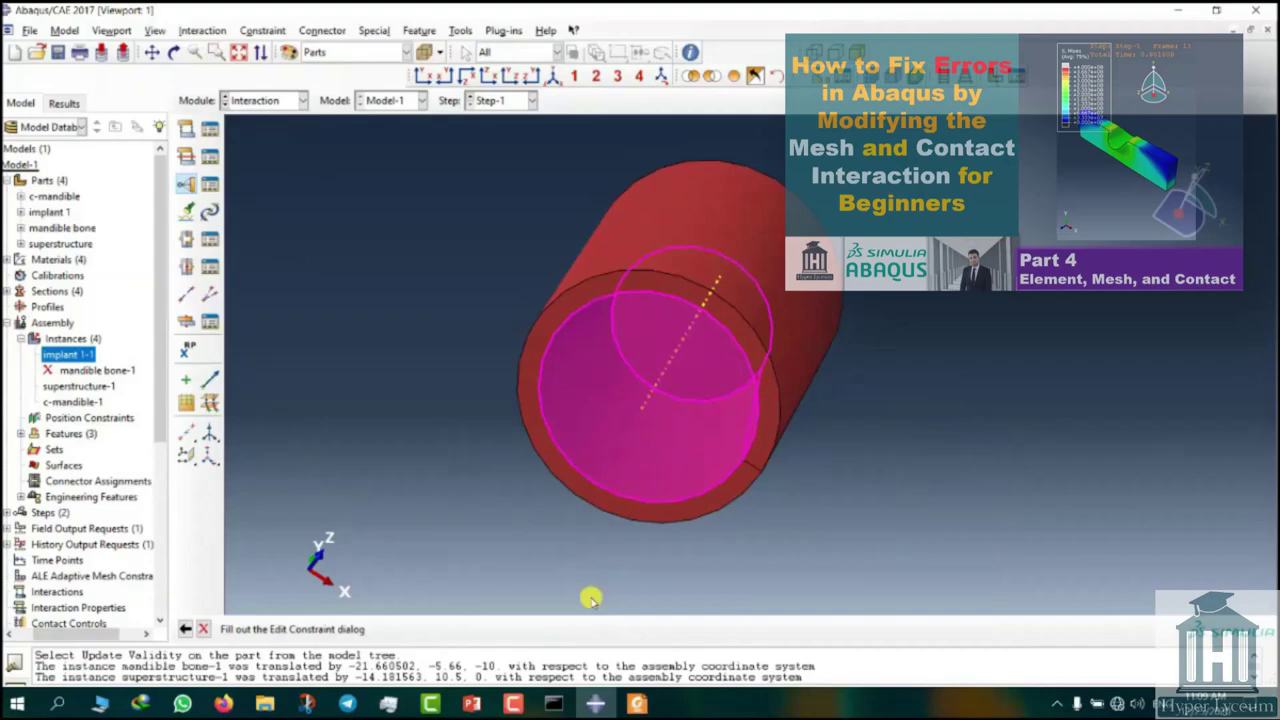
left_click(45, 490)
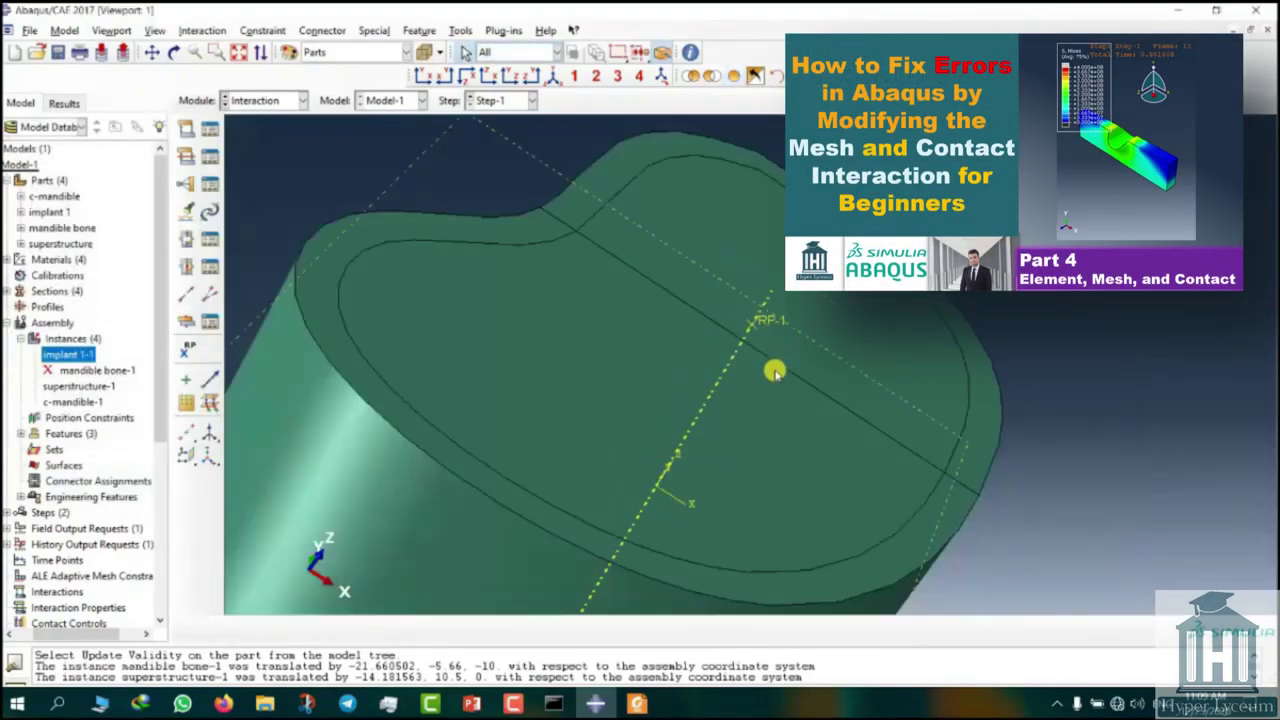
Step: Start a General contact (Standard) interaction in the Initial step
left_click_drag(775, 372, 706, 449, "ctrl+alt")
middle_click_drag(731, 298, 728, 305, "ctrl+alt")
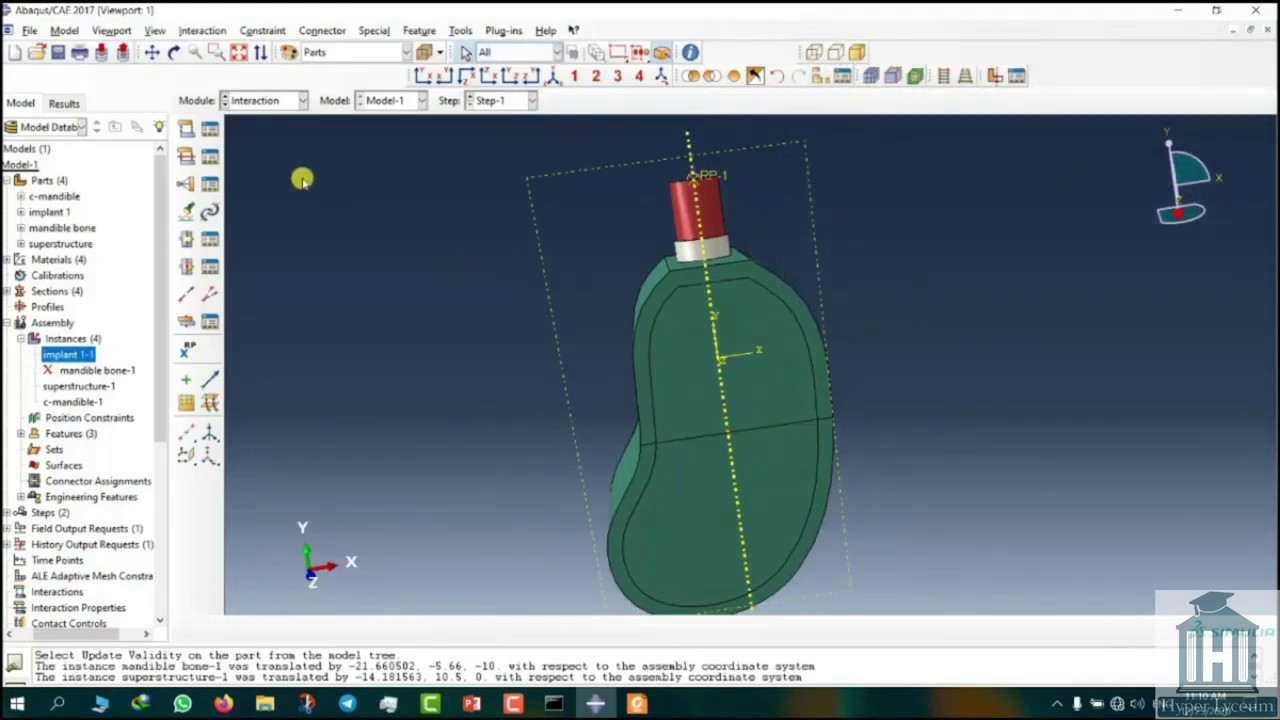
left_click(188, 128)
left_click(75, 196)
left_click(58, 212)
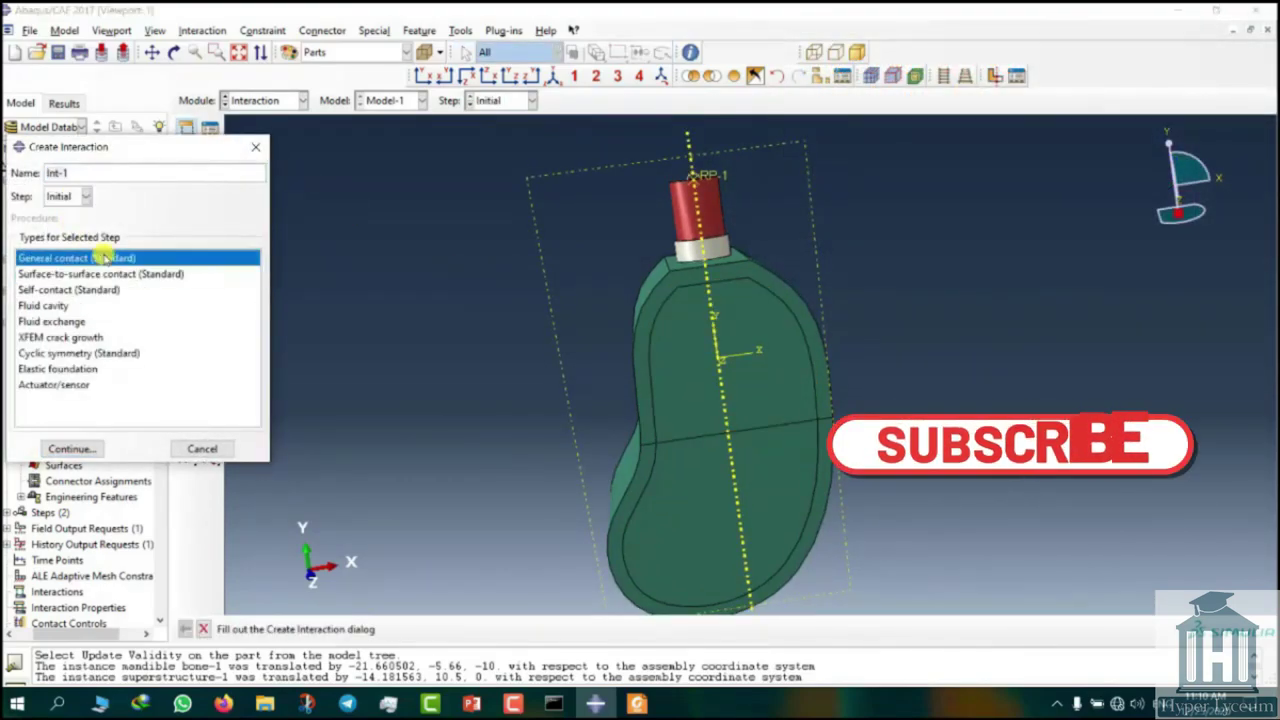
left_click(75, 449)
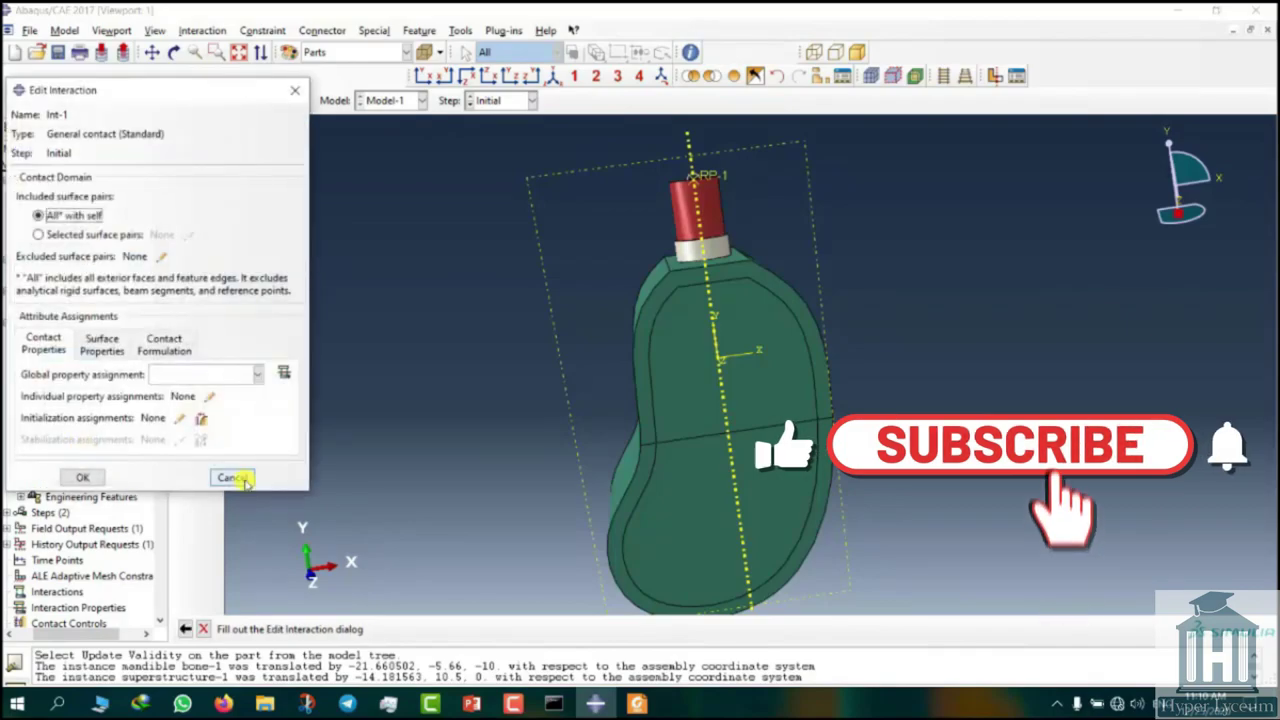
Step: Create a contact interaction property with tangential behavior, using the Penalty friction formulation and a friction coefficient of 0.3
left_click(283, 372)
left_click(60, 294)
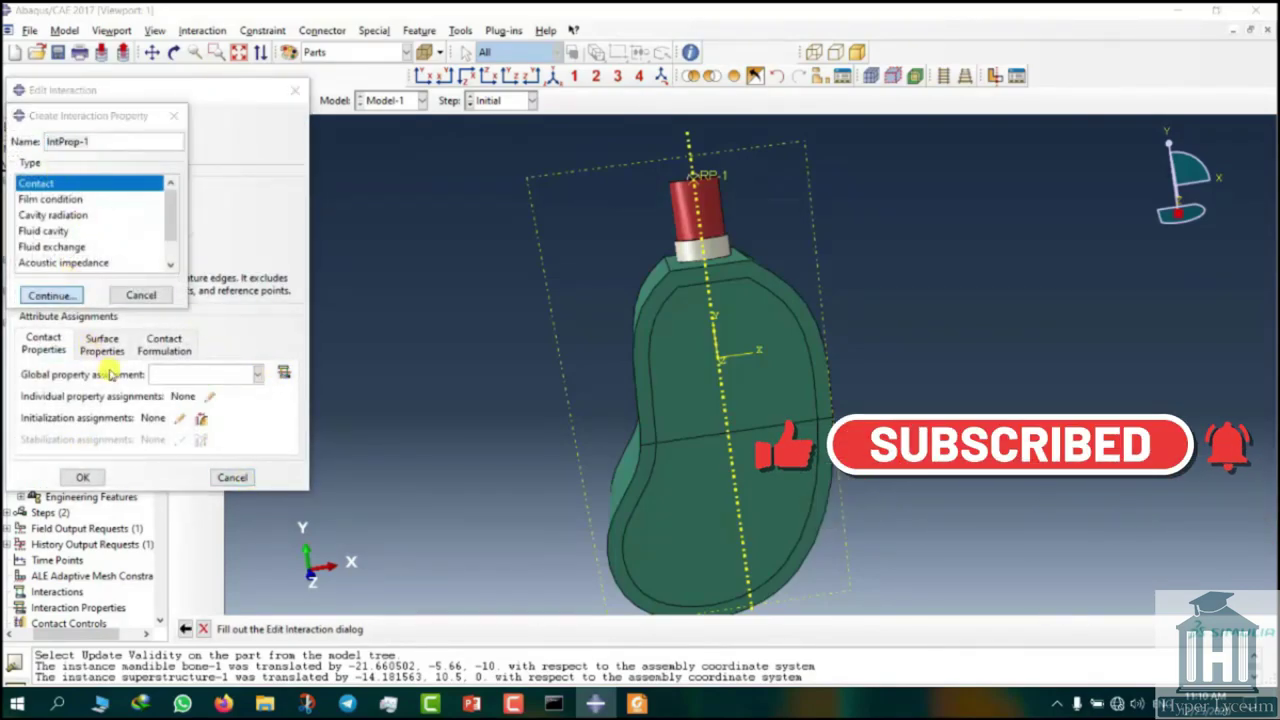
left_click(117, 178)
left_click(130, 194)
left_click(270, 230)
left_click(230, 261)
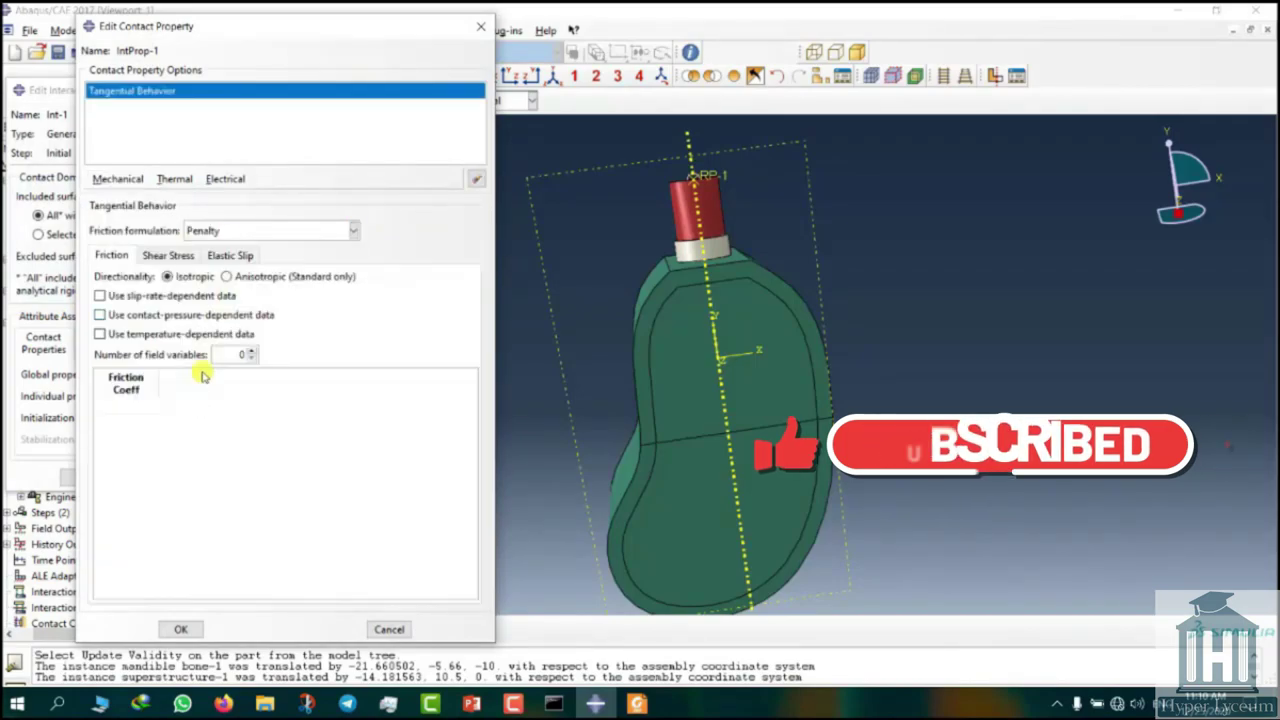
left_click(146, 408)
type("0.3")
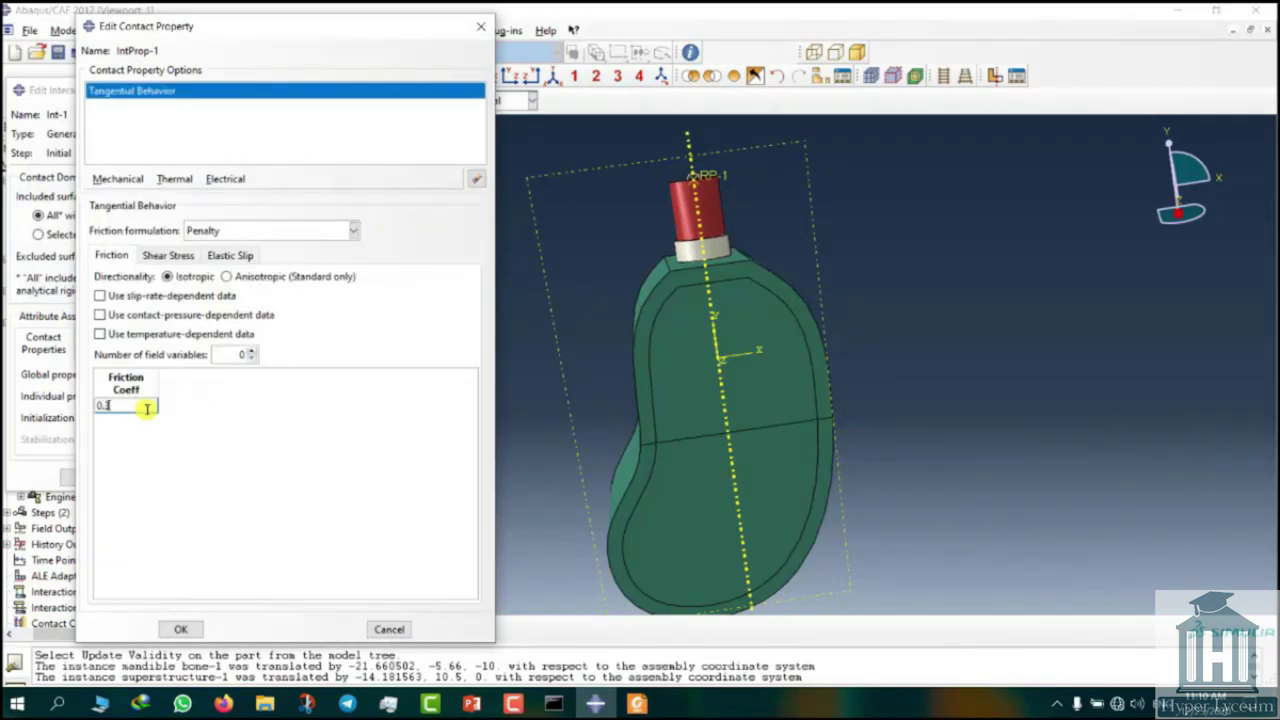
left_click(180, 629)
Step: Assign IntProp-1 as the global contact property and complete the general contact interaction
left_click(197, 377)
left_click(171, 391)
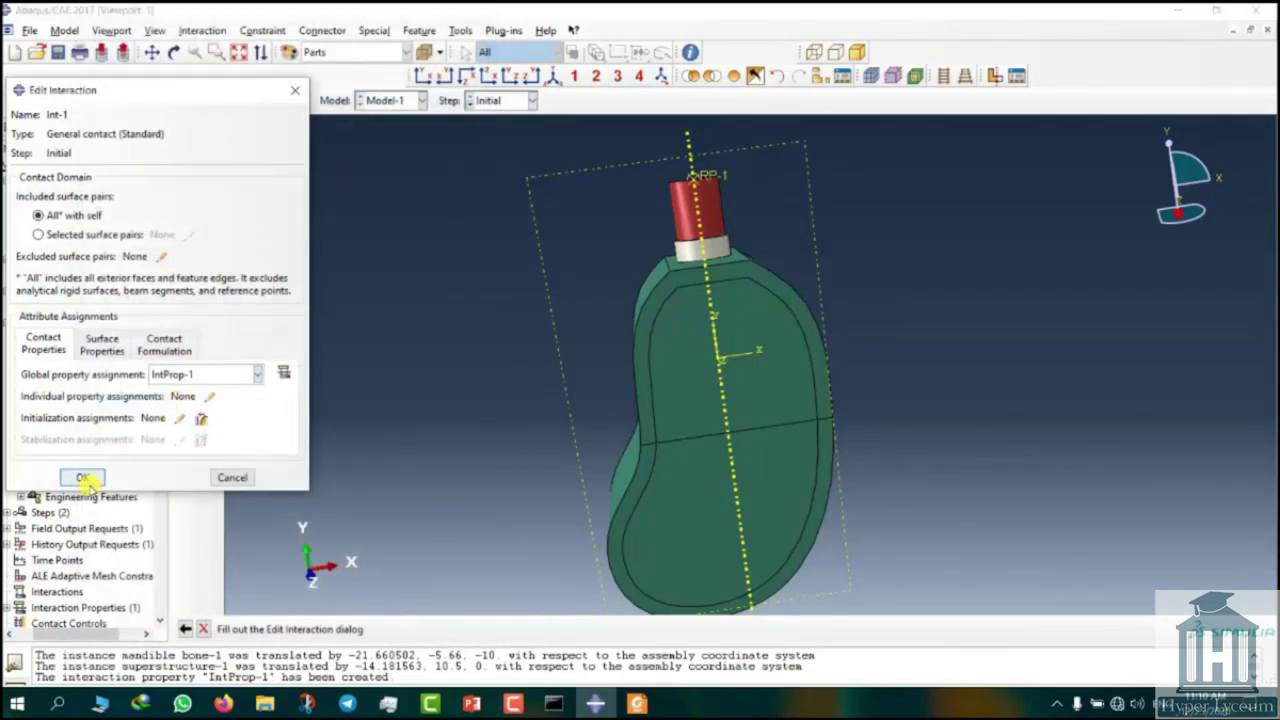
left_click(82, 478)
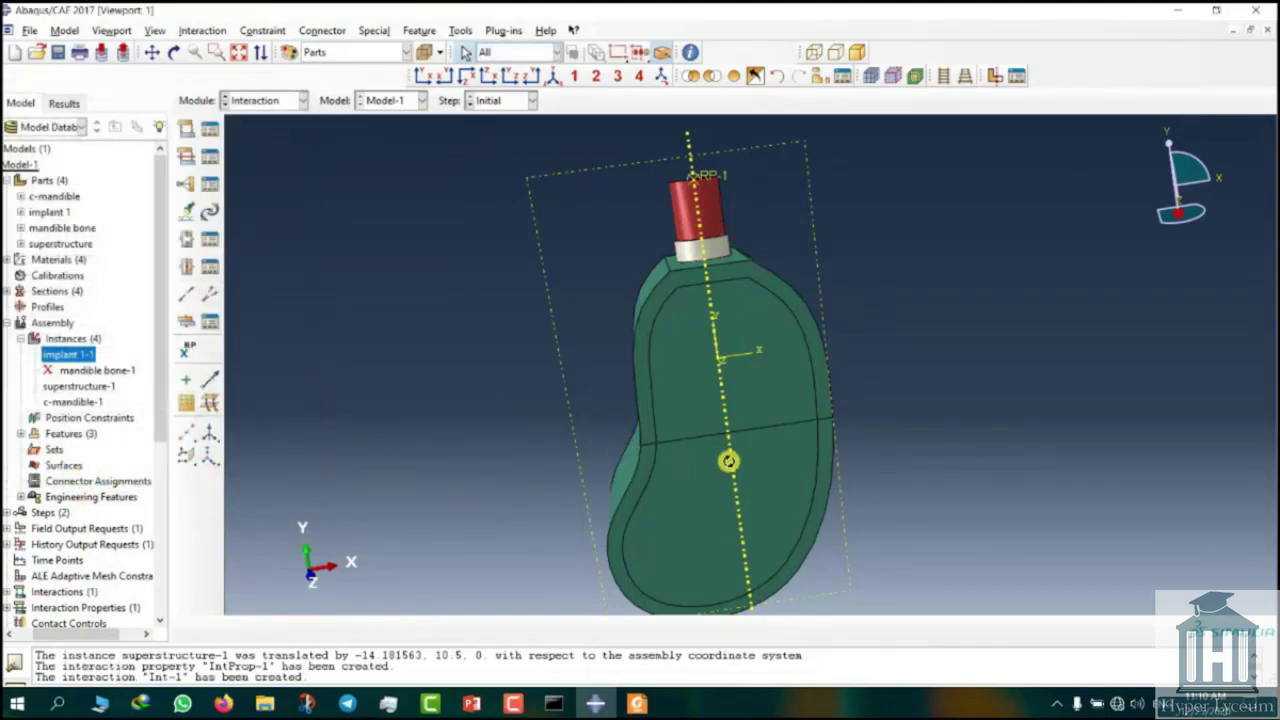
Step: Switch to the Load module and create an encastre boundary condition in the Initial step on the mandible's lower outer surface
left_click_drag(728, 461, 797, 549)
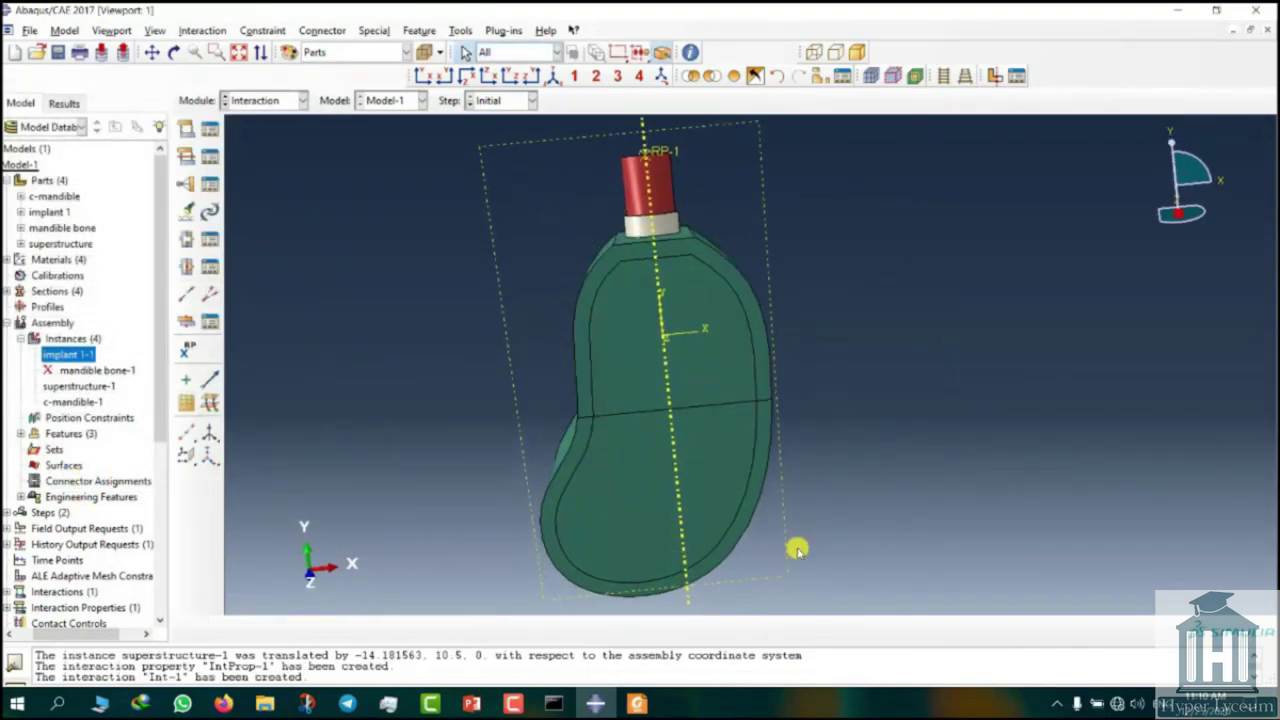
left_click(262, 100)
left_click(252, 205)
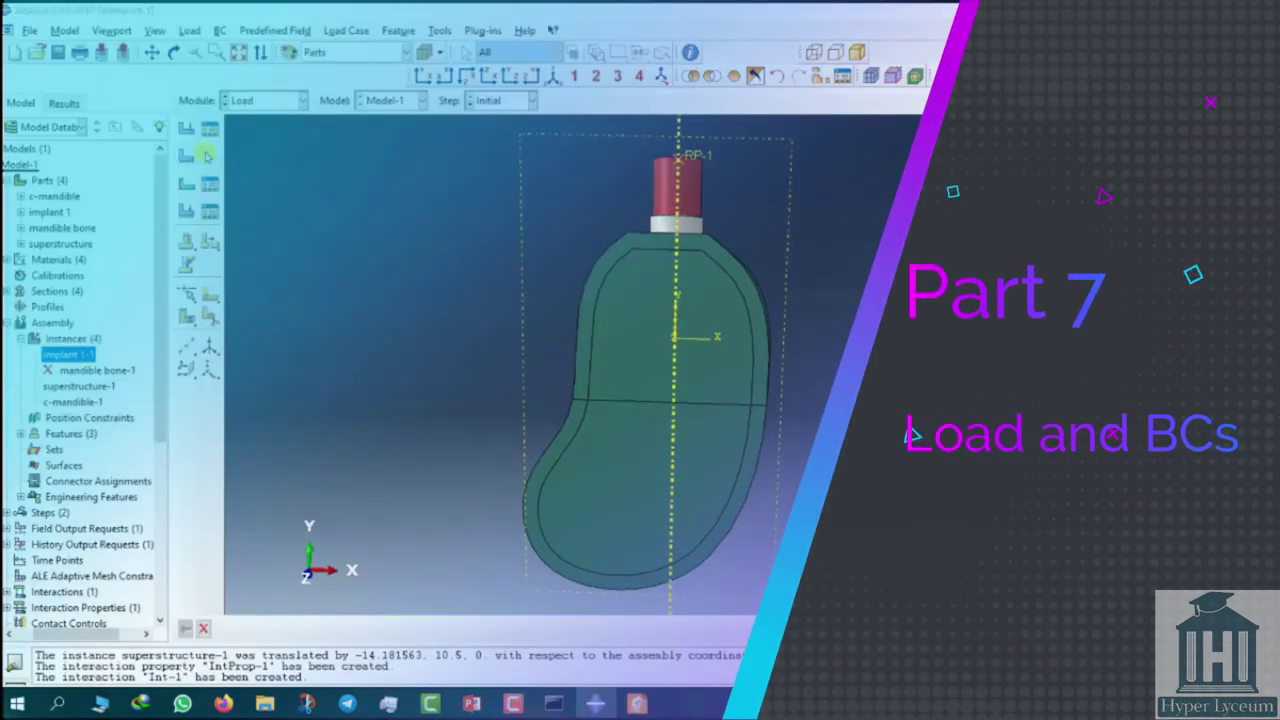
left_click(186, 155)
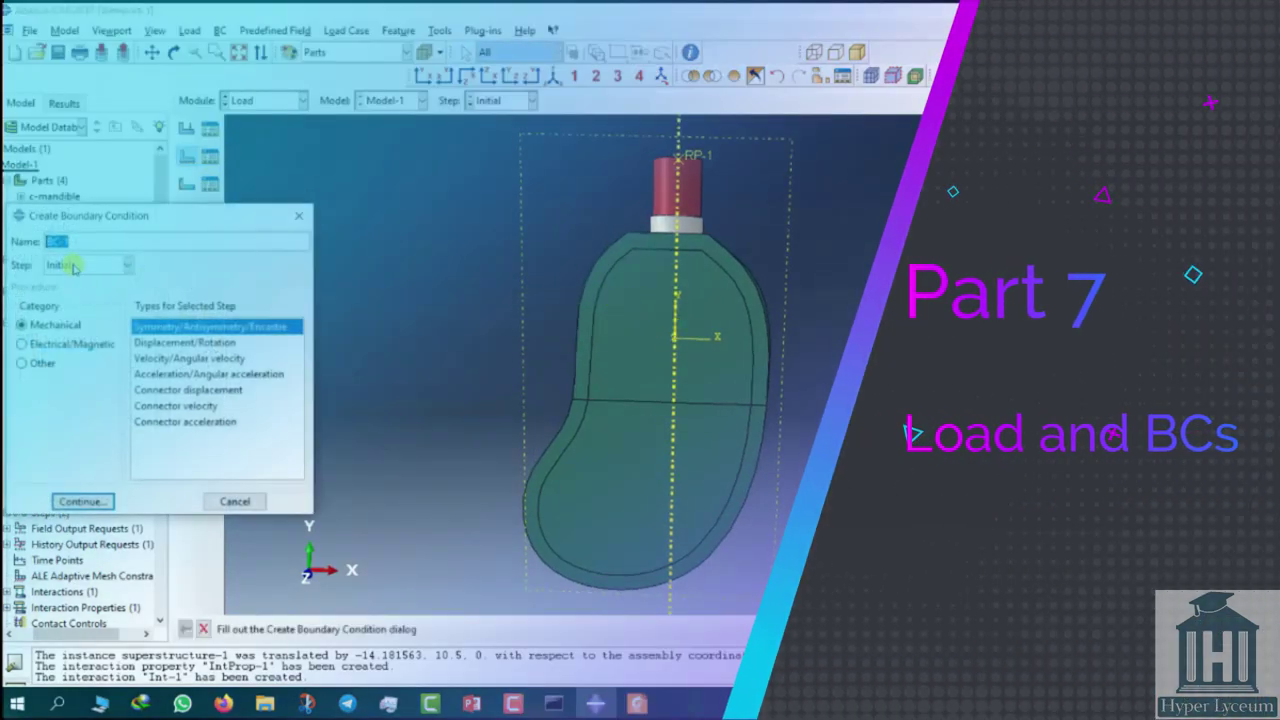
left_click(90, 501)
left_click_drag(600, 420, 680, 420, "ctrl+alt")
left_click(537, 486)
left_click(515, 629)
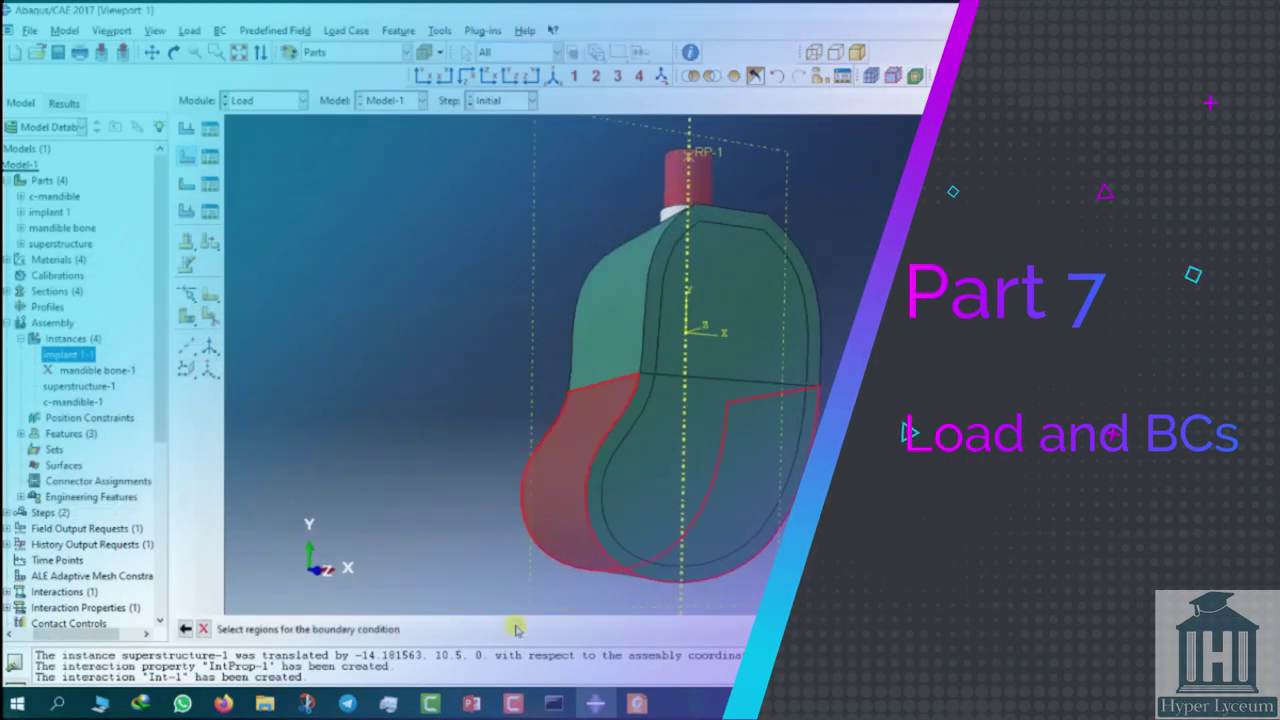
left_click(517, 628)
left_click(20, 491)
left_click(75, 528)
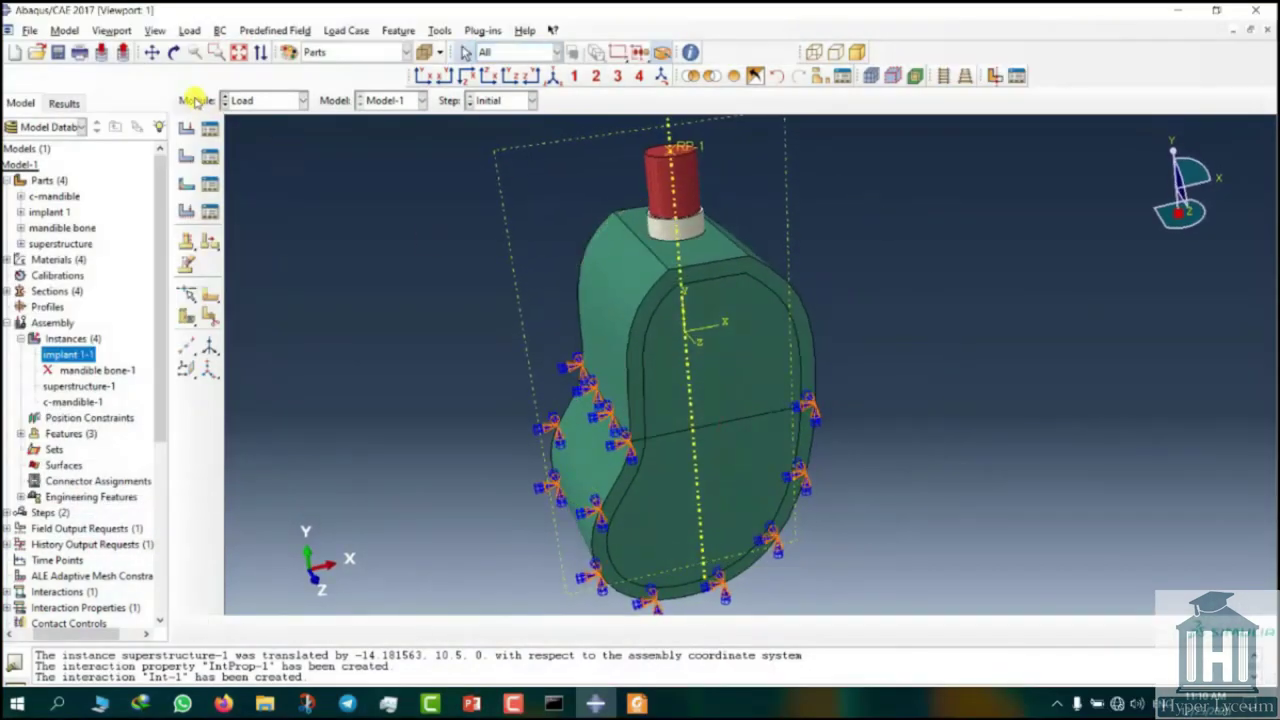
Step: Start a concentrated force load in Step-1 applied to the reference point RP-1 above the superstructure
left_click(210, 127)
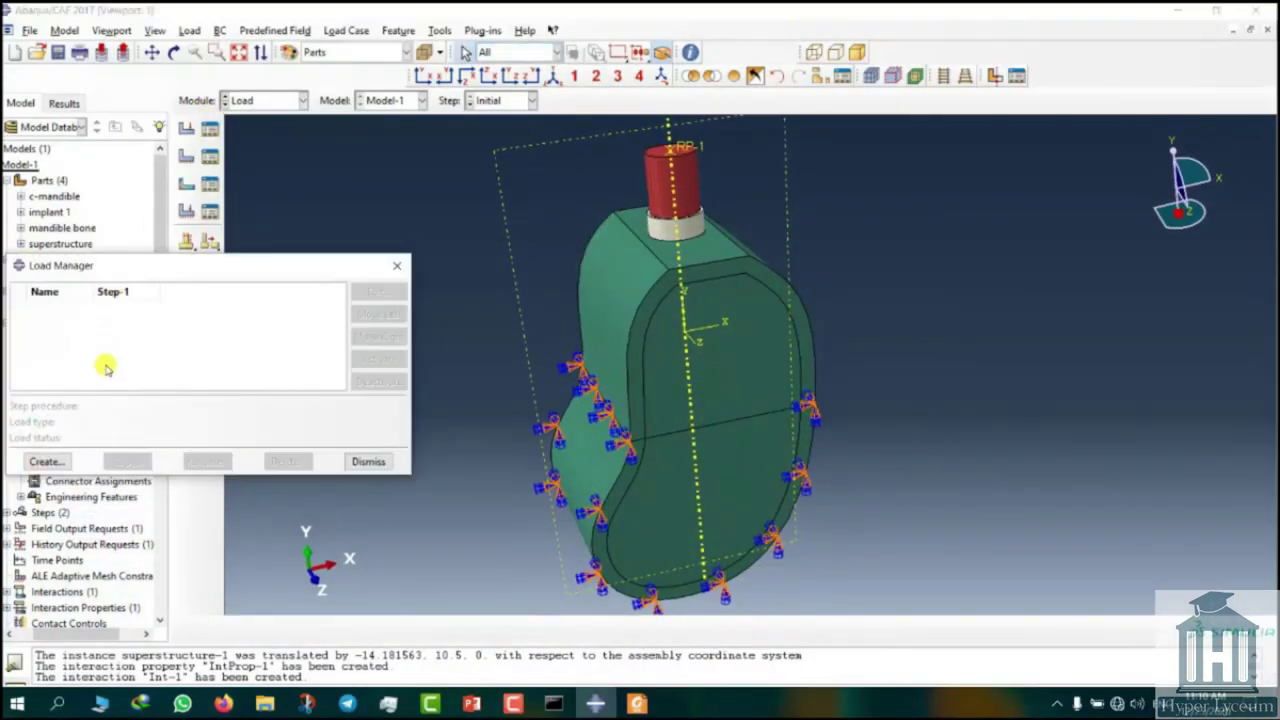
left_click(46, 461)
left_click(60, 172)
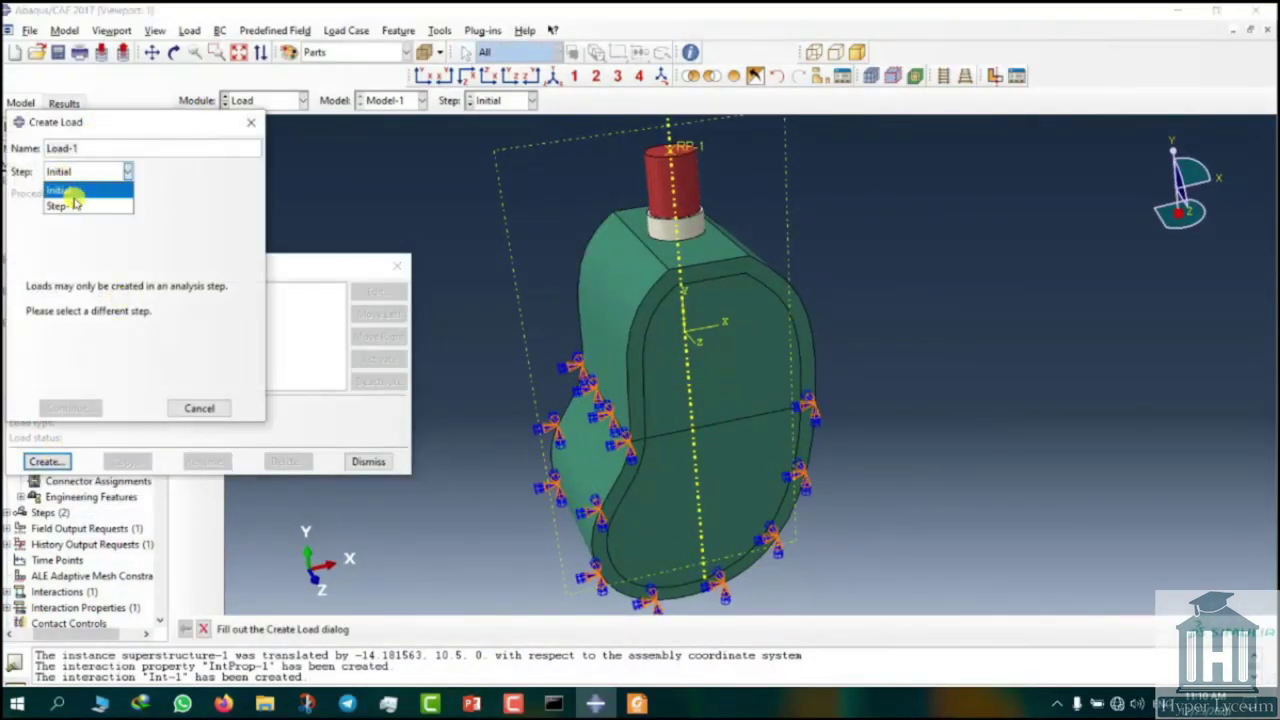
left_click(75, 203)
left_click(84, 408)
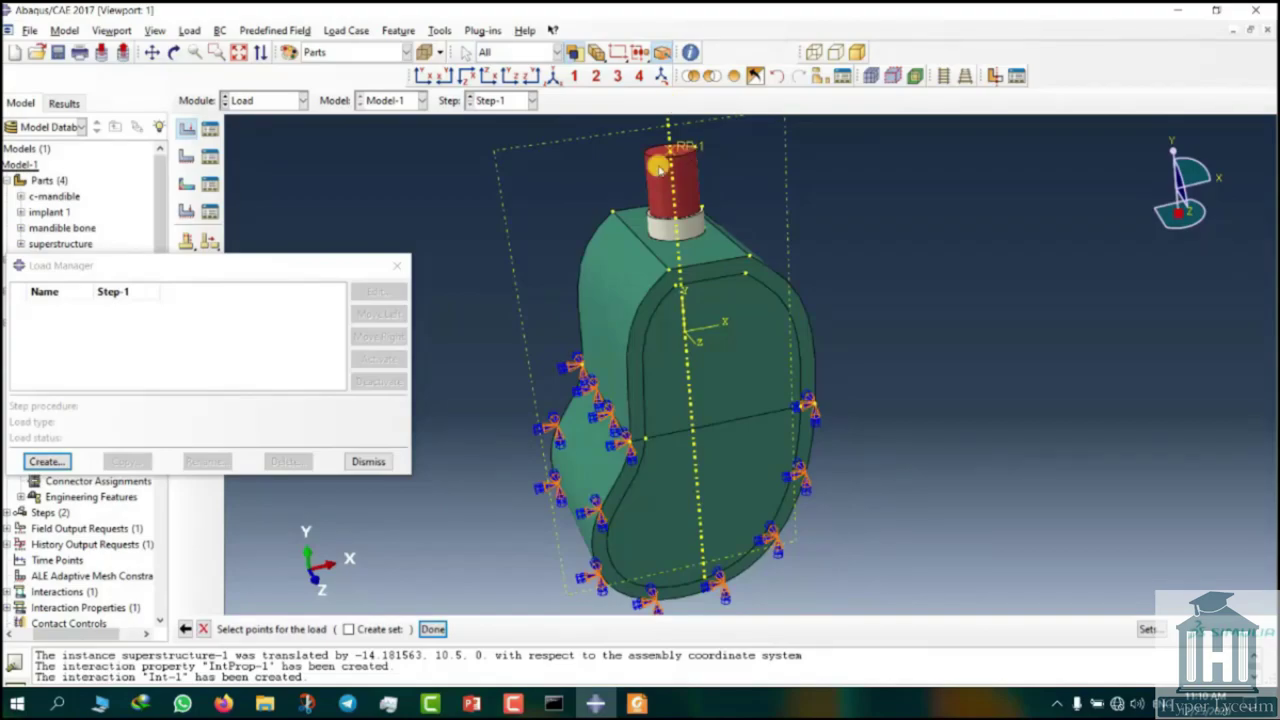
left_click(432, 630)
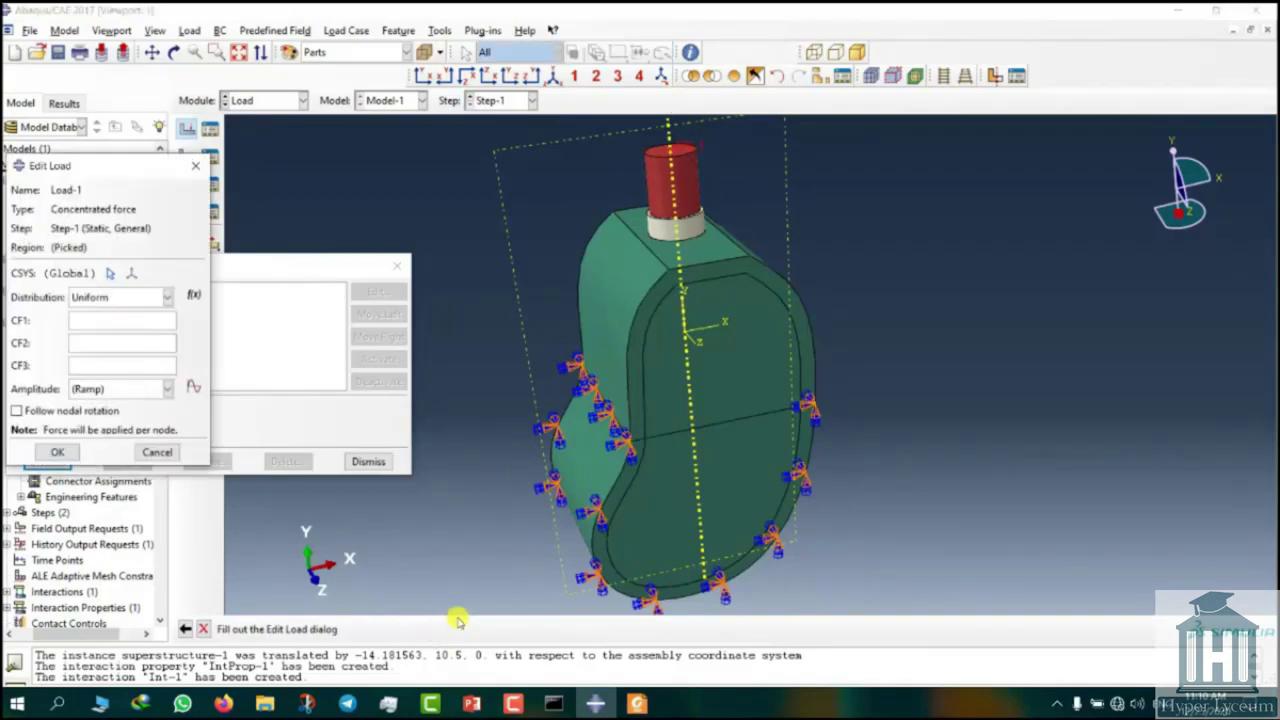
Step: Create a Smooth step amplitude for the load, with amplitude 0 at time 0 and 1 at time 1, removing the extra table row
left_click_drag(743, 434, 712, 388, "ctrl+alt")
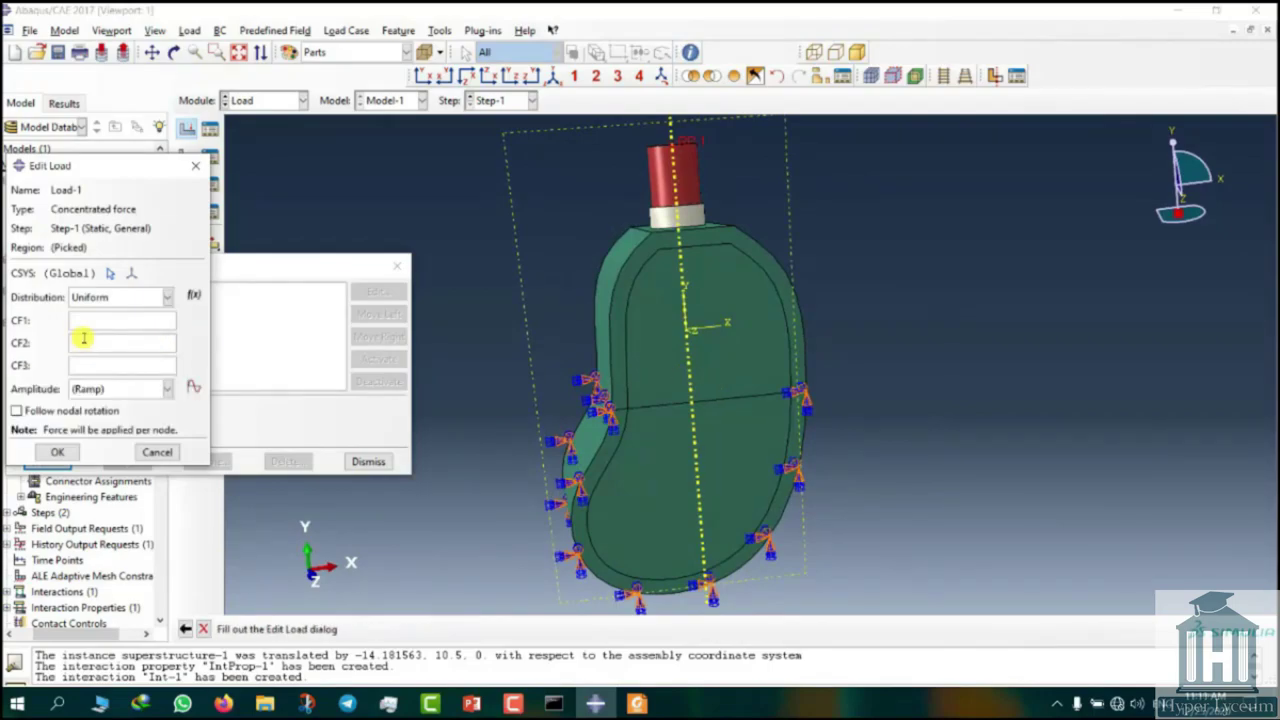
left_click(193, 388)
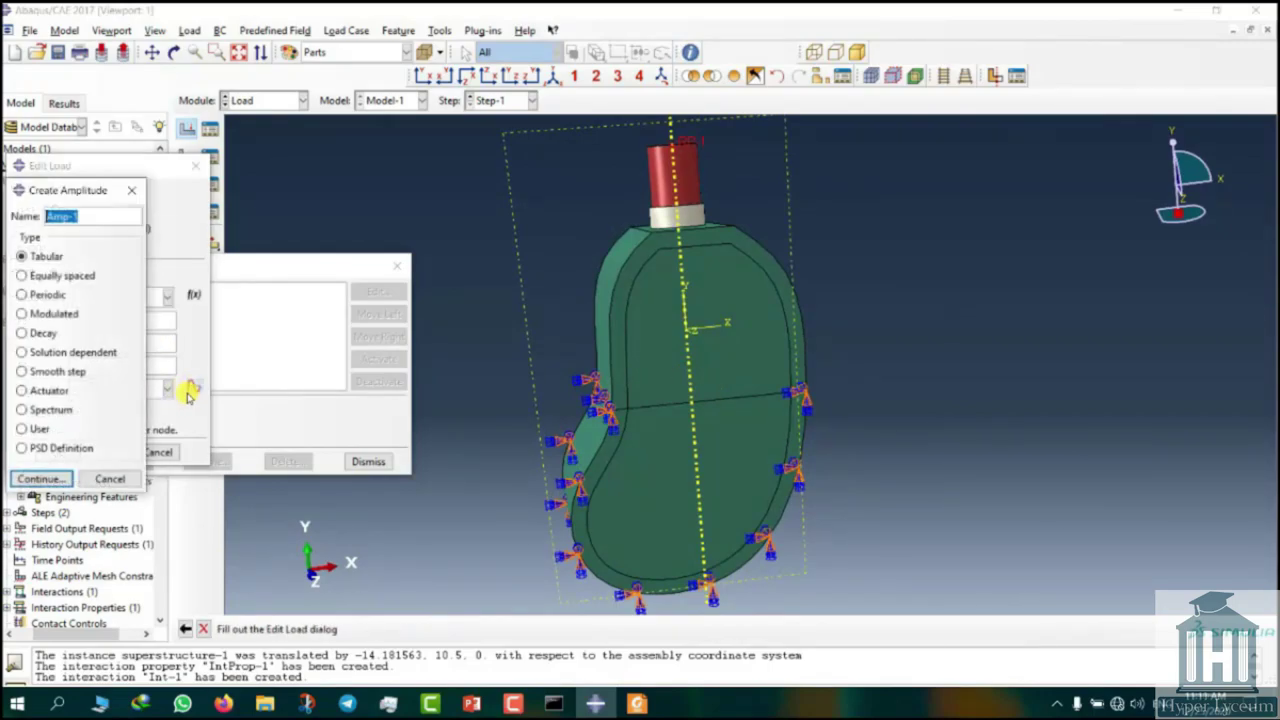
left_click(62, 372)
left_click(40, 479)
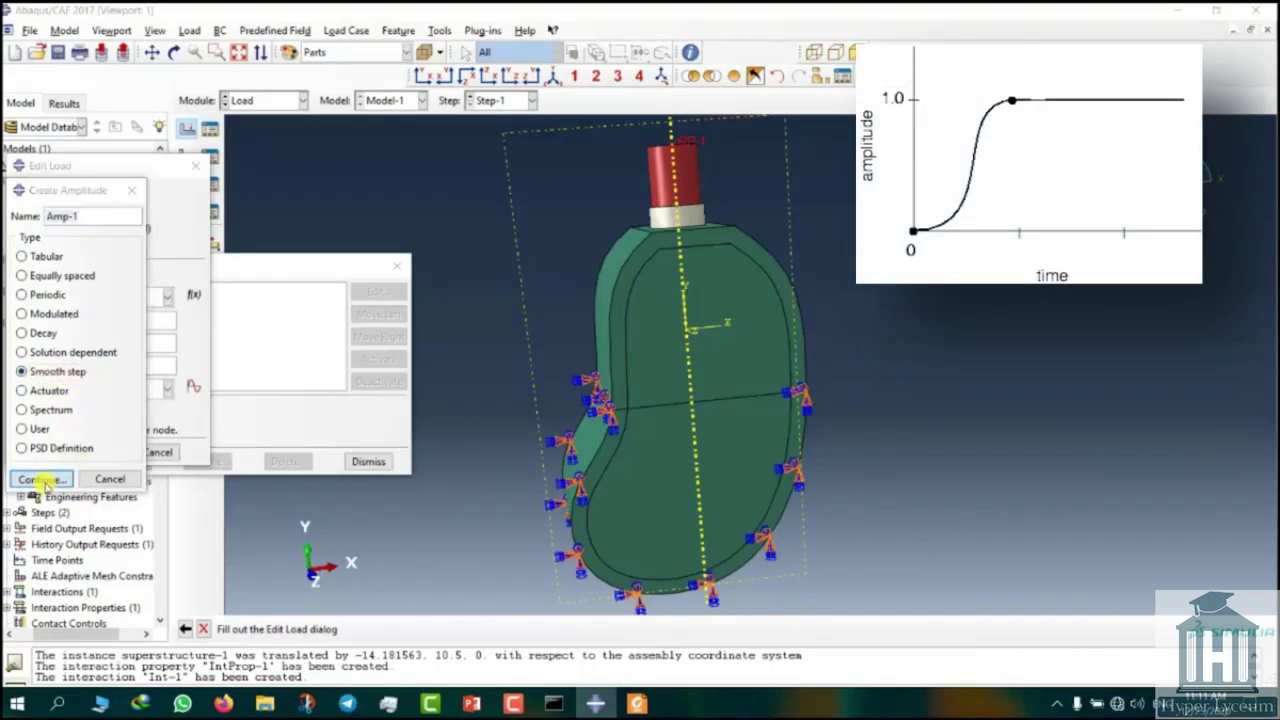
left_click(78, 326)
type("0")
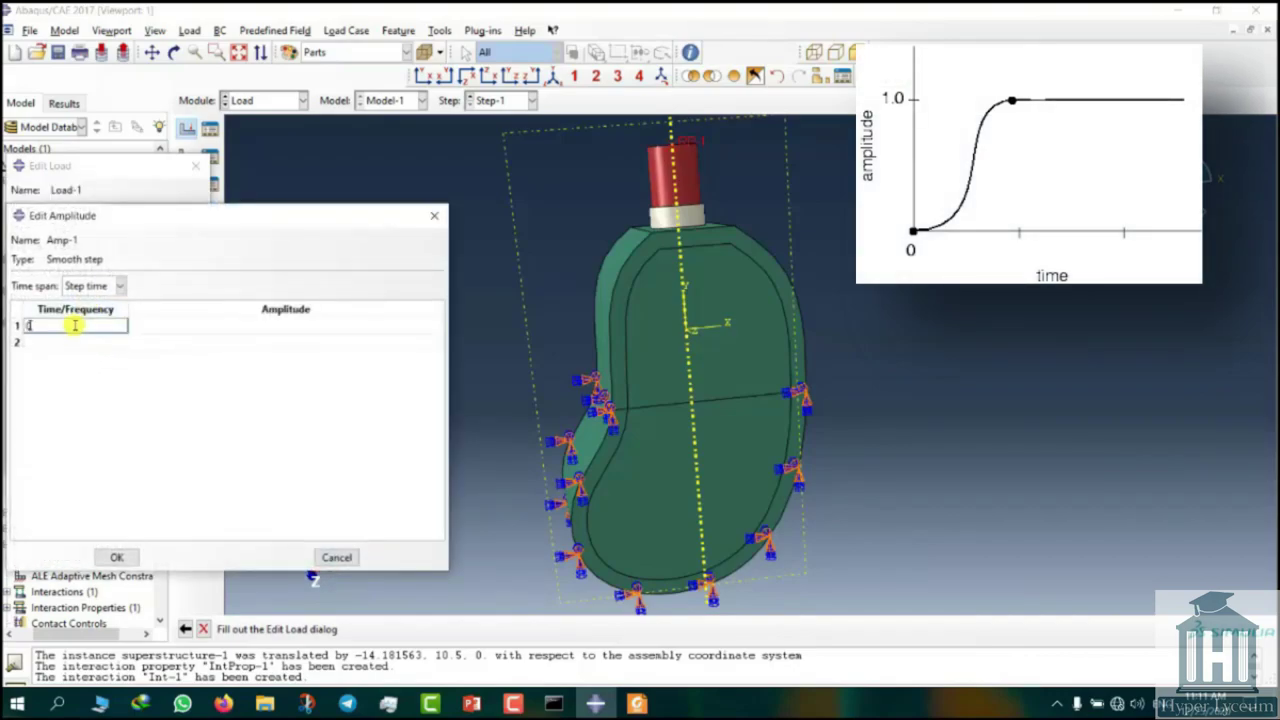
key("Tab")
type("0")
key("Tab")
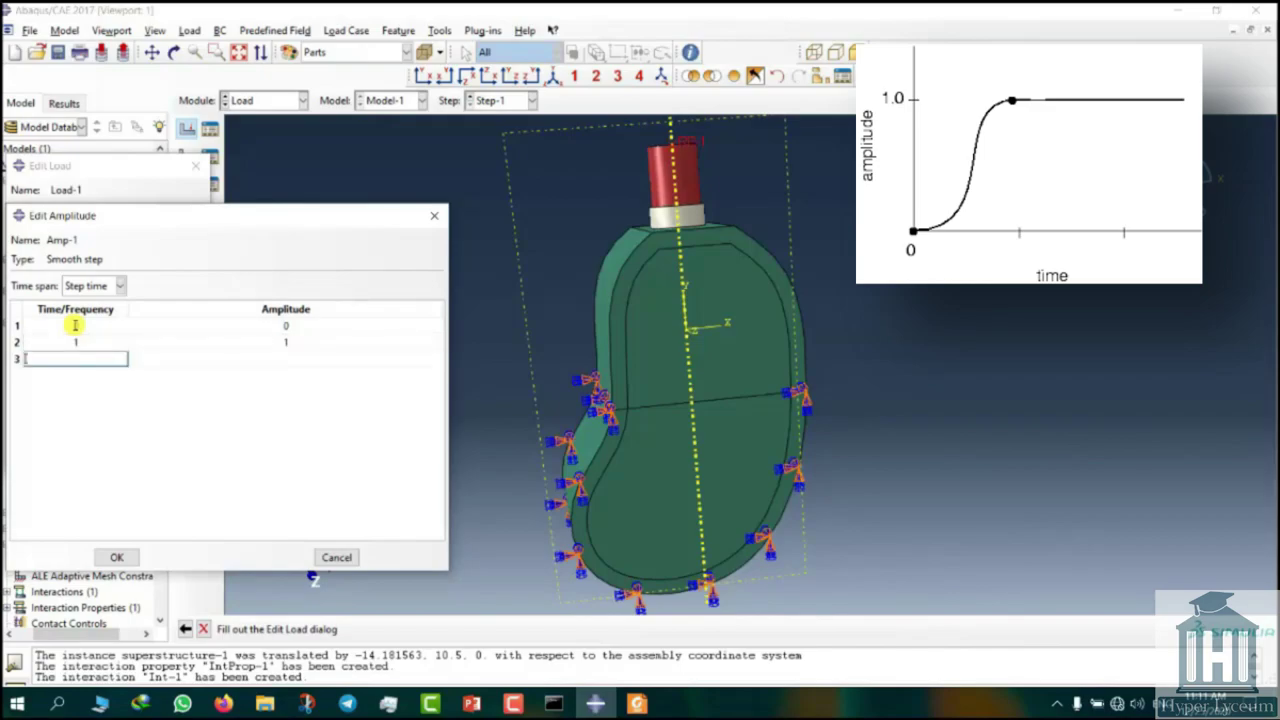
right_click(163, 358)
left_click(245, 458)
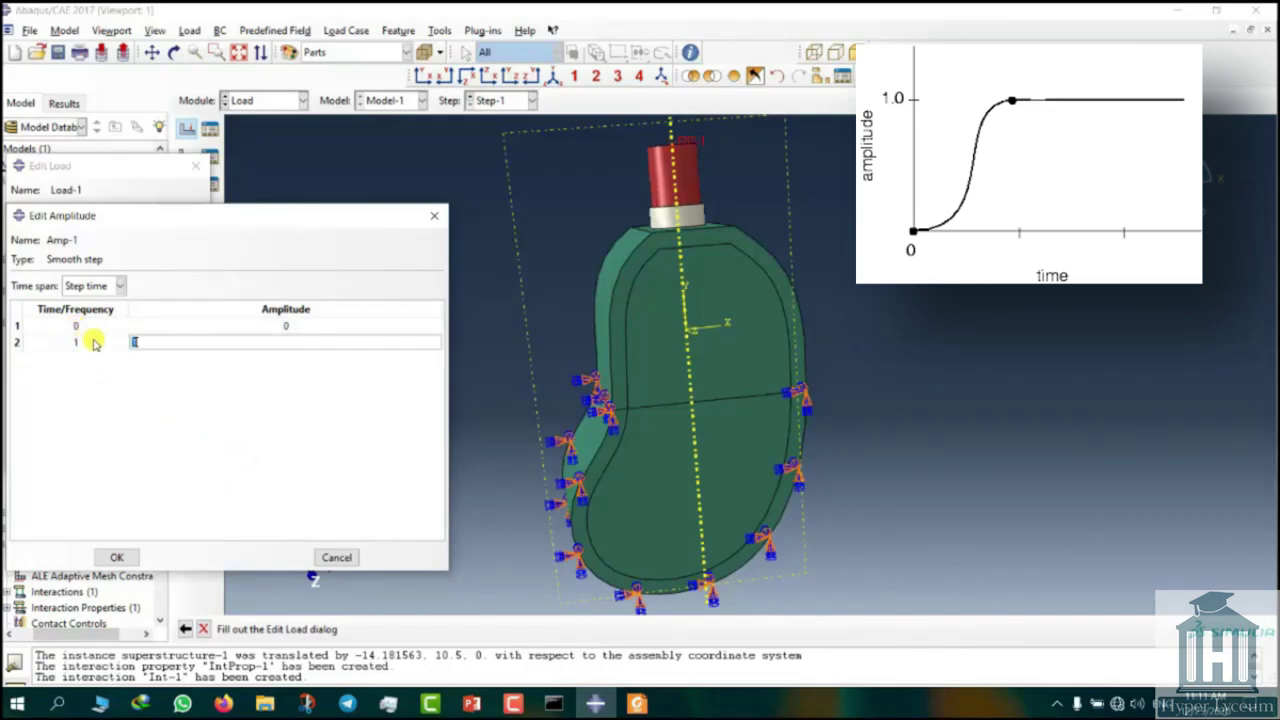
left_click(183, 505)
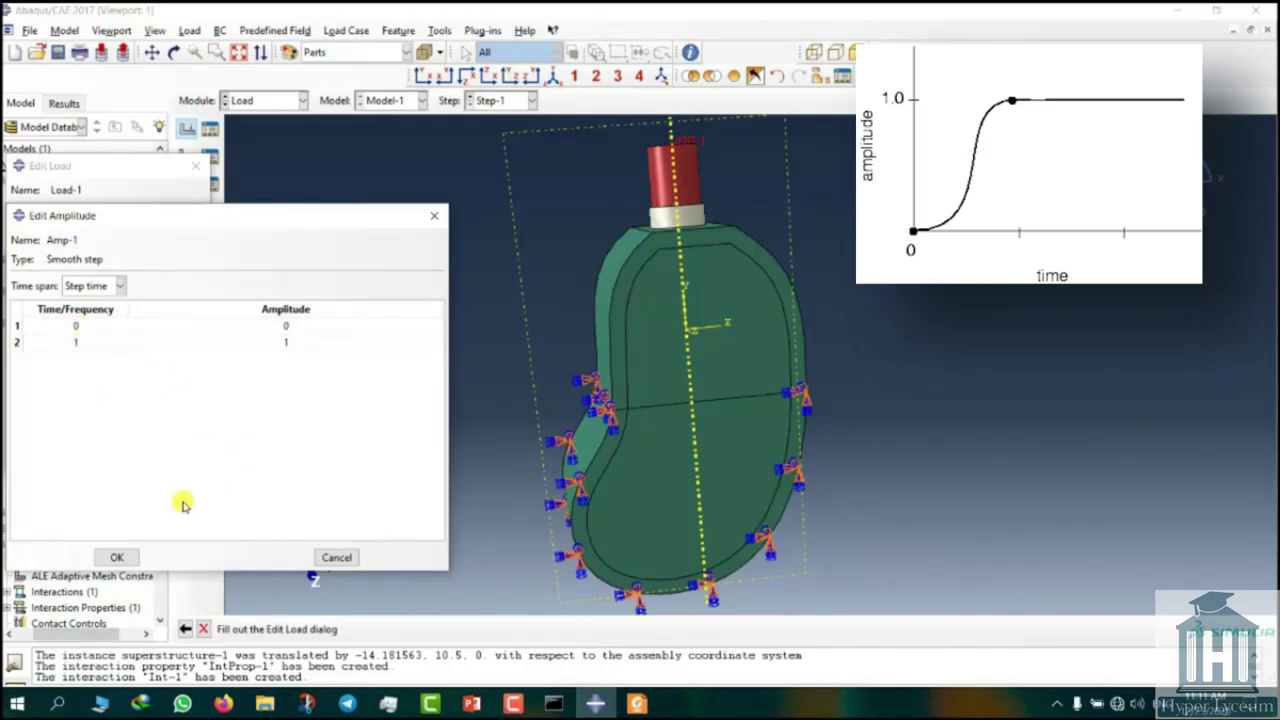
left_click(114, 555)
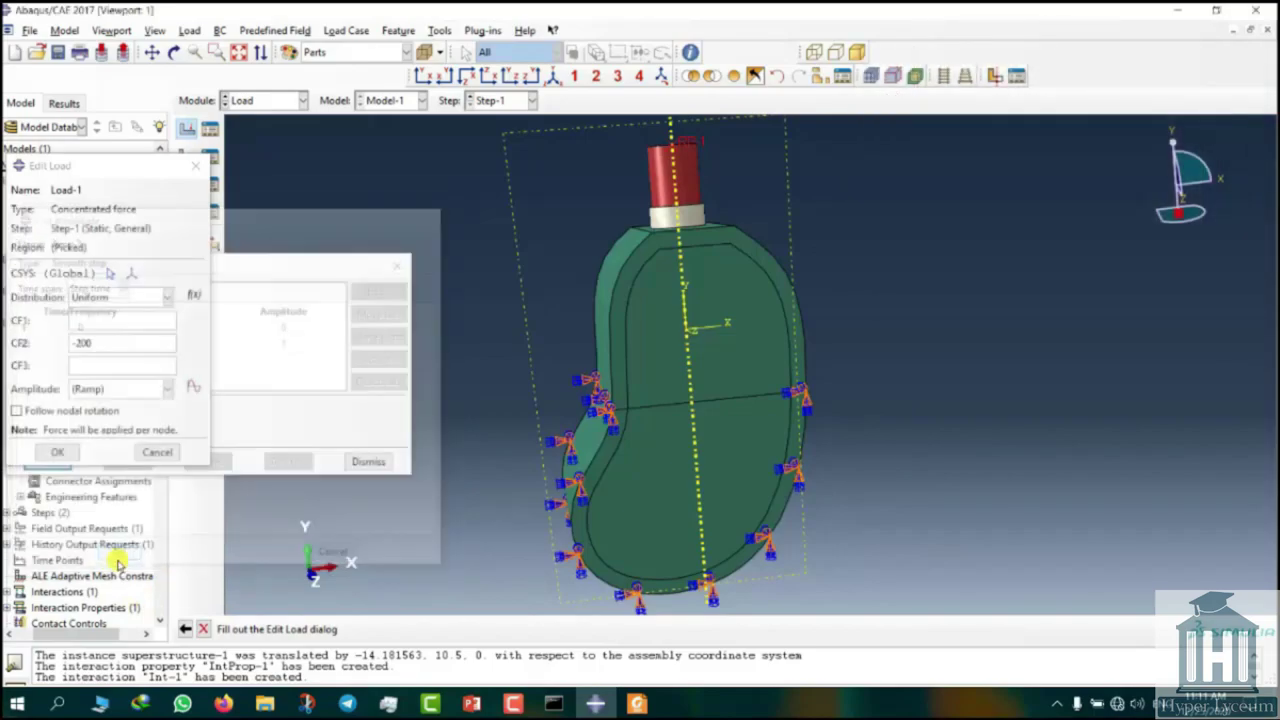
Step: Complete the concentrated force with CF2 set to -200 and the Amp-1 amplitude, and close the load manager
left_click(116, 388)
left_click(112, 425)
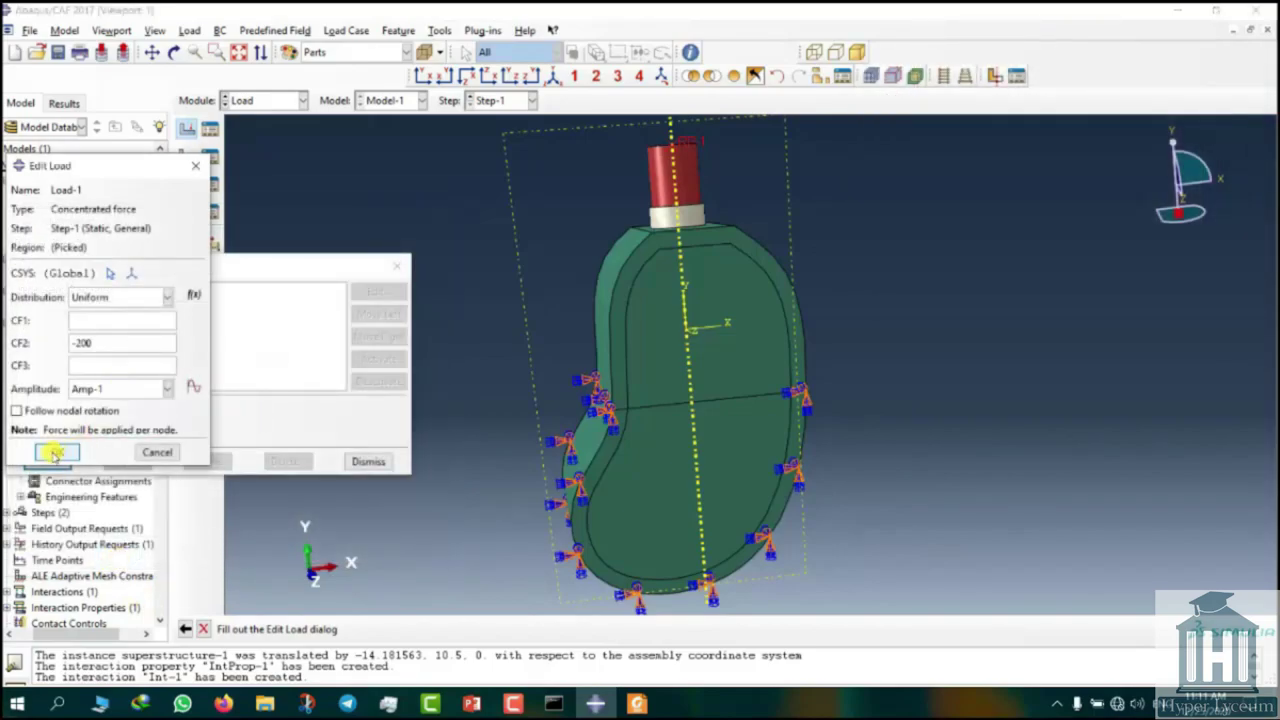
left_click(55, 452)
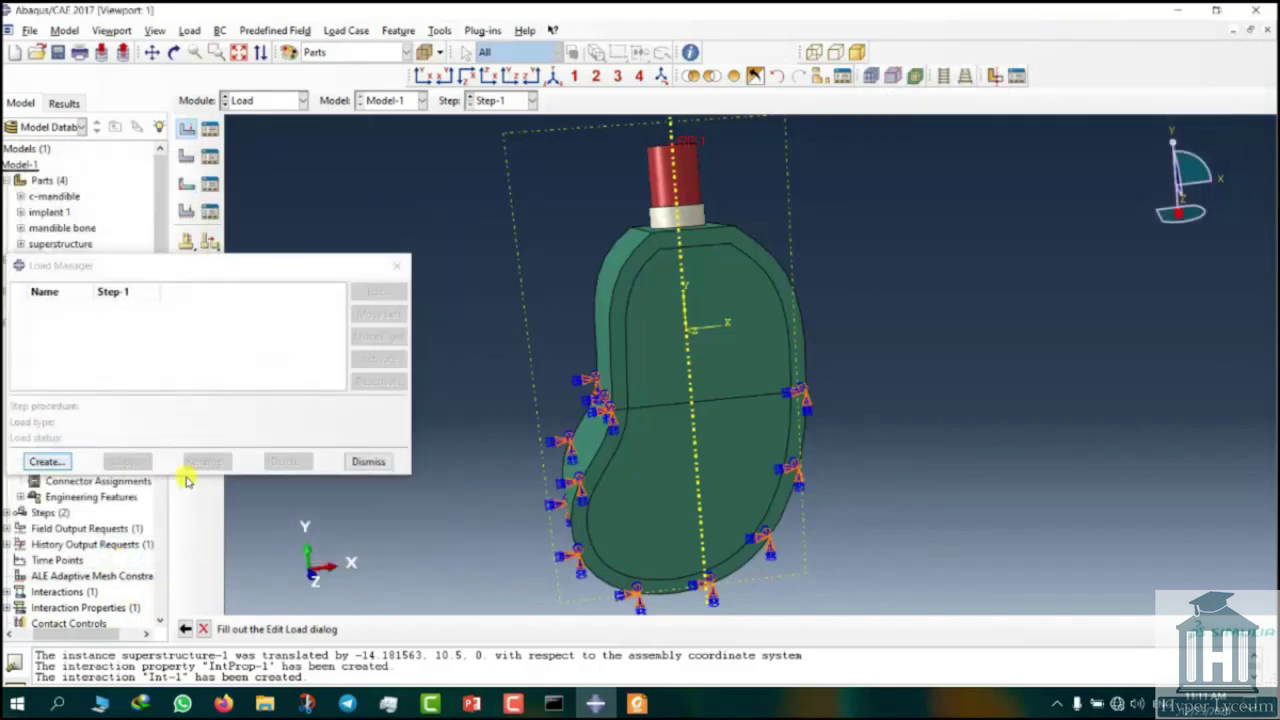
left_click(368, 461)
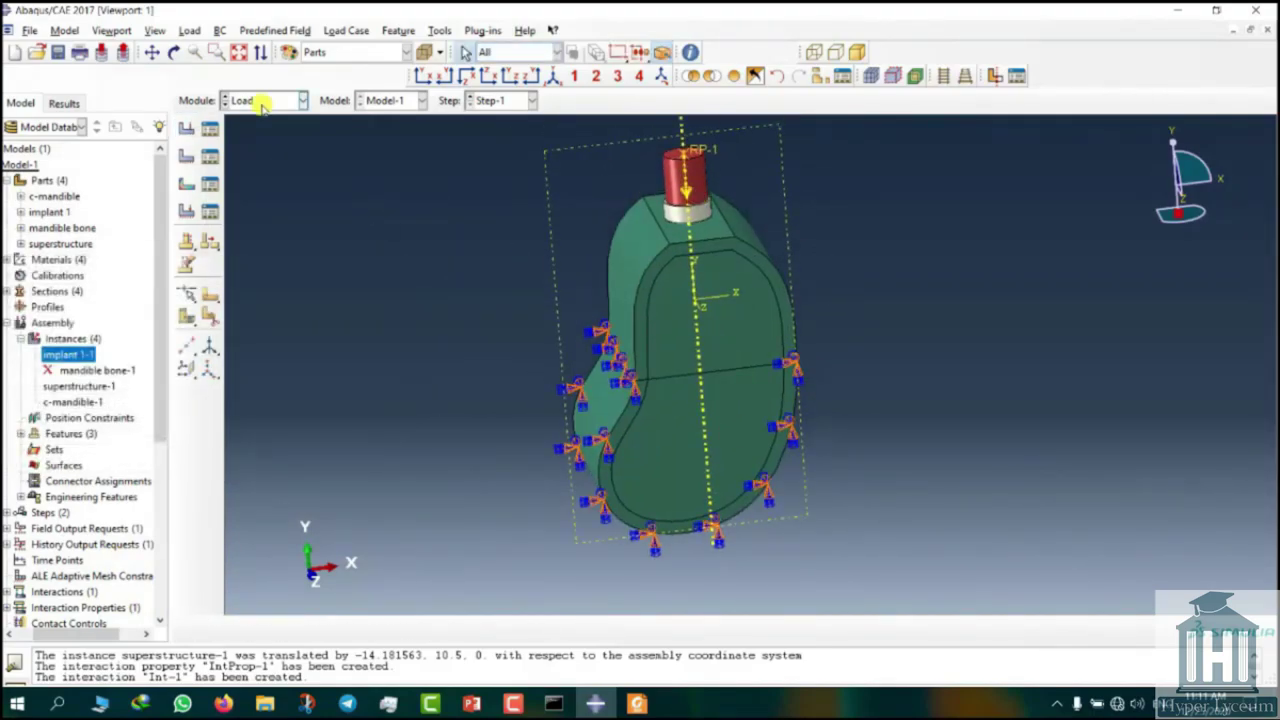
Step: Switch to the Mesh module and assign the Tet element shape to all cells of the c-mandible part
left_click(262, 100)
left_click(266, 210)
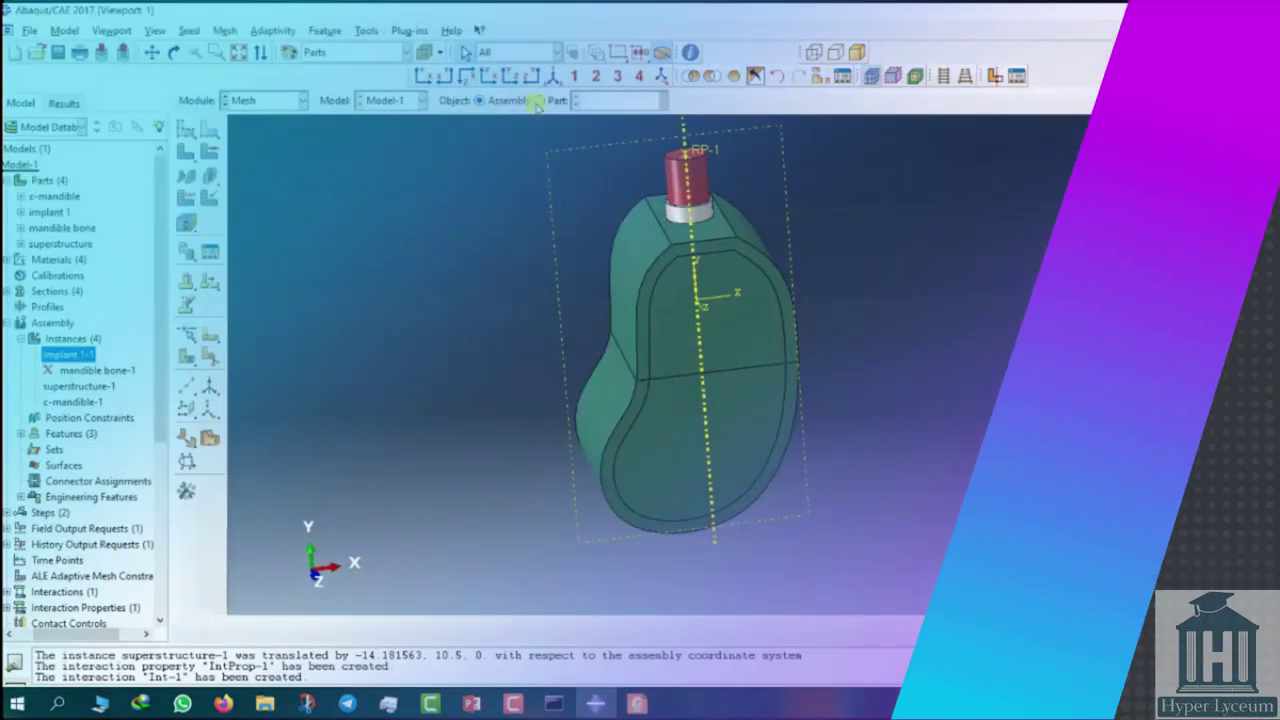
left_click(186, 176)
left_click_drag(898, 188, 446, 612)
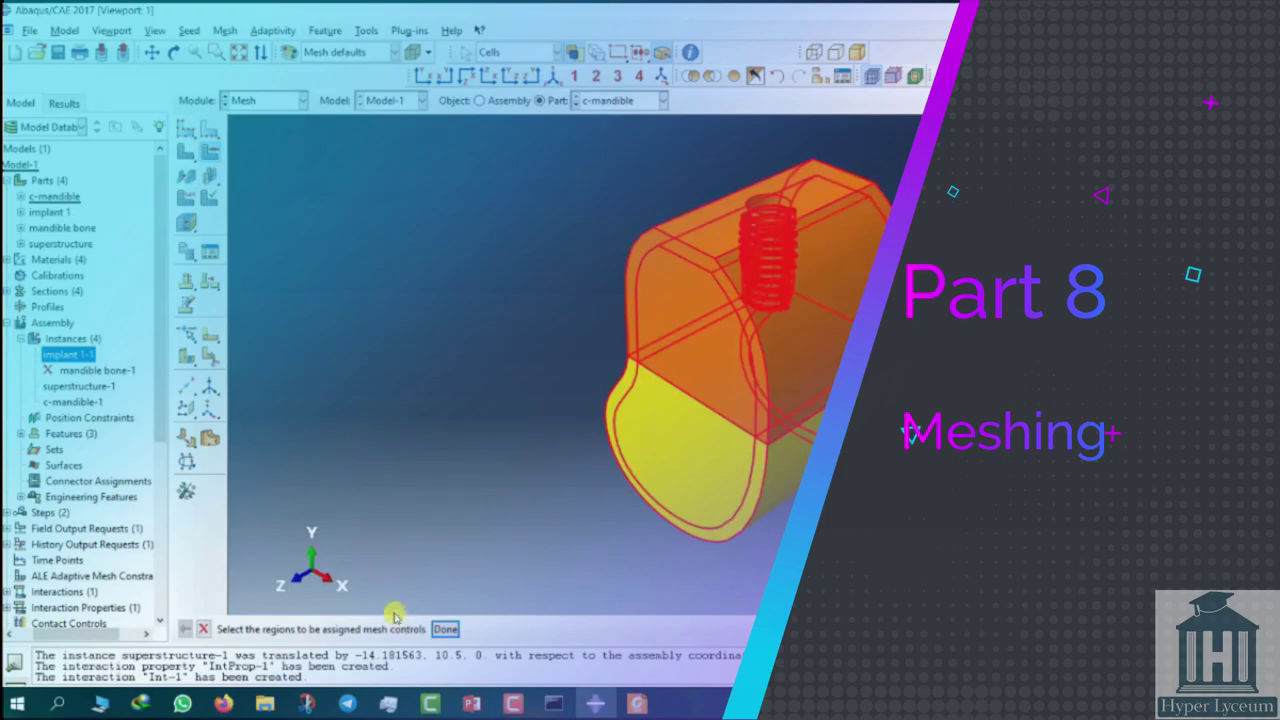
left_click(446, 628)
left_click(151, 134)
left_click(74, 354)
Step: Assign linear 3D Stress tetrahedral elements (C3D4) to the entire c-mandible part
left_click(192, 217)
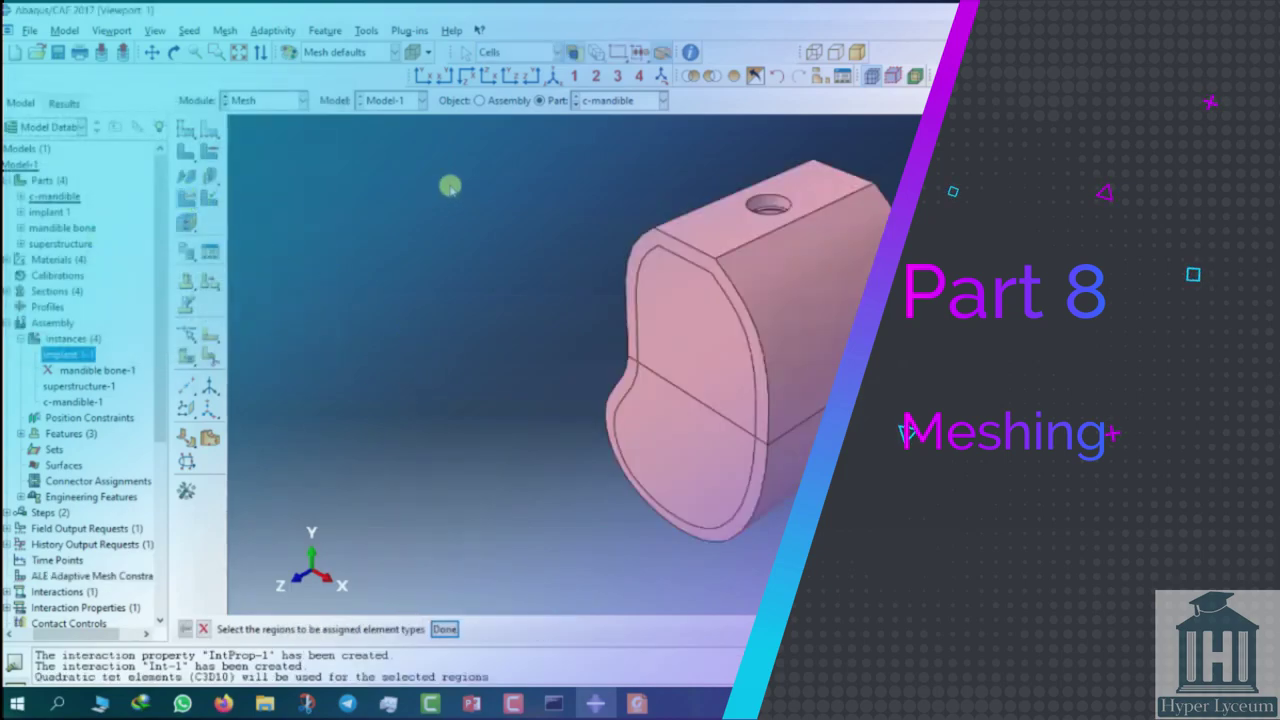
left_click_drag(450, 186, 920, 558)
left_click(436, 625)
left_click(44, 199)
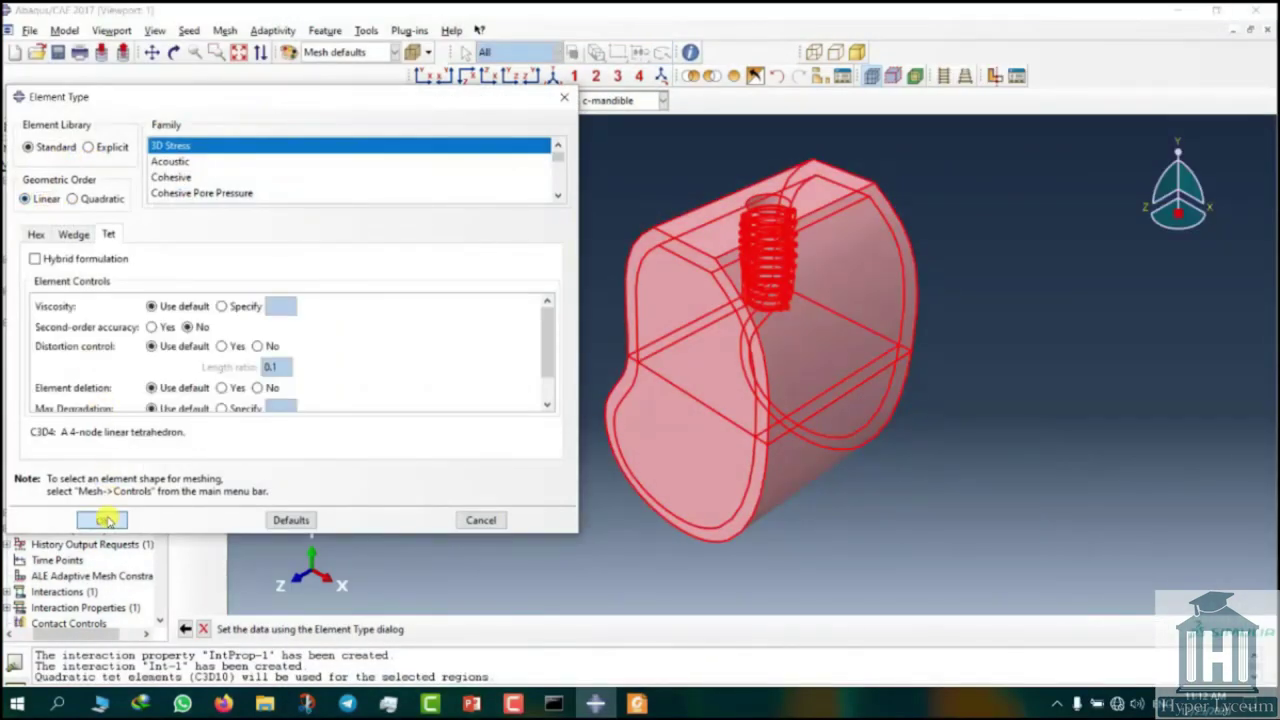
left_click(100, 516)
Step: Seed the edges of the threaded implant hole in c-mandible locally with an approximate element size of 0.5
left_click(209, 131)
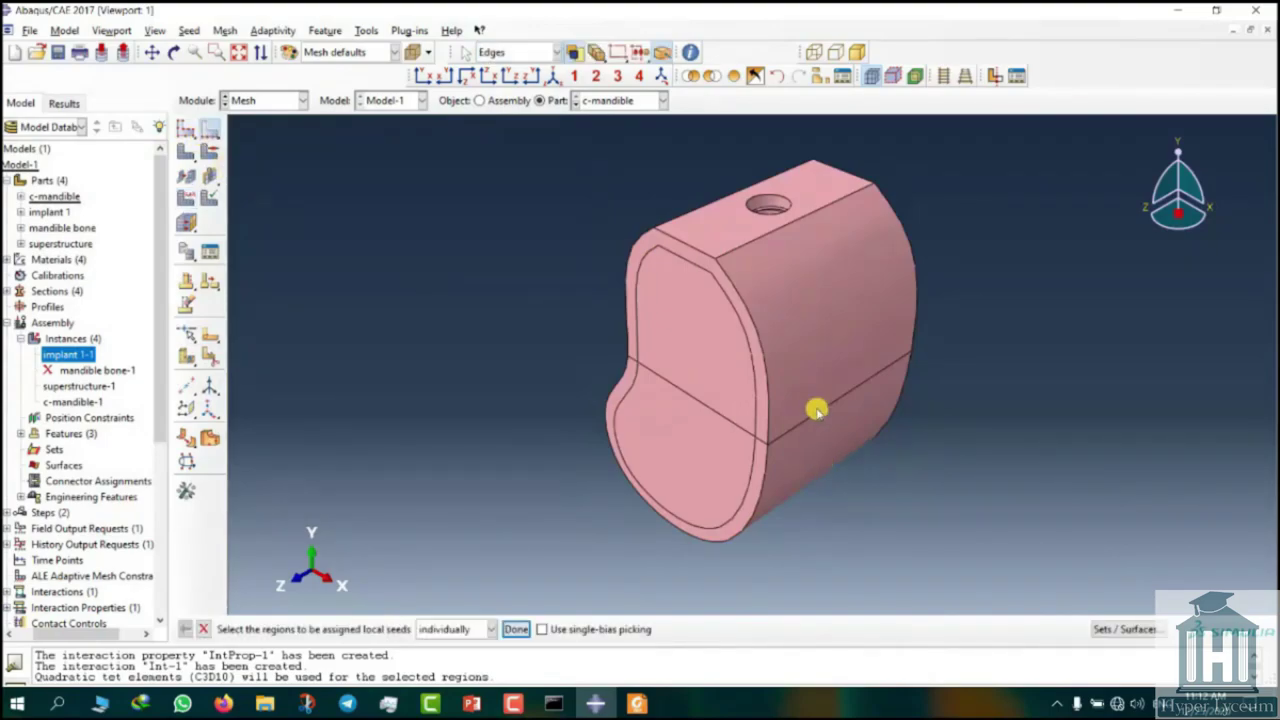
left_click_drag(663, 389, 749, 540, "ctrl+alt")
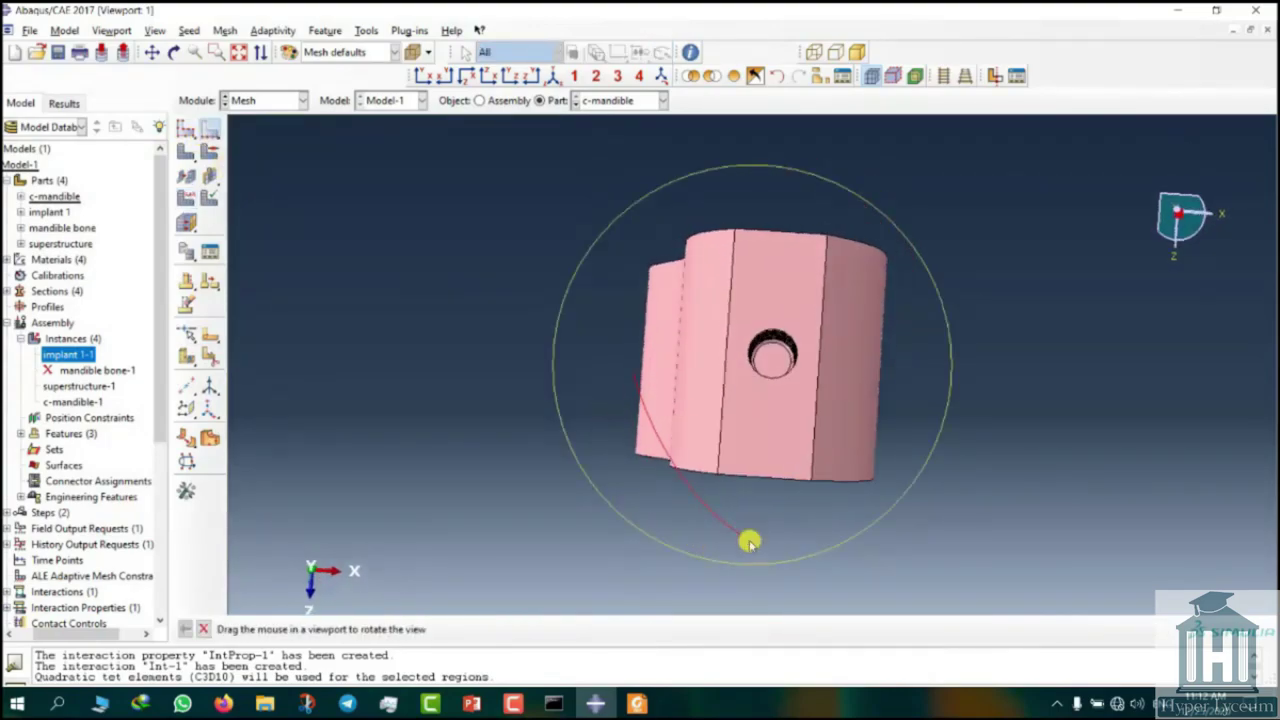
scroll(764, 354, "down", 3)
left_click_drag(787, 280, 804, 475)
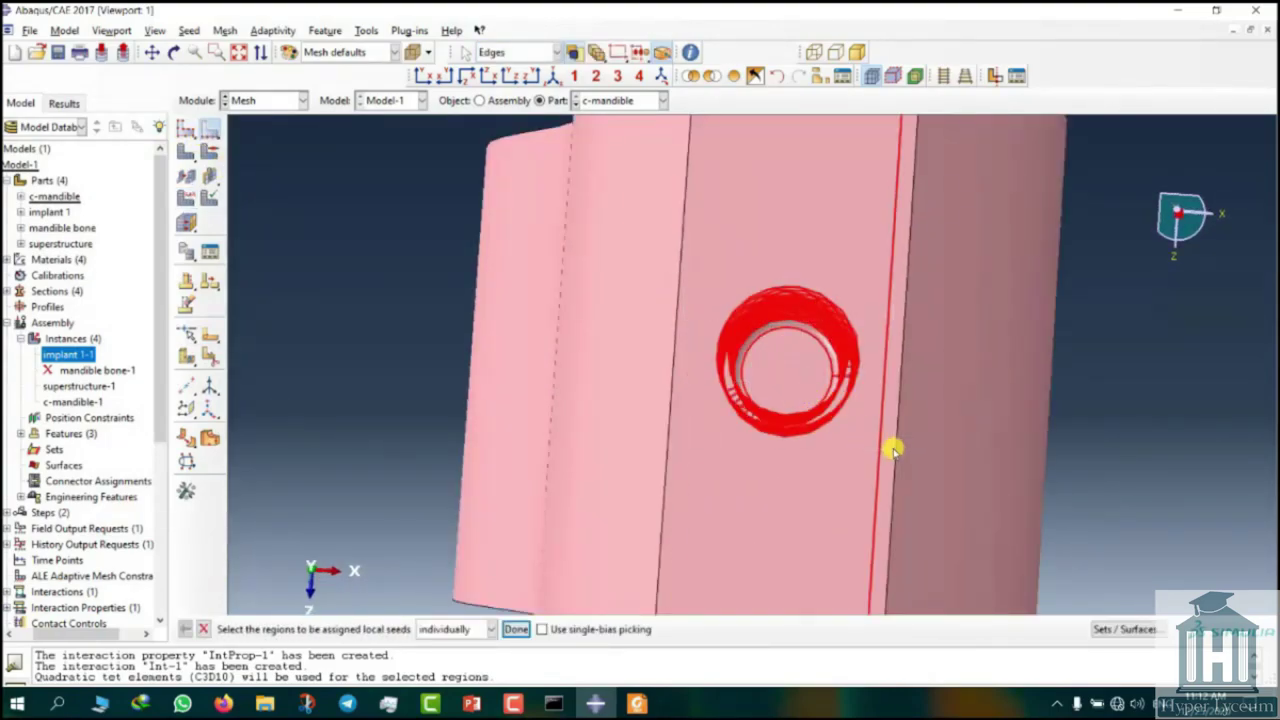
scroll(891, 491, "up", 3)
left_click_drag(891, 491, 779, 325, "ctrl+alt")
scroll(848, 263, "down", 4)
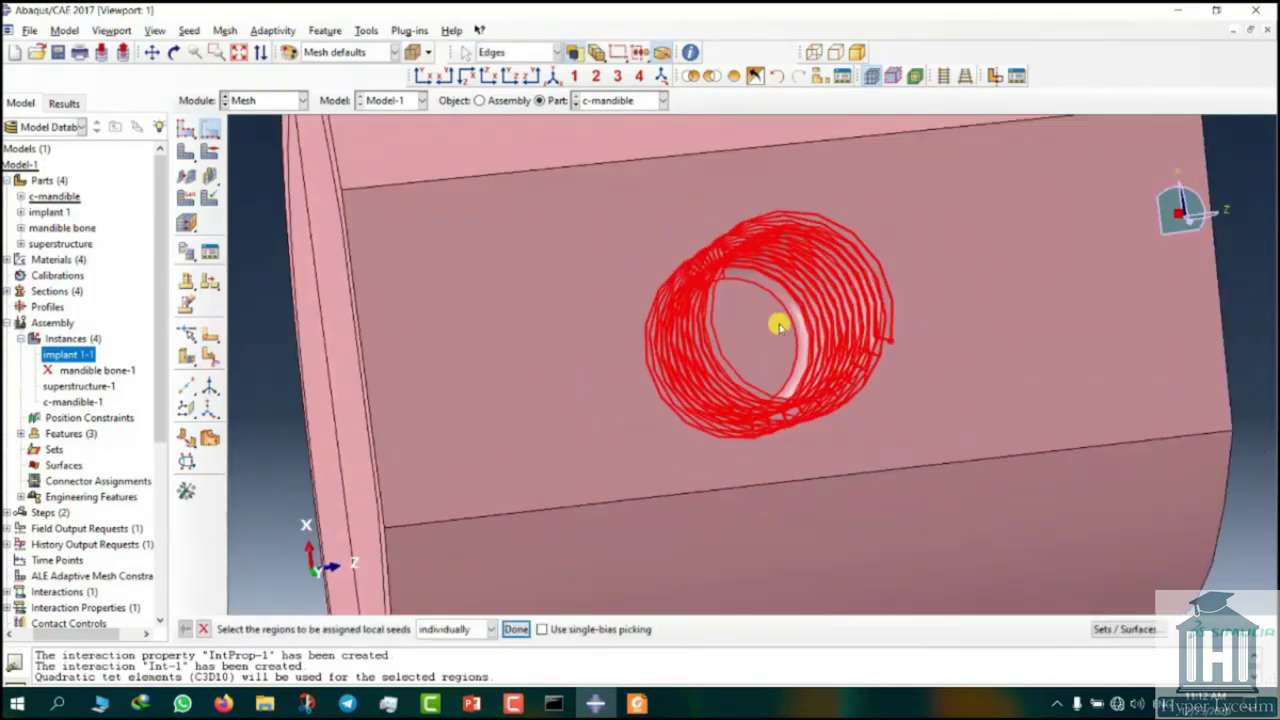
scroll(836, 414, "up", 3)
left_click_drag(836, 414, 709, 408, "ctrl+alt")
left_click(515, 629)
left_click_drag(160, 353, 112, 347)
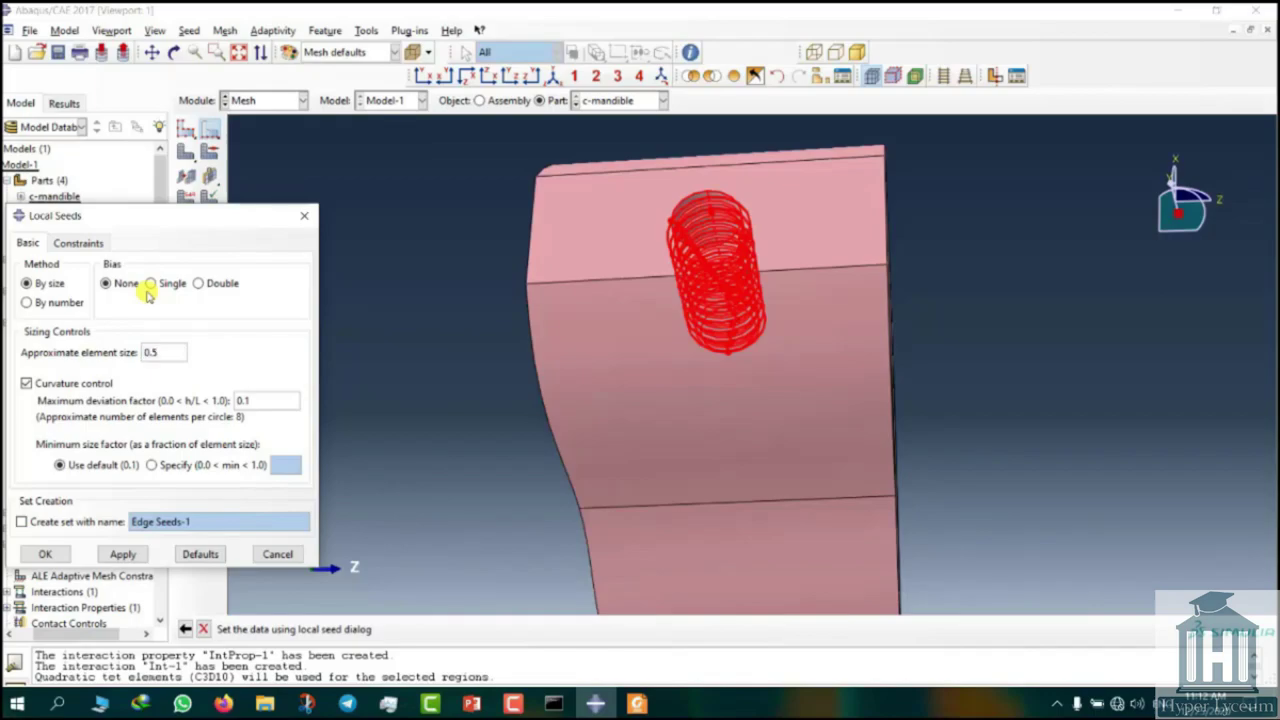
left_click(52, 554)
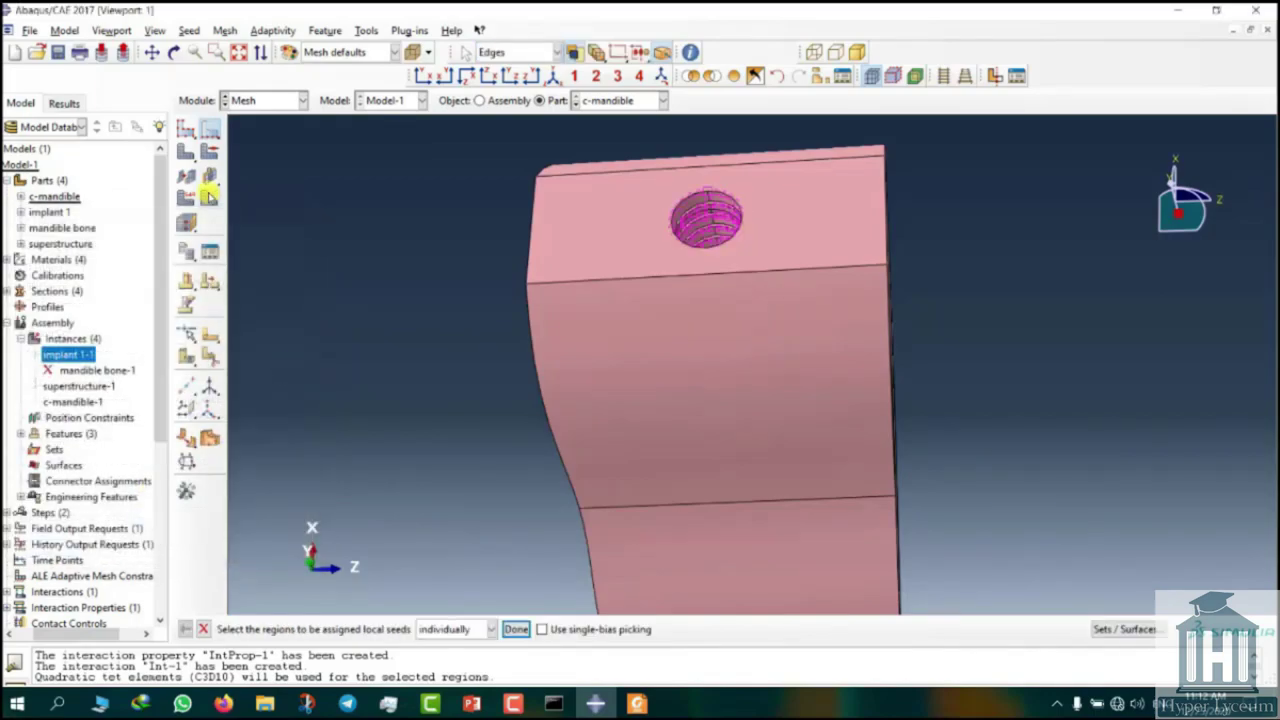
Step: Set the global seed size of c-mandible to 1.2 and mesh the part
left_click(187, 126)
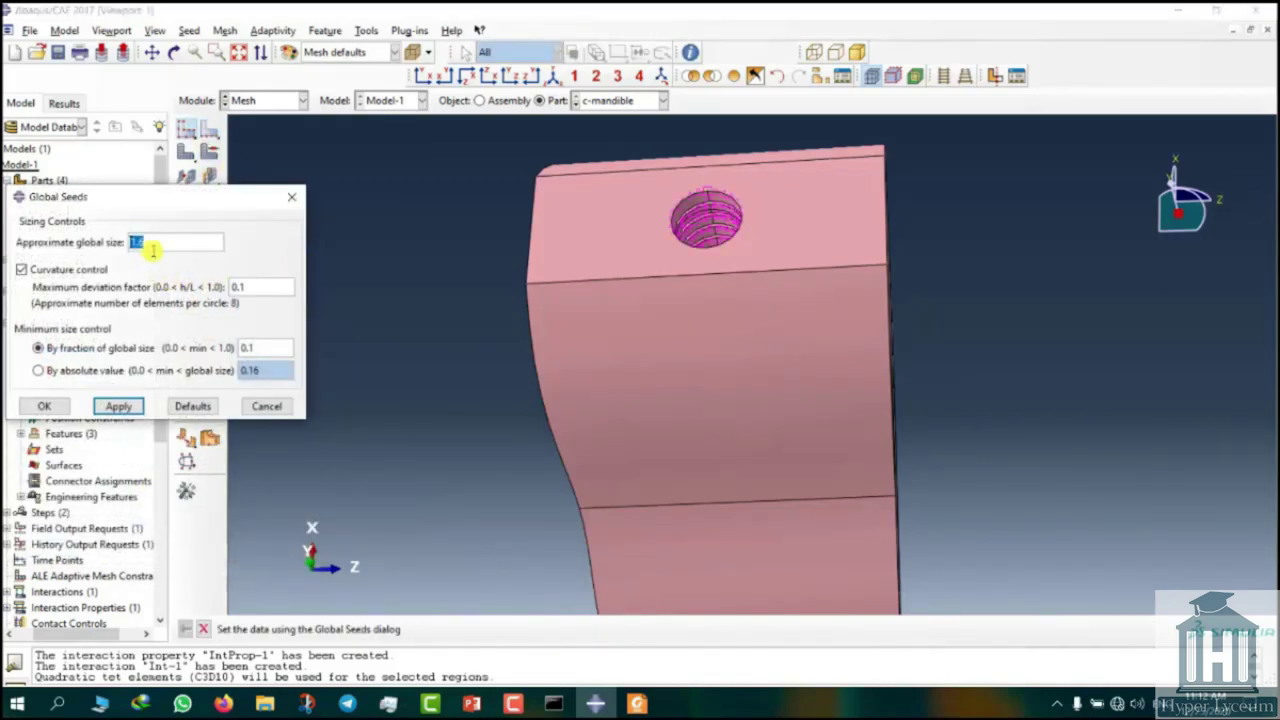
type(".2")
key("Return")
left_click(44, 406)
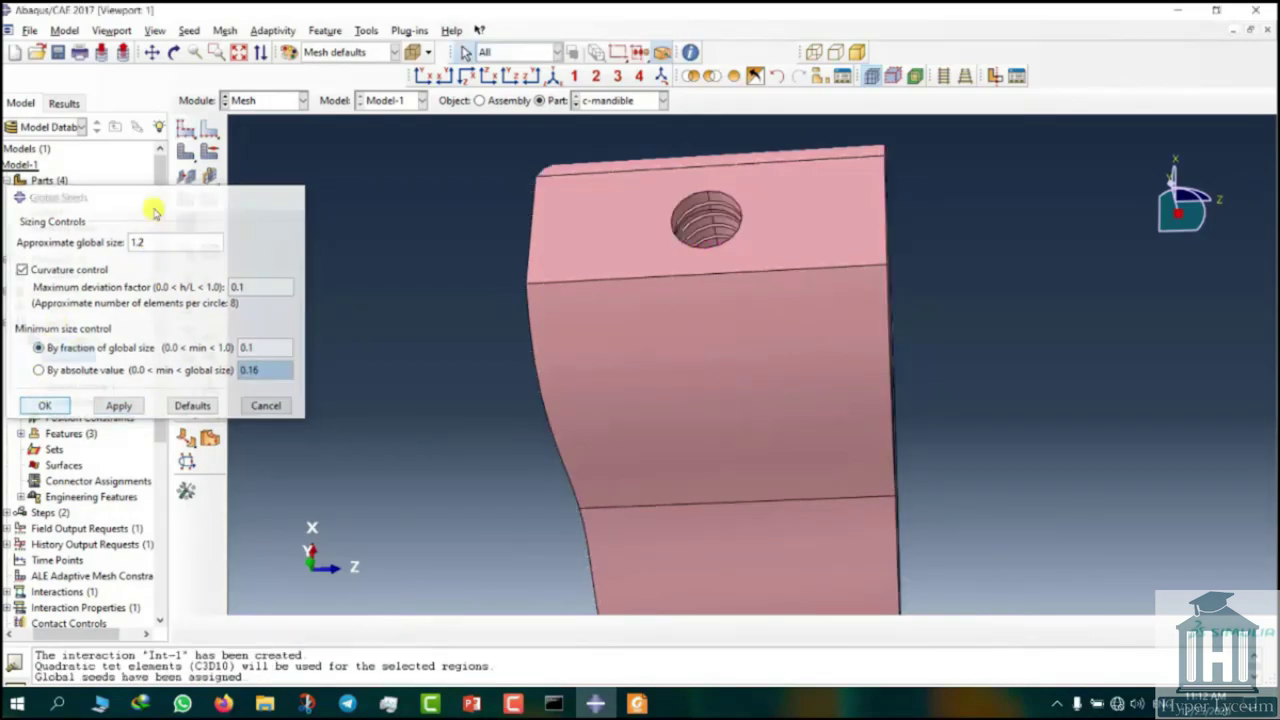
left_click(180, 152)
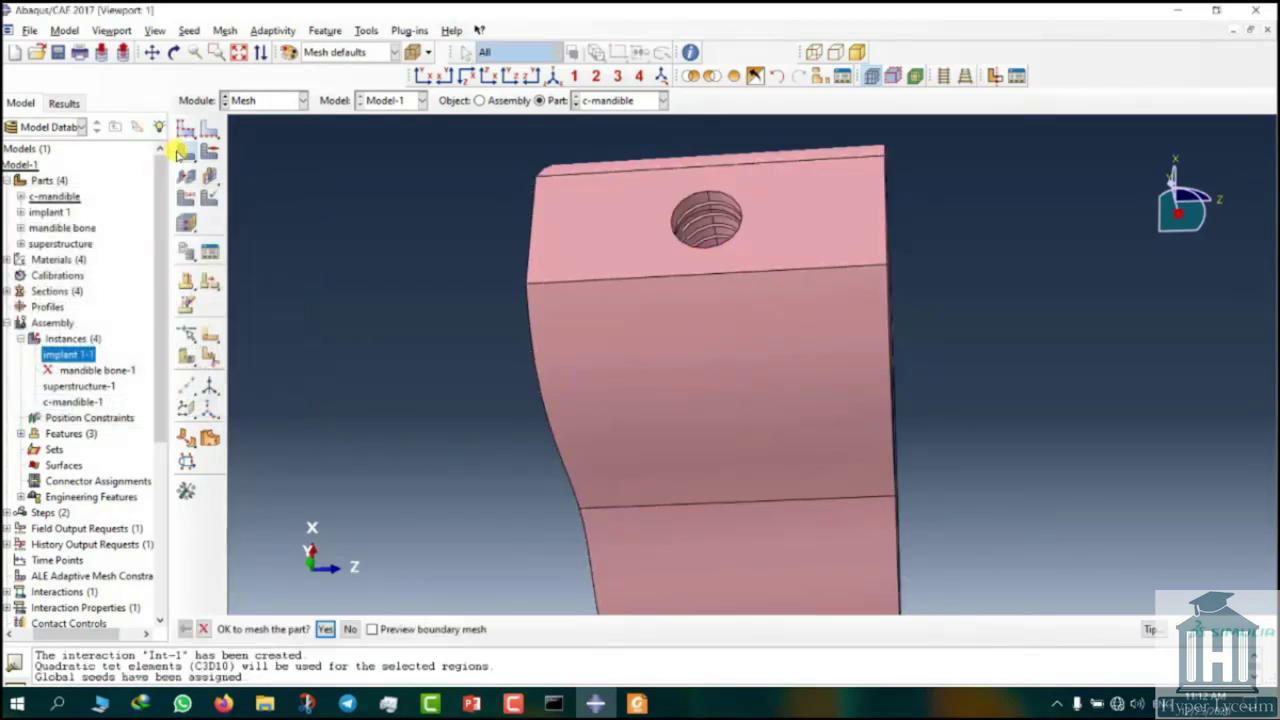
middle_click(487, 273)
Step: Switch to the implant 1 part and set its mesh controls to the Tet element shape
left_click(605, 101)
left_click(607, 134)
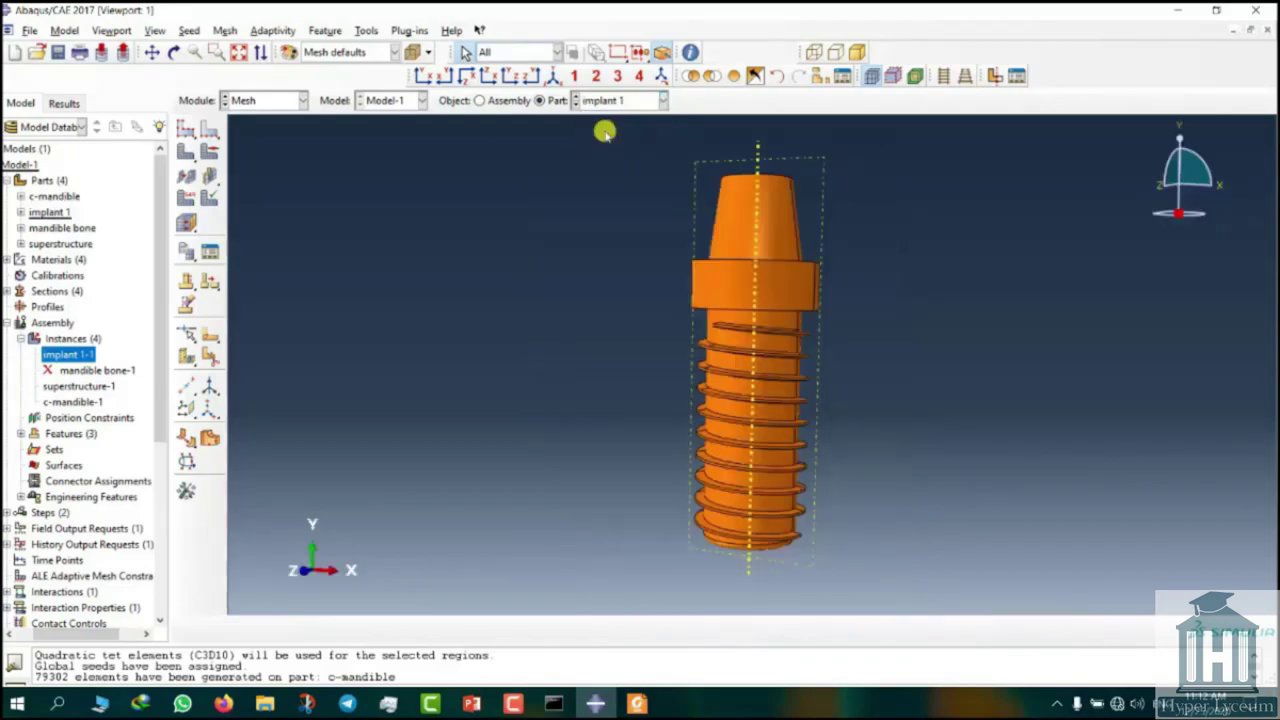
left_click(209, 154)
left_click(162, 134)
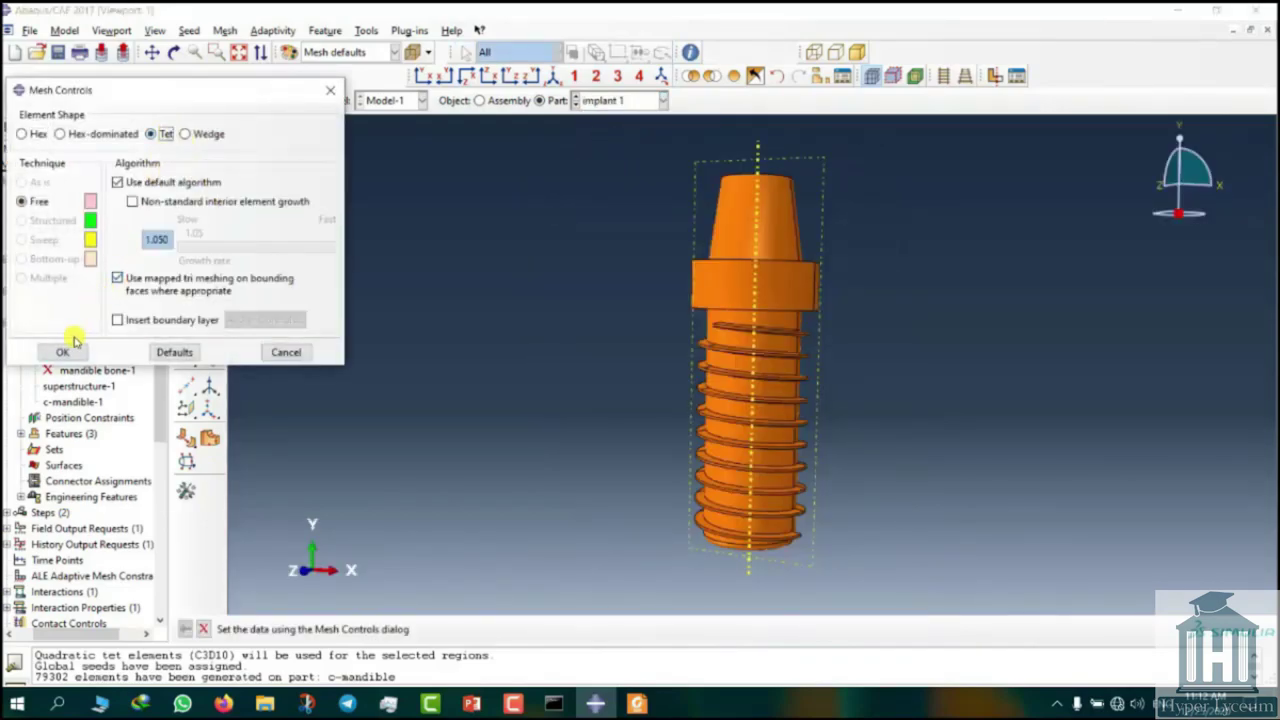
left_click(63, 351)
Step: Assign linear tetrahedral elements (C3D4) to implant 1 and apply global seeds to the part
left_click(187, 197)
left_click(40, 200)
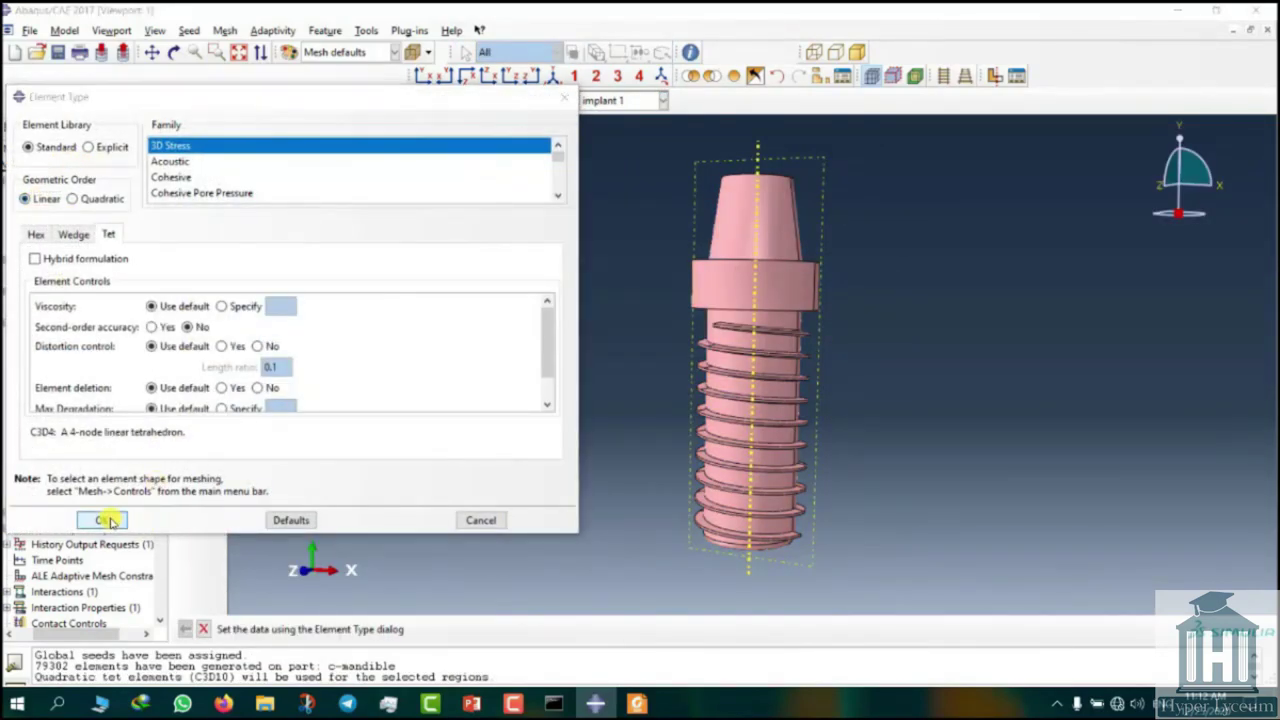
left_click(80, 514)
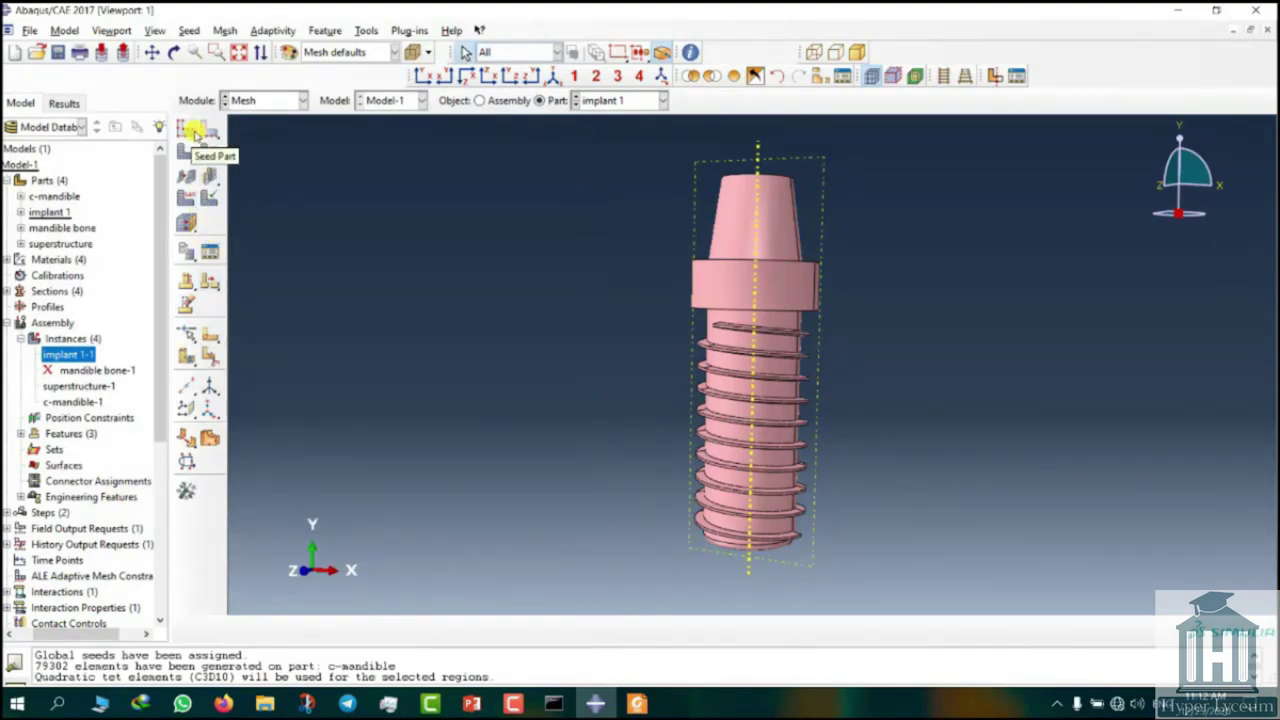
left_click(193, 132)
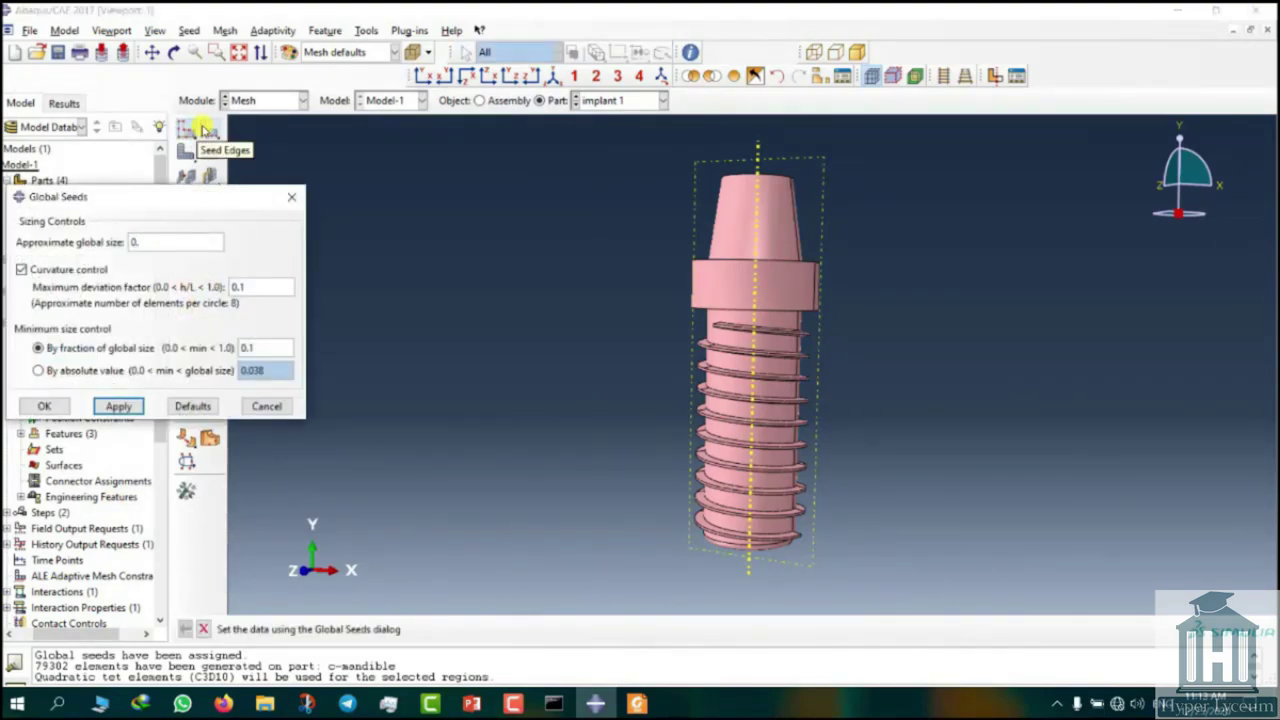
left_click(44, 406)
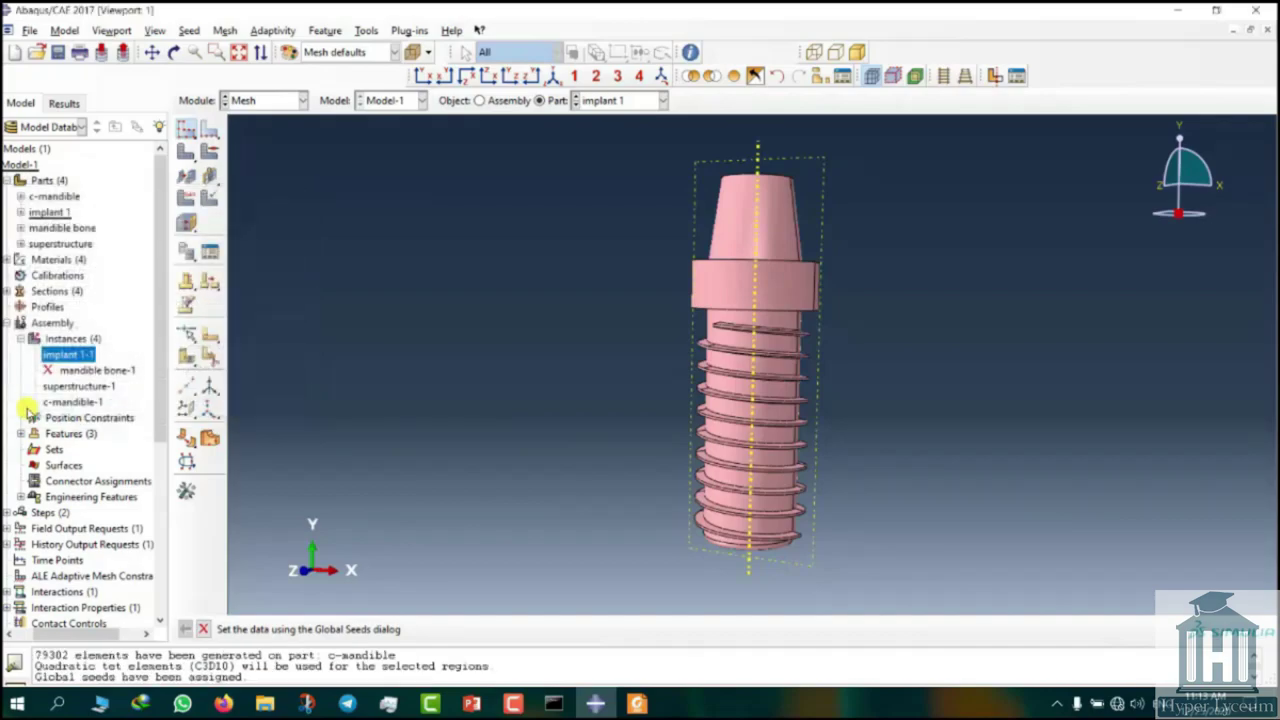
Step: Seed the edges of the implant's tapered head and collar locally with element size 0.3, and mesh the implant
left_click(209, 129)
left_click_drag(708, 150, 860, 275)
left_click(516, 629)
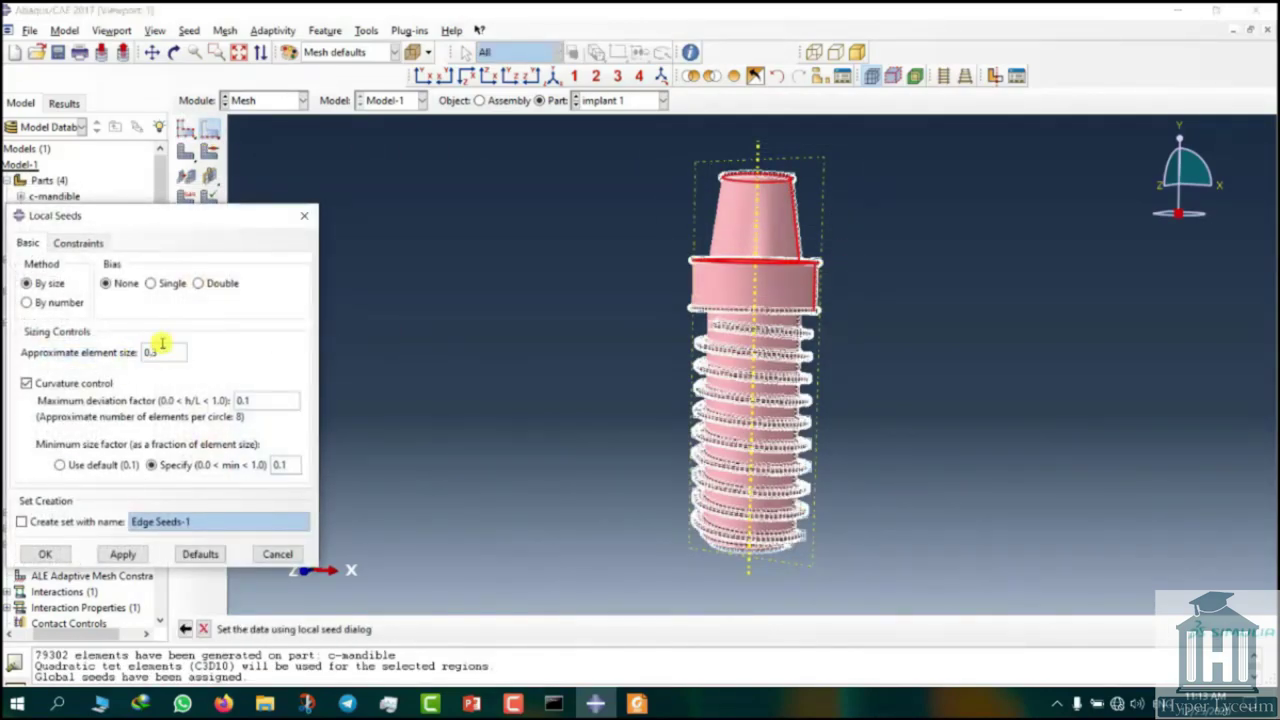
left_click(52, 554)
left_click(185, 153)
middle_click(397, 291)
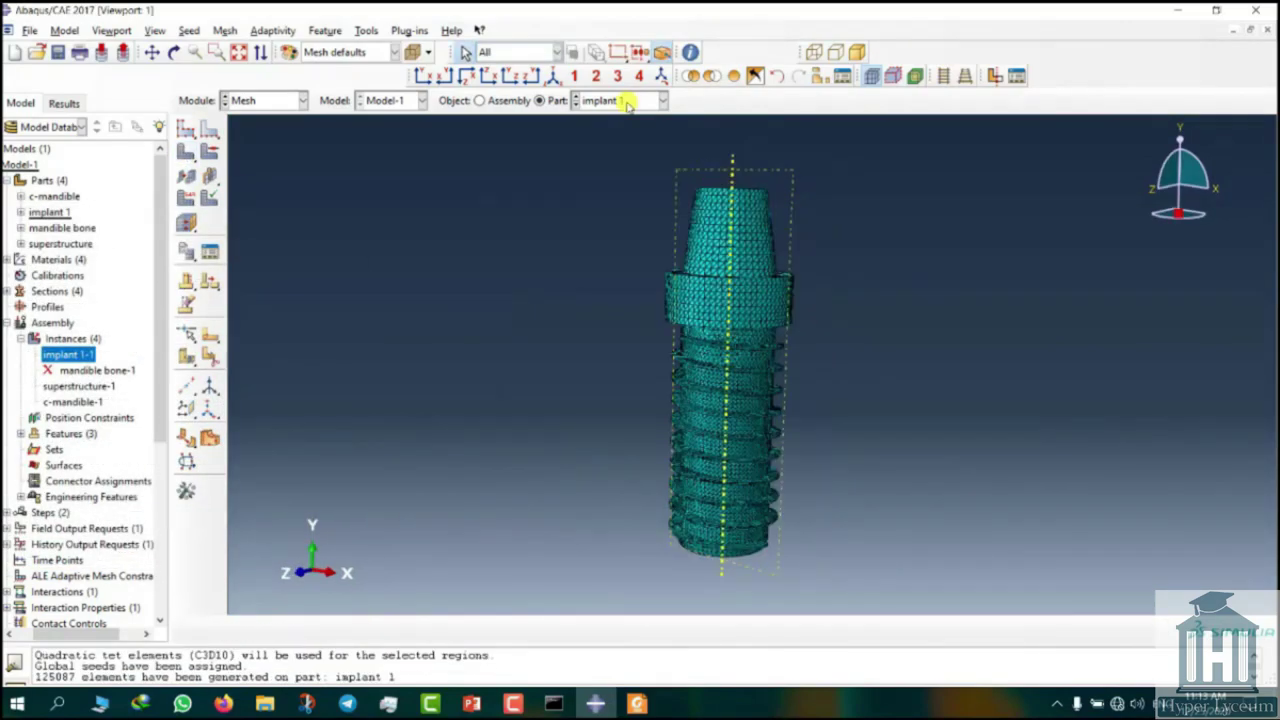
Step: Switch to the superstructure part and partition its cell with a lengthwise plane through opposite points on its rim
left_click(627, 102)
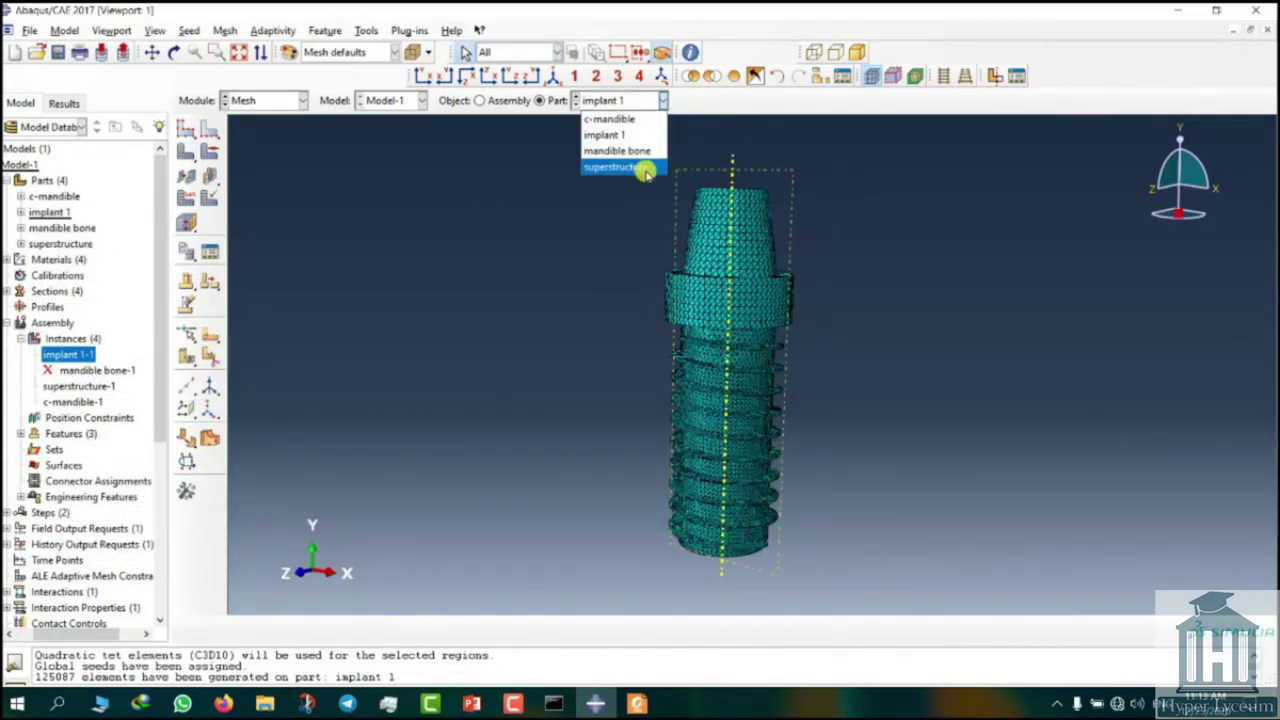
left_click(640, 167)
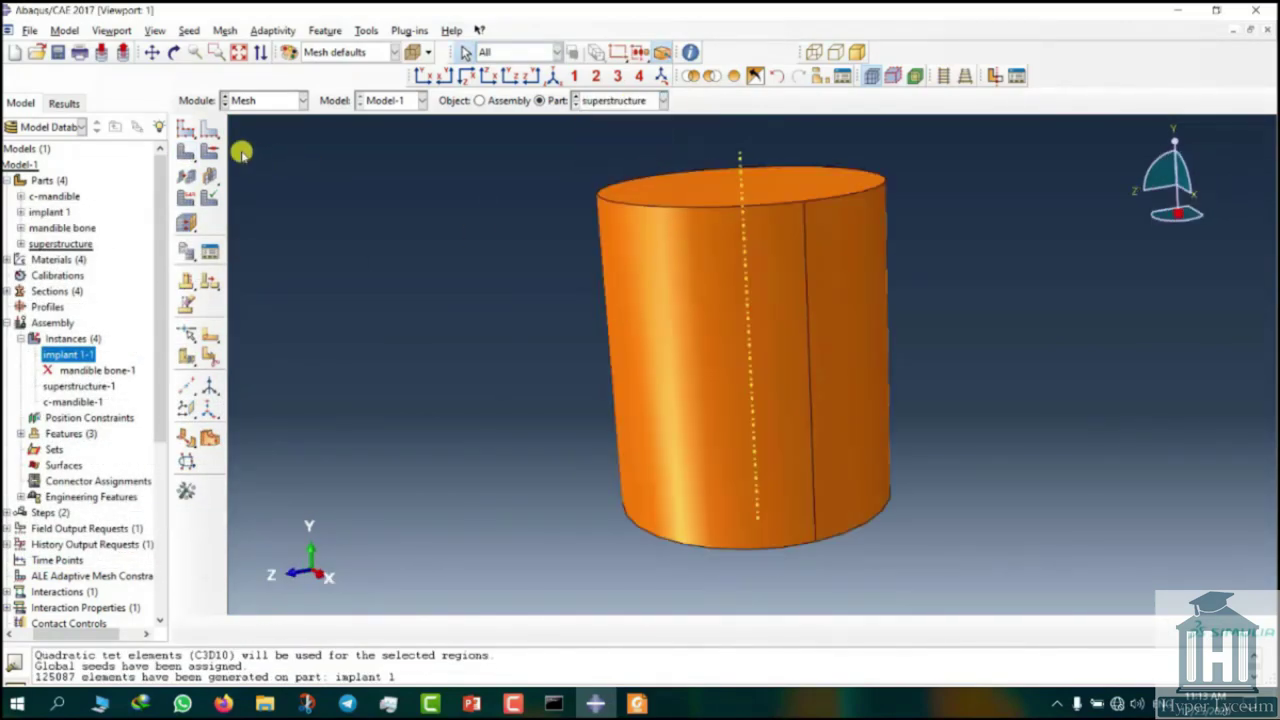
left_click(187, 358)
left_click(410, 629)
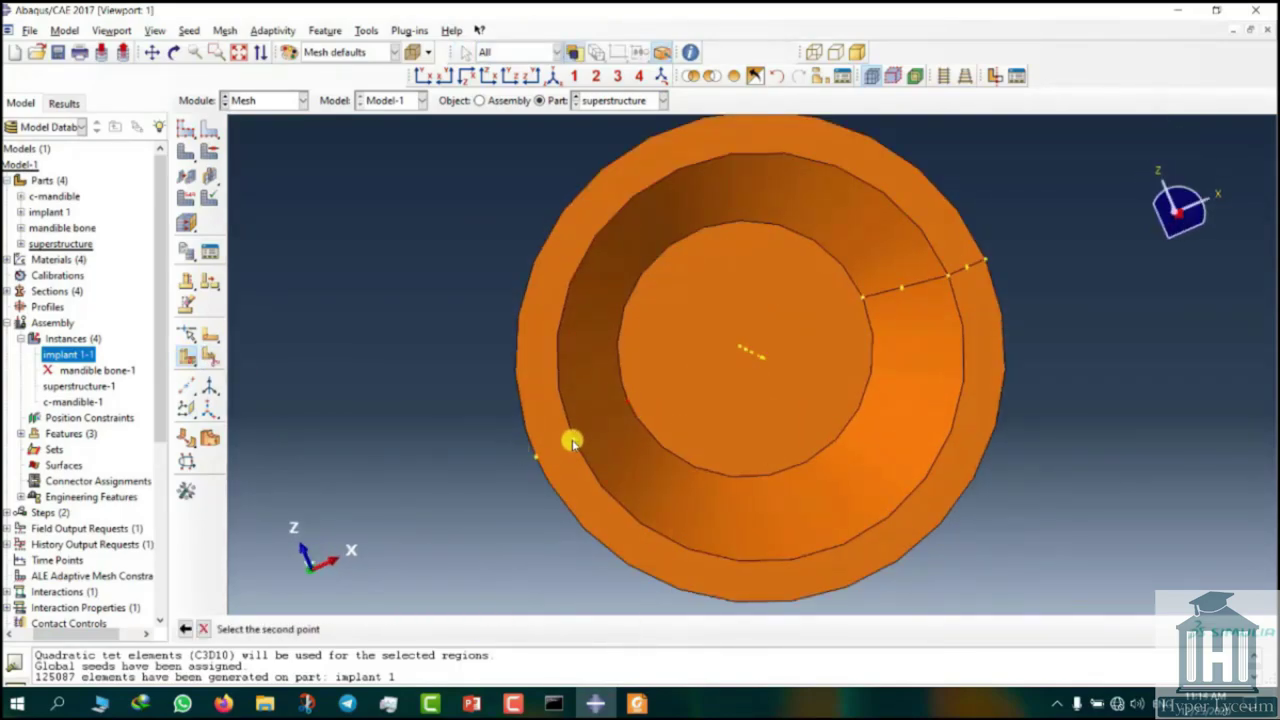
left_click(537, 456)
middle_click(625, 436)
Step: Partition all superstructure cells with a three-point plane lying on the floor of the inner cavity
left_click_drag(625, 436, 525, 548)
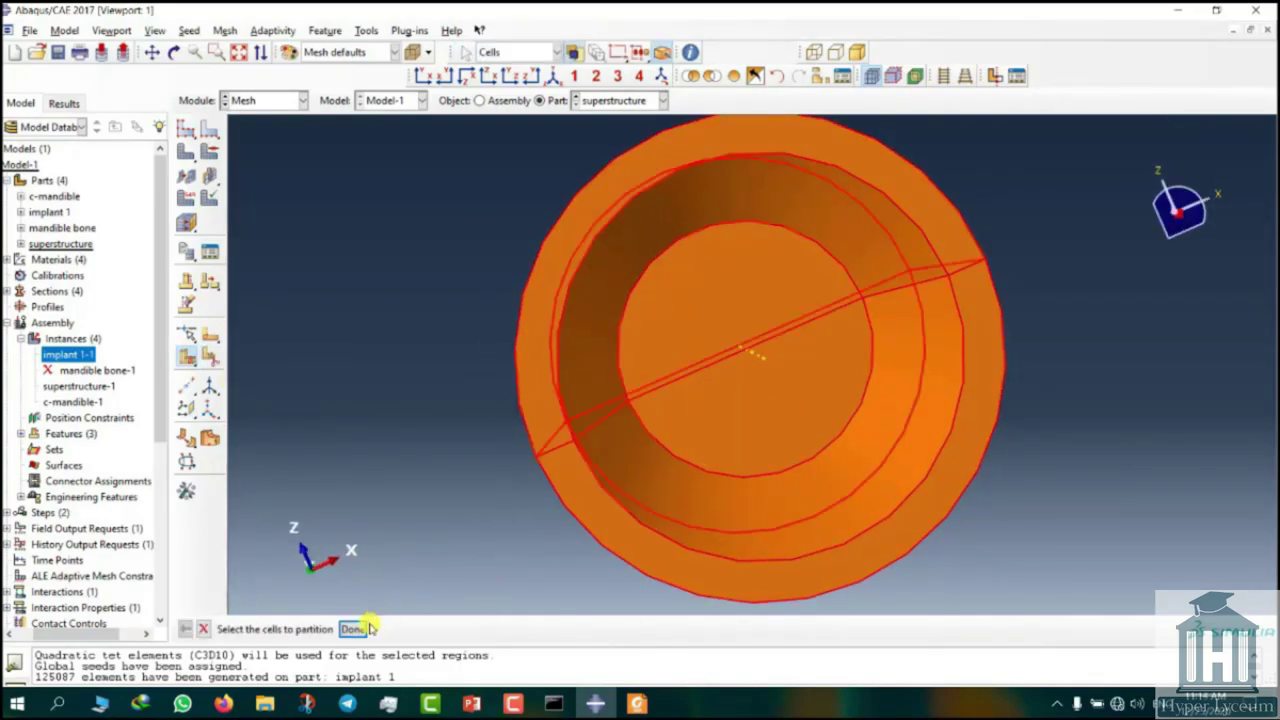
left_click(362, 629)
left_click(510, 629)
left_click(858, 376)
left_click_drag(822, 409, 760, 477, "ctrl+alt")
left_click(760, 477)
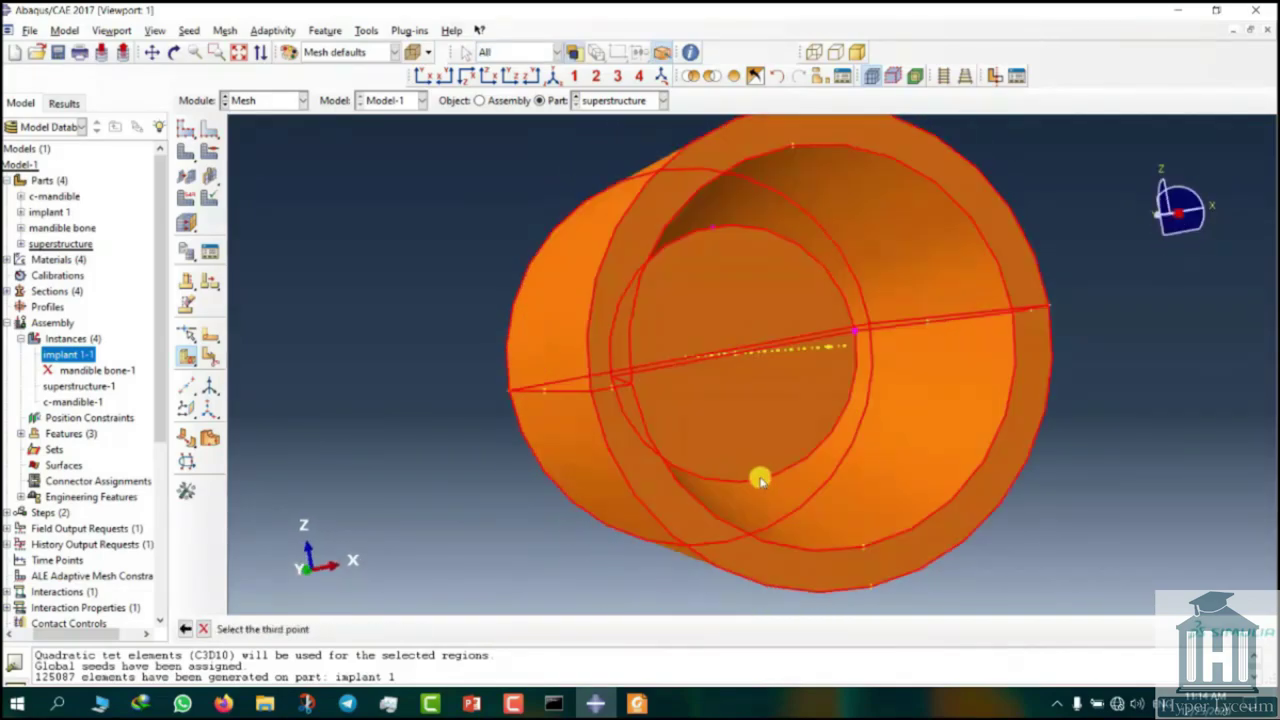
left_click(631, 372)
middle_click(631, 372)
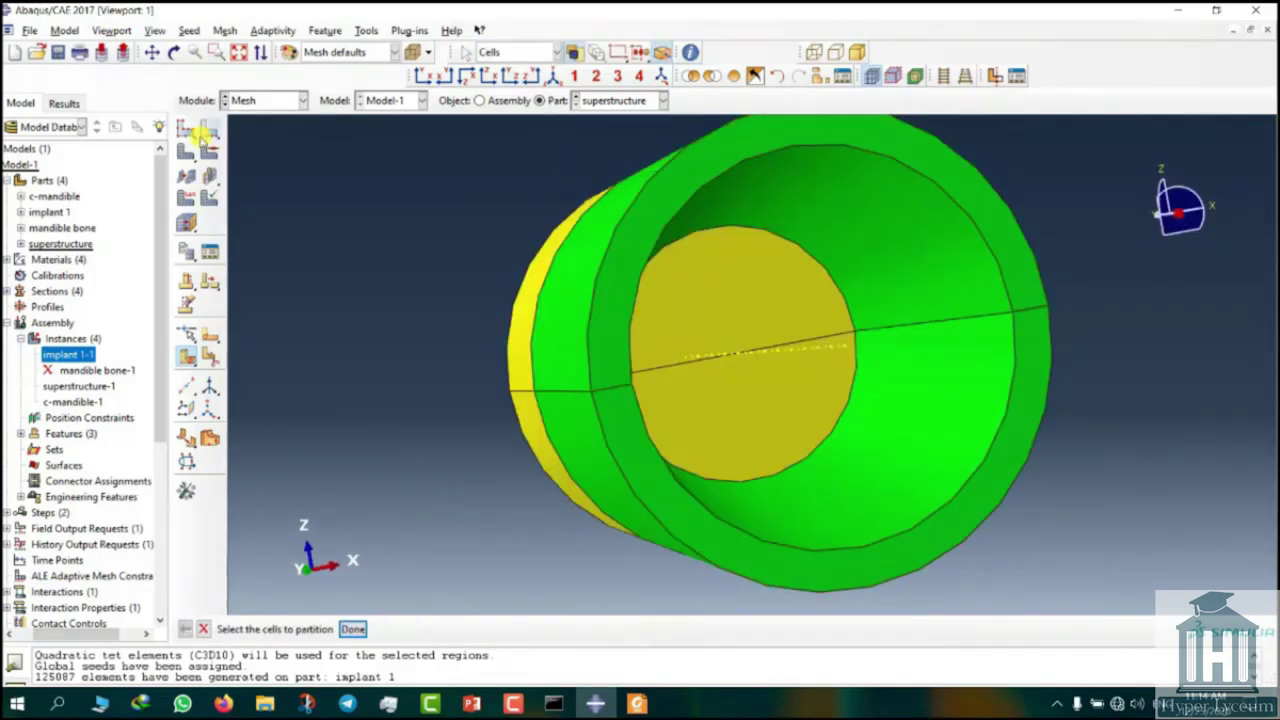
Step: Assign the element type to all cells of the superstructure
left_click(188, 199)
left_click_drag(374, 192, 535, 571)
left_click(444, 628)
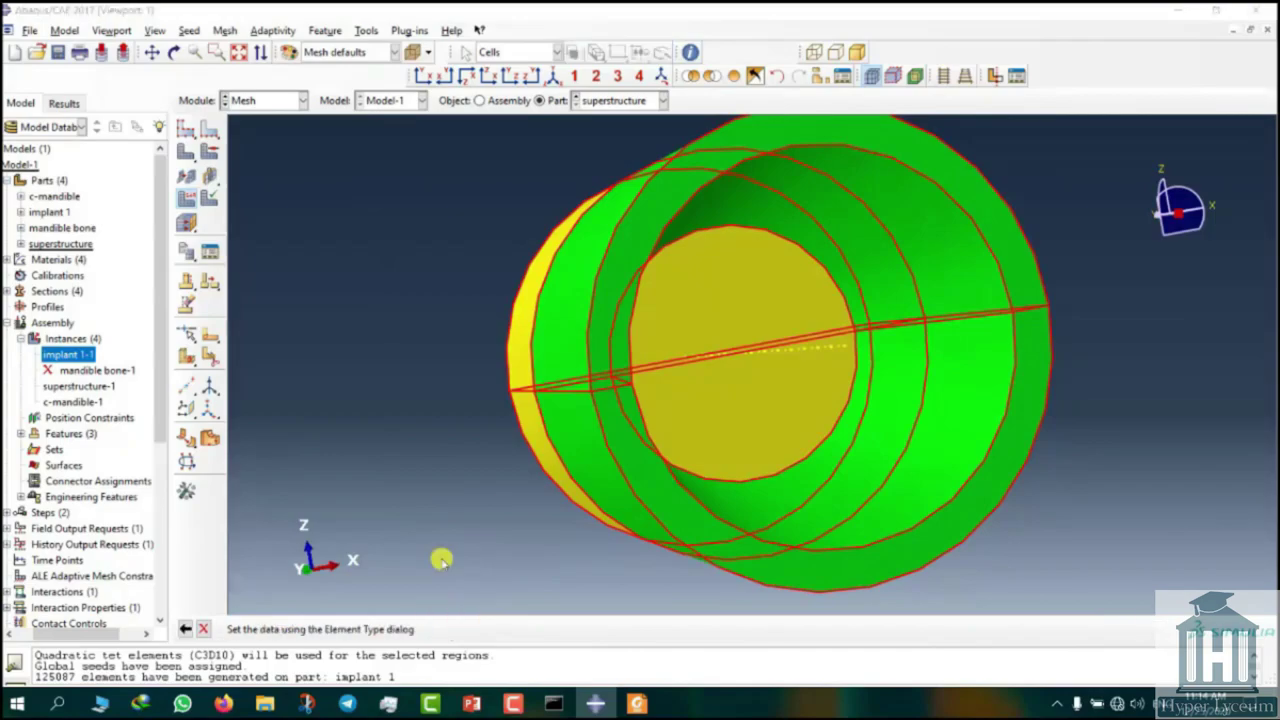
left_click(104, 521)
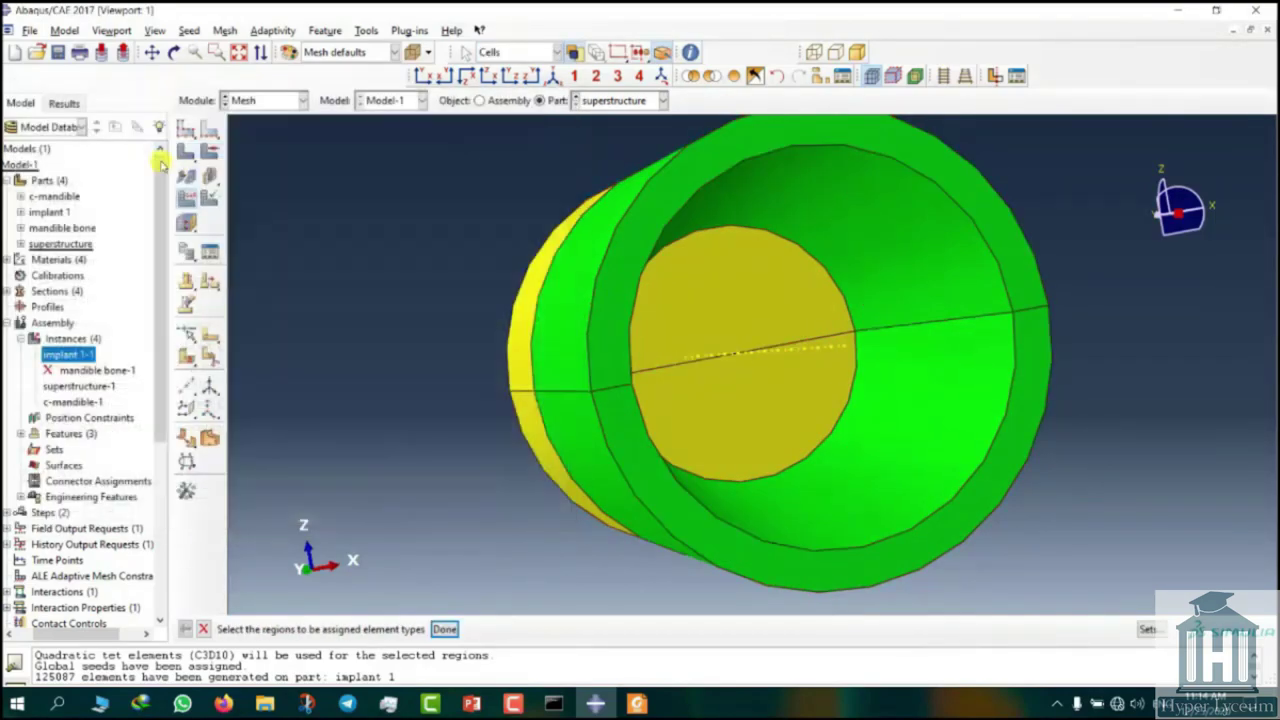
Step: Set the global seed size of the superstructure to 0.3 and mesh the part
left_click(187, 127)
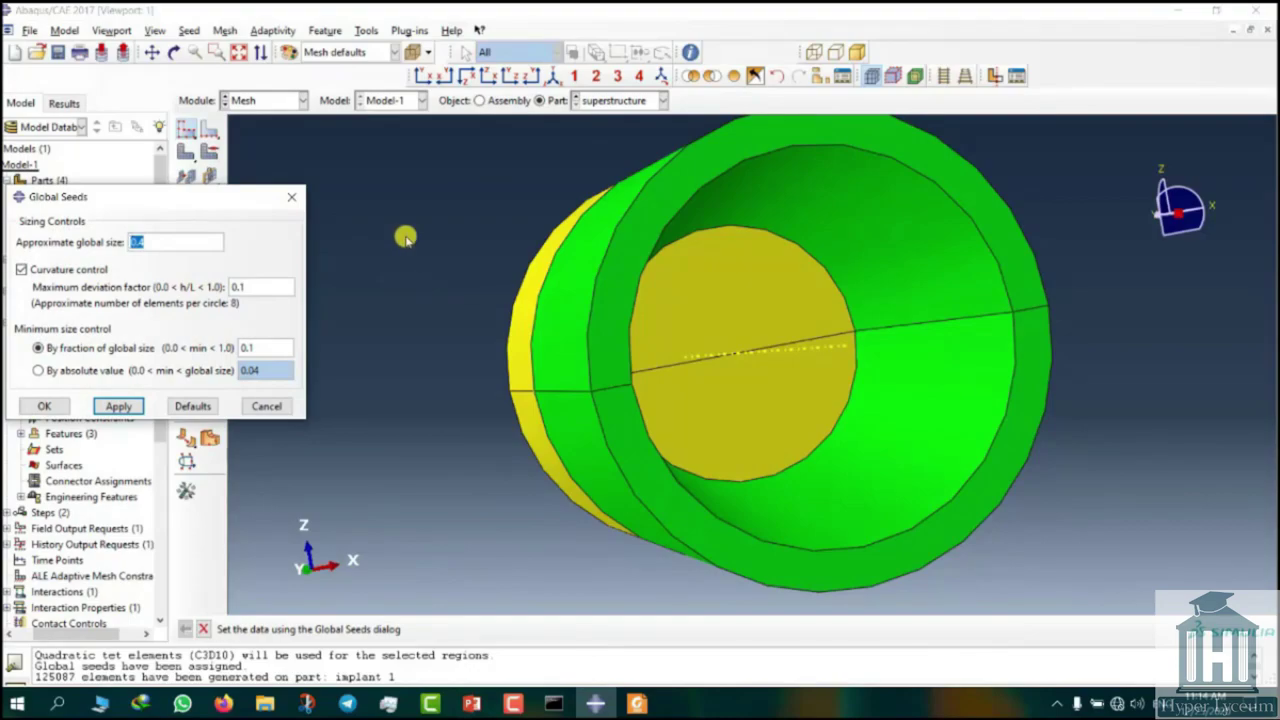
key("Return")
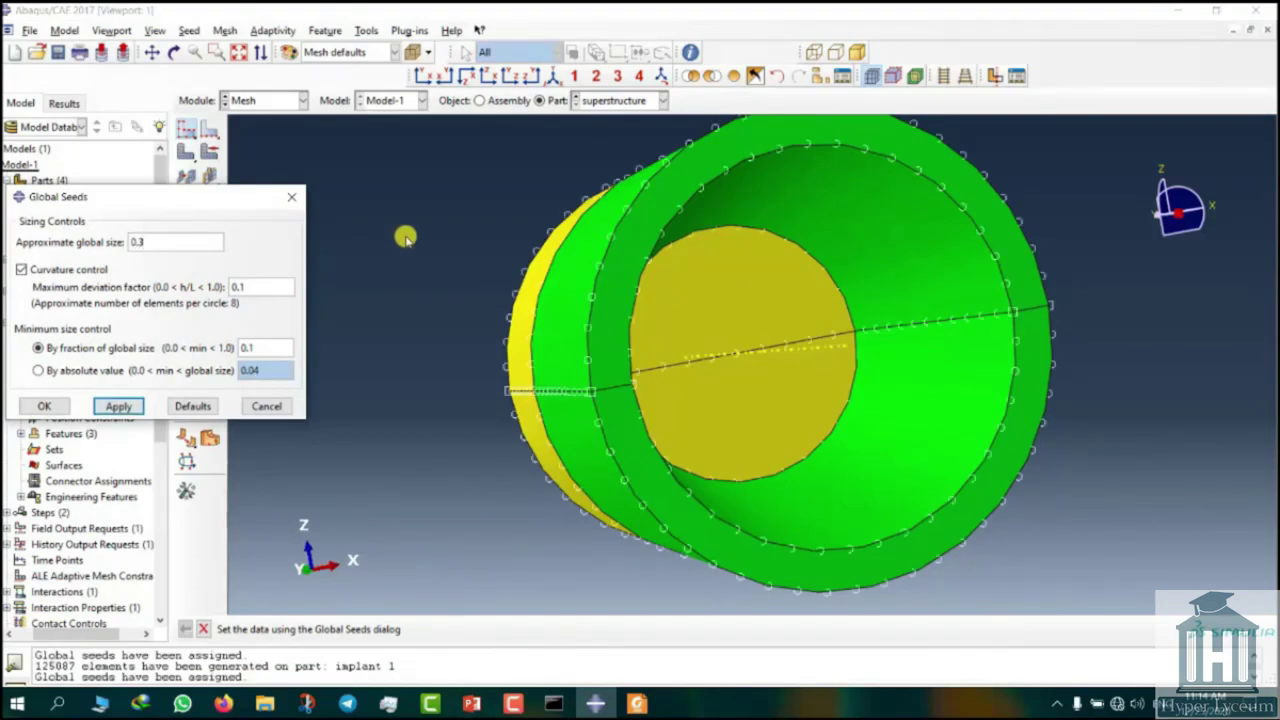
left_click(47, 406)
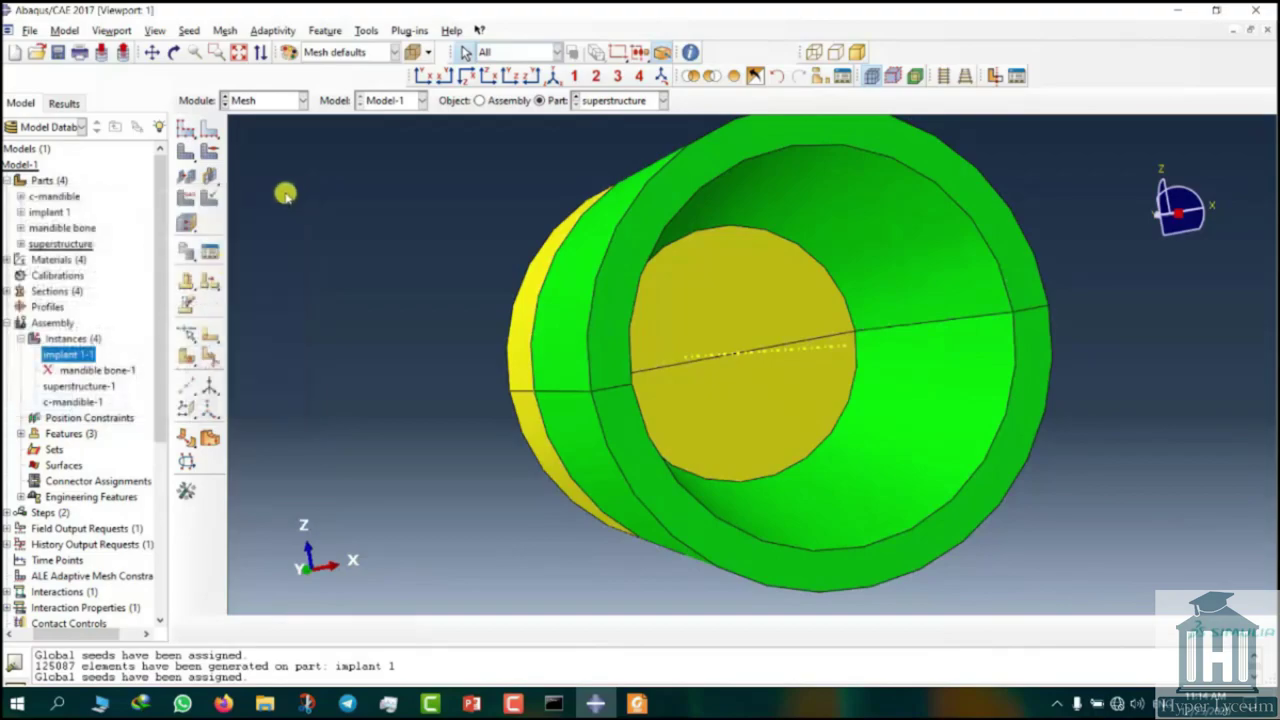
left_click(192, 153)
middle_click(345, 208)
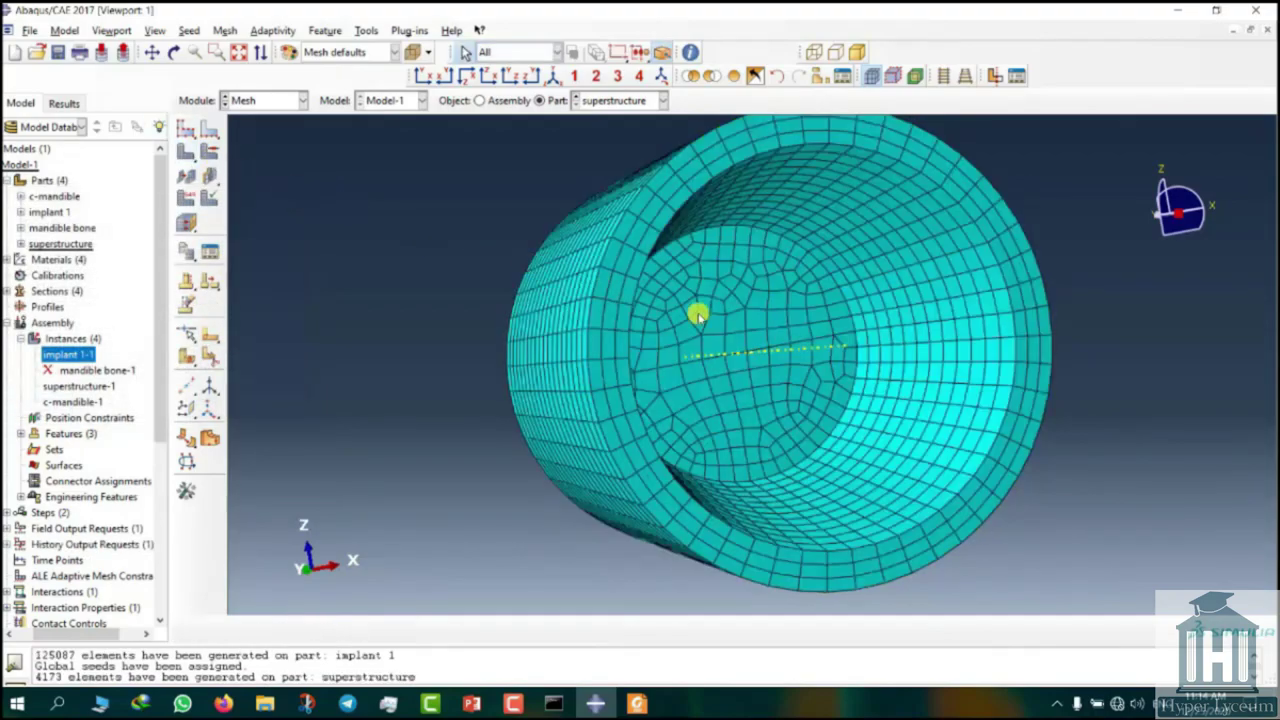
Step: Inspect the superstructure mesh from several sides and display the complete meshed assembly
left_click_drag(838, 462, 477, 101, "ctrl+alt")
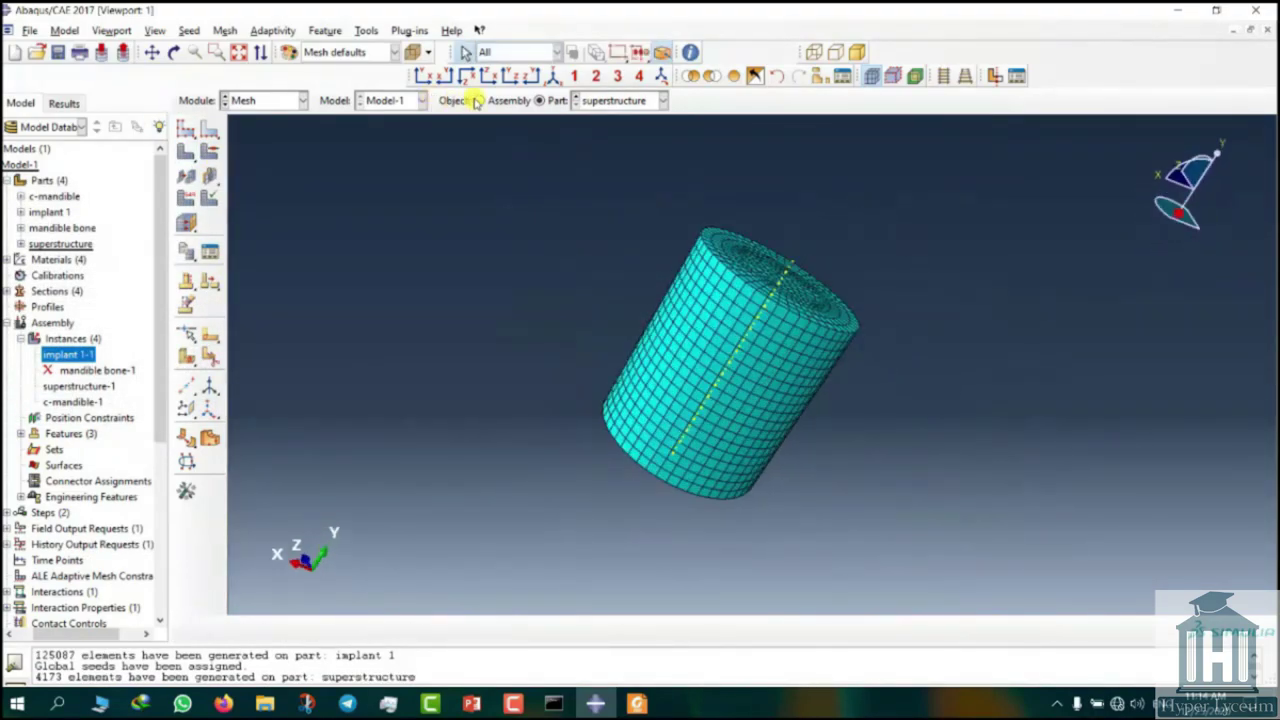
left_click_drag(732, 411, 727, 200, "ctrl+alt")
scroll(727, 200, "down", 3)
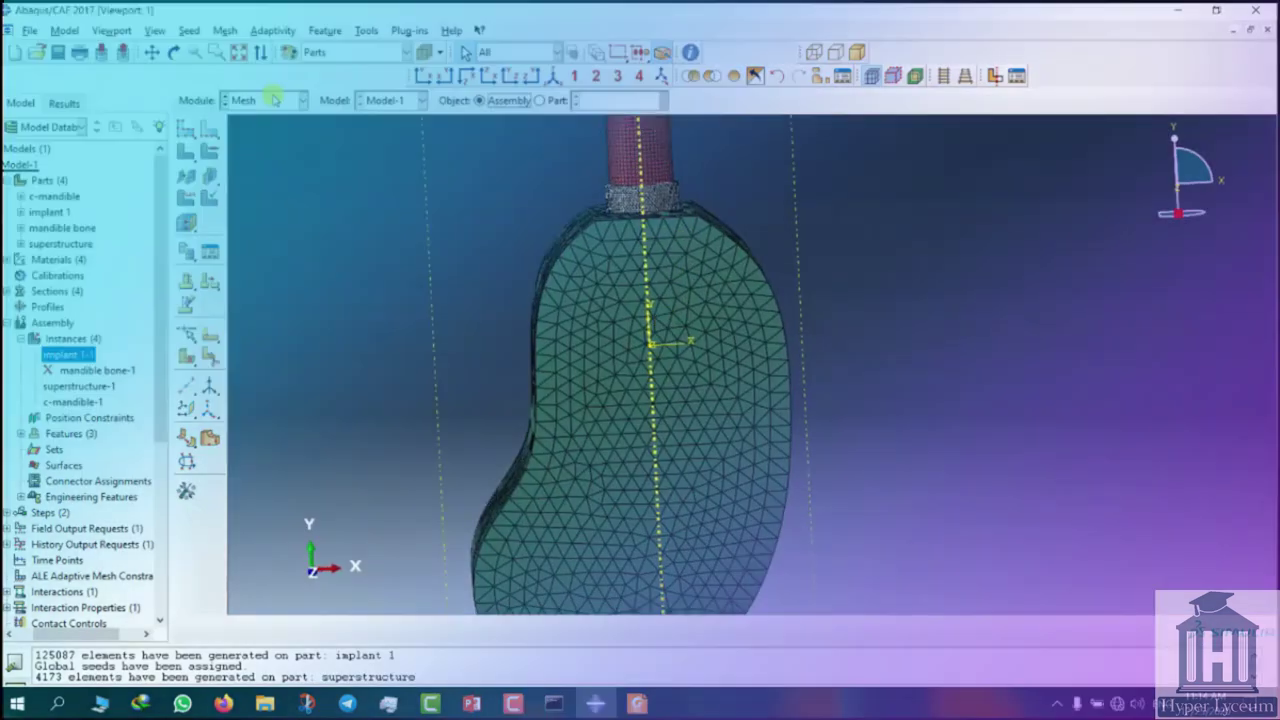
Step: Switch to the Job module and create the full analysis job Job-1 for Model-1
left_click(275, 100)
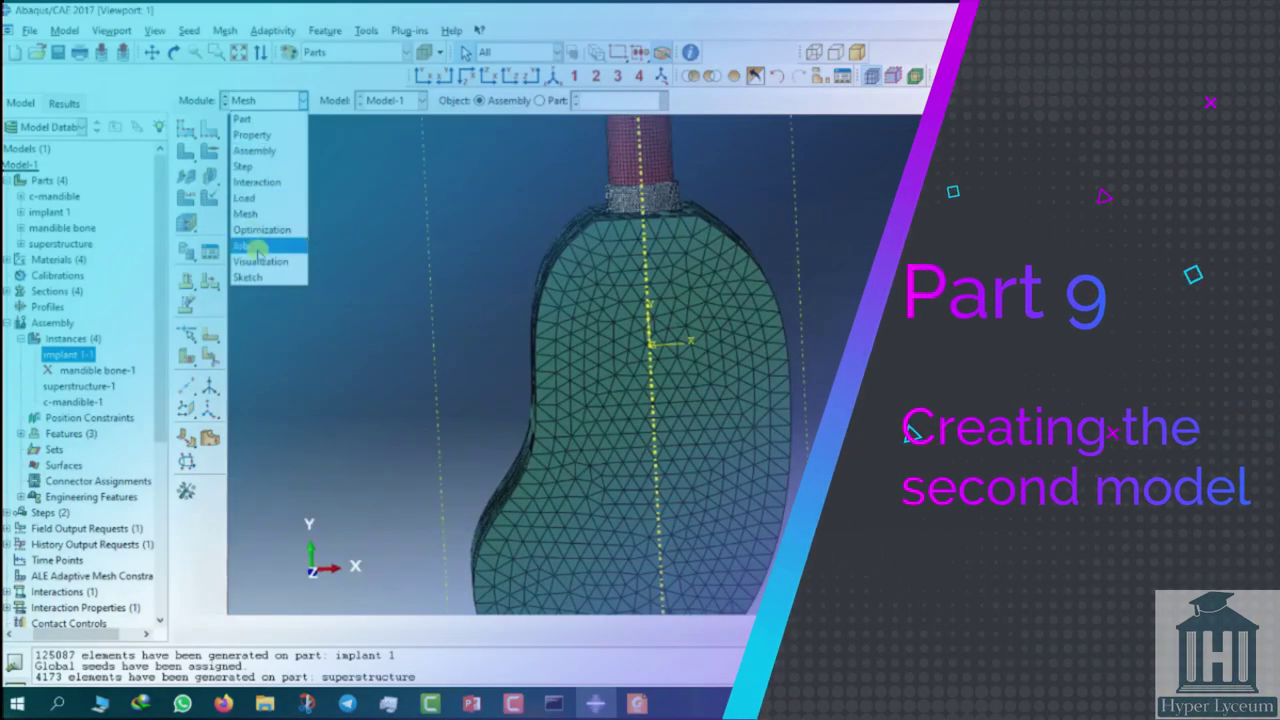
left_click(255, 246)
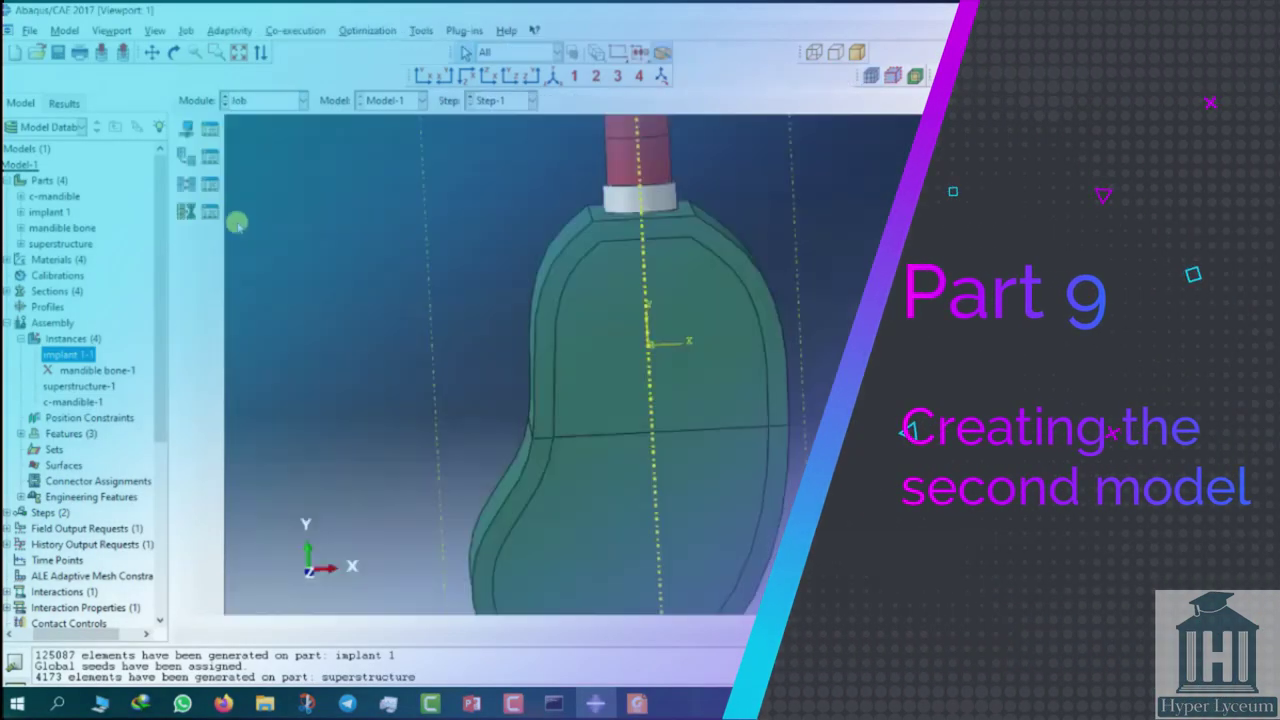
left_click(211, 128)
left_click(392, 409)
left_click(36, 463)
left_click(103, 540)
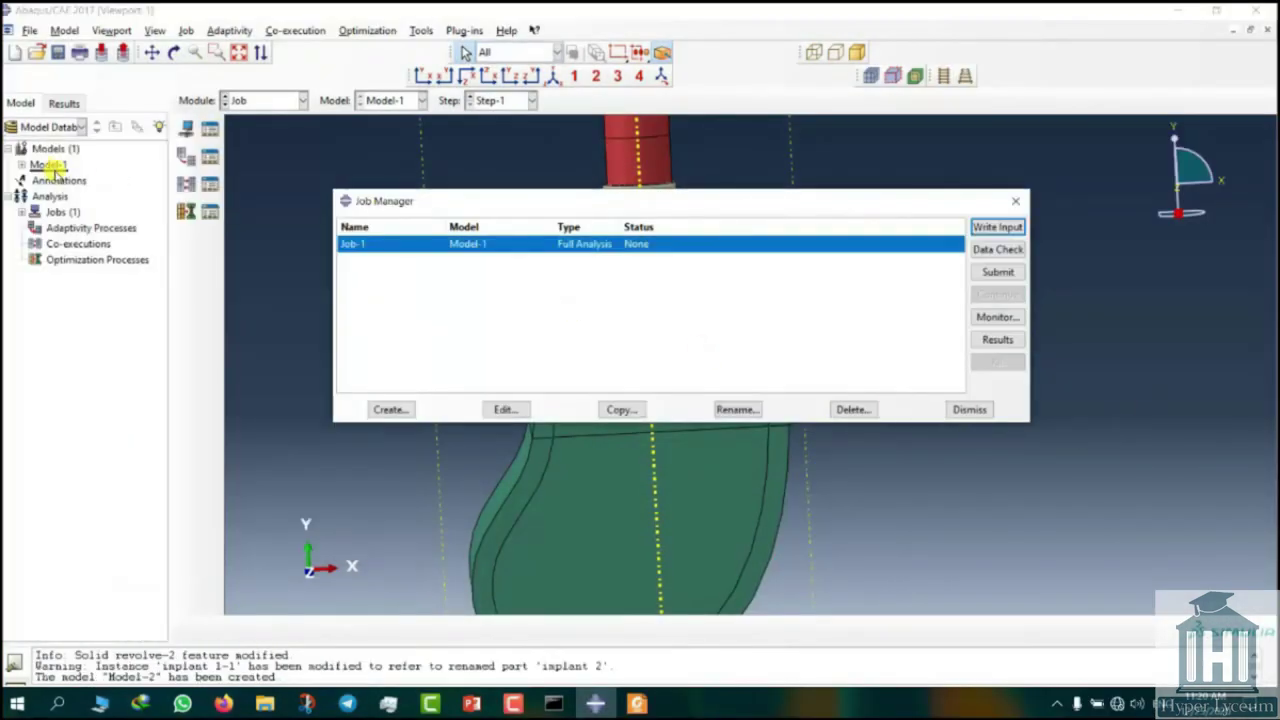
Step: Copy Model-1 to a new model named Model-2 and close the Job Manager
right_click(50, 166)
left_click(105, 190)
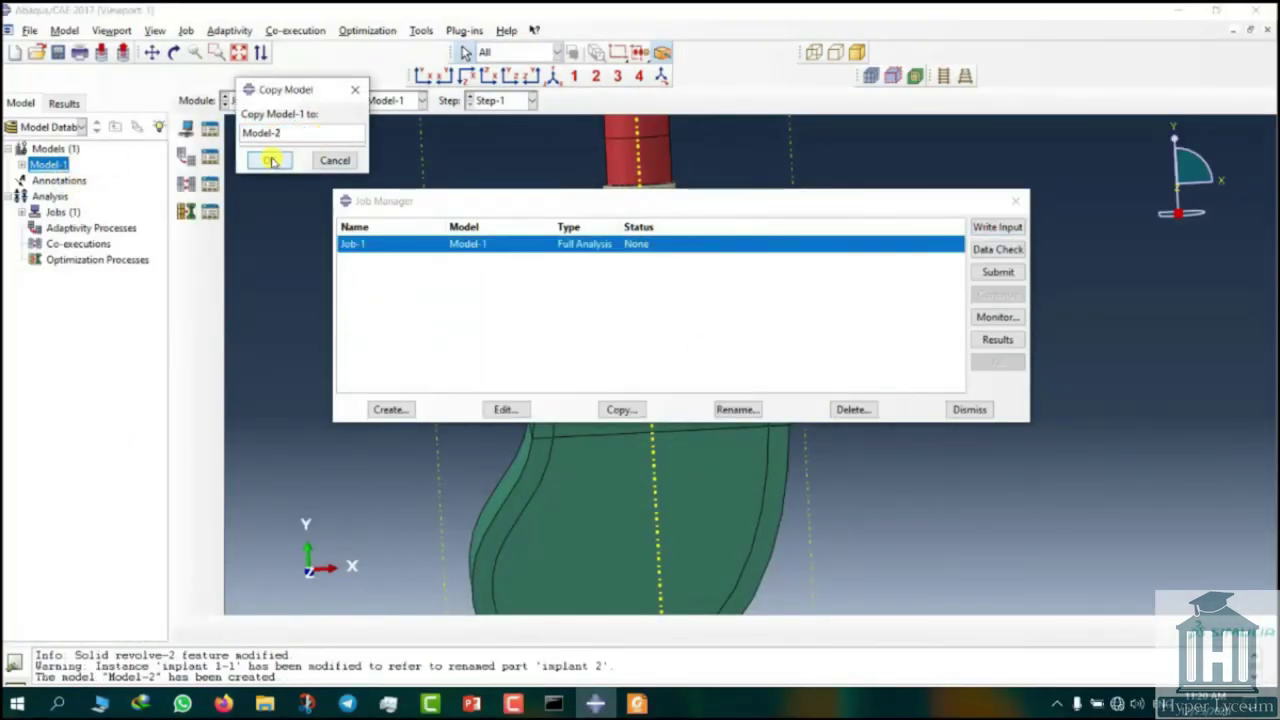
left_click(271, 162)
left_click(969, 409)
Step: Open the section sketch of implant 1's thread feature, Solid revolve-2, in Model-2
left_click(24, 182)
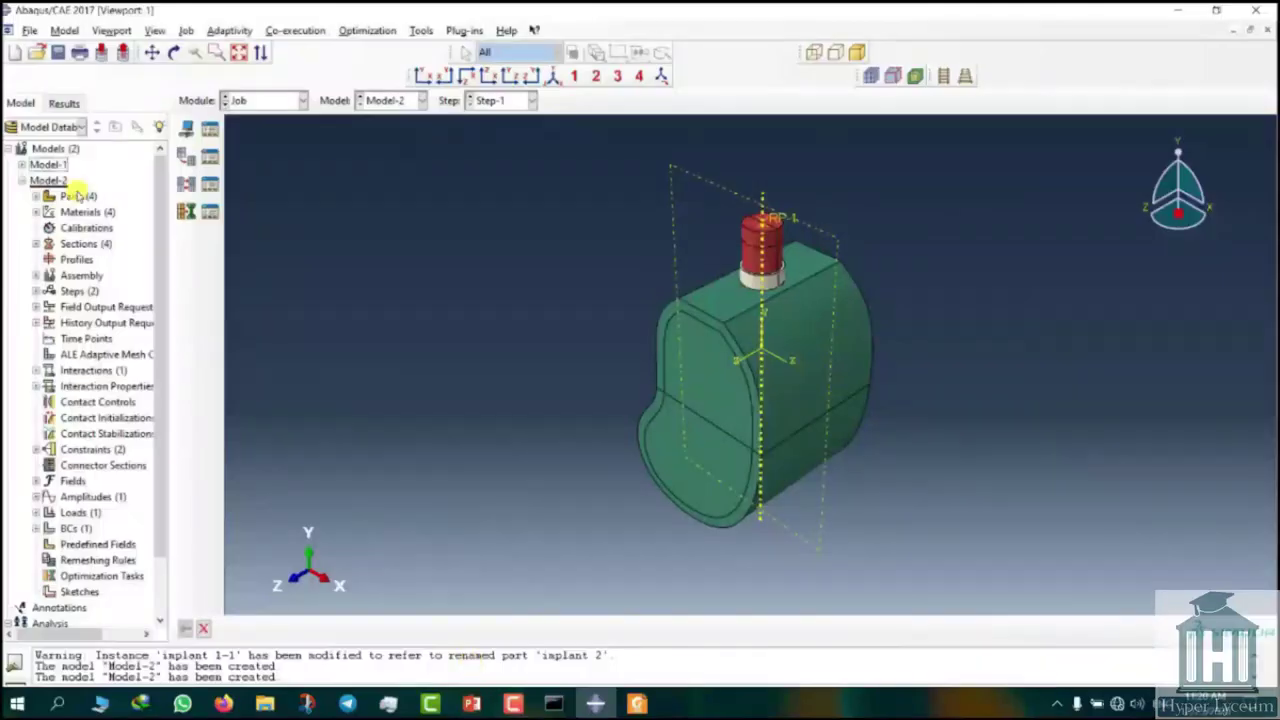
left_click(37, 197)
double_click(78, 230)
left_click(64, 245)
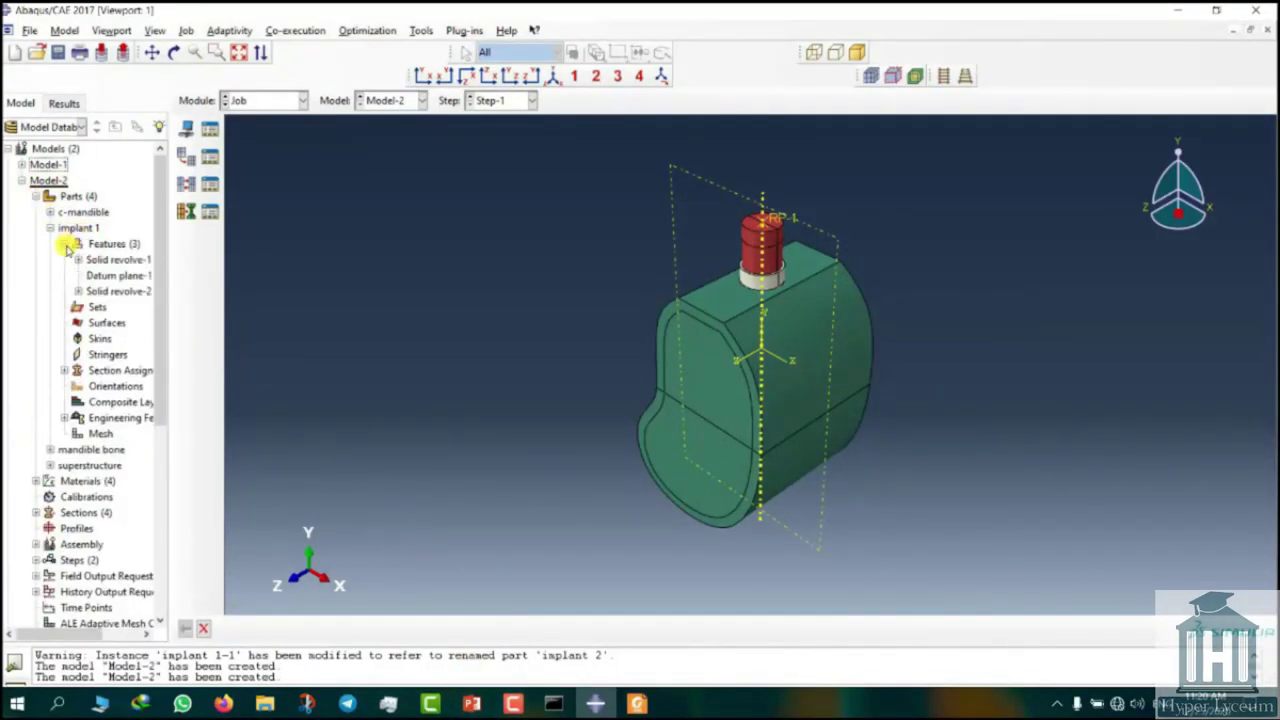
left_click(78, 291)
double_click(117, 305)
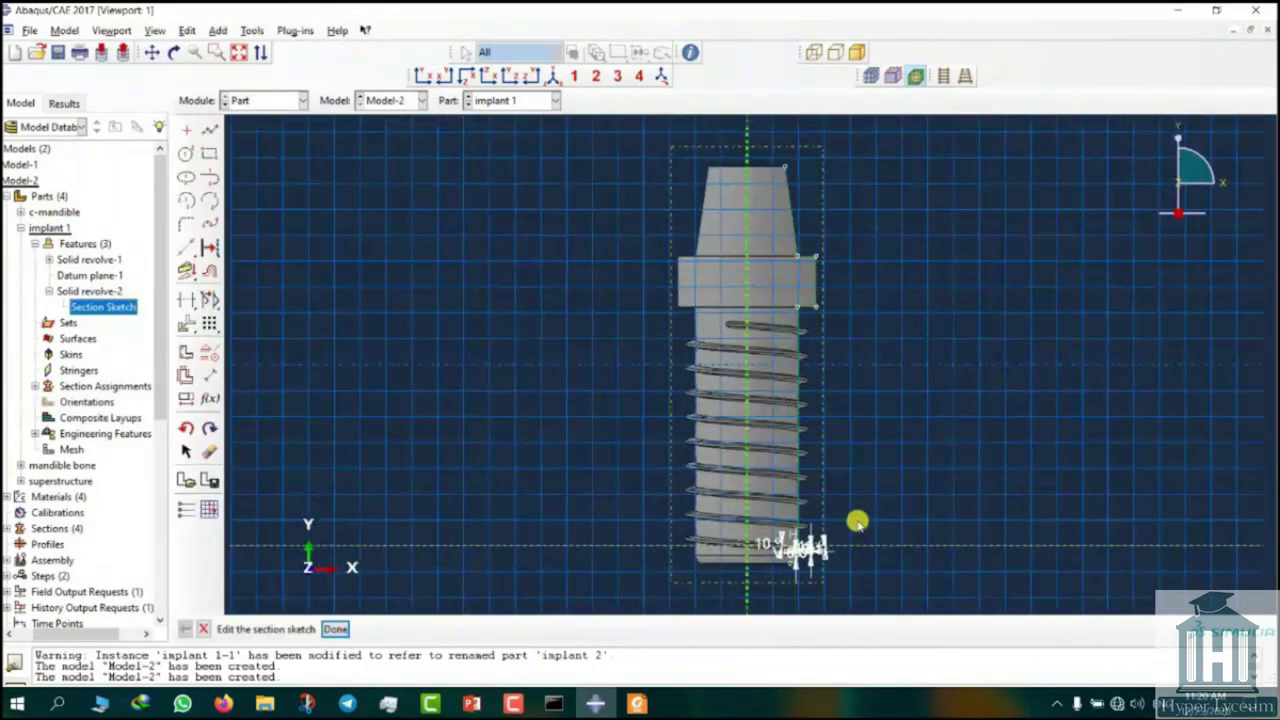
Step: Set the thread profile's horizontal depth to 0.5 and its outer edge height to 0.2
scroll(670, 445, "down", 8)
middle_click_drag(857, 520, 662, 329, "ctrl+alt")
left_click(790, 424)
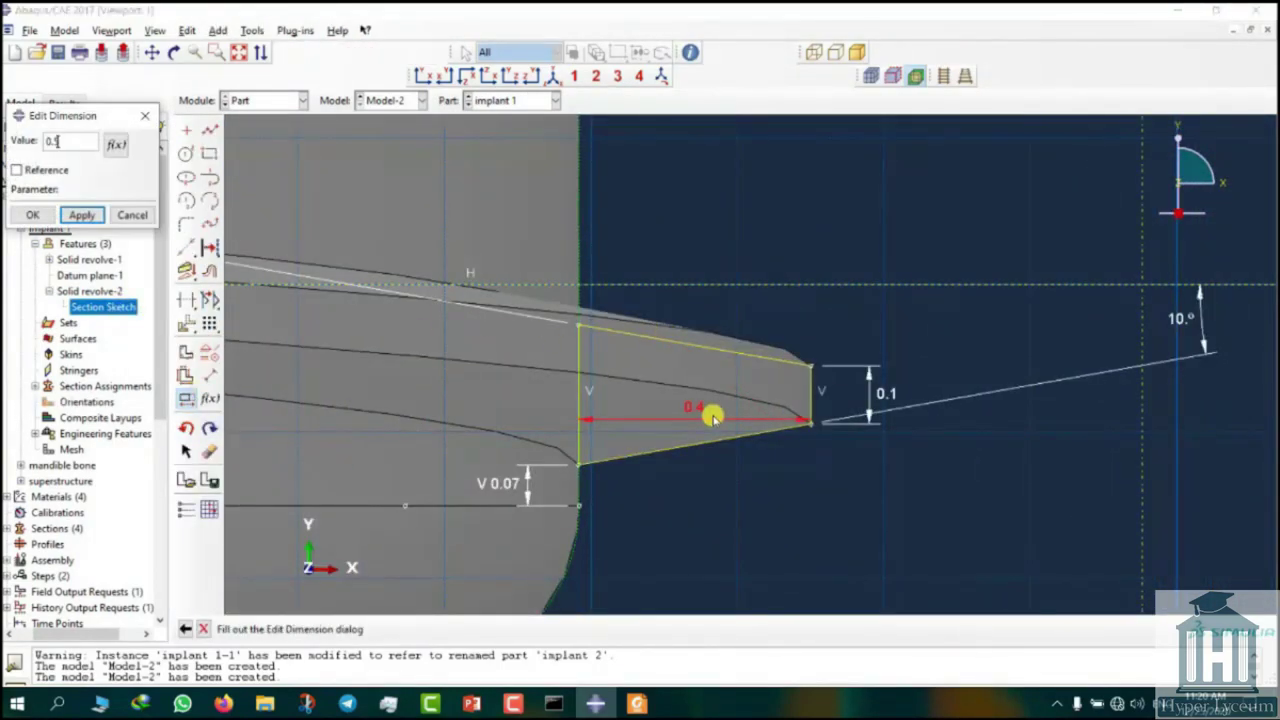
type("0.5")
key("Return")
left_click(922, 376)
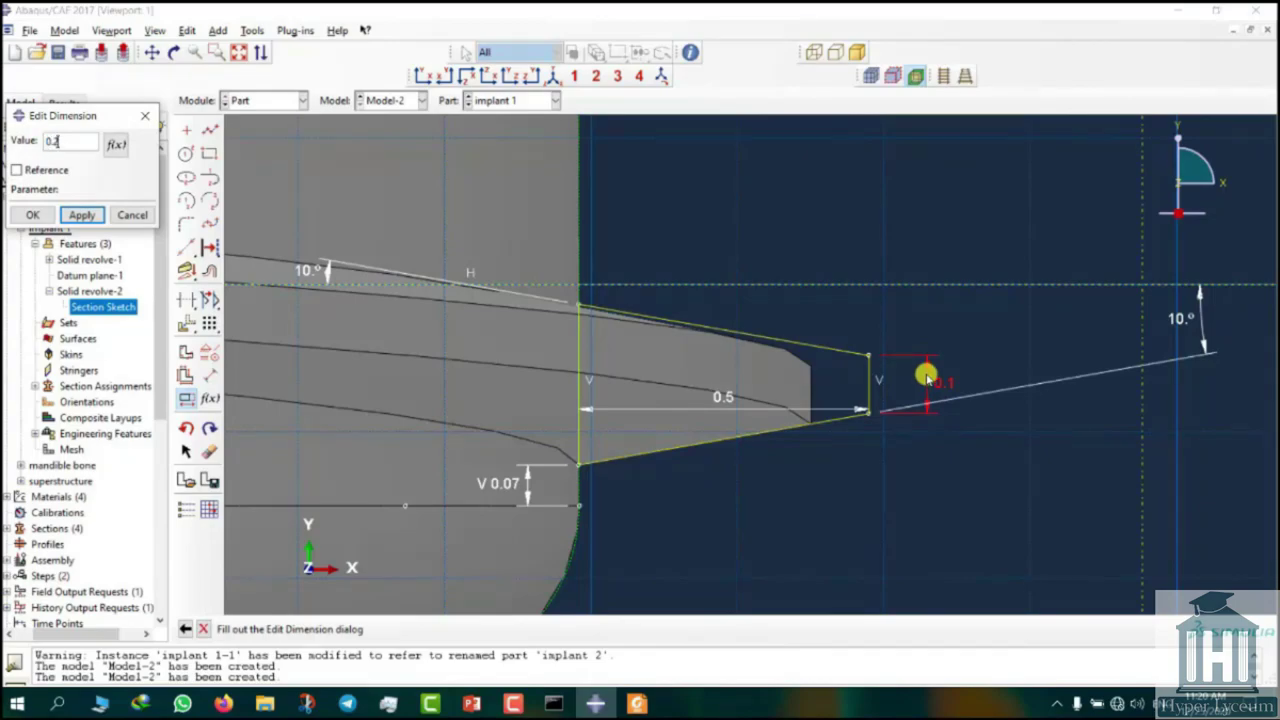
type("0.2")
key("Return")
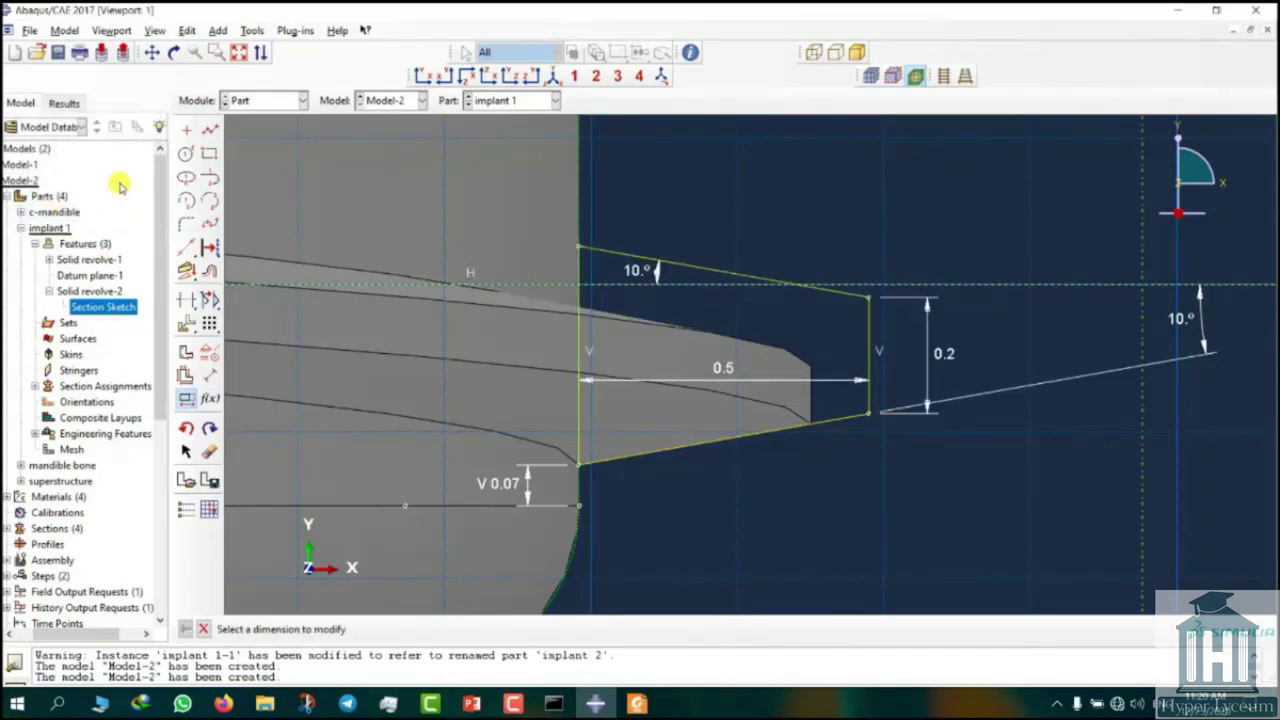
Step: Set both flank angles of the thread profile to 30 degrees
left_click(655, 271)
type("30")
key("Return")
left_click(1225, 312)
type("30")
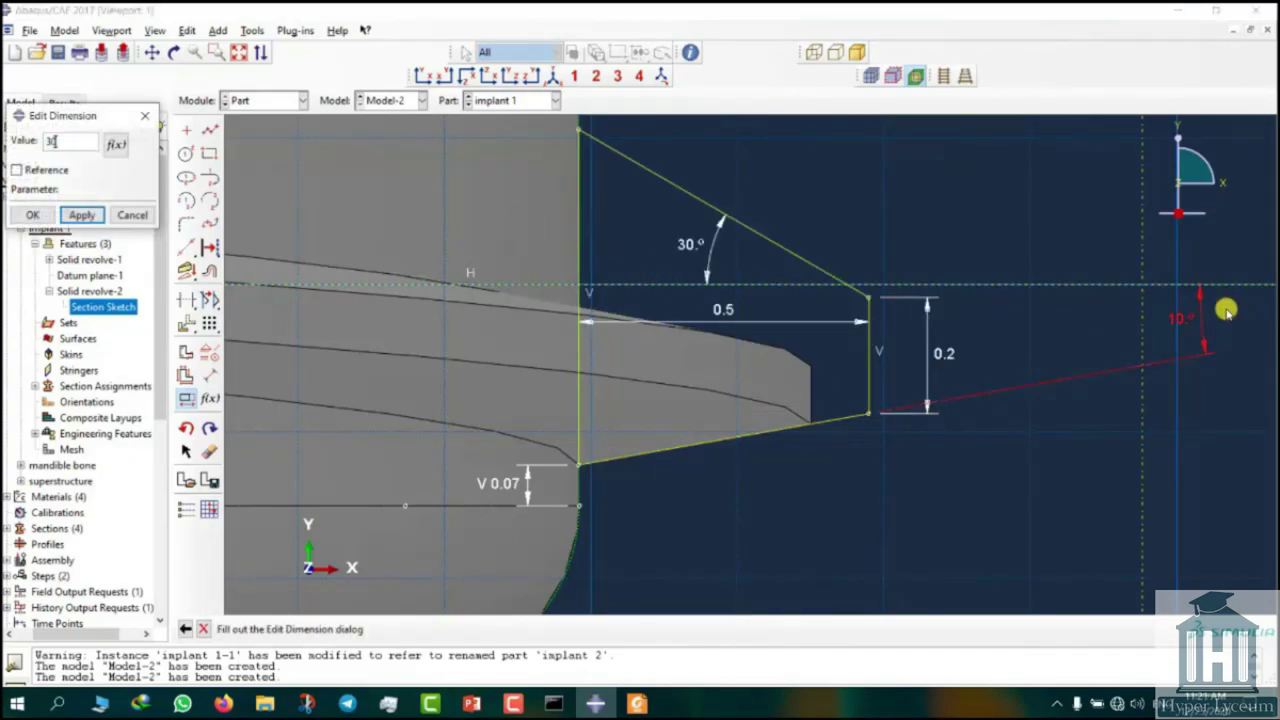
left_click(32, 215)
Step: Finish the thread section sketch and regenerate the features of implant 1
scroll(797, 468, "up", 2)
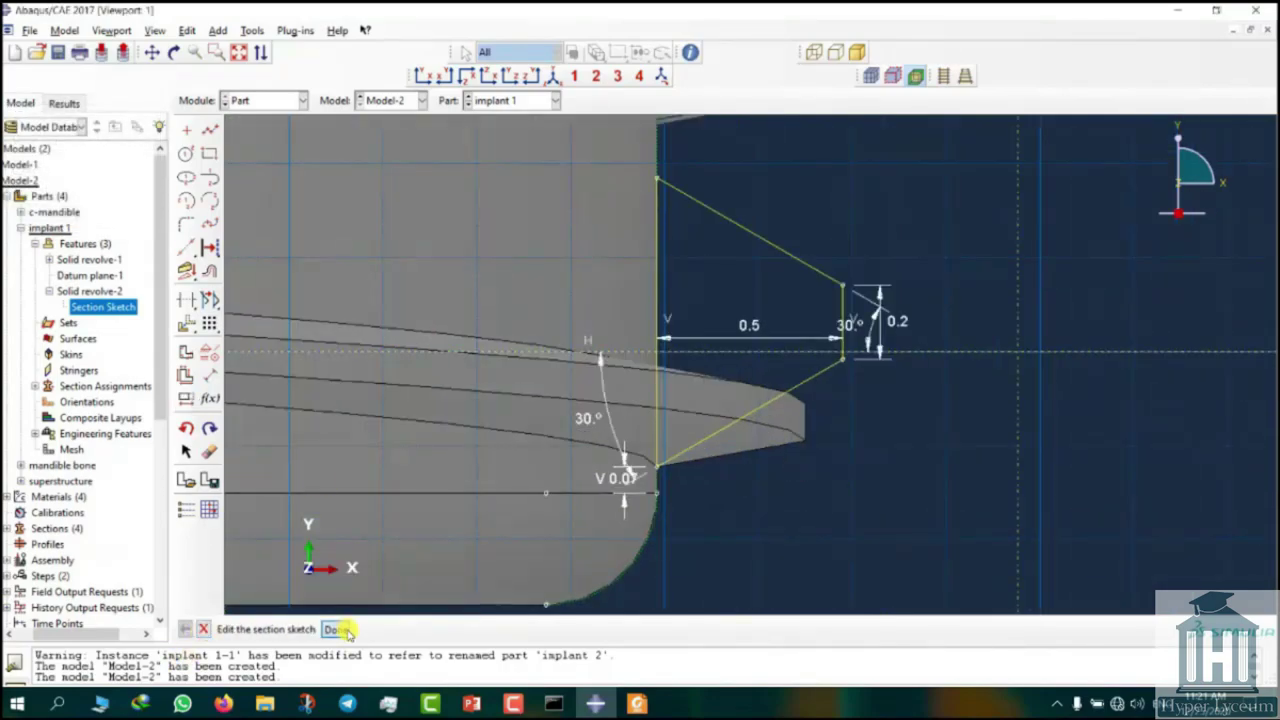
left_click(337, 629)
left_click(77, 248)
right_click(92, 246)
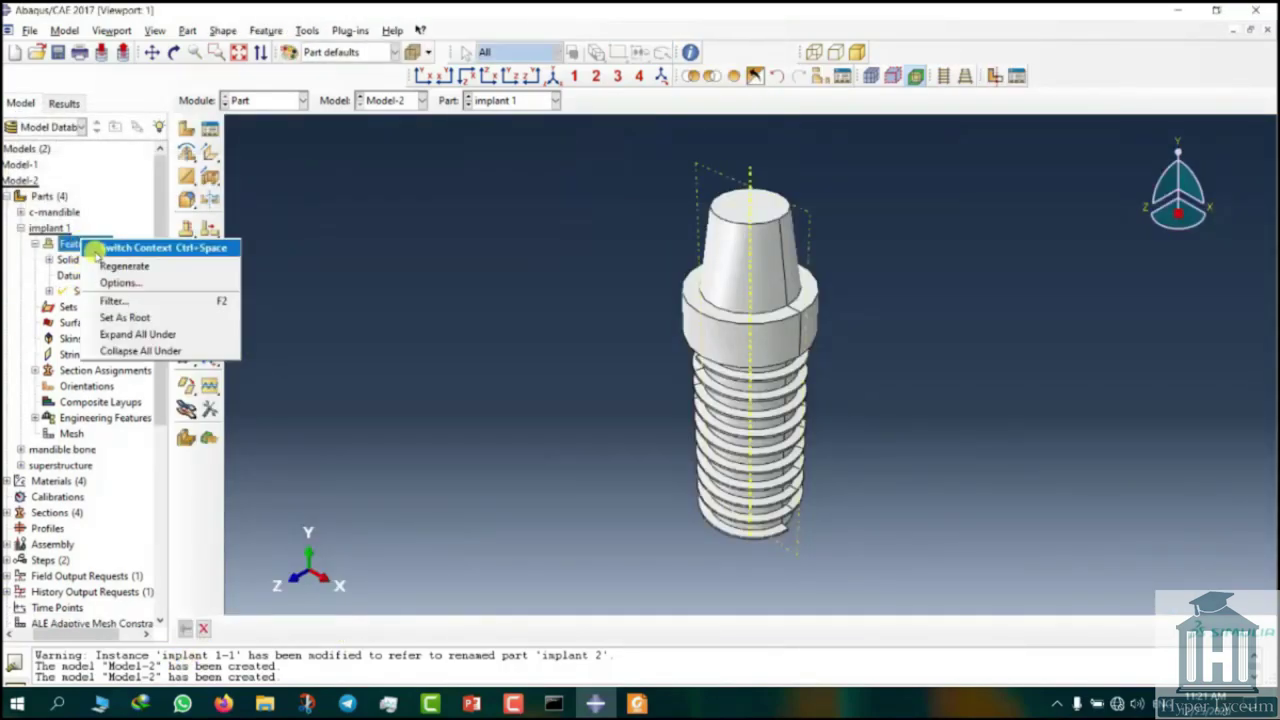
left_click(124, 266)
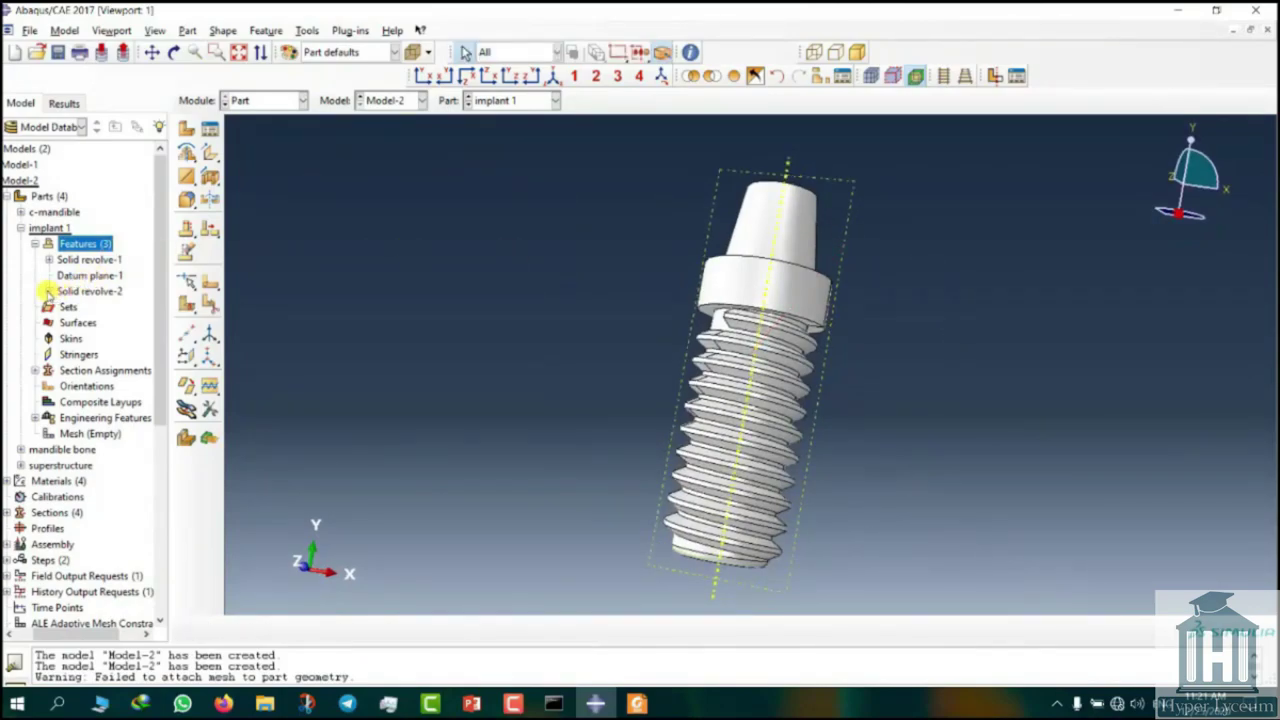
Step: Edit Solid revolve-2 to use a thread pitch of 1.1 and an adjusted revolve angle, regenerating the implant
right_click(88, 291)
left_click(128, 323)
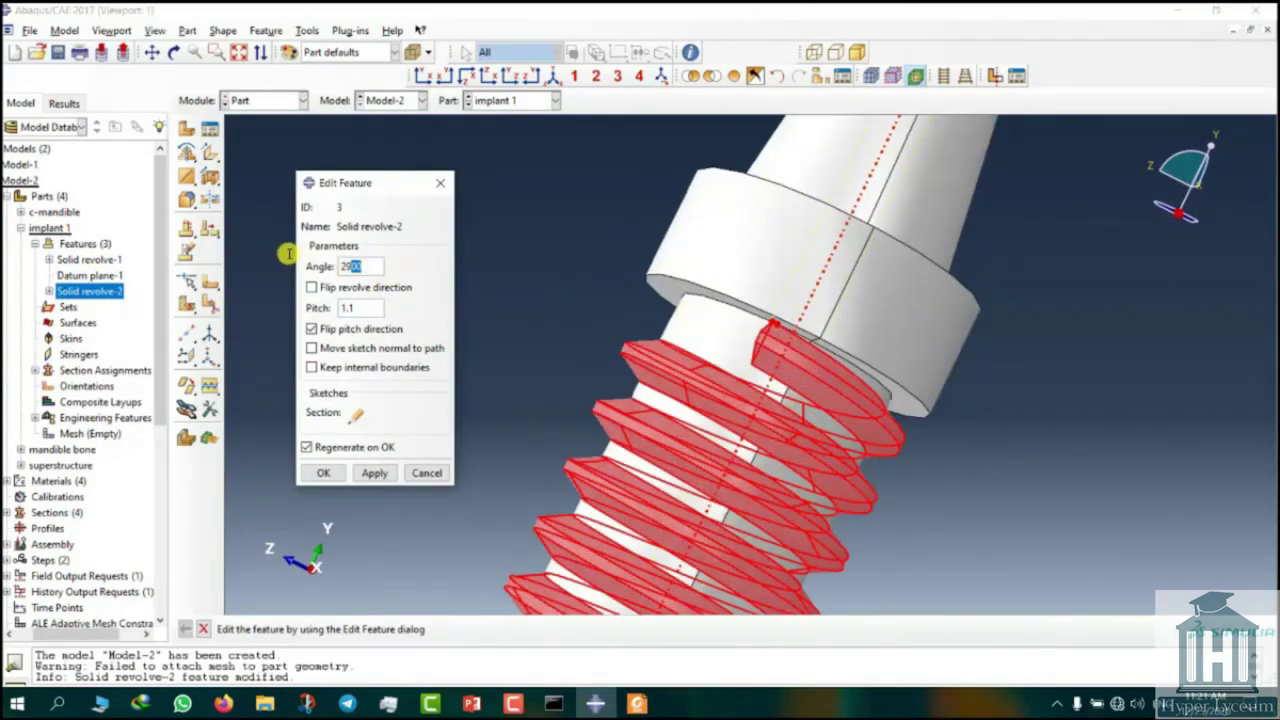
left_click(323, 472)
scroll(794, 416, "up", 3)
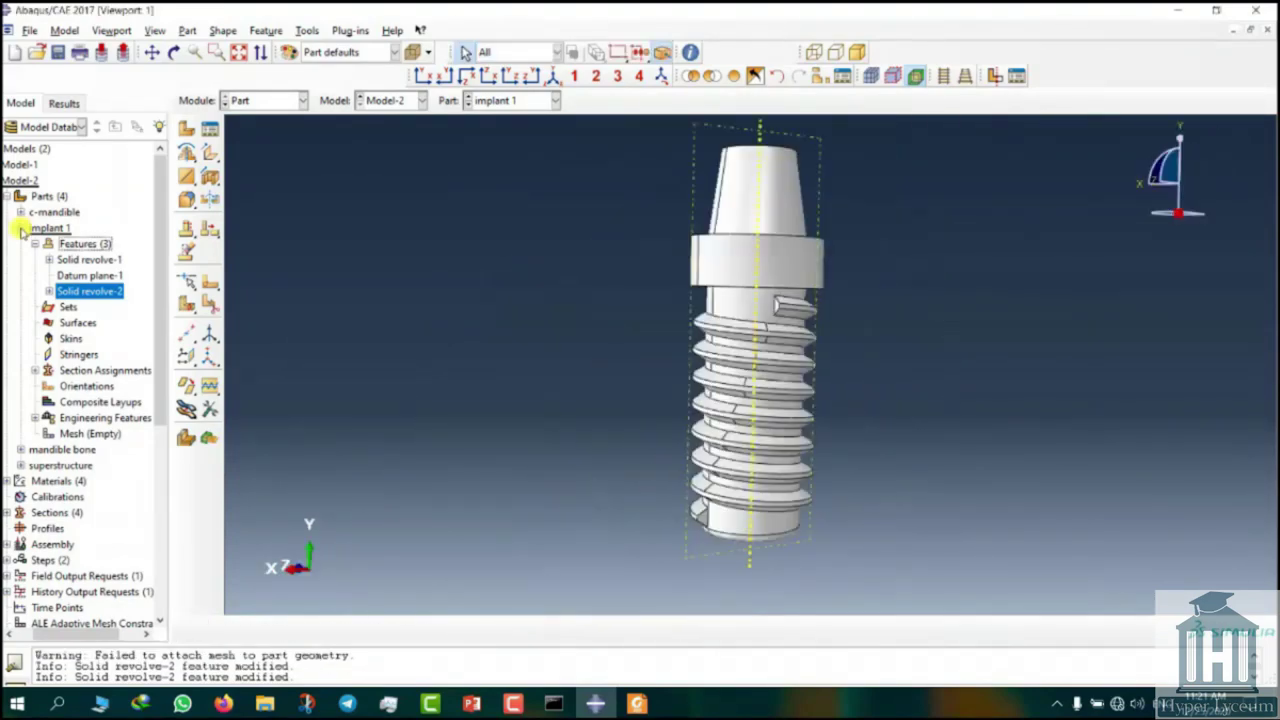
Step: Switch to the Assembly module and delete the c-mandible-1 instance from Model-2
left_click(20, 228)
left_click(186, 128)
left_click(260, 101)
left_click(263, 152)
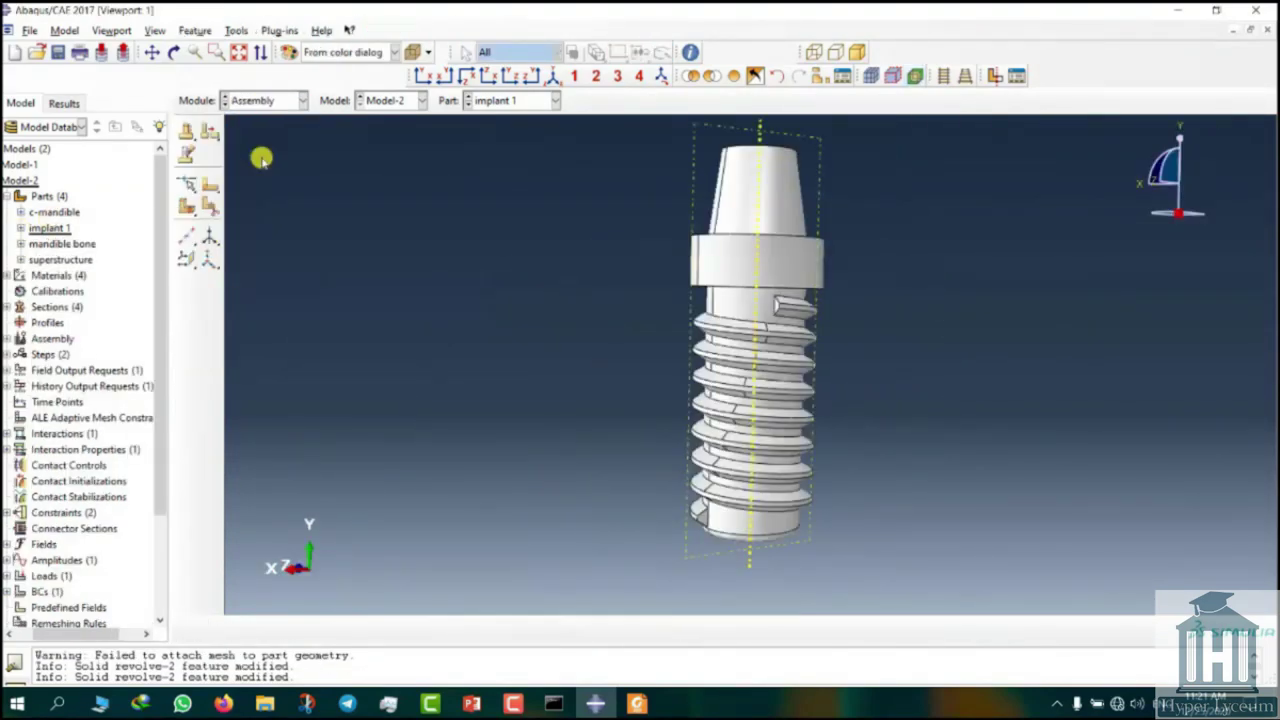
left_click(33, 275)
left_click(47, 291)
left_click(94, 357)
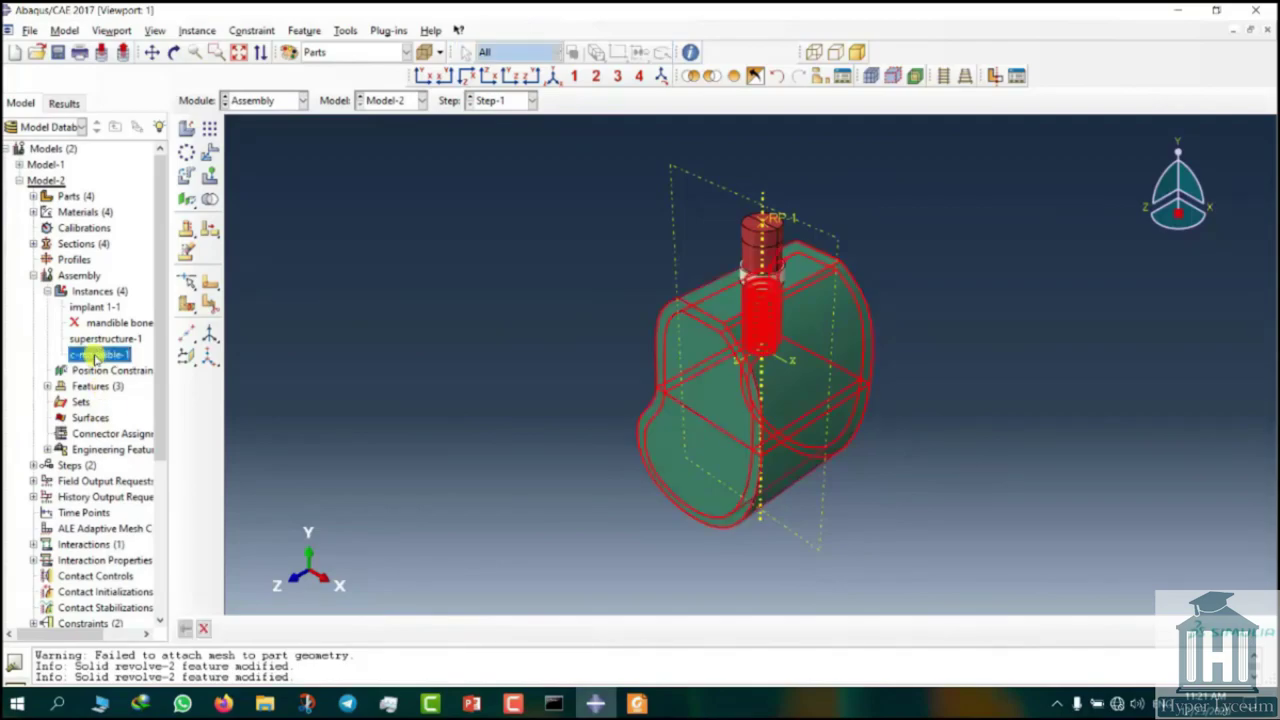
right_click(94, 357)
left_click(168, 430)
left_click(582, 371)
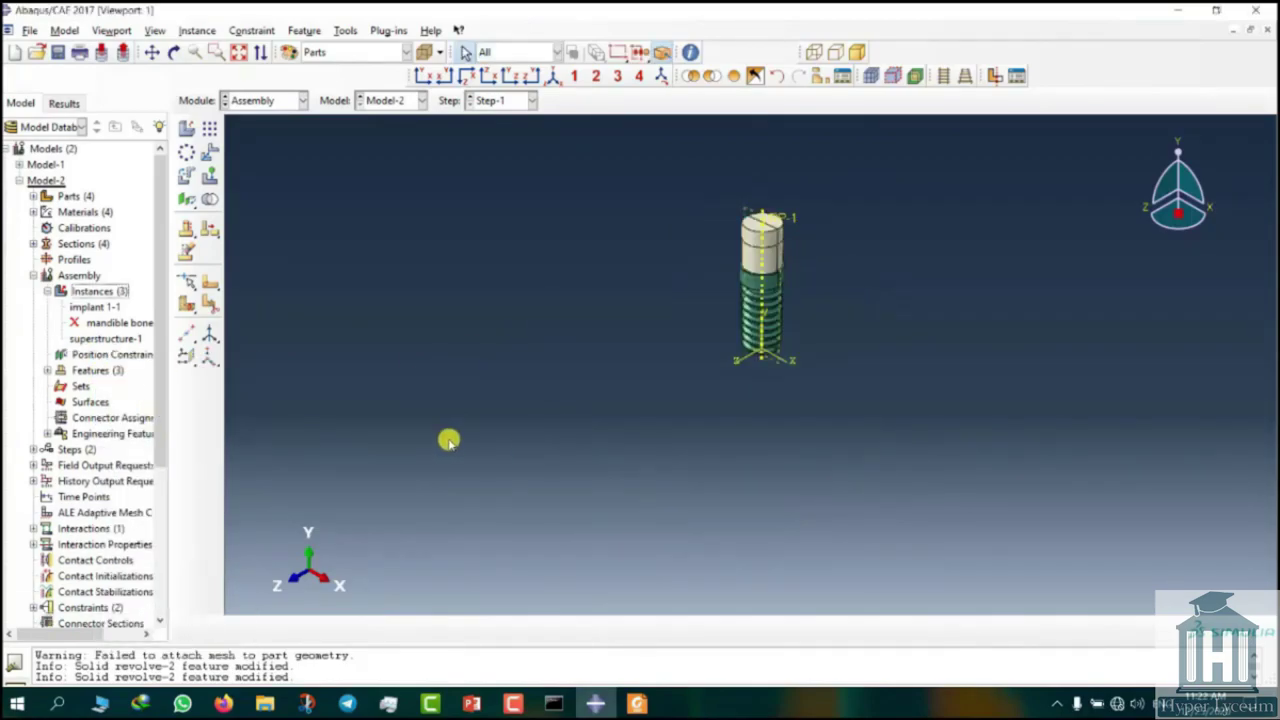
Step: Resume the suppressed mandible bone-1 instance in the assembly
right_click(127, 323)
left_click(165, 369)
left_click(205, 629)
Step: Cut the implant out of the mandible bone instance as new part c-bone 2, suppressing the originals, and resume the implant 1-1 instance
left_click_drag(640, 532, 712, 521, "ctrl+alt")
left_click(190, 30)
left_click(241, 182)
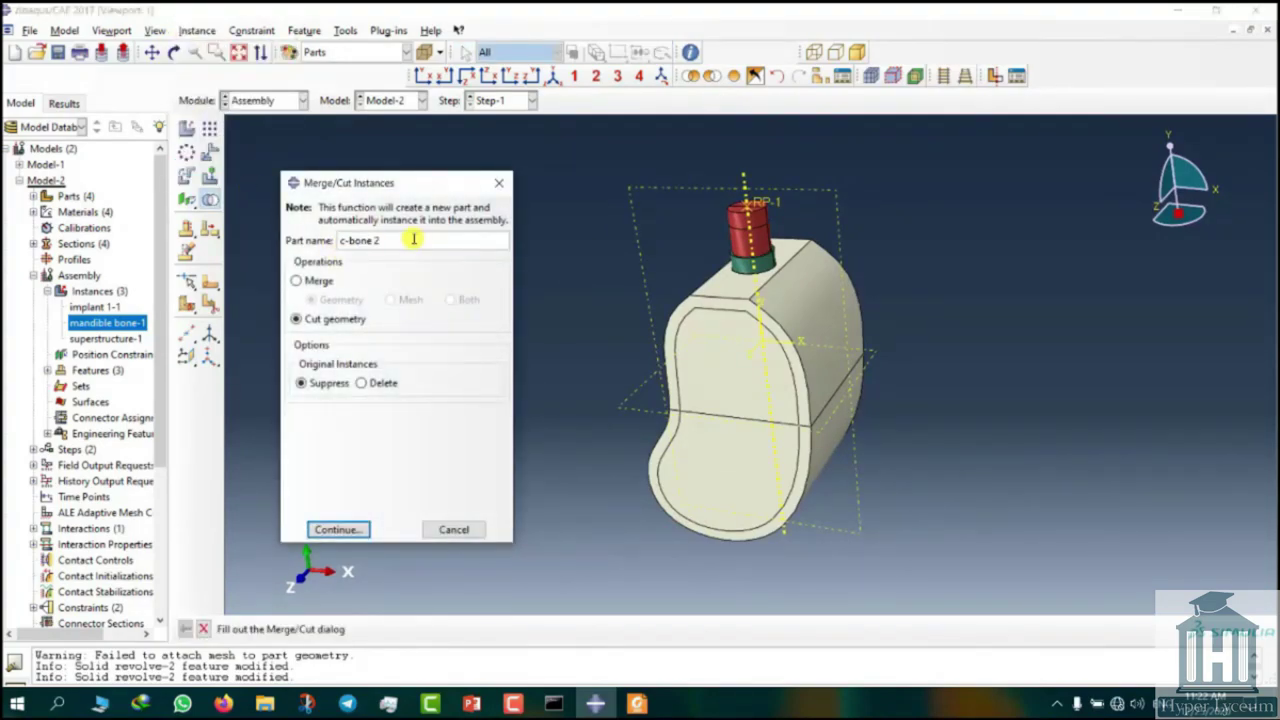
left_click(335, 529)
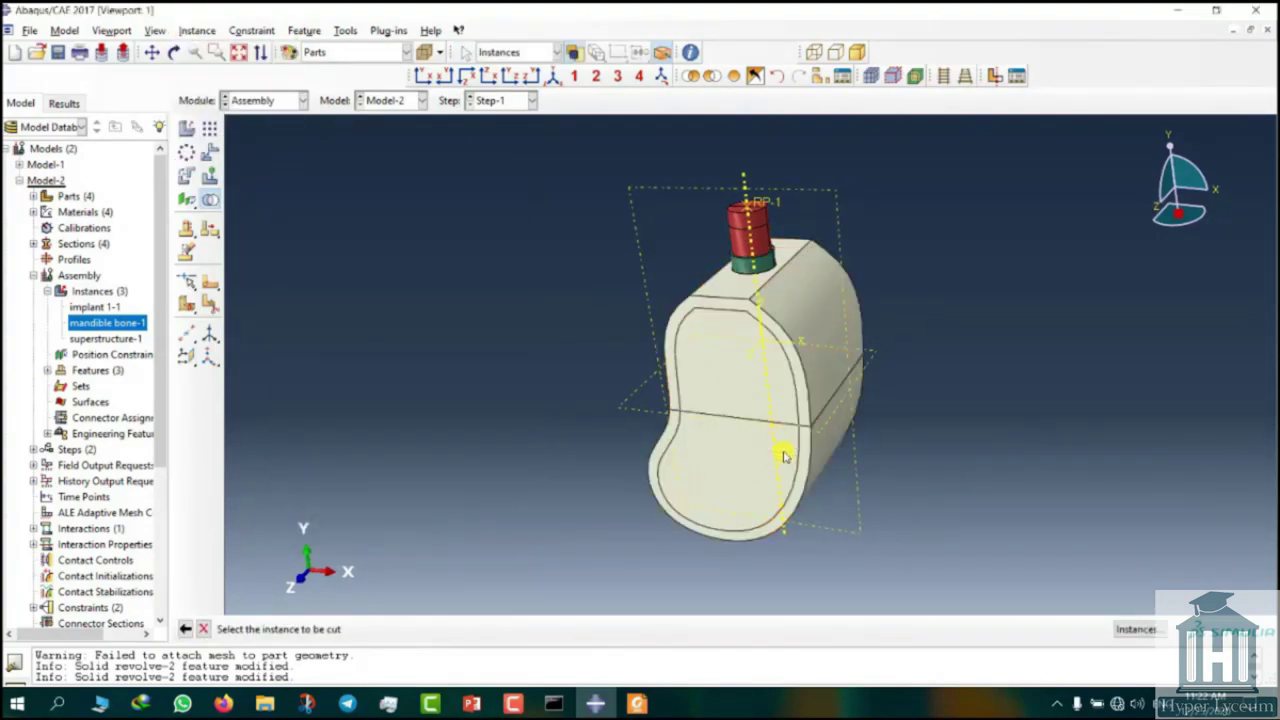
left_click(785, 456)
scroll(634, 365, "up", 3)
left_click(418, 629)
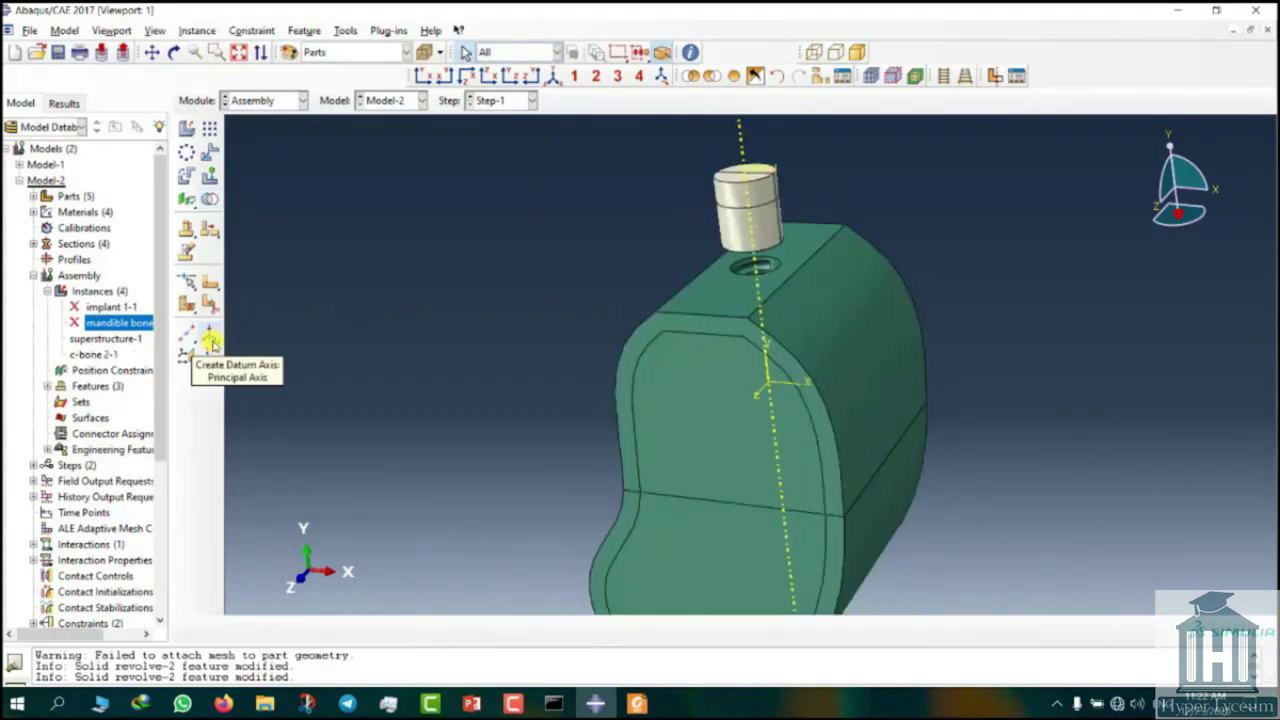
left_click(95, 307)
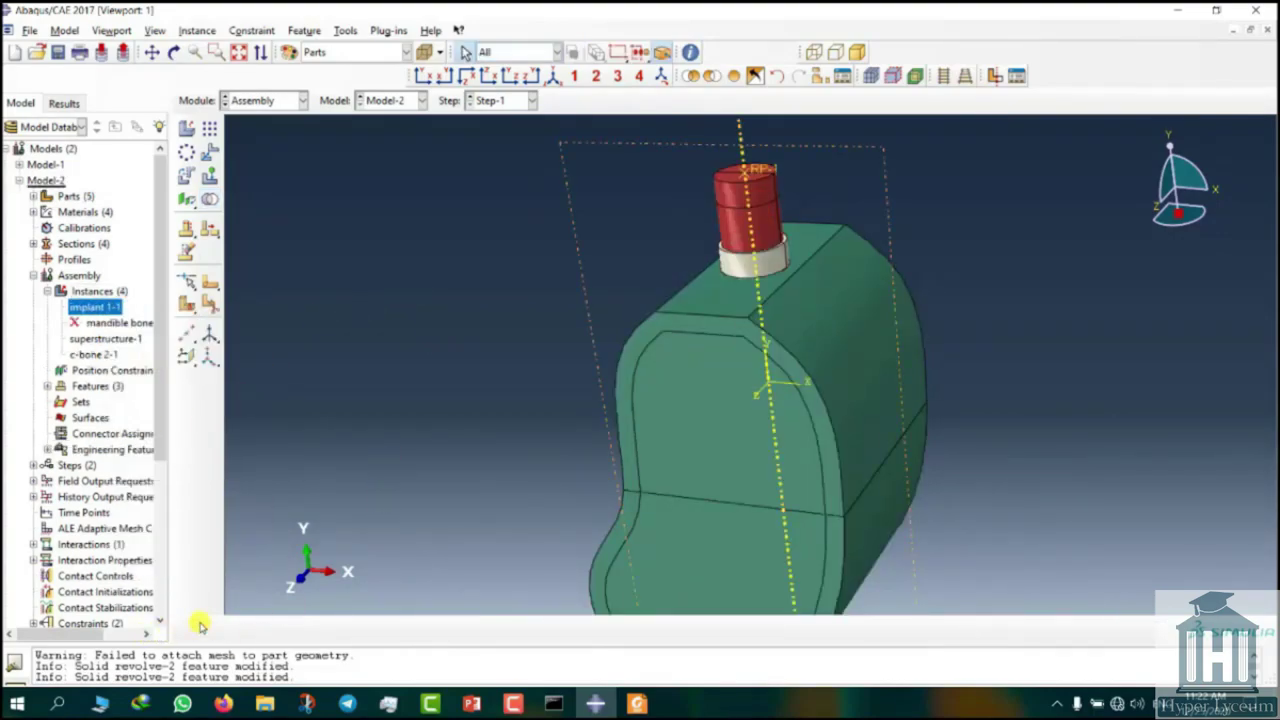
scroll(731, 397, "down", 3)
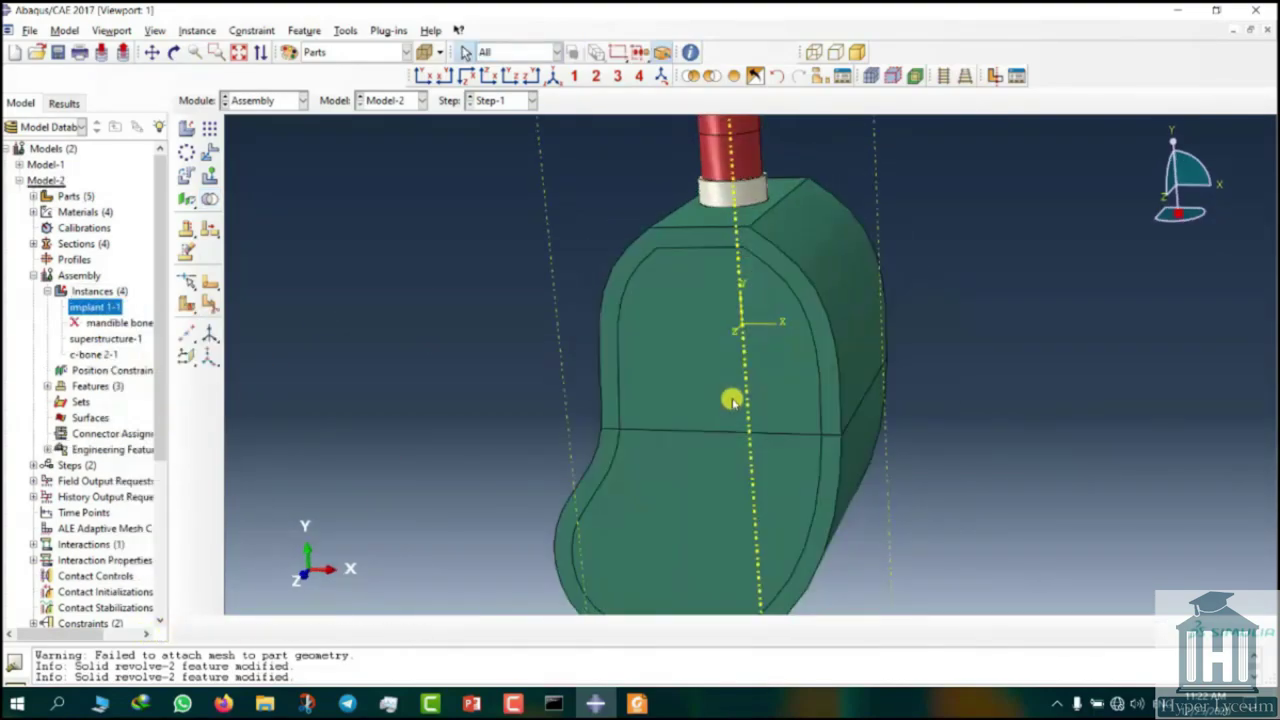
Step: In the Load module, reassign the encastre boundary condition BC-1 to the lower faces of the newly cut bone
left_click(272, 100)
left_click(269, 198)
left_click(211, 157)
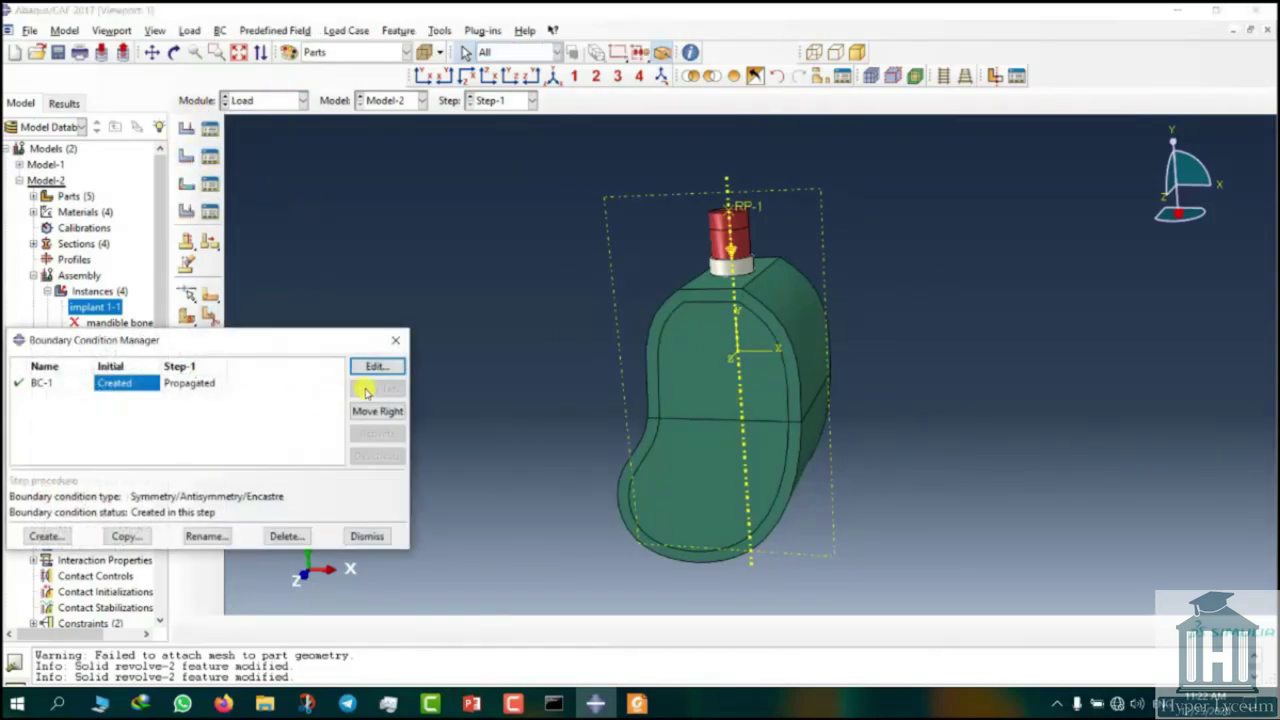
left_click(376, 367)
left_click(619, 505)
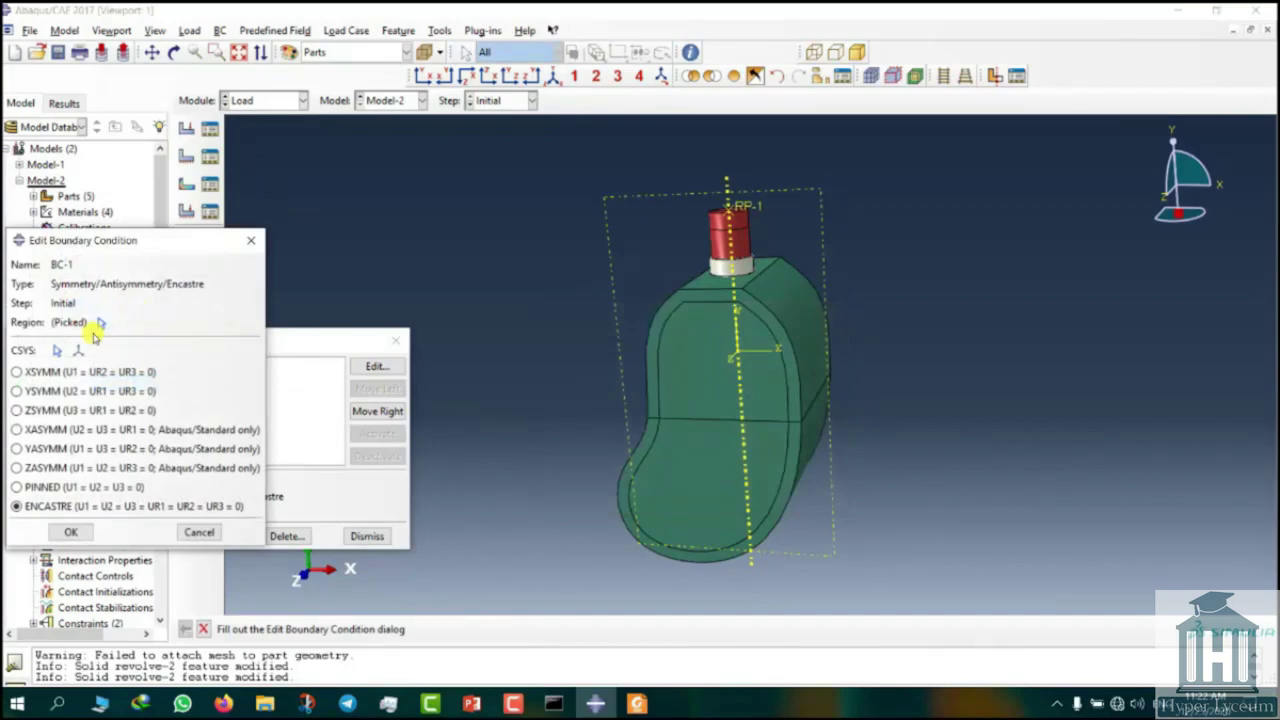
left_click(97, 332)
middle_click(808, 445)
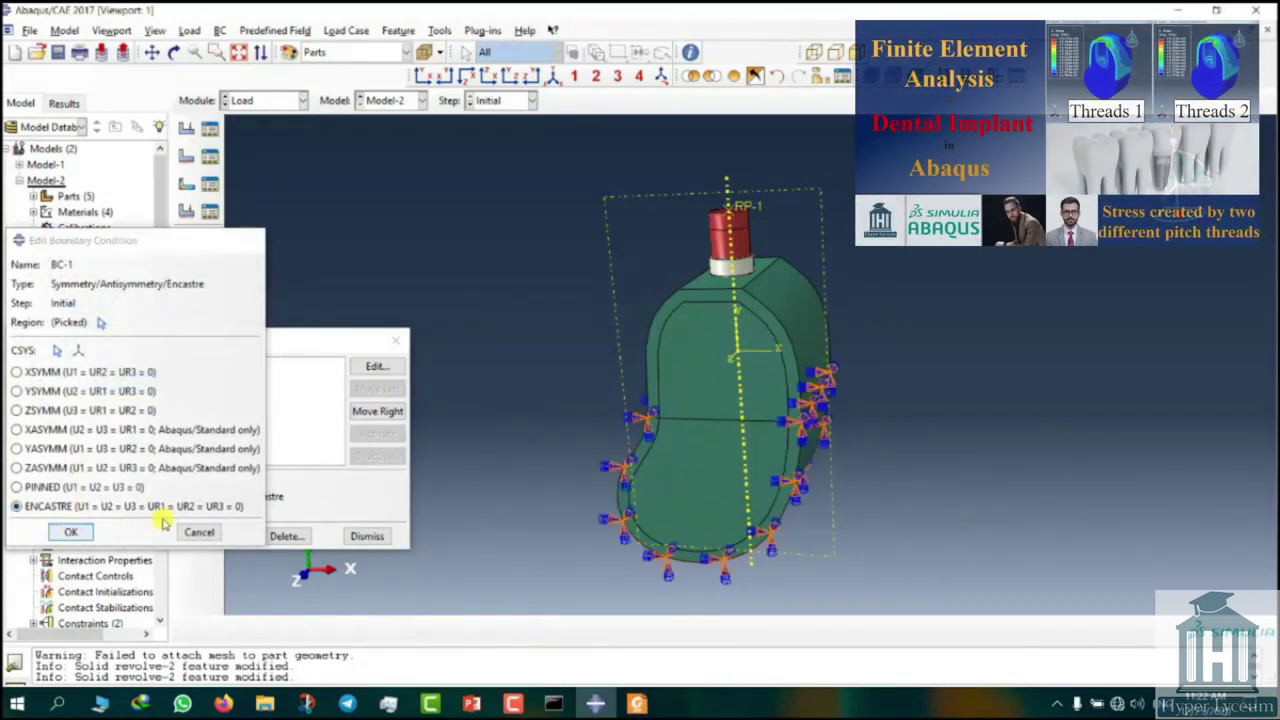
left_click(69, 531)
left_click(367, 536)
Step: In the Mesh module, assign tetrahedral mesh controls to all cells of part c-bone 2
left_click(265, 100)
left_click(265, 213)
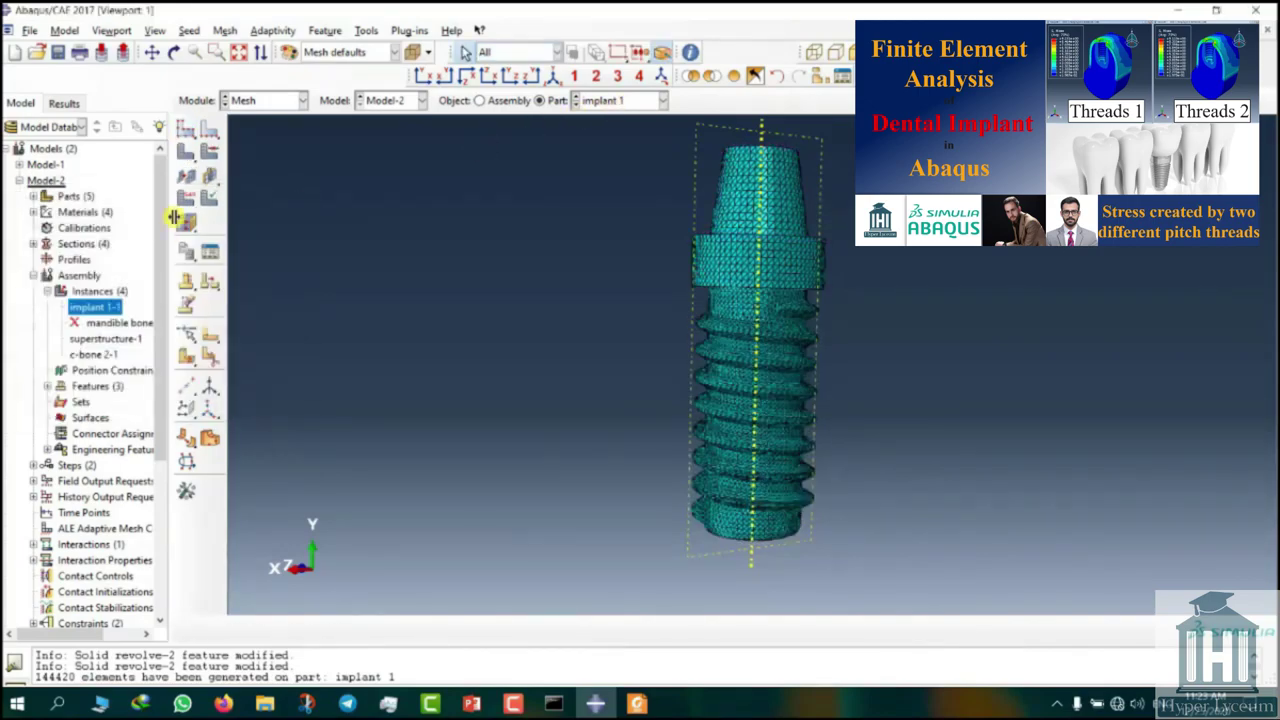
left_click(610, 101)
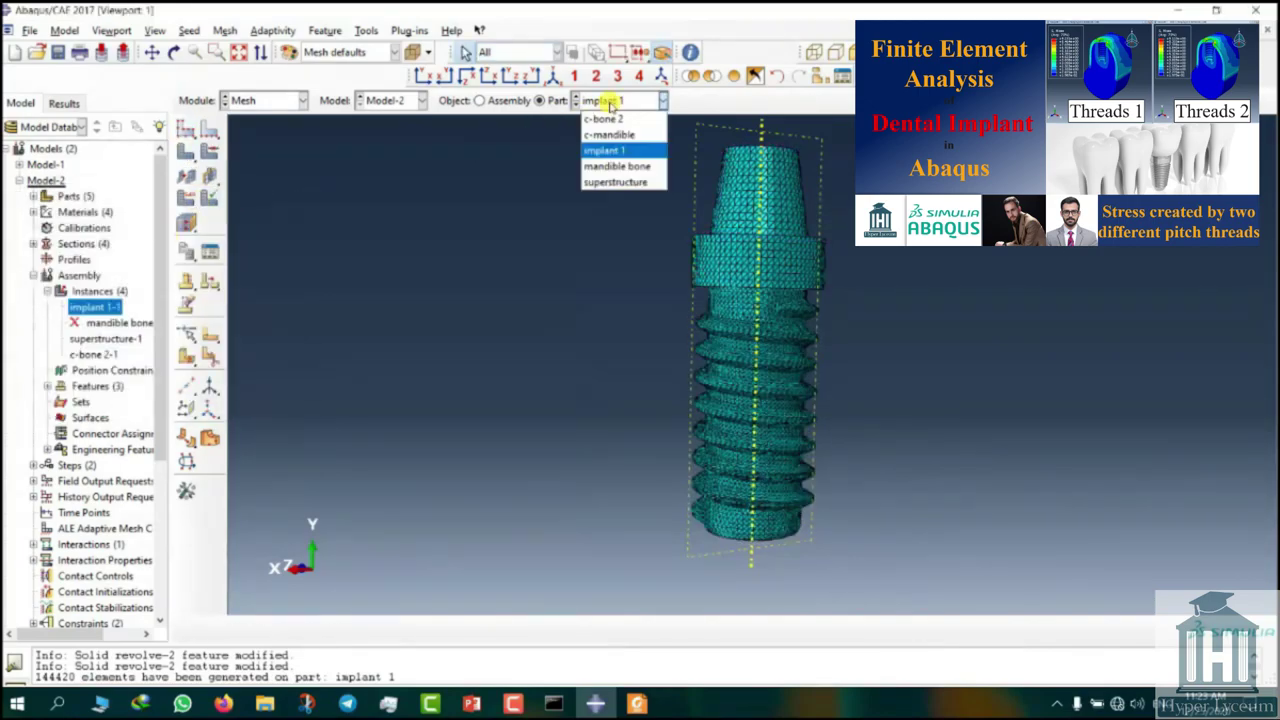
left_click(604, 118)
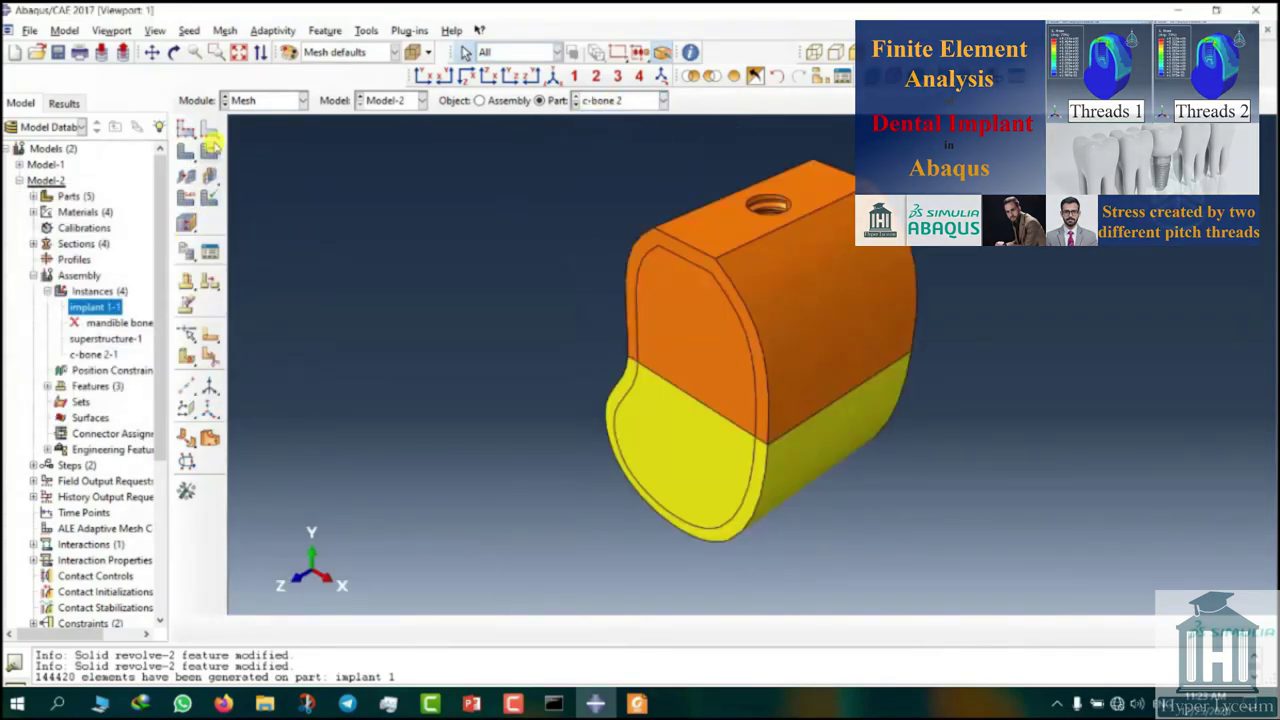
left_click(209, 151)
left_click_drag(520, 190, 754, 577)
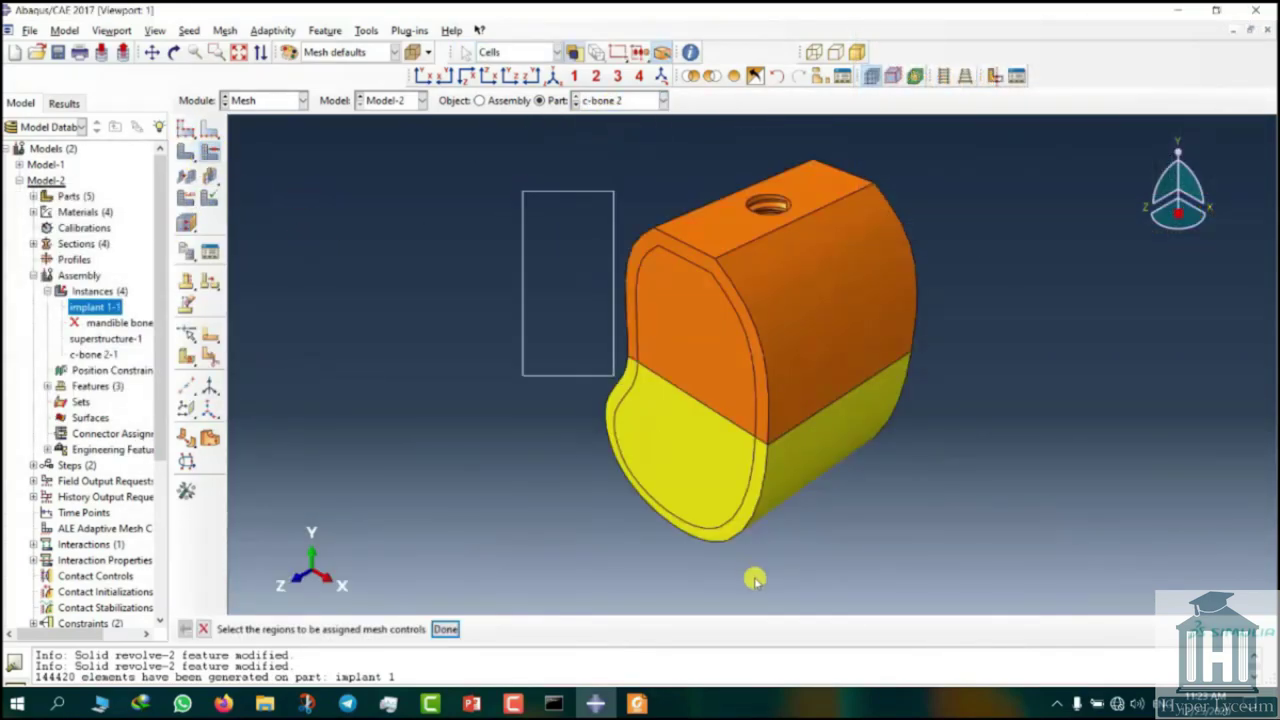
left_click(445, 629)
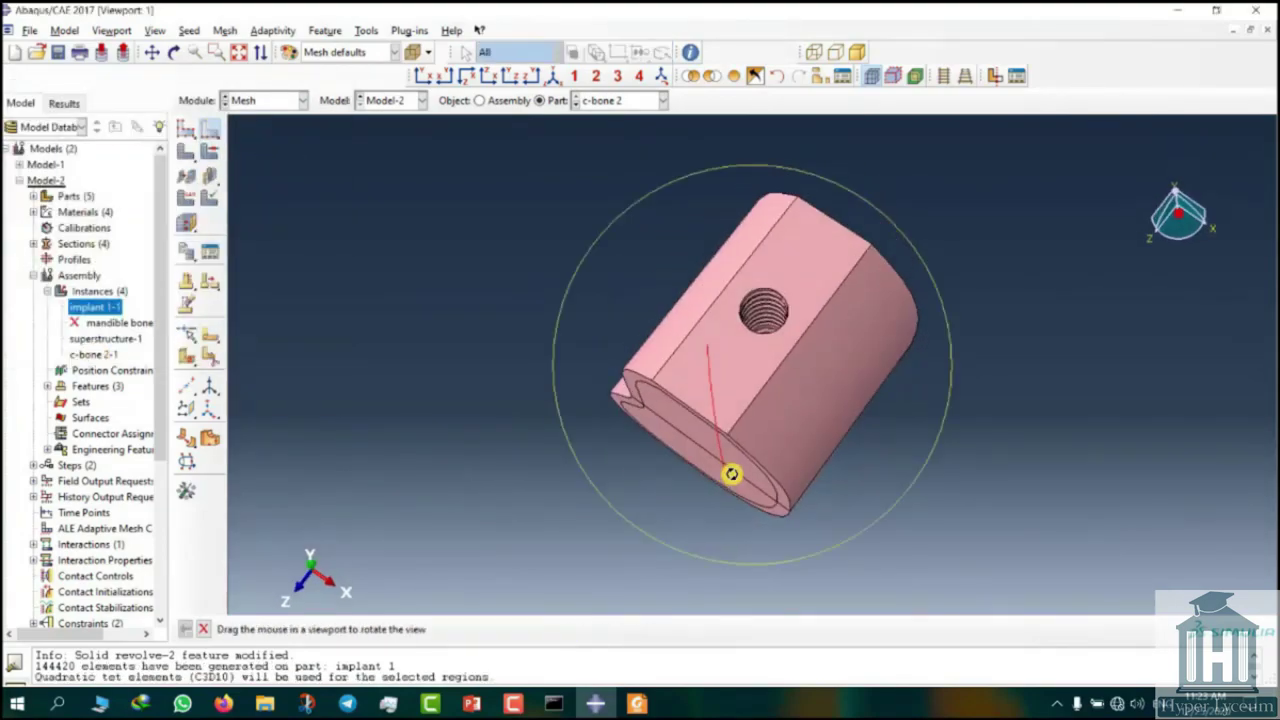
Step: Assign local seeds to the threaded hole's edges and set the global seed size of c-bone 2 to 1.2
left_click_drag(729, 471, 757, 597, "ctrl+alt")
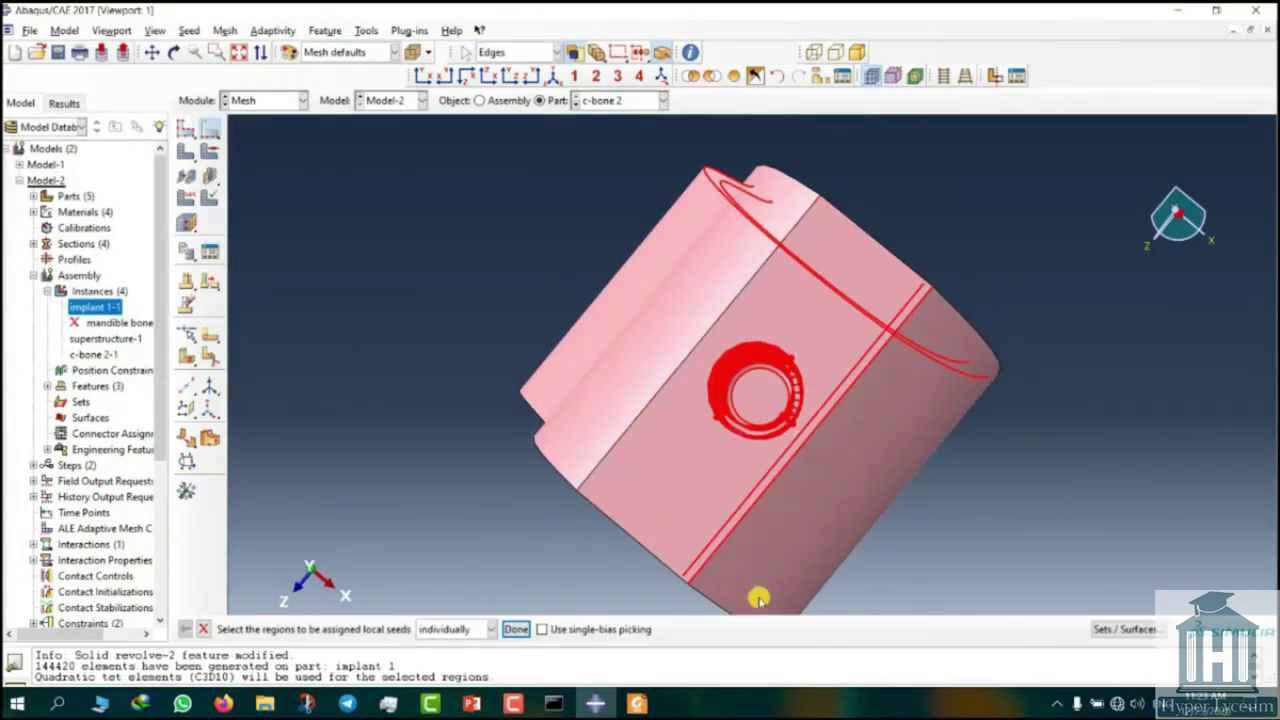
left_click(516, 629)
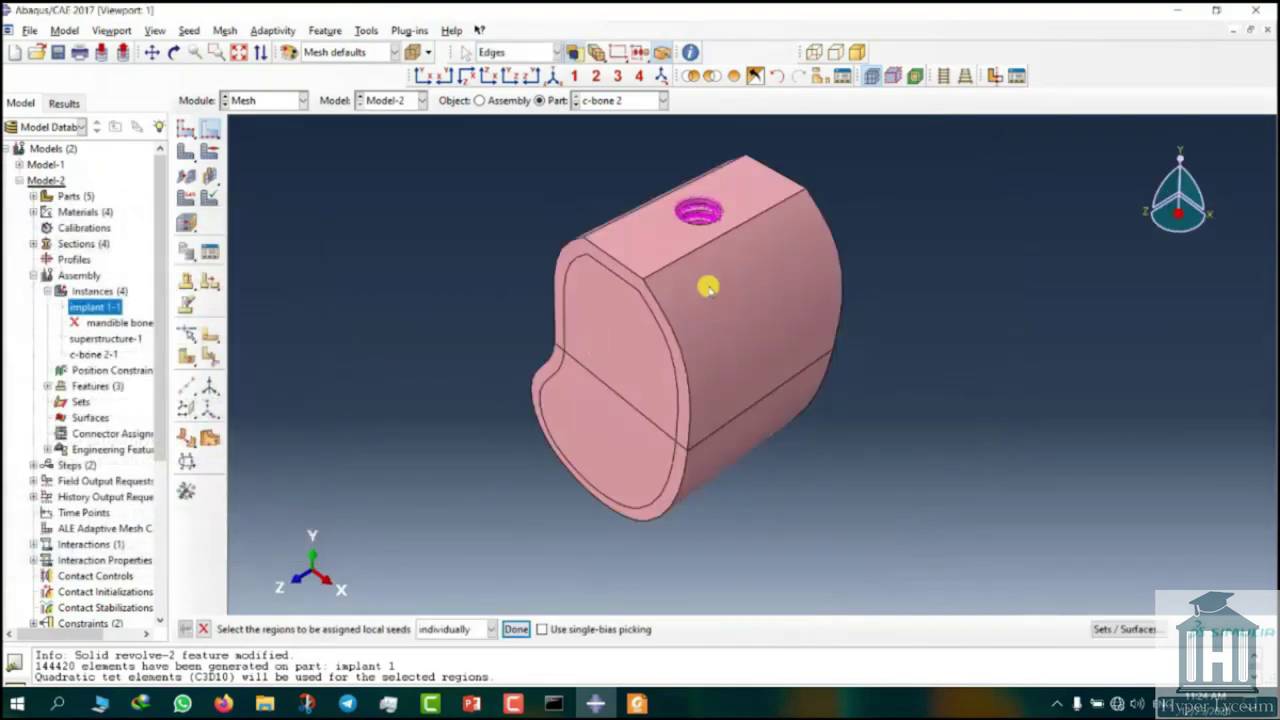
left_click(187, 128)
type("1.2")
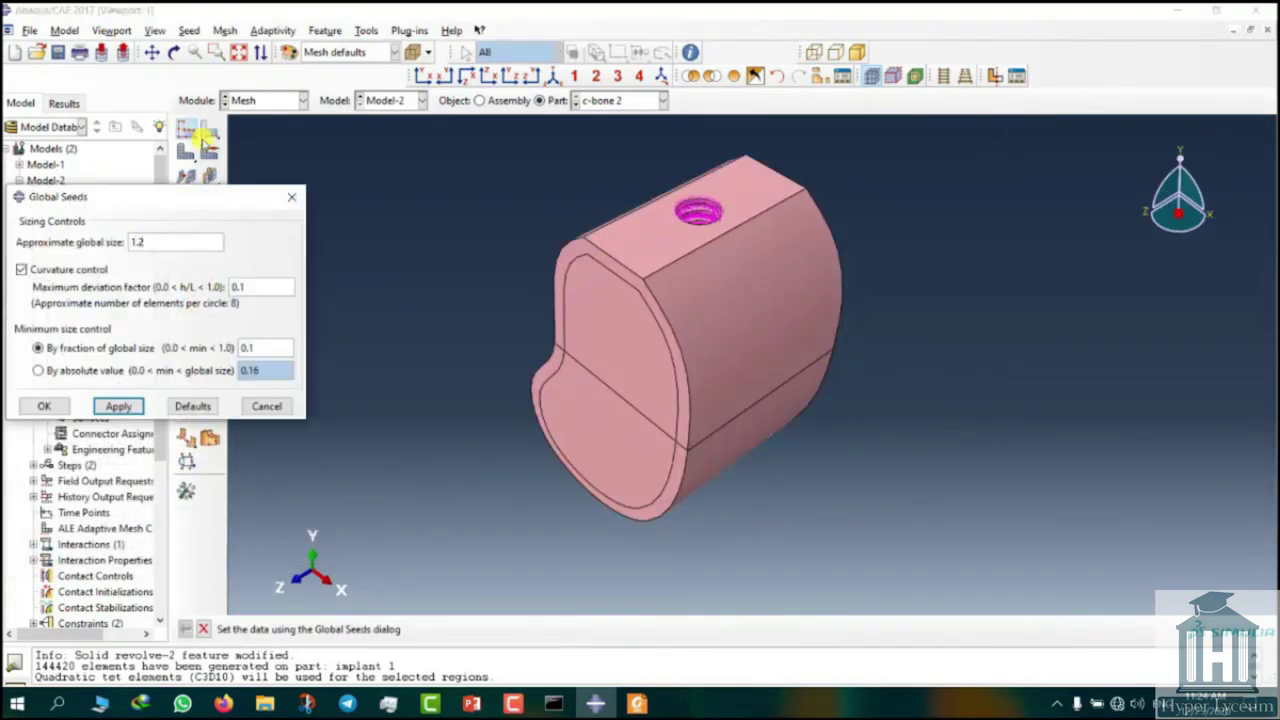
left_click(43, 406)
Step: Assign the element type to c-bone 2, mesh the part and display the meshed assembly
left_click(186, 197)
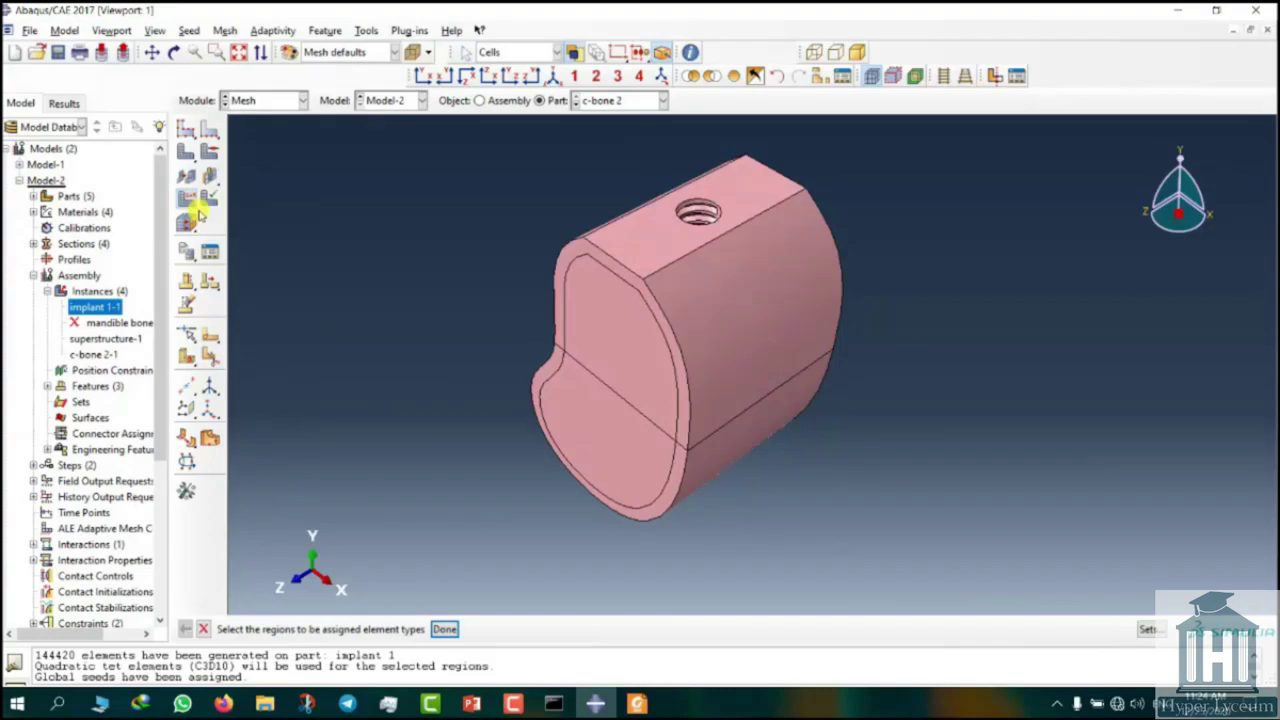
left_click(640, 400)
left_click(445, 629)
left_click(66, 517)
left_click(187, 152)
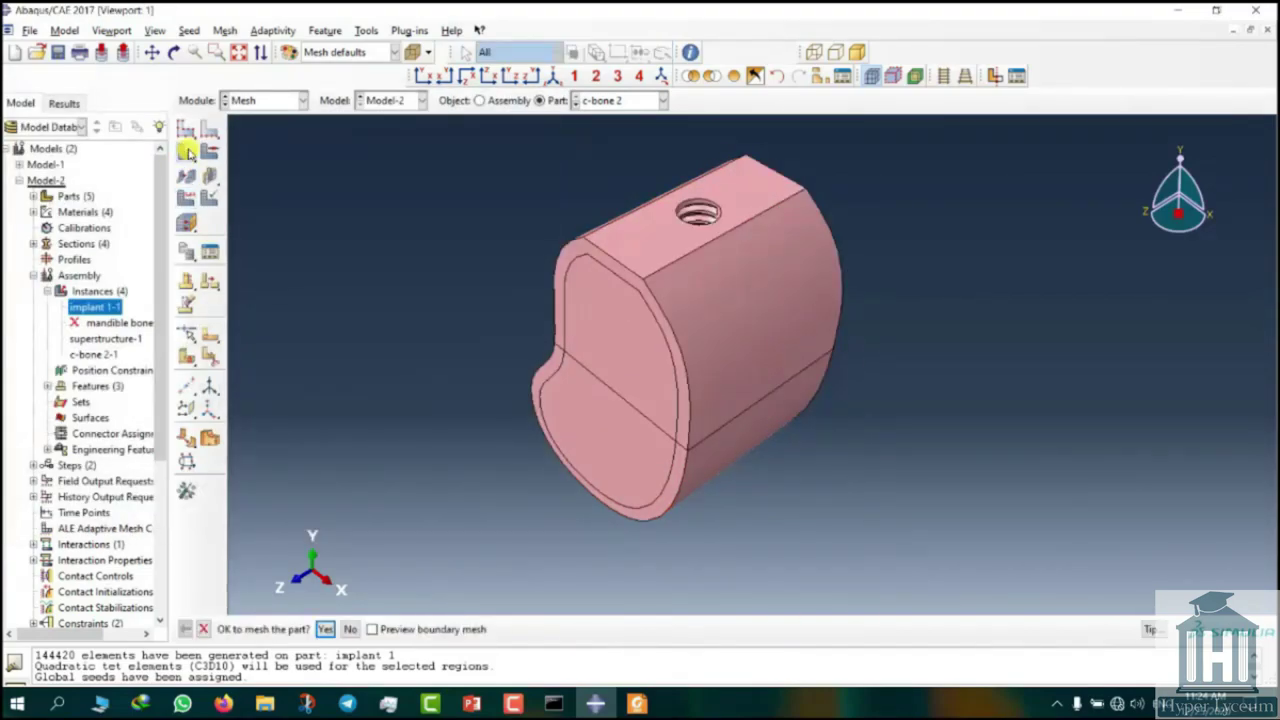
middle_click(687, 235)
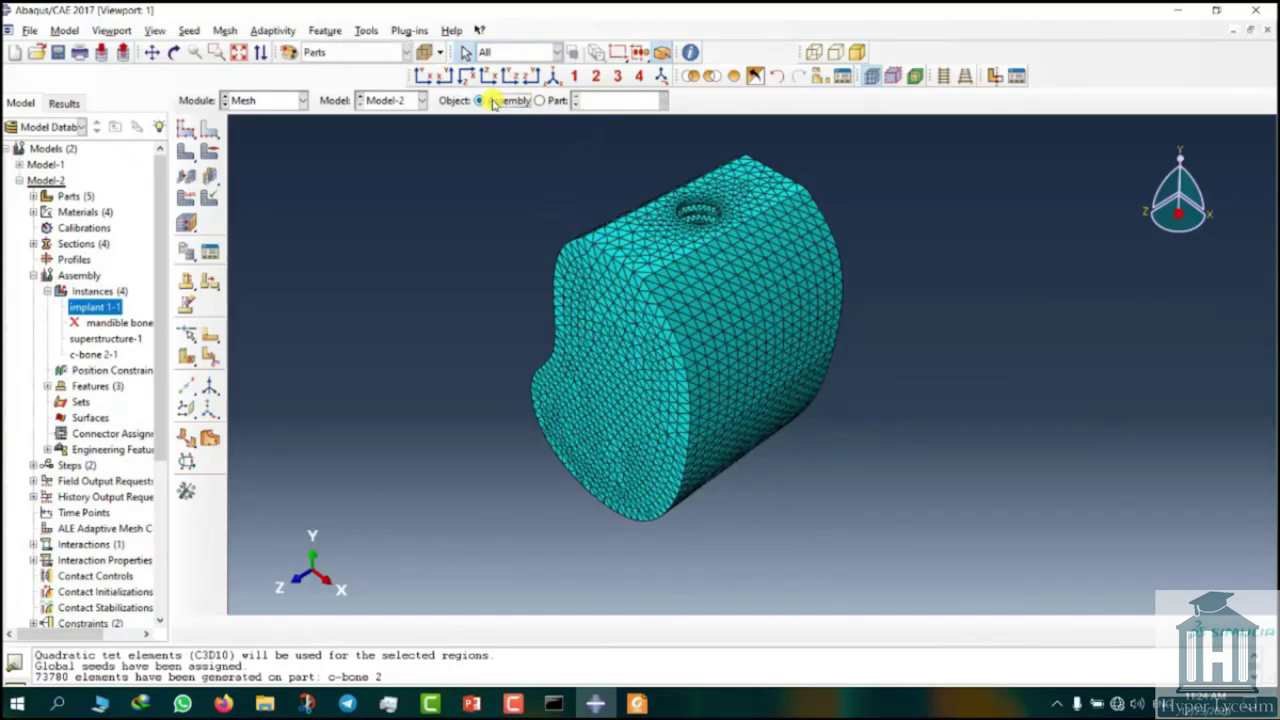
left_click(492, 102)
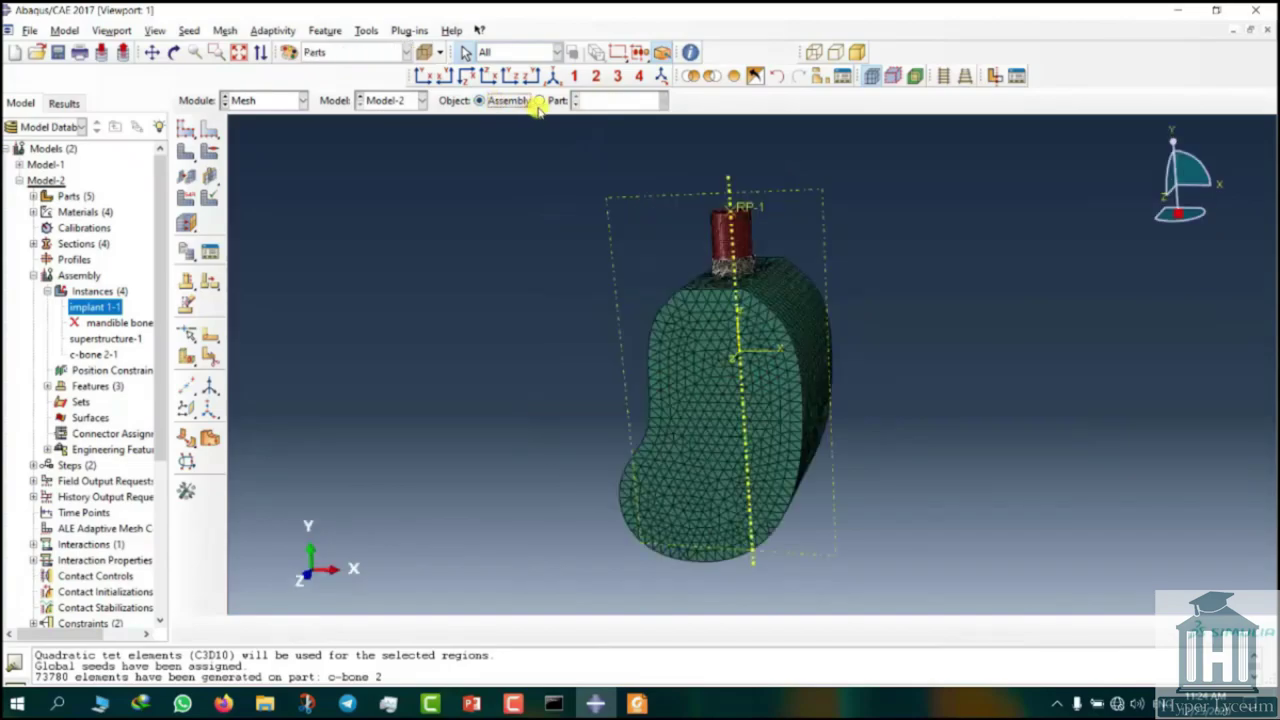
Step: In the Job module, create Job-2 for Model-2 with multiple processors enabled
left_click(300, 100)
left_click(255, 242)
left_click(210, 128)
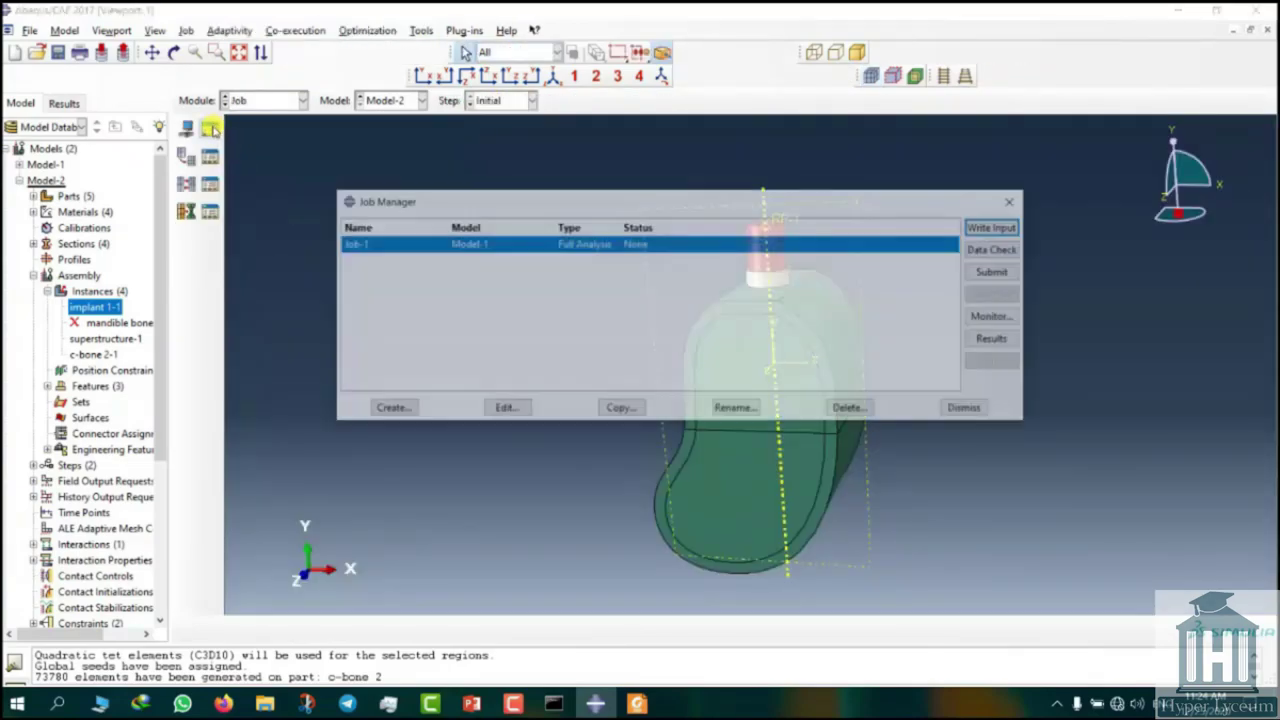
left_click(390, 409)
left_click(40, 464)
left_click(205, 264)
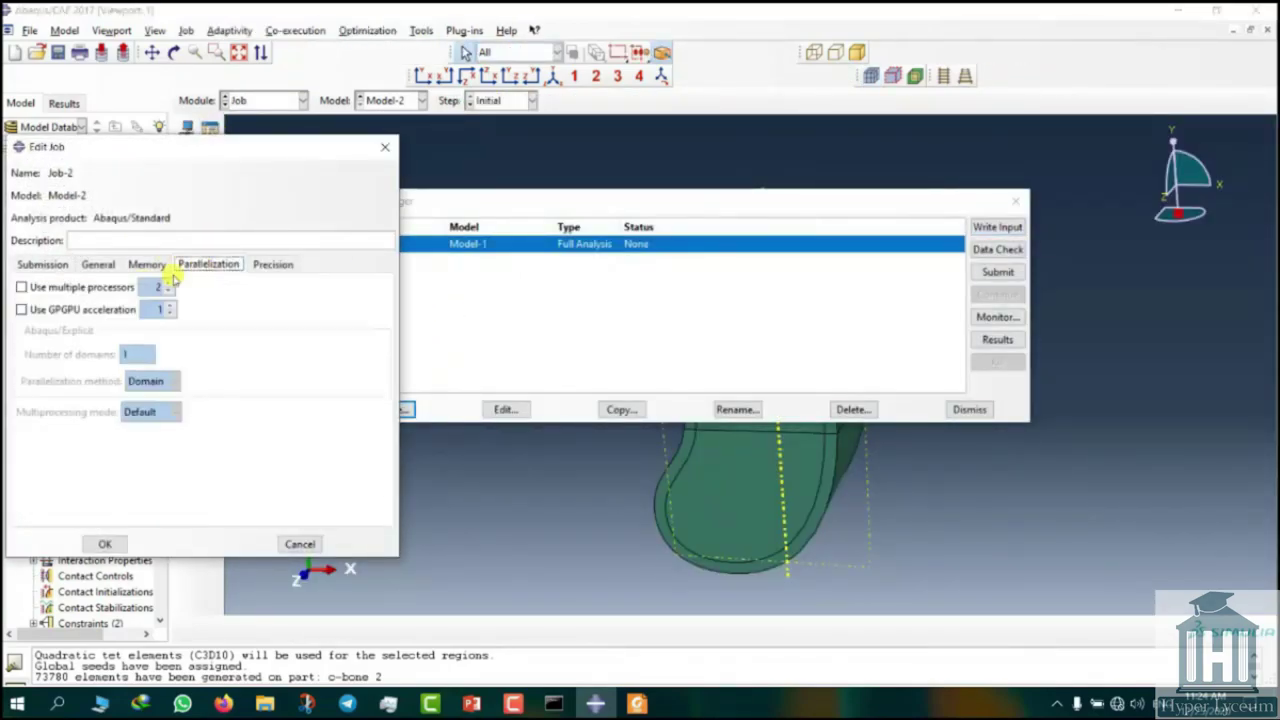
left_click(131, 286)
left_click_drag(150, 288, 171, 290)
left_click(104, 543)
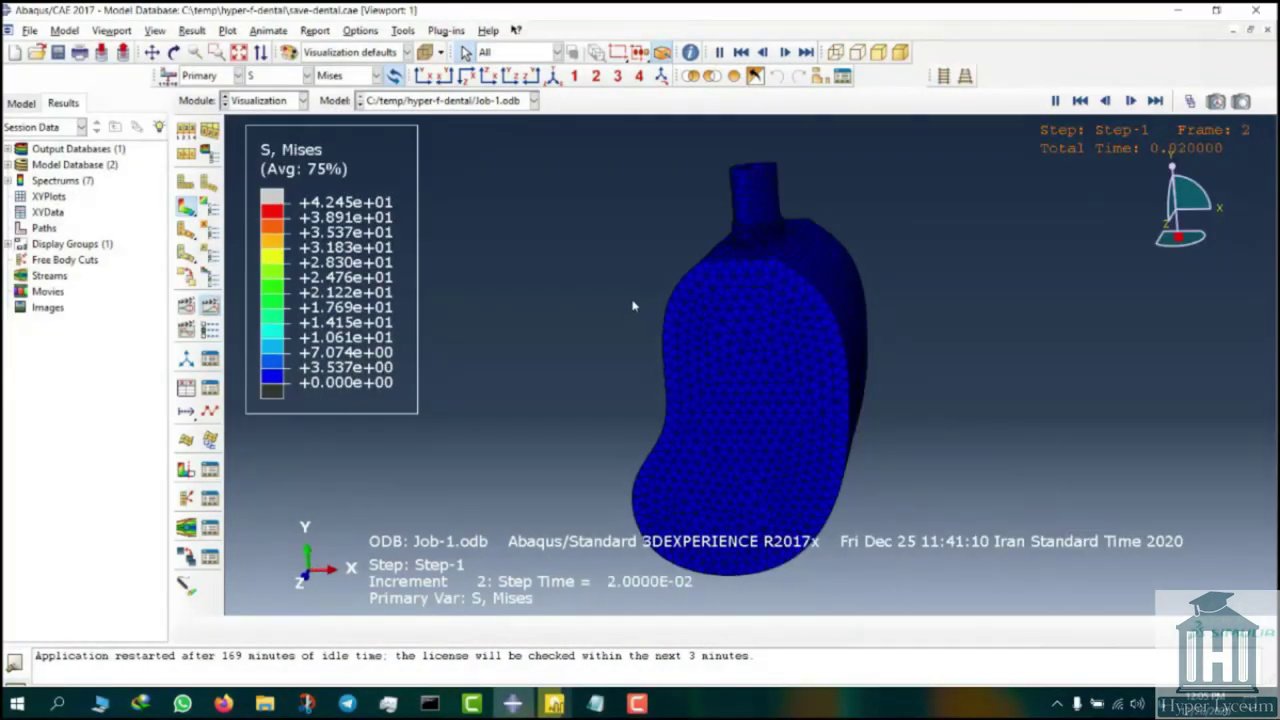
Step: Set the visible edges of the Job-1 stress plot to free edges only
left_click_drag(631, 300, 837, 451, "ctrl+alt")
left_click(199, 170)
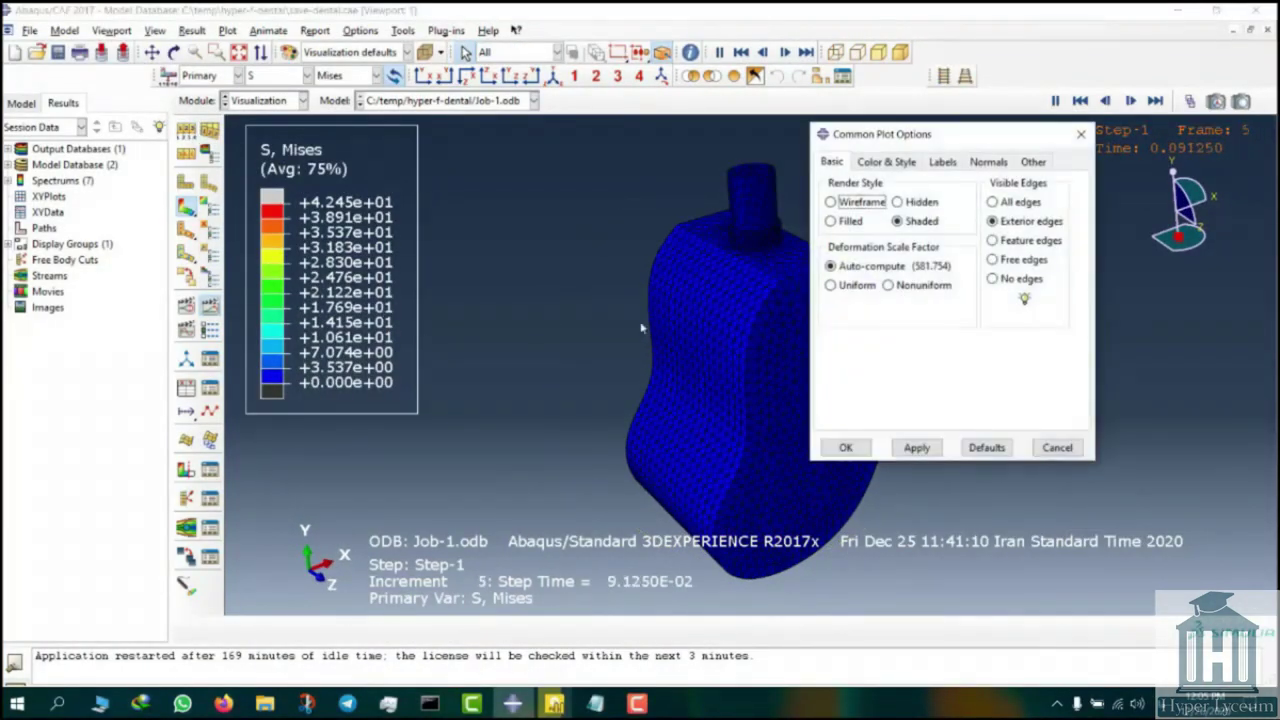
left_click(993, 259)
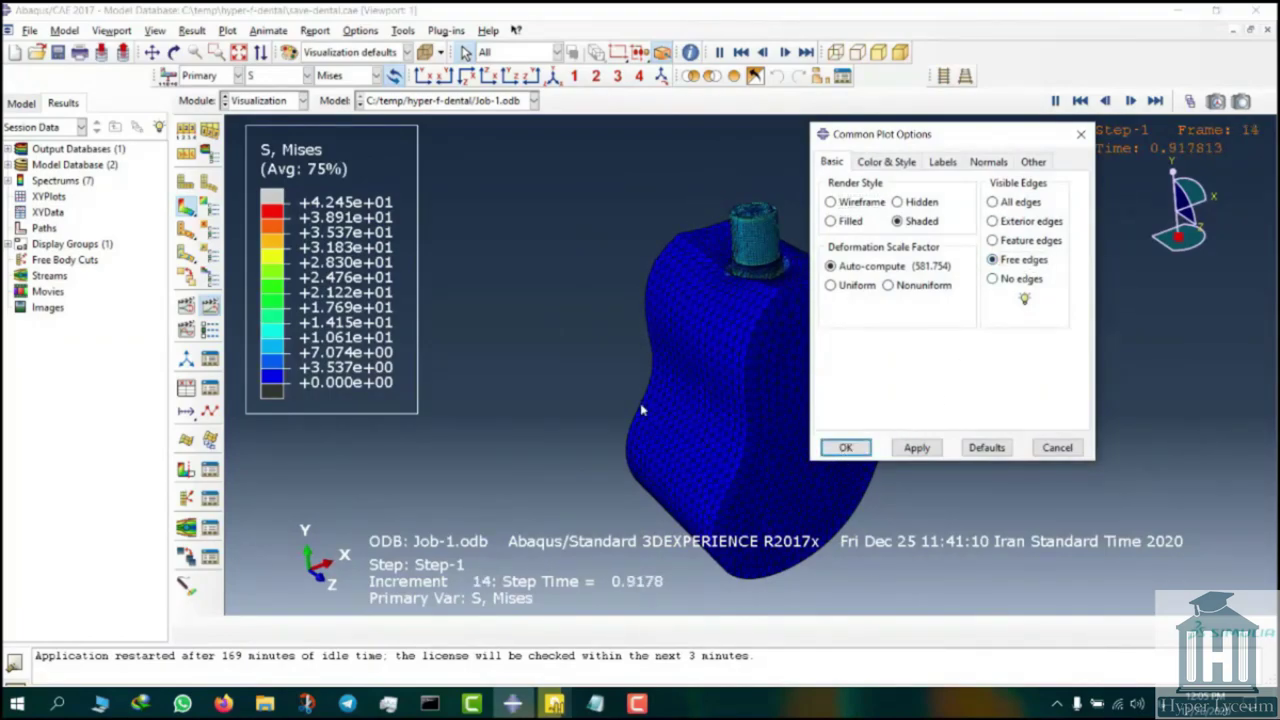
key("Return")
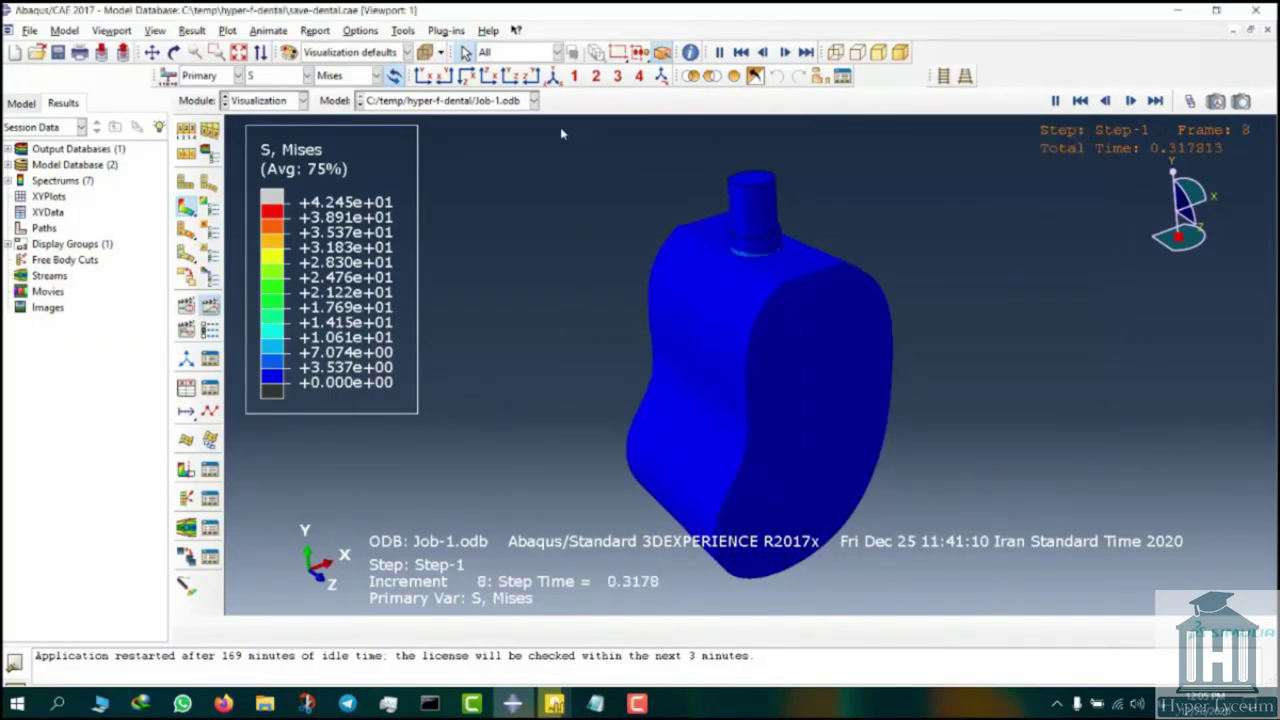
Step: Activate a view cut through the Job-1 stress plot to show the section along the implant axis
left_click(186, 469)
left_click(209, 469)
left_click(82, 445)
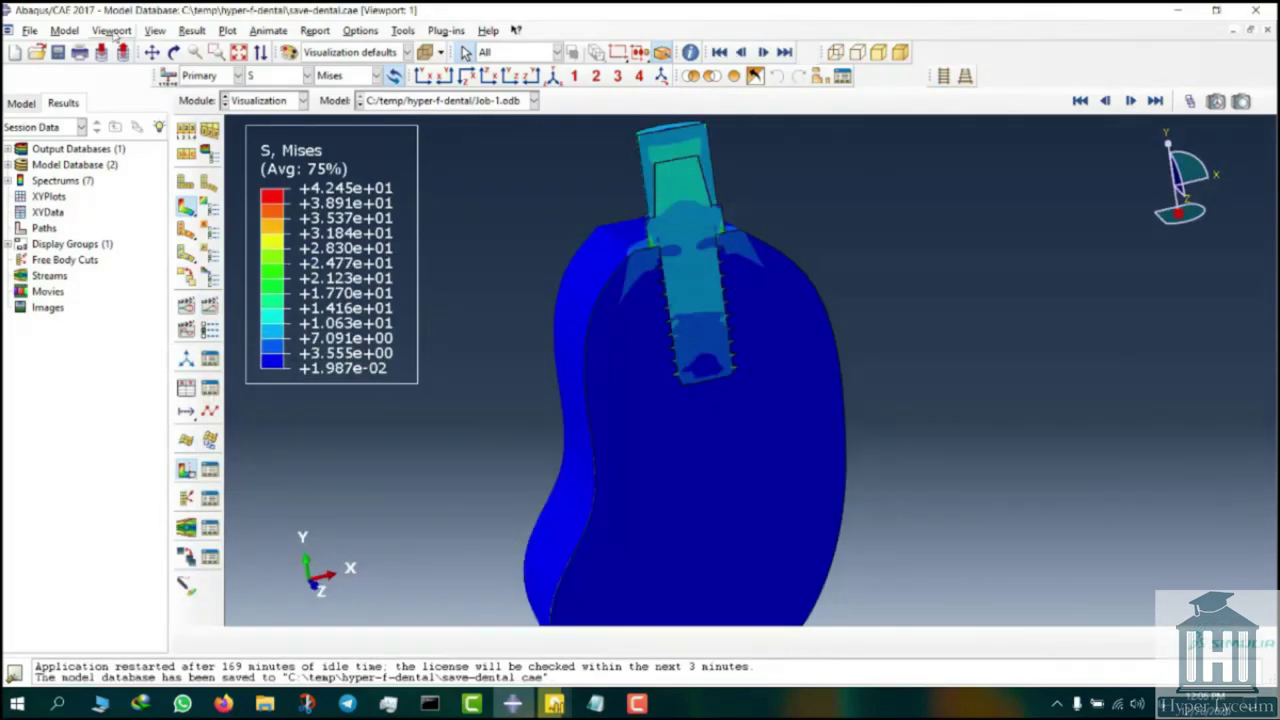
Step: Tile the two viewports vertically and display the Job-2.odb results in Viewport 2
left_click(113, 33)
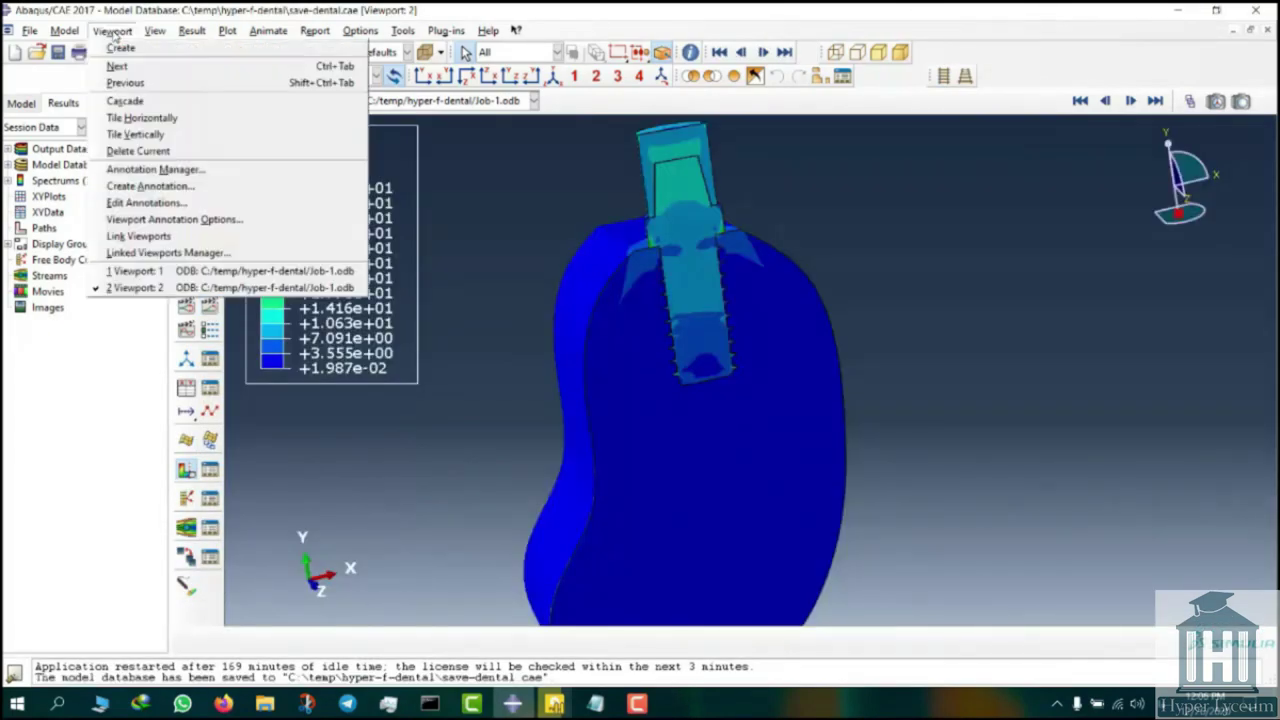
left_click(196, 135)
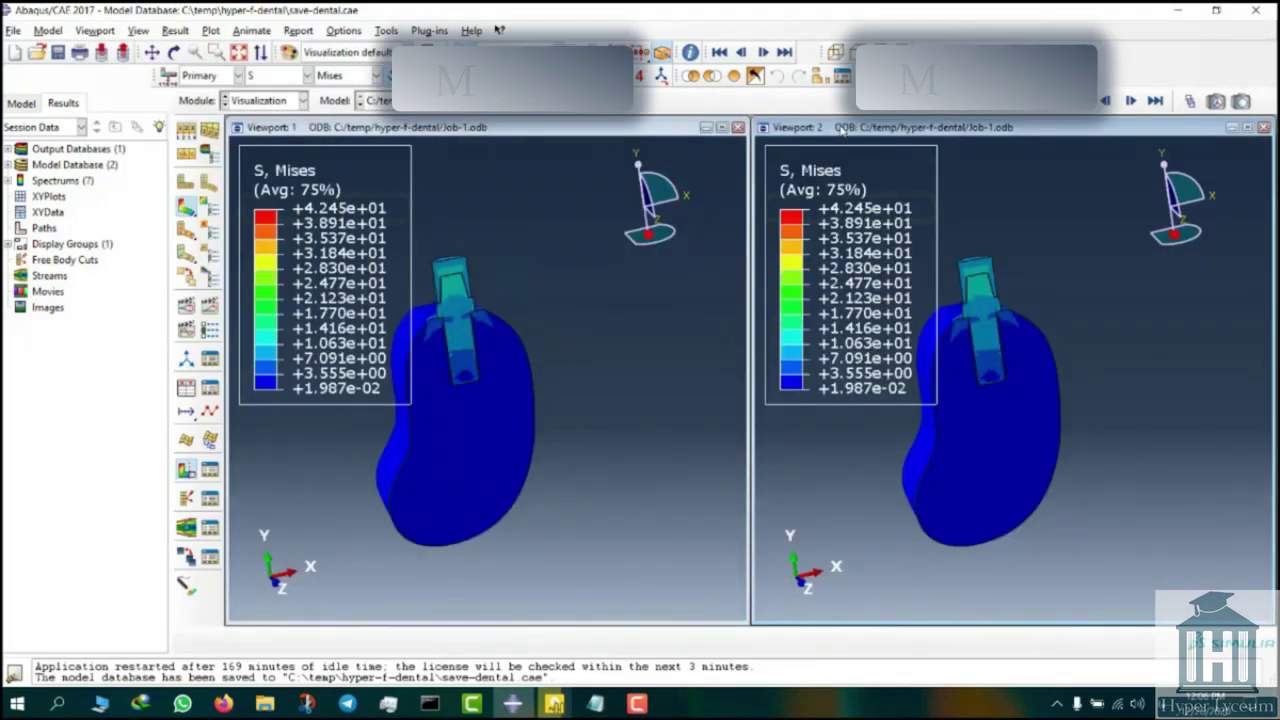
left_click(450, 100)
left_click(262, 100)
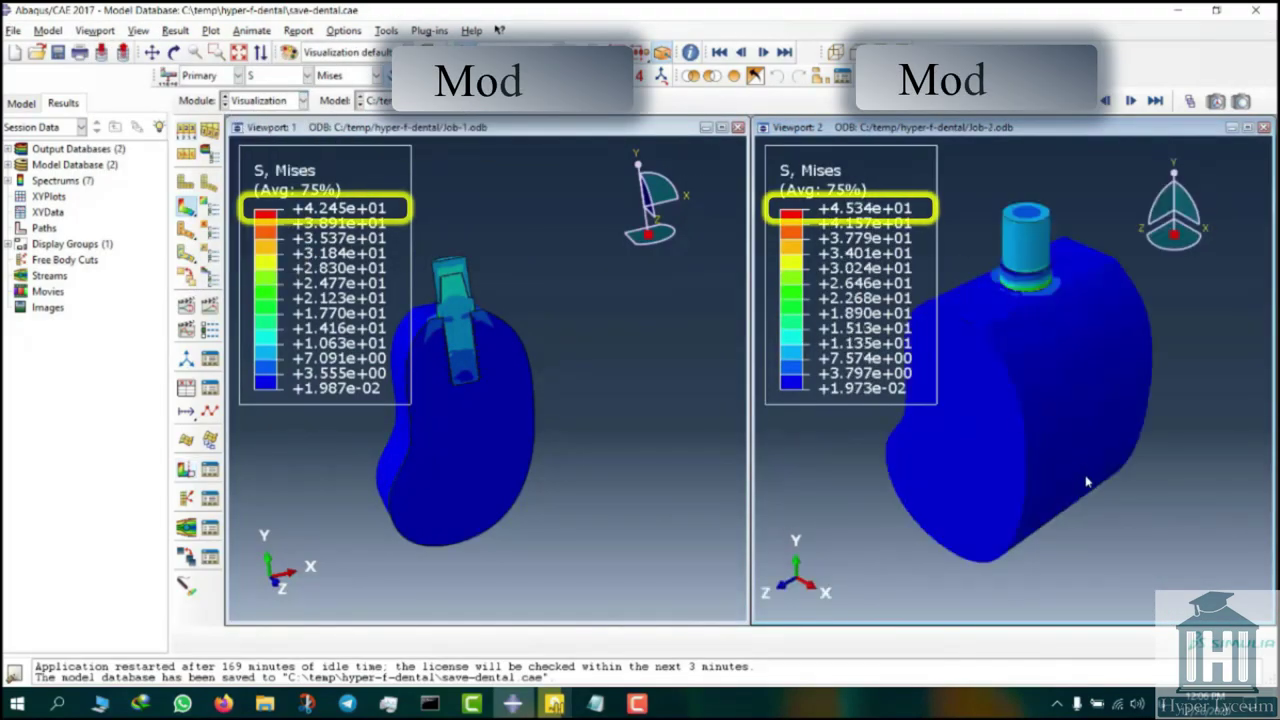
Step: Set both viewports to the same isometric view and turn off the view cut in Viewport 1
mouse_move(1086, 477)
left_mouse_down("ctrl+alt")
mouse_move(967, 477)
mouse_move(1039, 508)
mouse_move(1051, 460)
mouse_move(1040, 458)
left_mouse_up("ctrl+alt")
middle_click_drag(488, 387, 604, 317, "ctrl+alt")
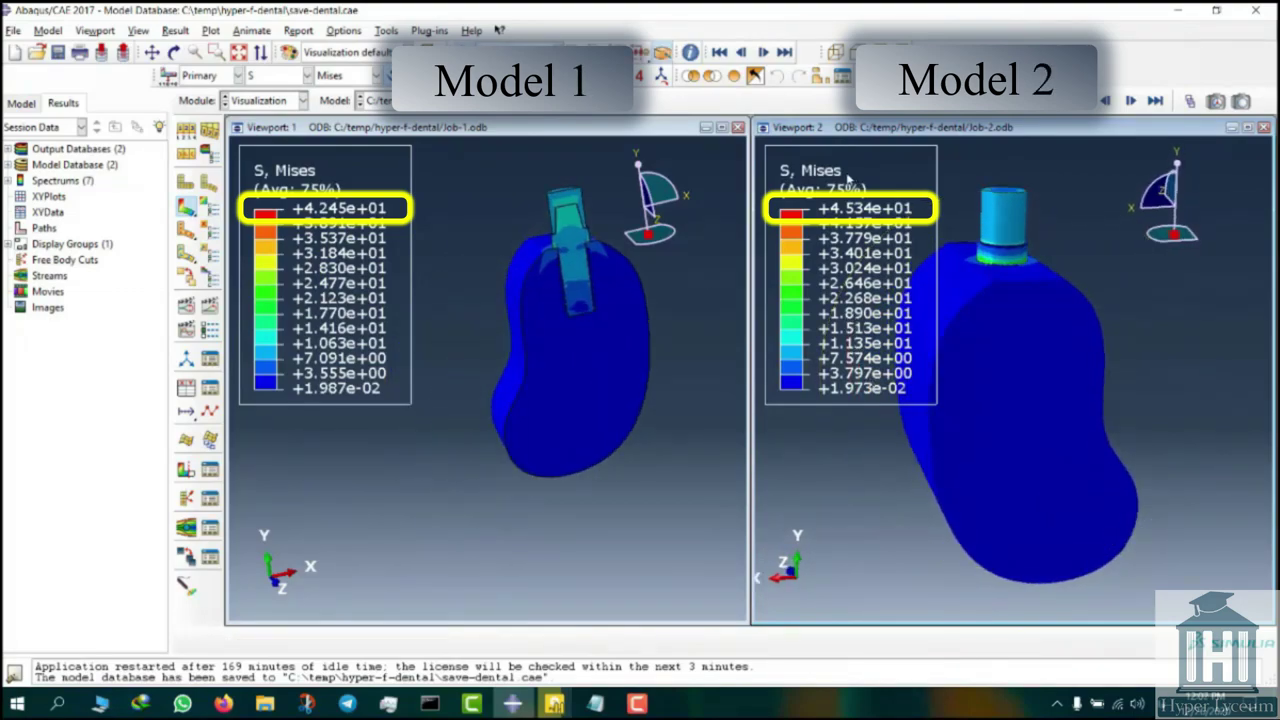
left_click(461, 136)
left_click(566, 75)
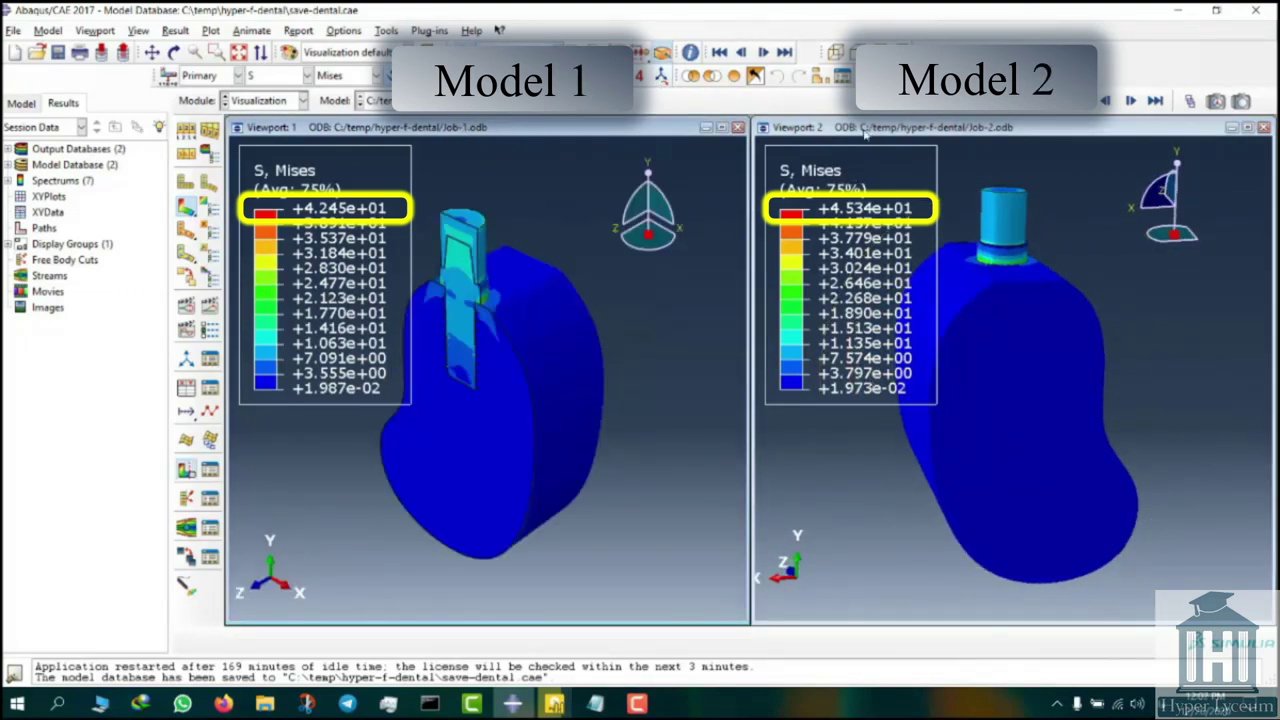
left_click(566, 75)
left_click(186, 468)
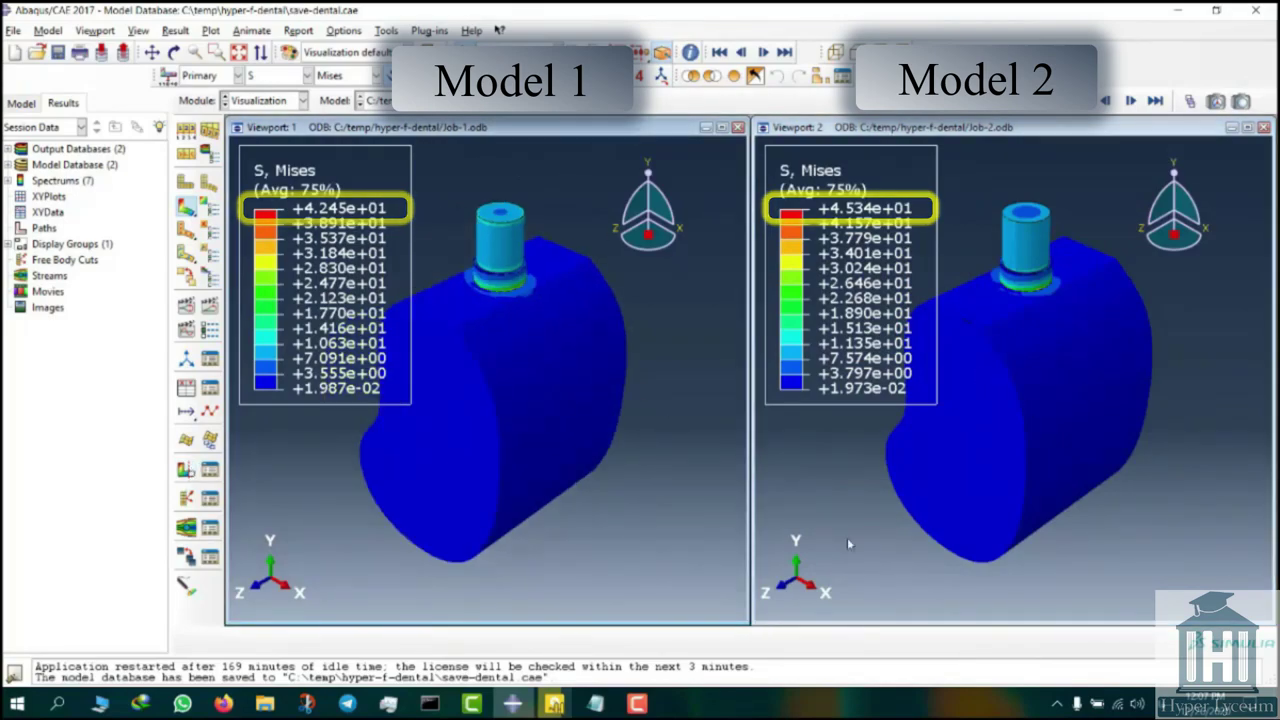
Step: Replace the display in Viewport 1 with only the superstructure part instance
left_click(690, 75)
left_click(400, 640)
left_click(372, 568)
left_click(494, 640)
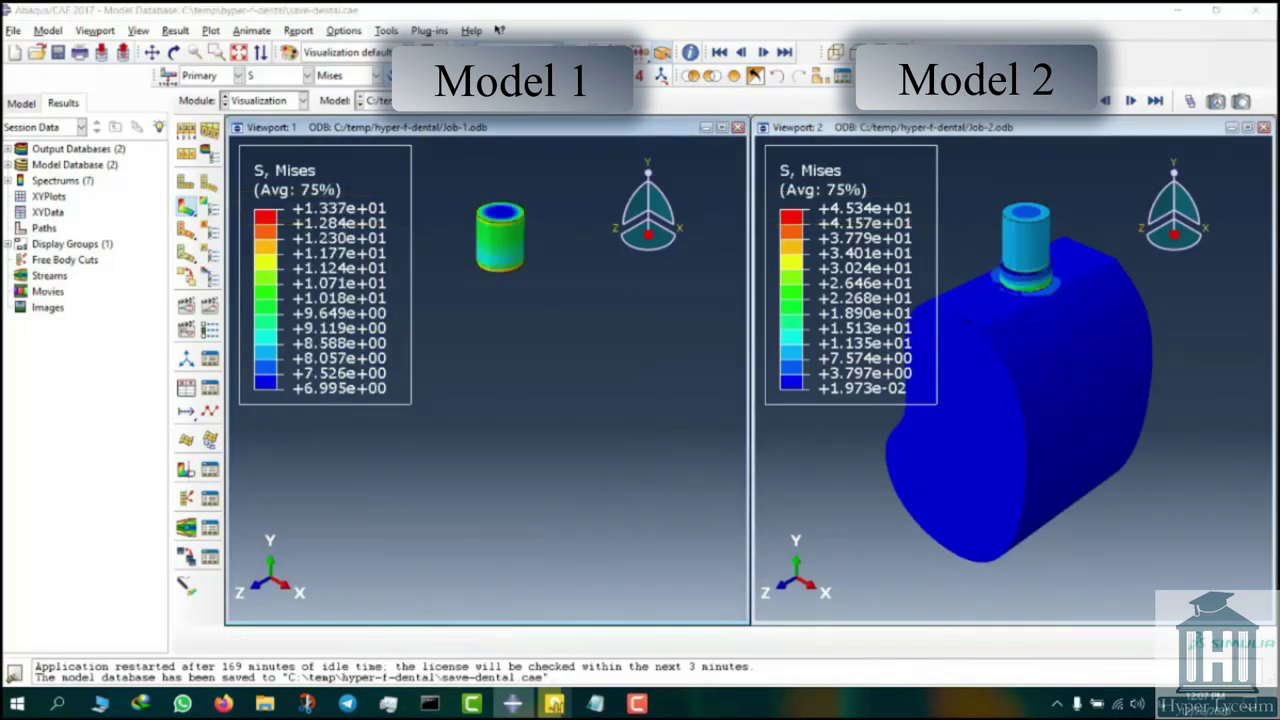
Step: Replace the display in Viewport 2 with only the superstructure part instance, fitted to the view like Viewport 1
left_click(691, 75)
left_click(1025, 240)
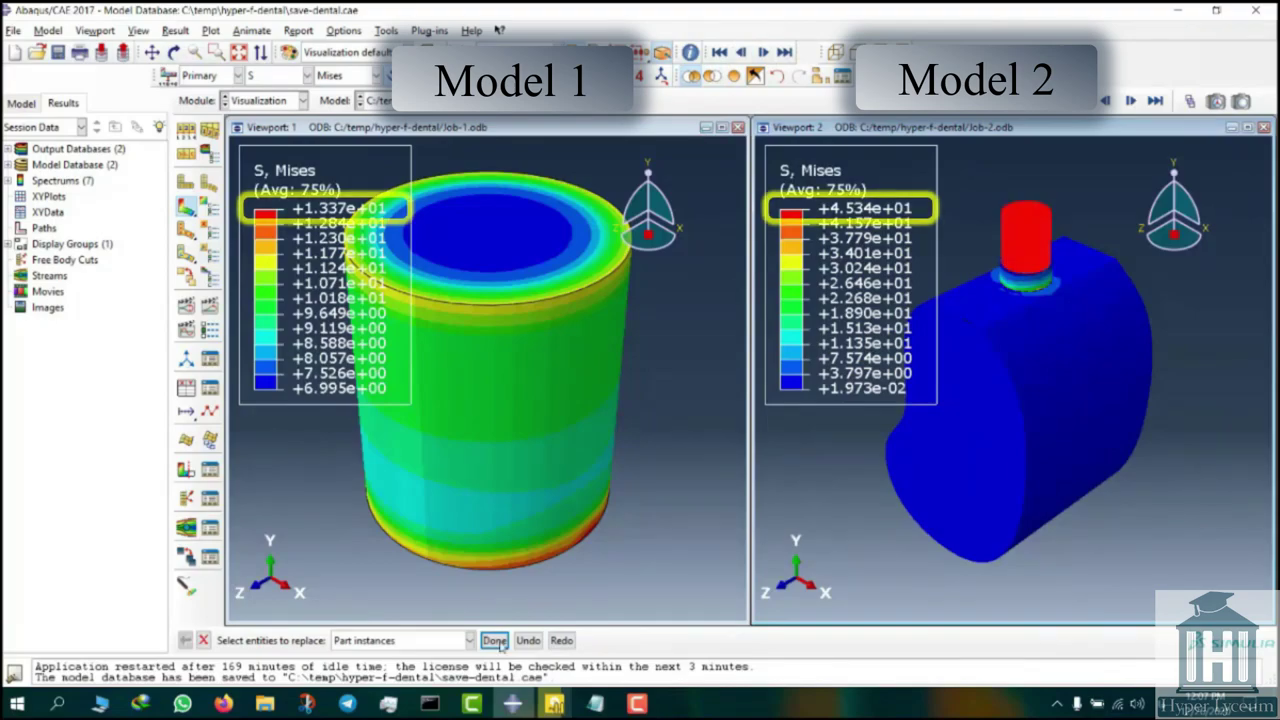
middle_click(1025, 240)
key("F6")
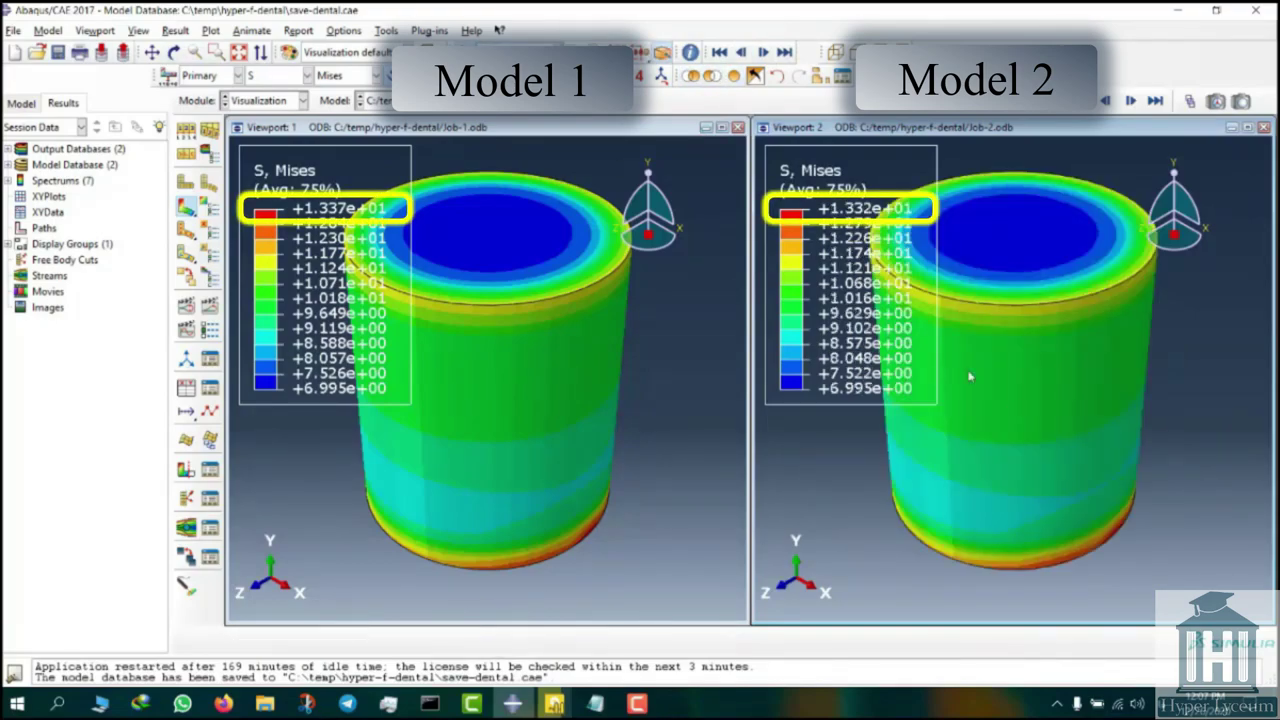
left_click_drag(969, 376, 1039, 418)
left_click_drag(611, 376, 651, 383)
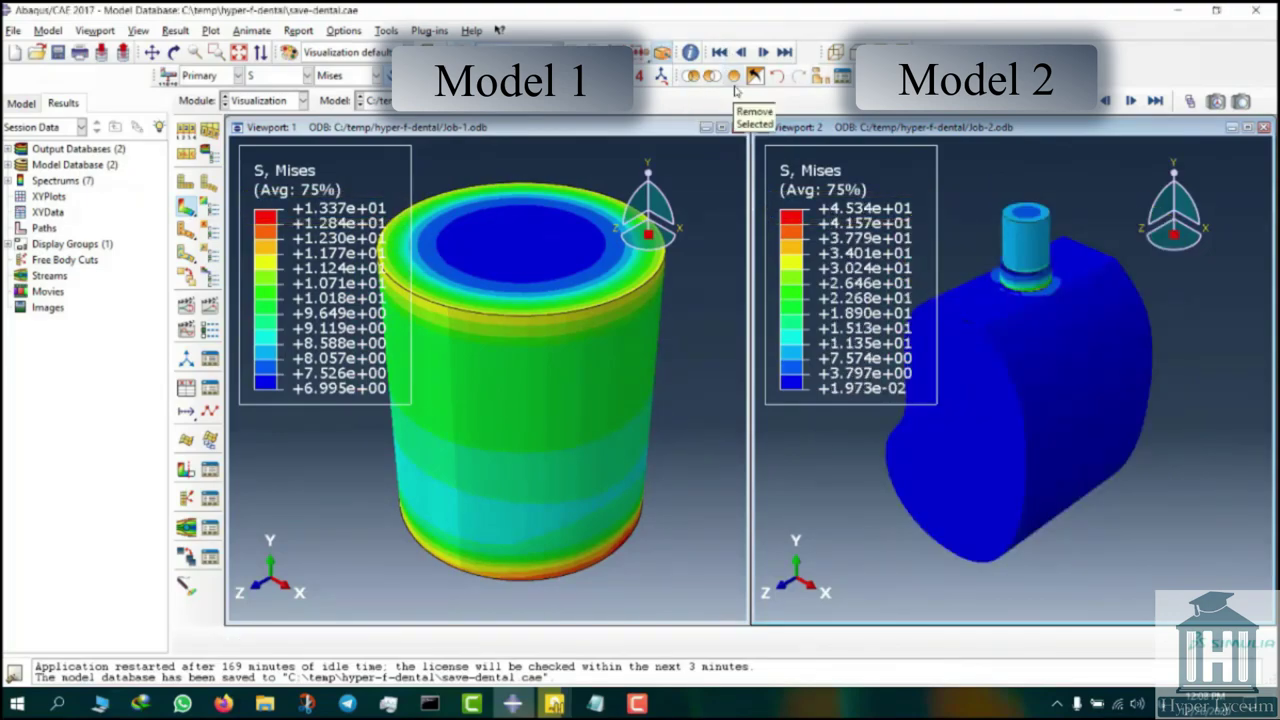
Step: Show only the threaded implant part instance in Viewport 2 and Viewport 1, fitted to the view
left_click(1025, 238)
left_click(495, 646)
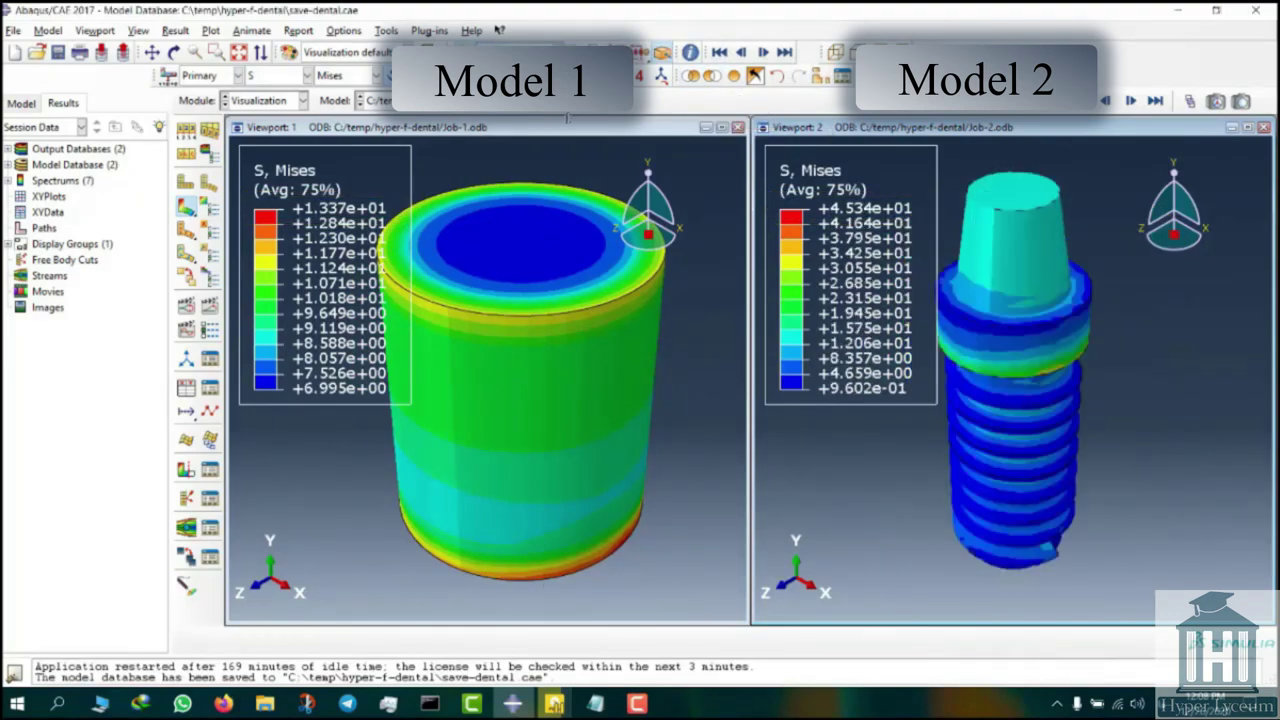
left_click(568, 127)
left_click(734, 76)
left_click(691, 76)
left_click(503, 286)
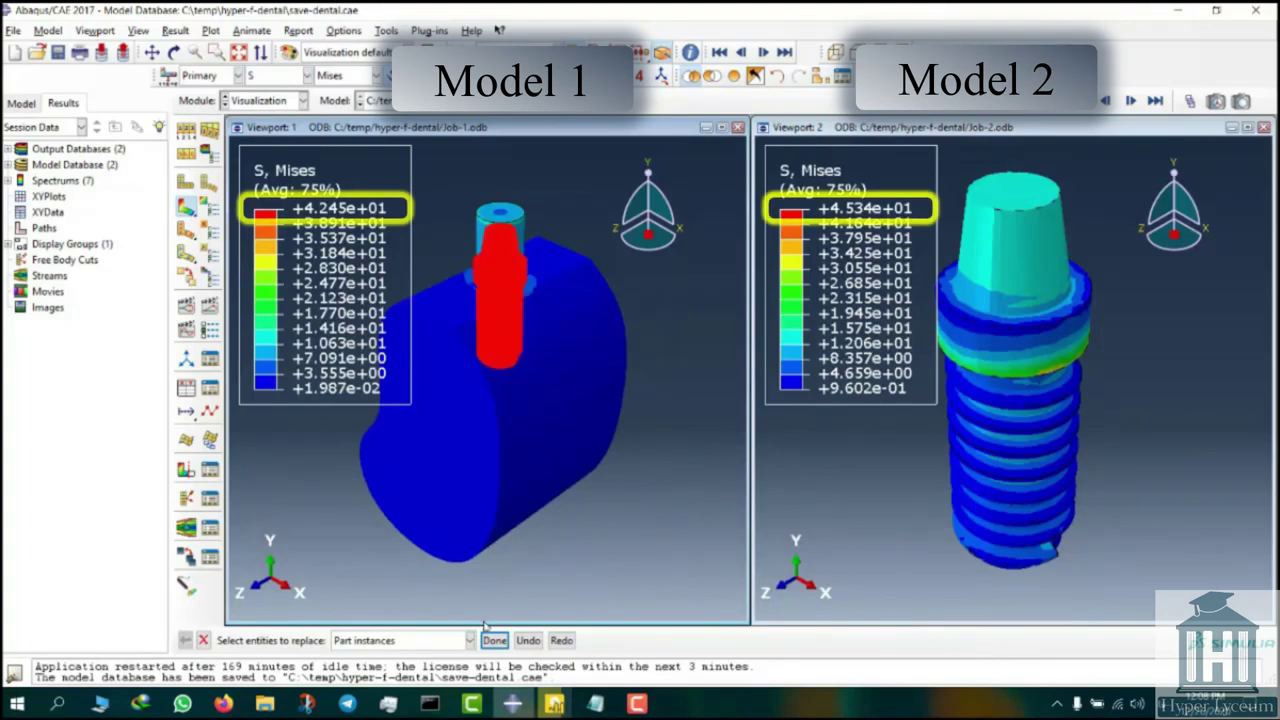
left_click(494, 640)
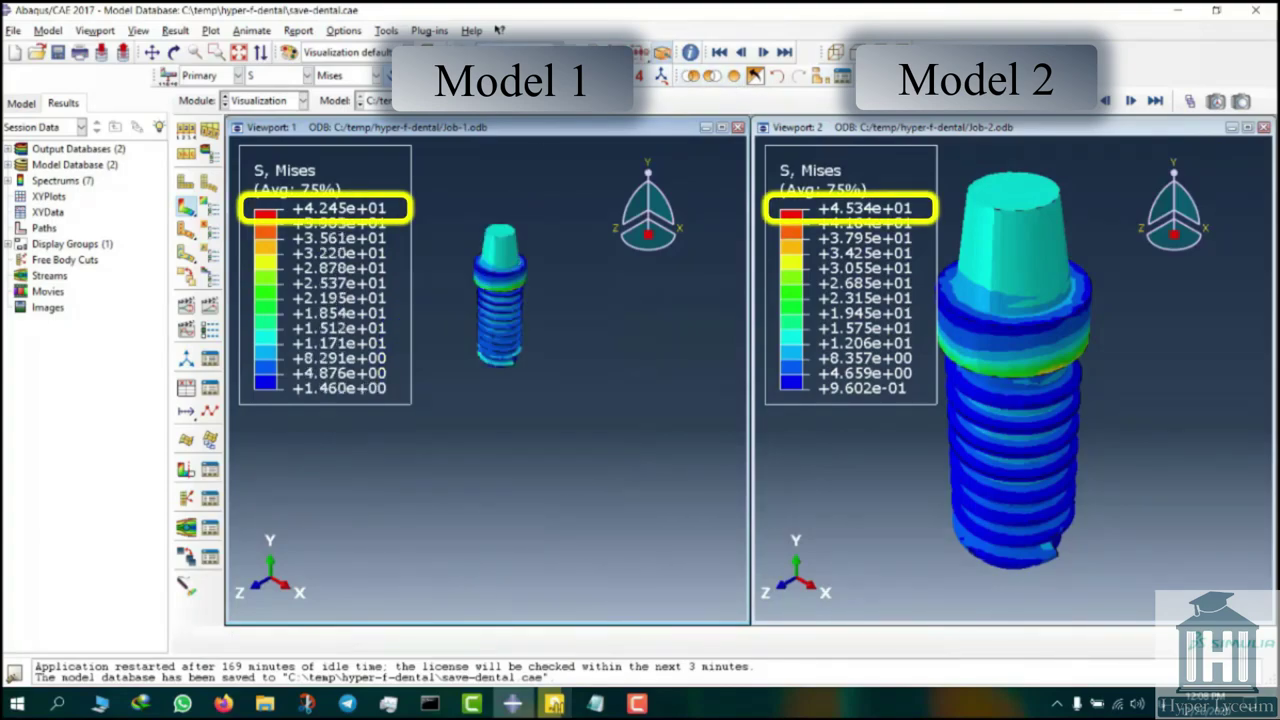
key("F6")
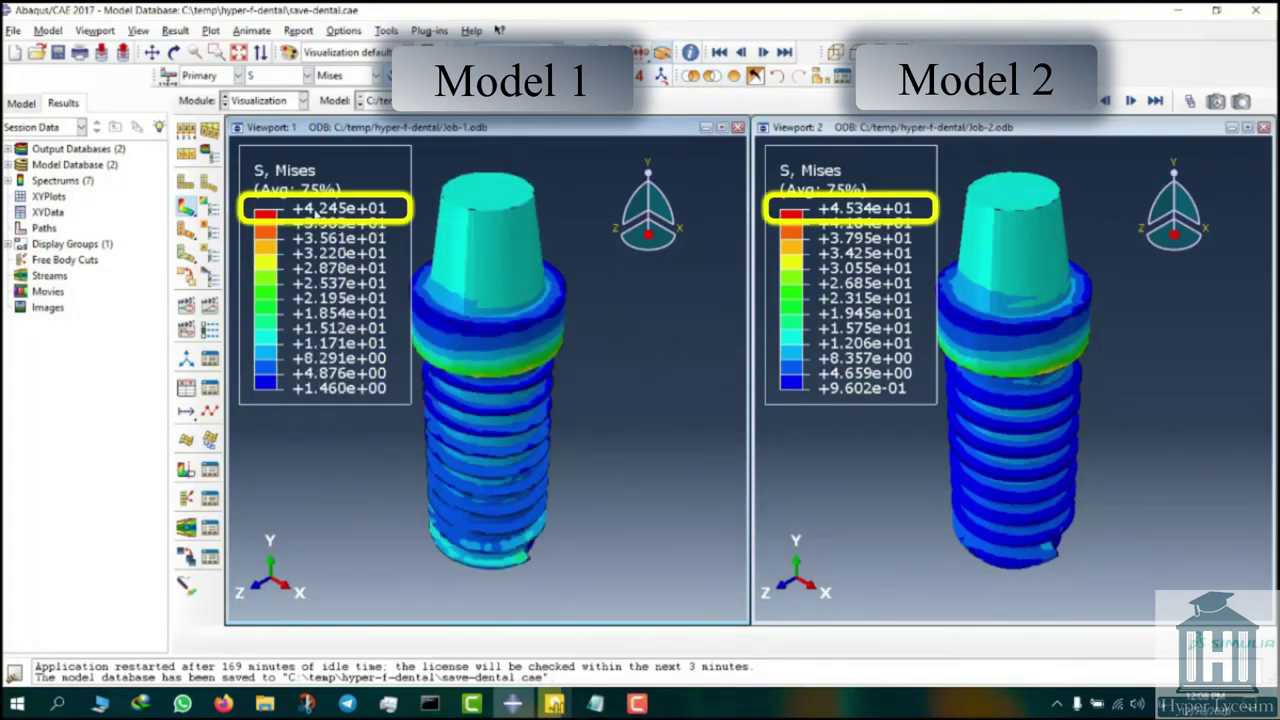
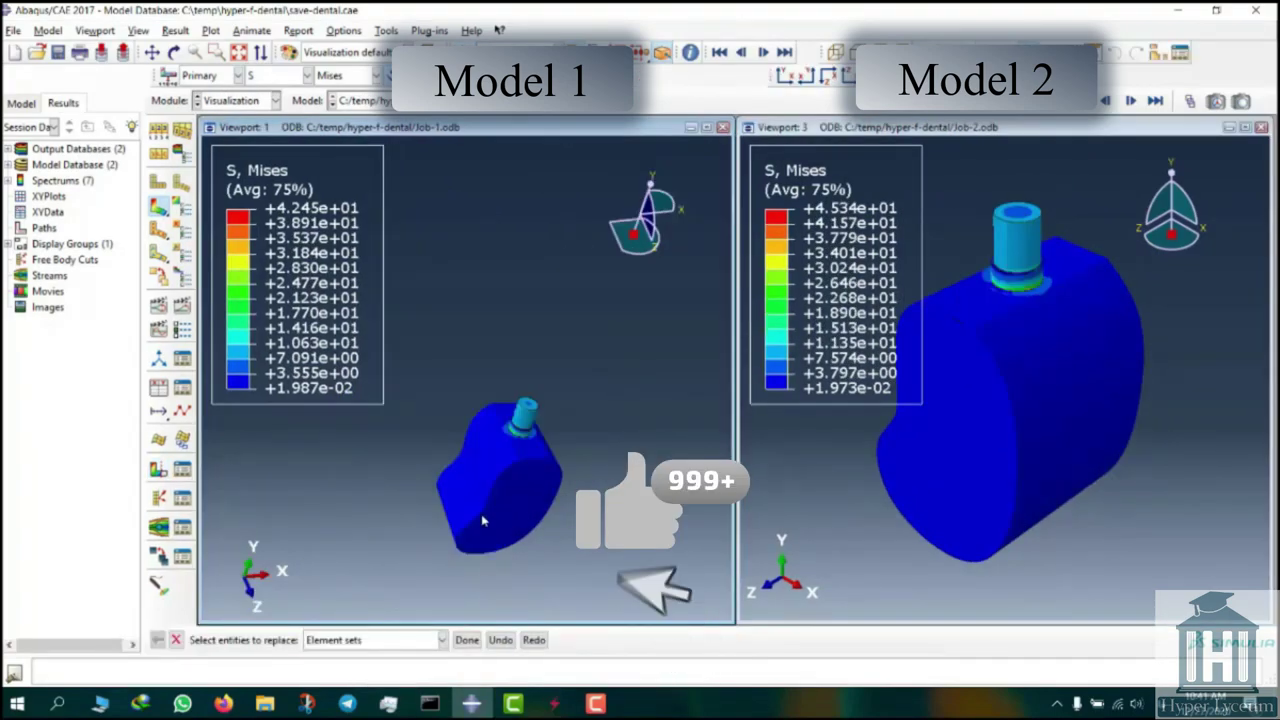
Step: Replace the display in the Job-1 viewport with only the outer cortical bone, selecting entities by Sections
left_click(370, 640)
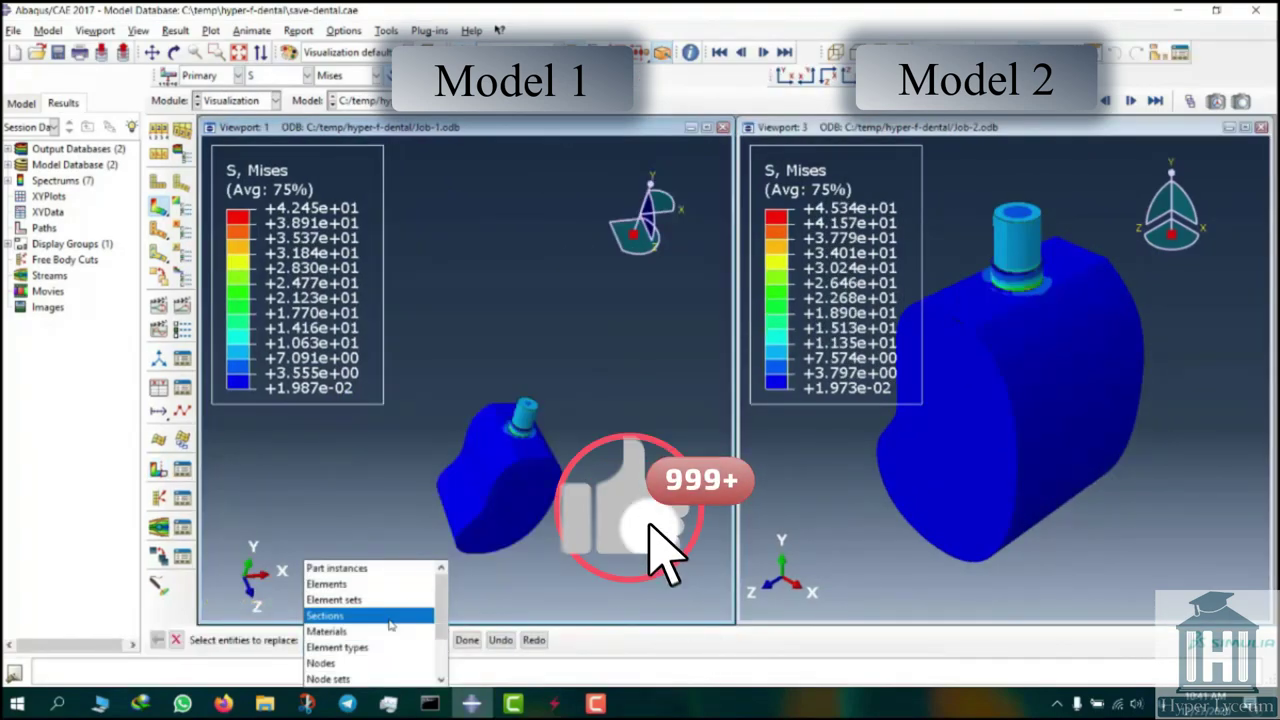
left_click(340, 612)
left_click(462, 530)
middle_click(462, 530)
key("F3")
left_click_drag(549, 371, 586, 391)
right_click(586, 391)
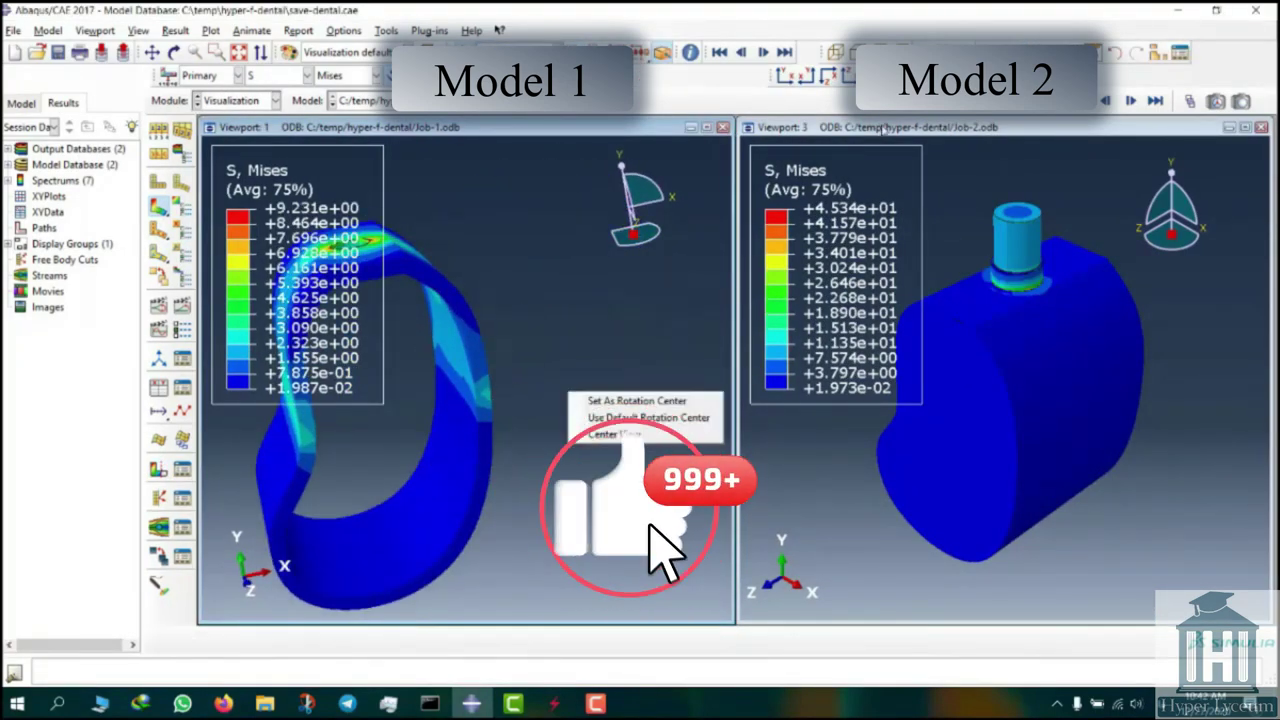
left_click(605, 434)
Step: Isolate the outer cortical bone section in the Job-2 viewport and pick the inner bone section in the Job-1 viewport
left_click(900, 350)
left_click(572, 52)
left_click(985, 569)
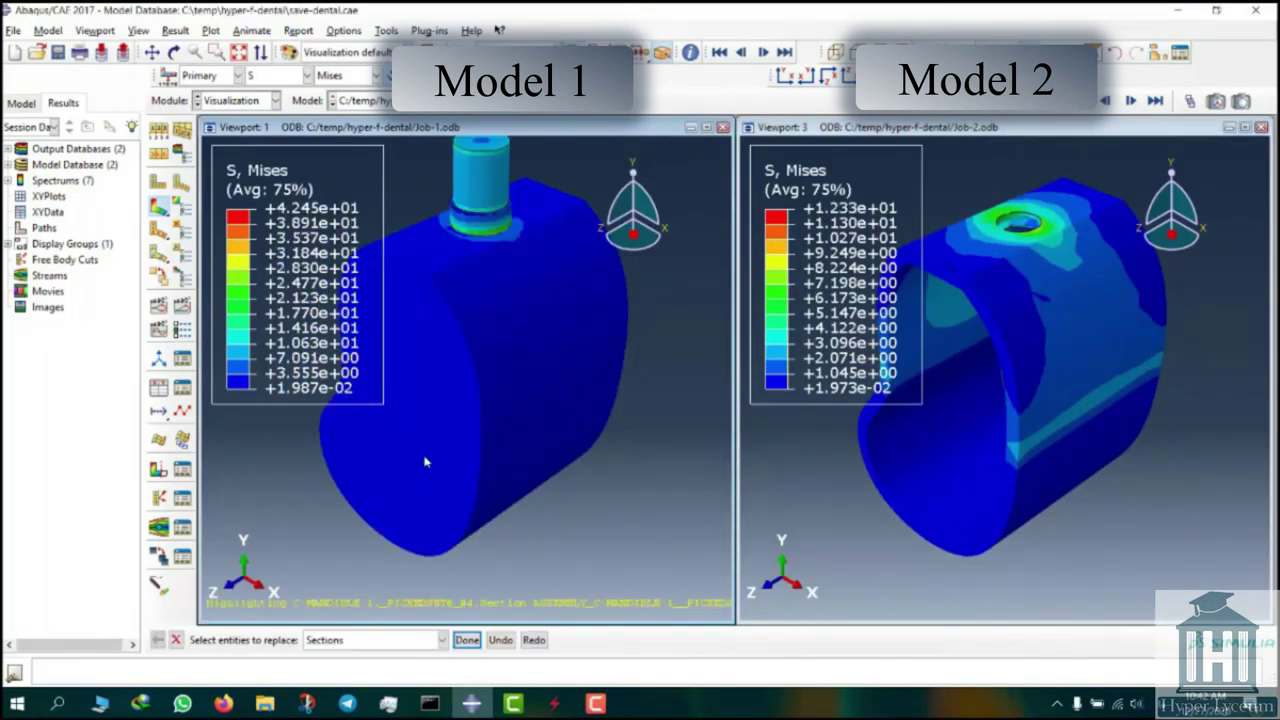
left_click(423, 457)
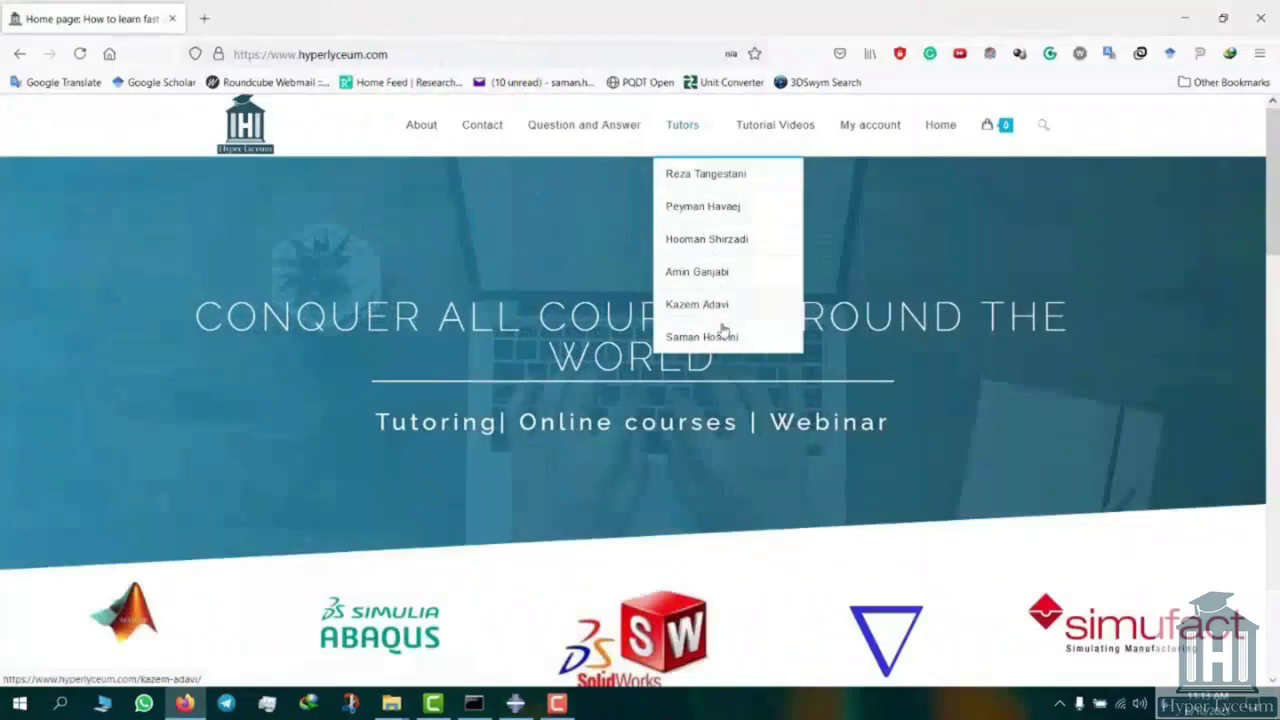
Step: Open a tutor's profile on the Hyper Lyceum website in the browser and review the skills, projects and contact sections
left_click(720, 336)
scroll(724, 338, "down", 3)
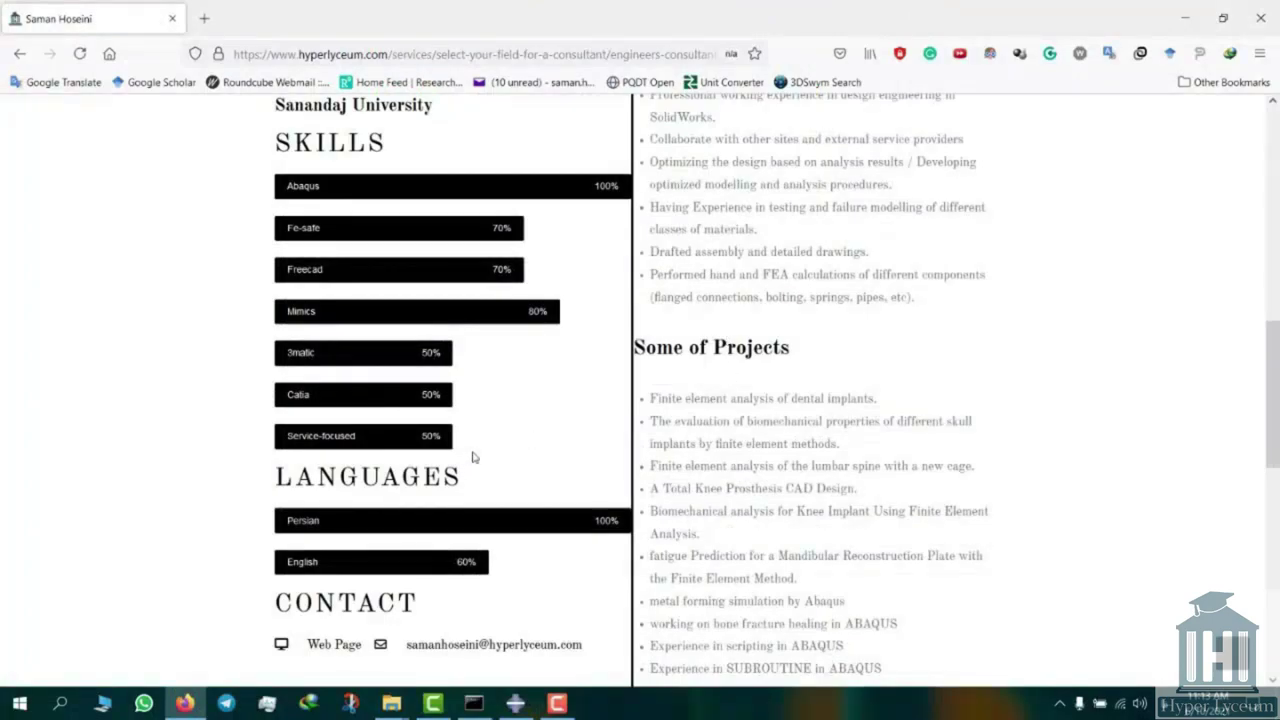
scroll(468, 455, "down", 3)
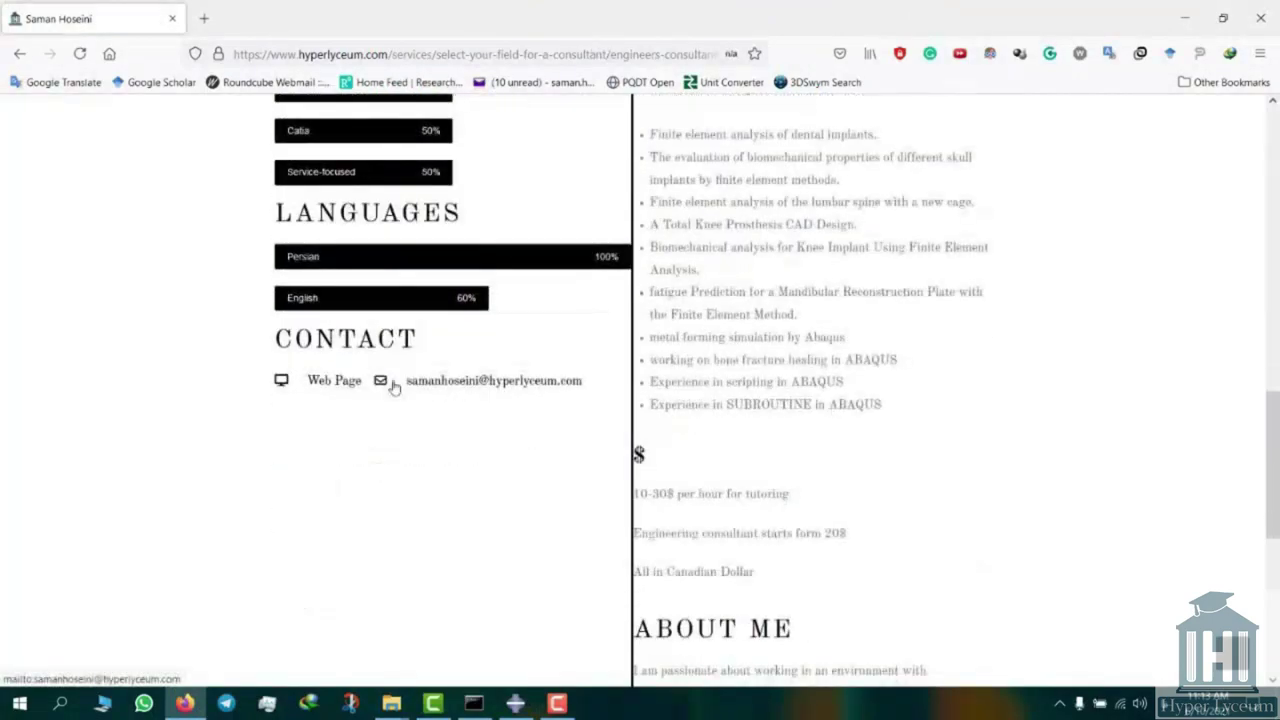